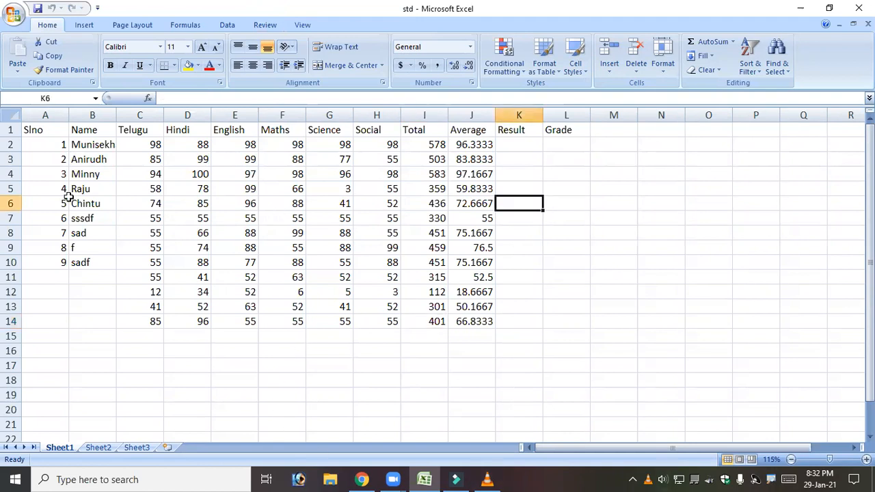
left_click_drag(51, 134, 198, 248)
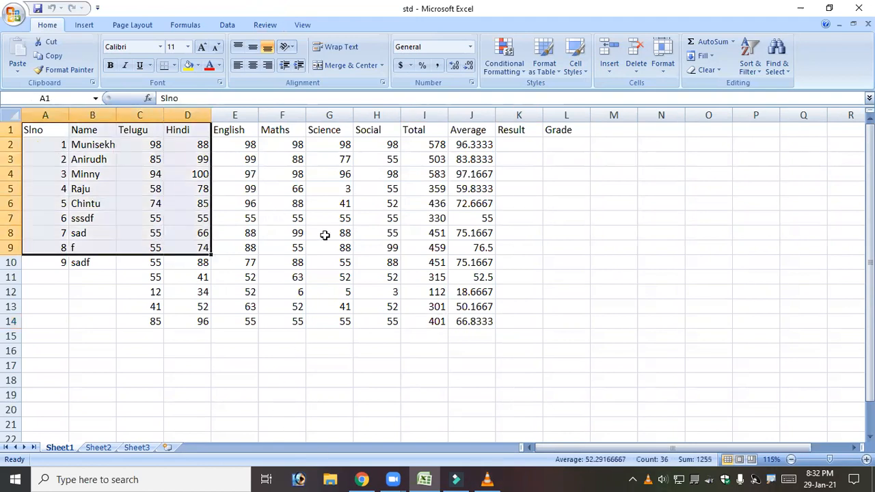
left_click(377, 203)
left_click_drag(430, 144, 478, 203)
left_click(499, 319)
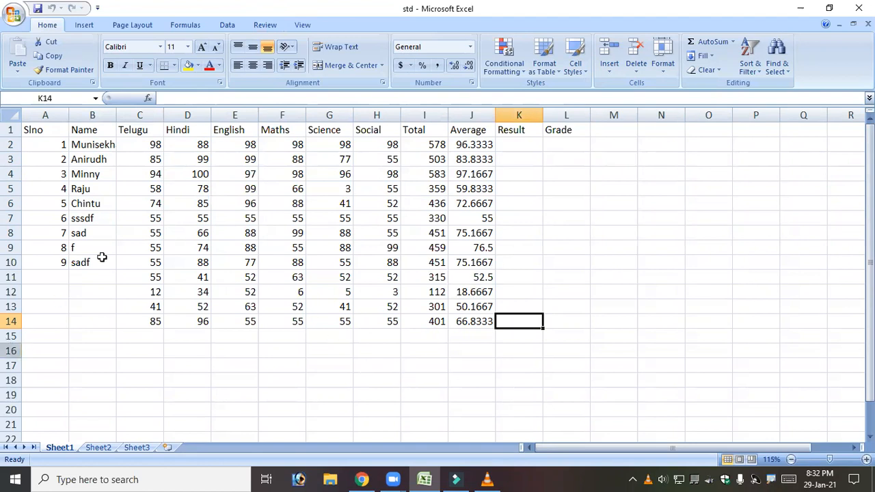
left_click(119, 230)
Create a new blank workbook
left_click(14, 15)
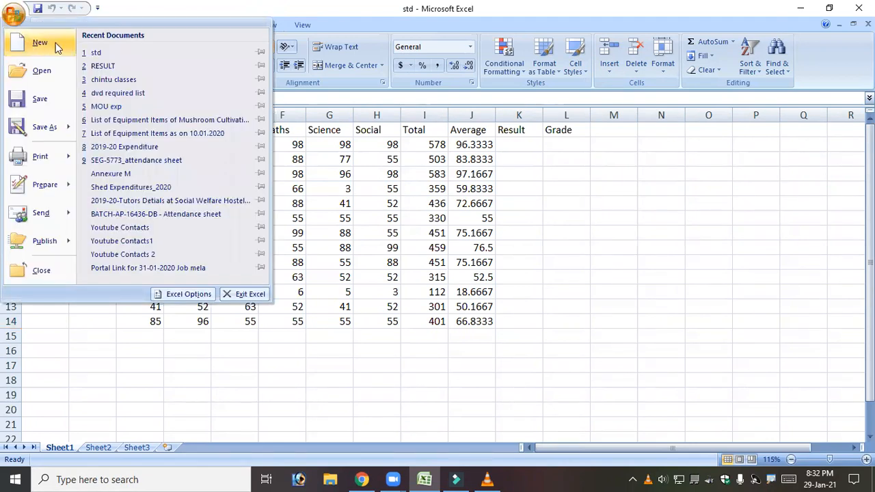
left_click(41, 43)
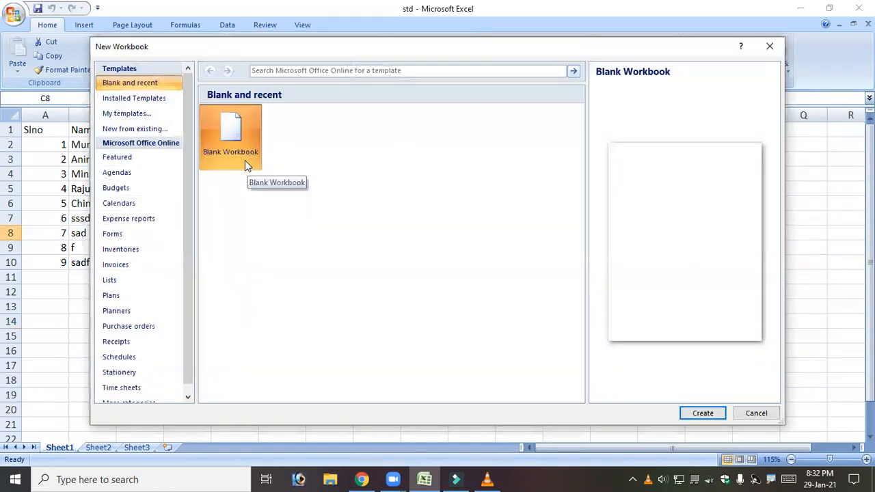
left_click(703, 413)
Try to download a new workbook template from the Books category of the Microsoft Office Online templates
left_click(13, 15)
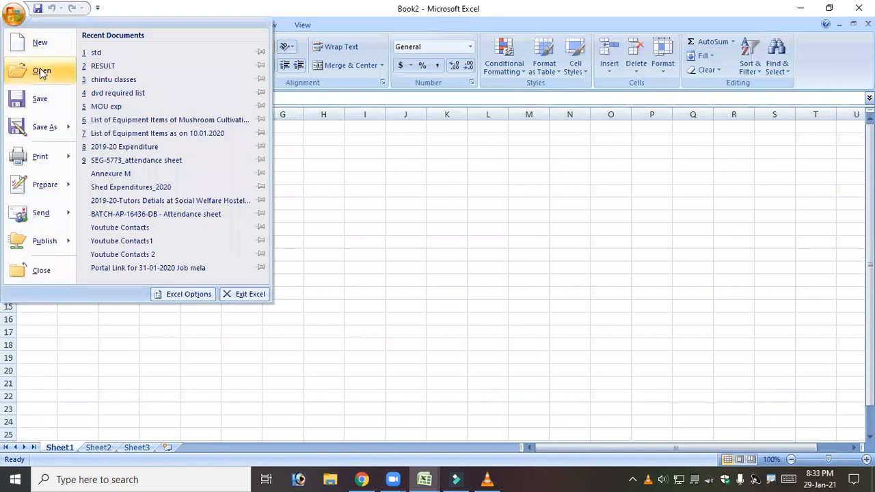
left_click(41, 43)
left_click(120, 157)
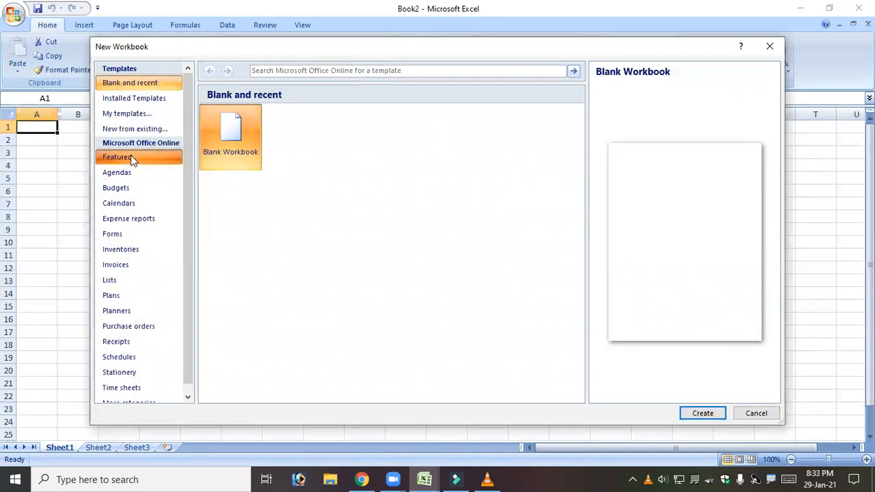
left_click(127, 174)
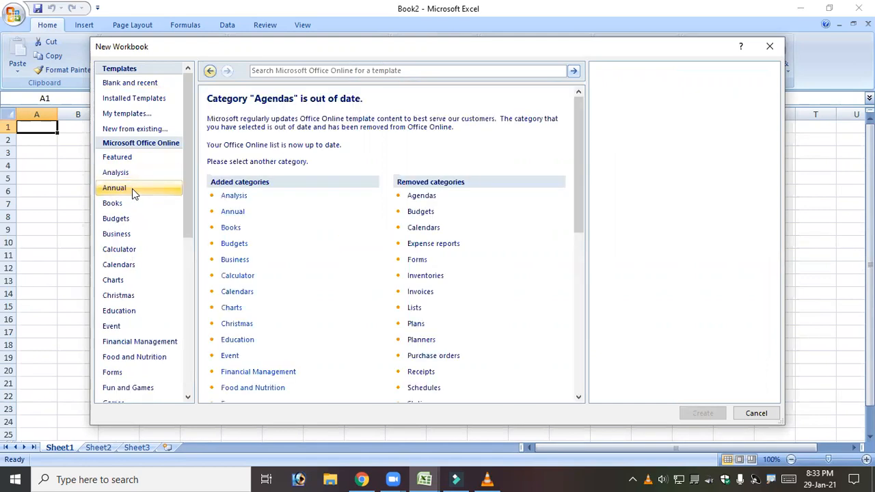
left_click(231, 228)
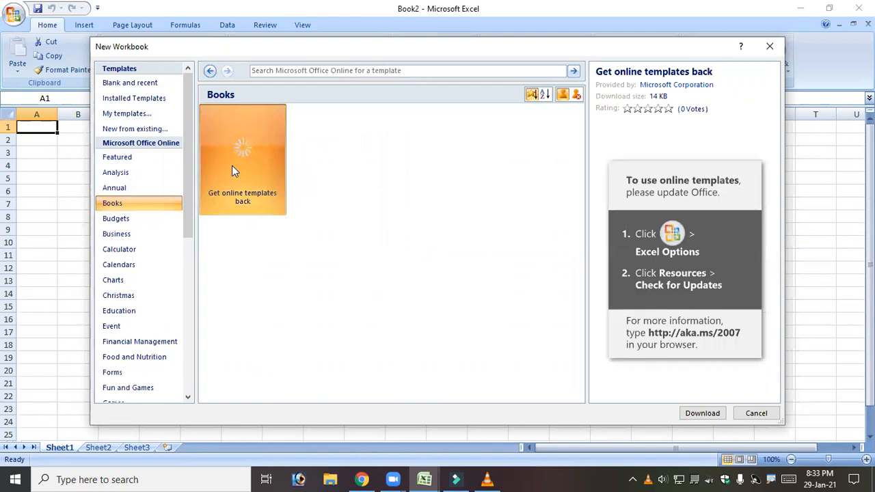
left_click(702, 413)
left_click(445, 284)
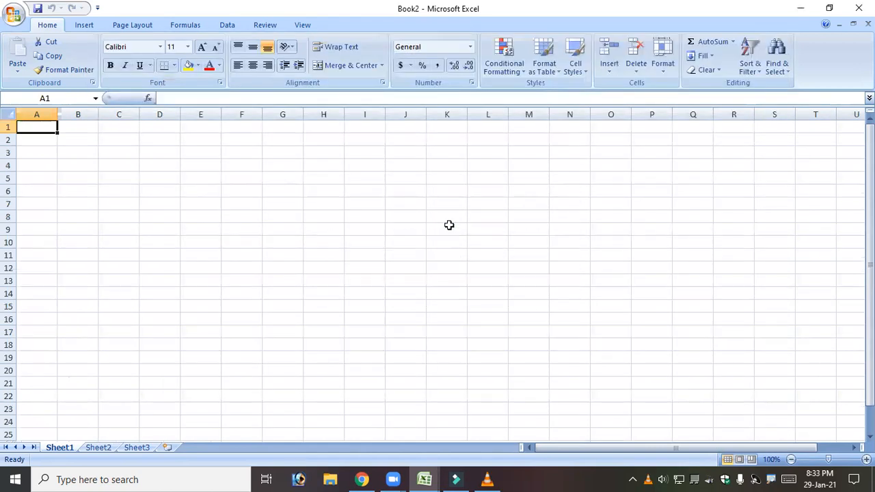
left_click(14, 15)
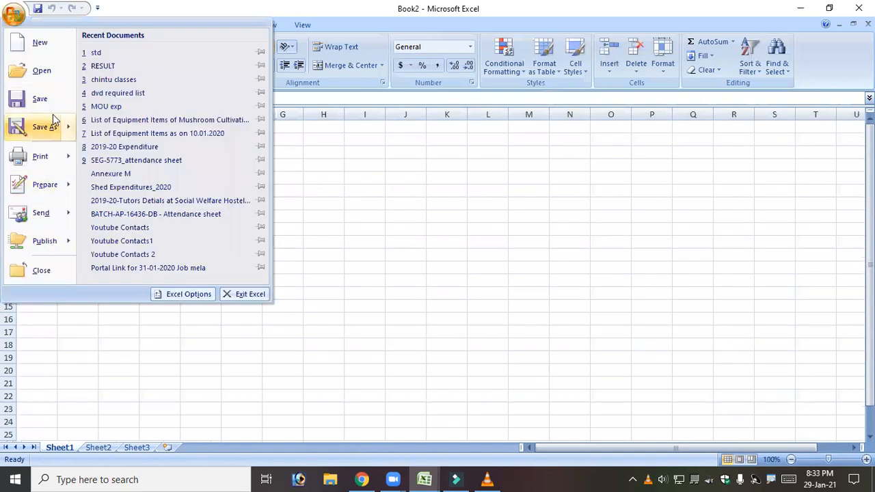
left_click(39, 41)
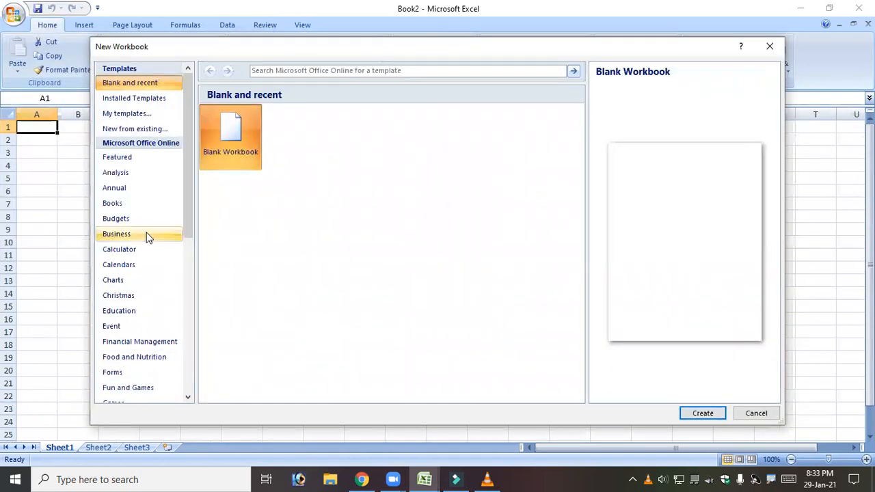
left_click(756, 413)
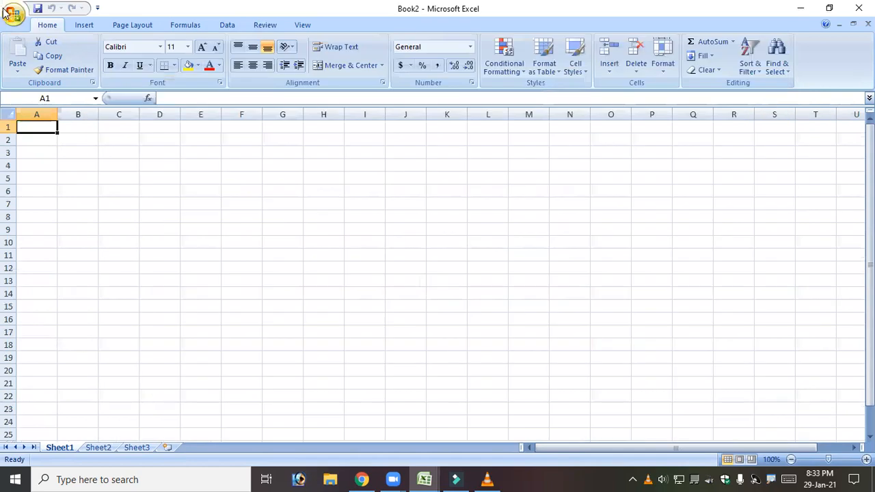
left_click(11, 16)
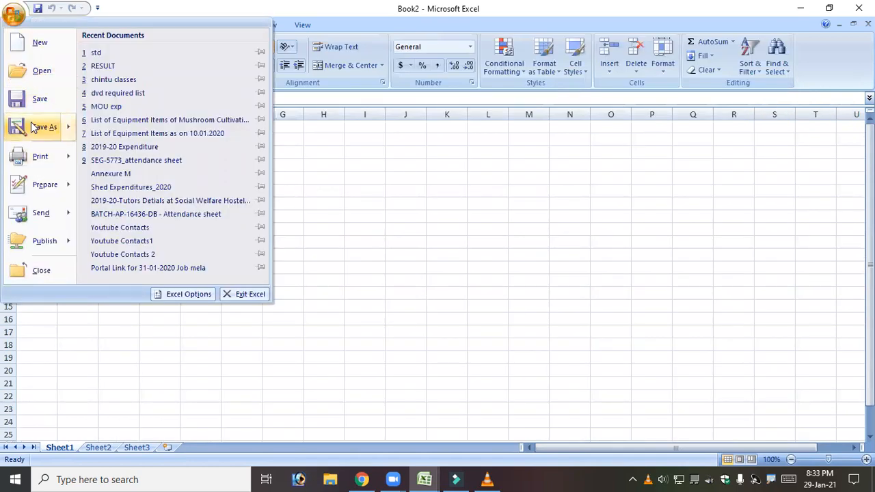
mouse_move(32, 128)
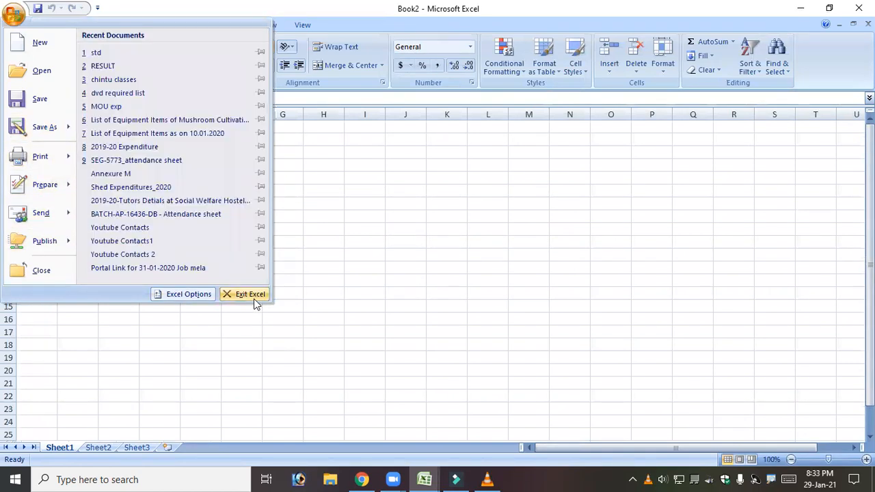
left_click(369, 326)
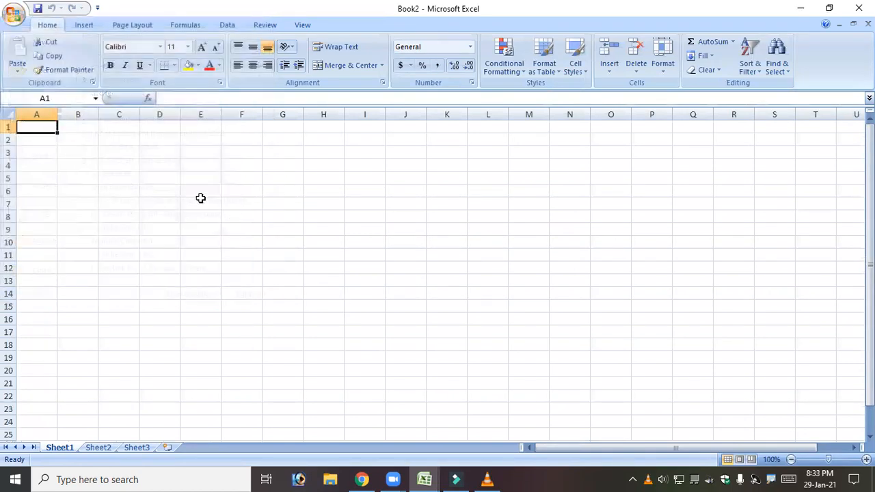
Close the blank workbook and return to the std workbook
left_click(13, 15)
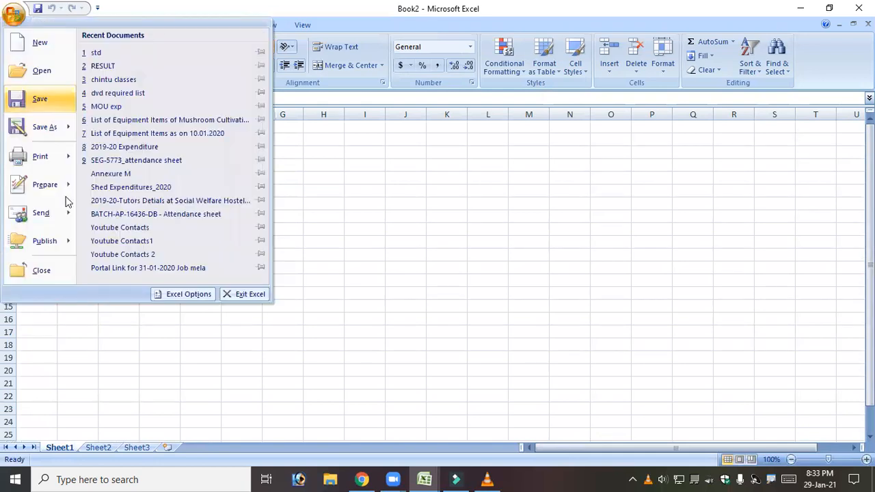
left_click(42, 271)
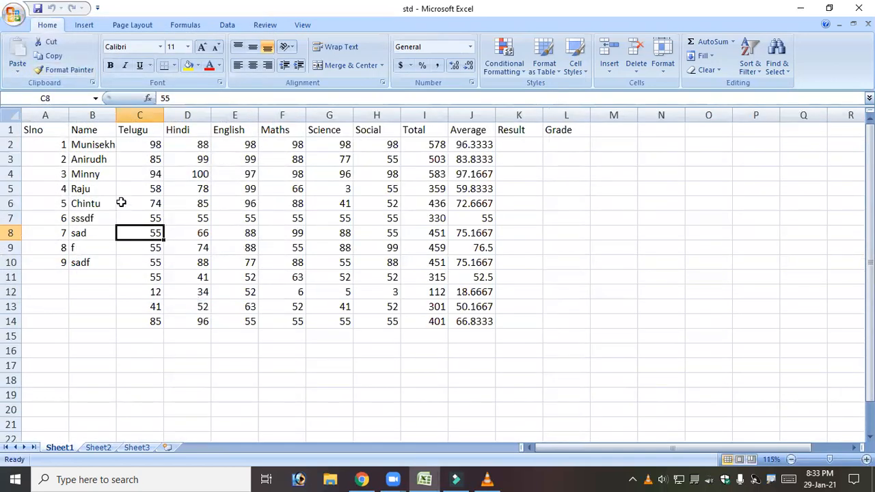
Cut the marks block C11:J14 and paste it starting at cell C16
left_click(95, 192)
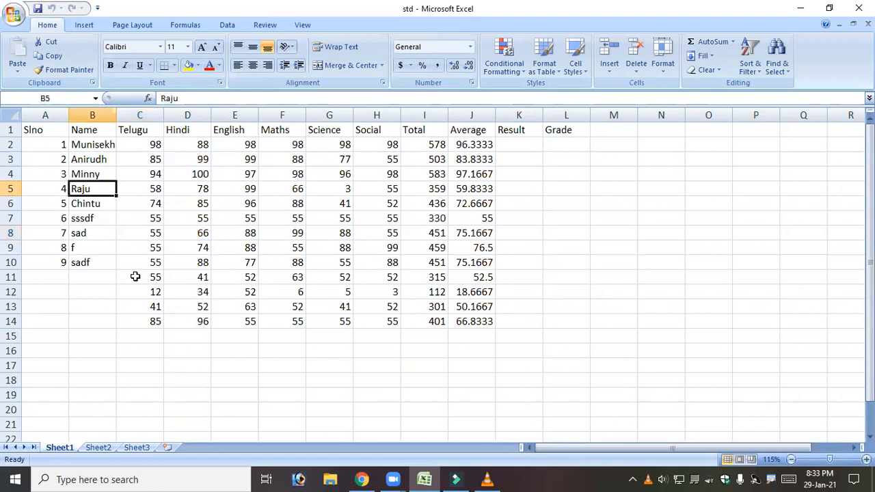
left_click_drag(131, 276, 470, 319)
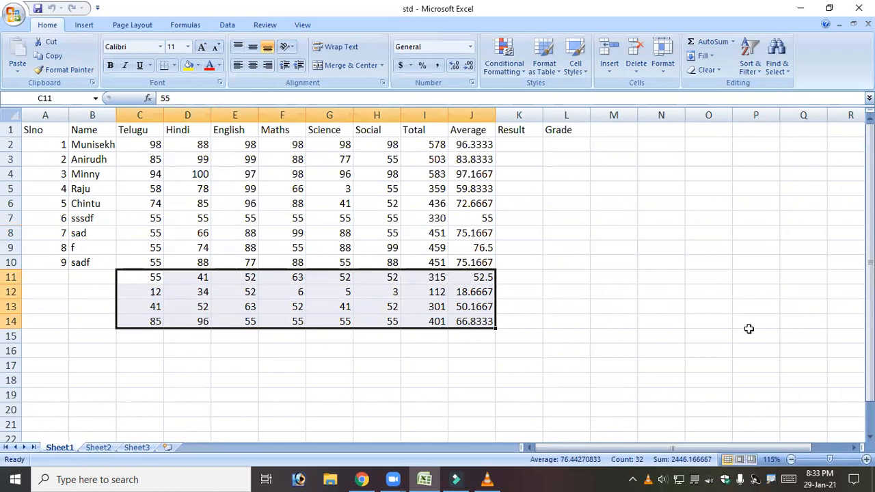
left_click(49, 45)
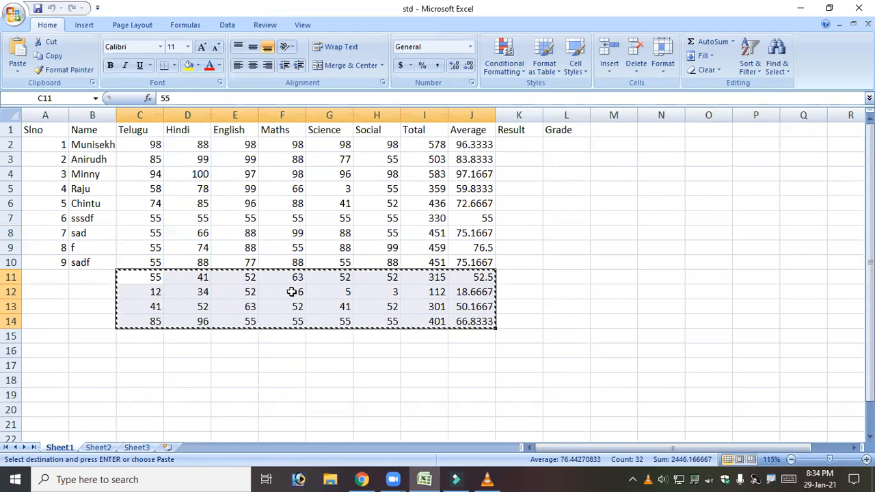
left_click(123, 348)
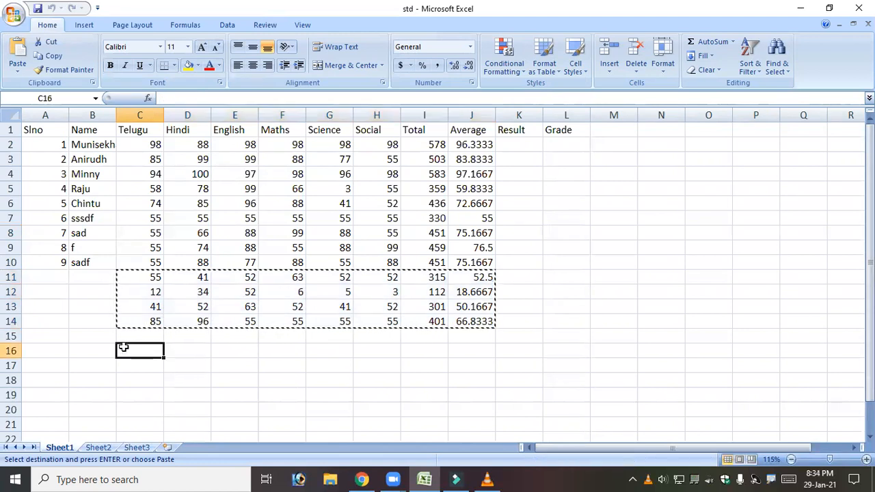
left_click(18, 48)
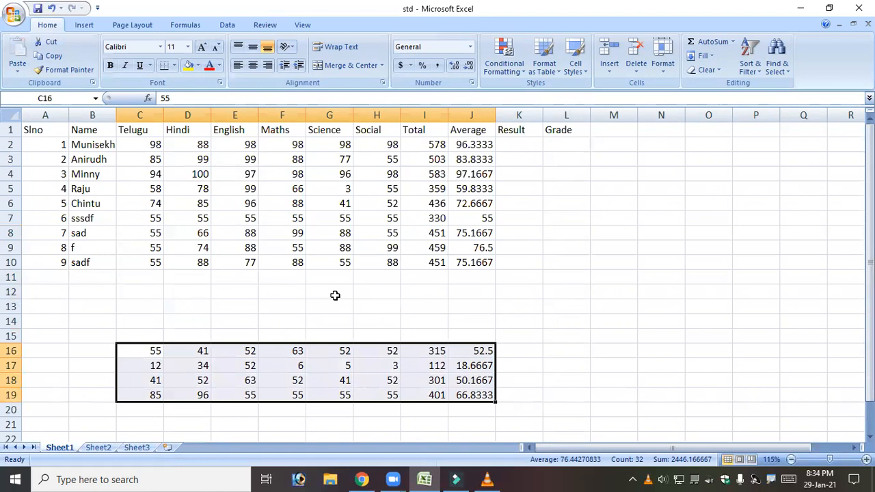
Copy the marks block C16:J19 and paste it back starting at cell C11
left_click(45, 61)
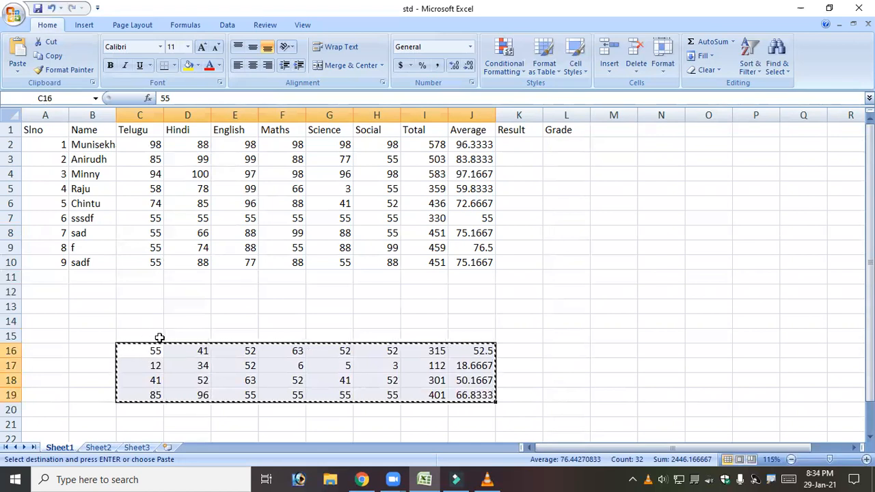
left_click(136, 282)
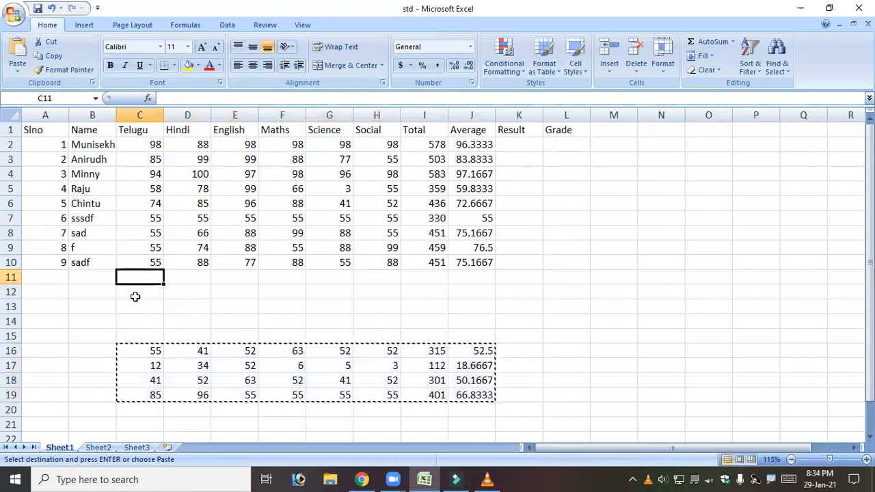
left_click(18, 56)
Paste another copy of the C16:J19 block starting at cell C21 and end the copy mode
scroll(376, 339, "down", 1)
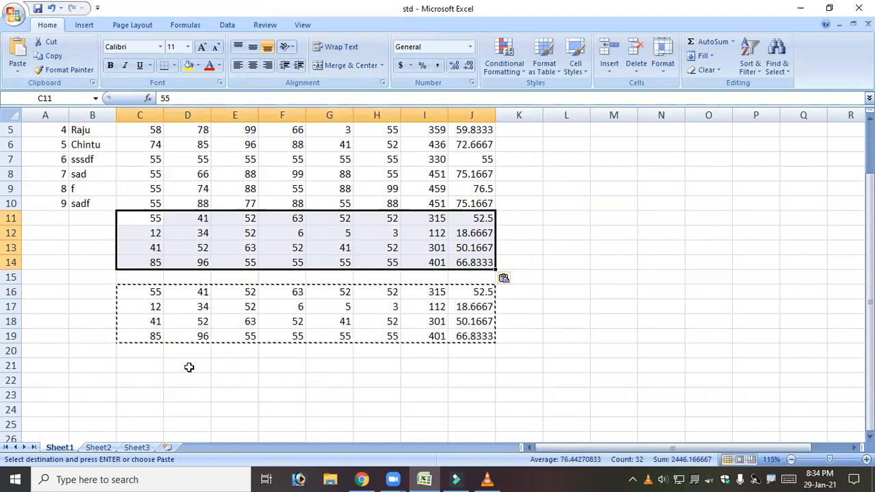
left_click(150, 365)
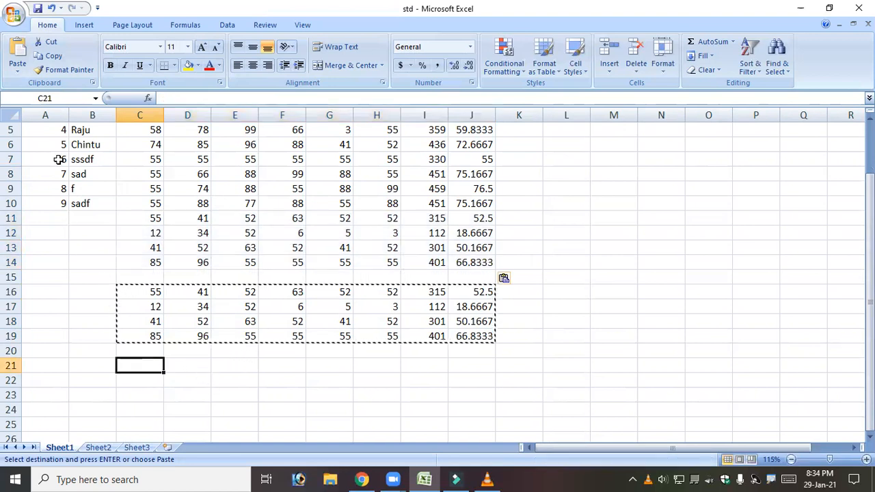
left_click(17, 53)
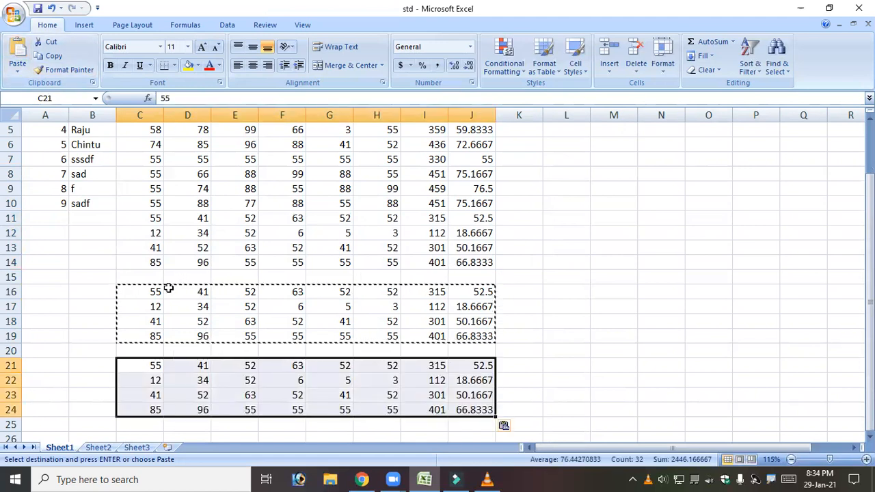
key("Escape")
Copy the marks block C21:J24 and paste it starting at cell C26
scroll(149, 325, "down", 3)
left_click(142, 321)
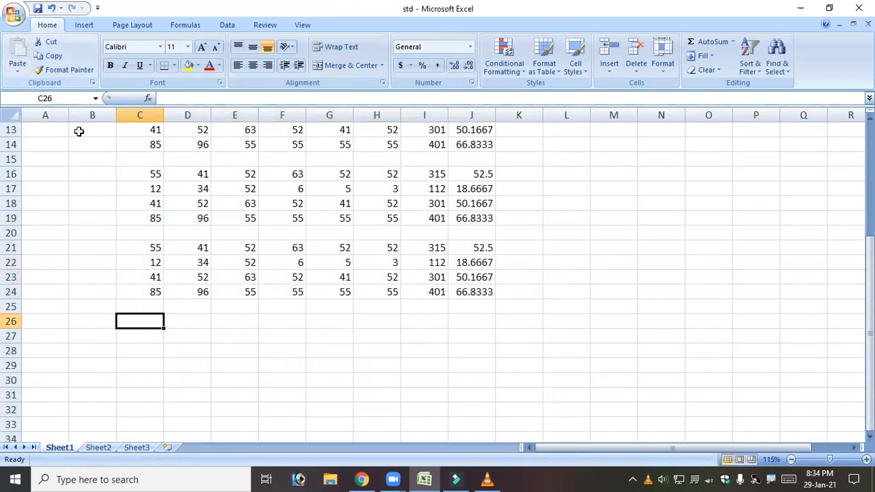
scroll(342, 137, "up", 2)
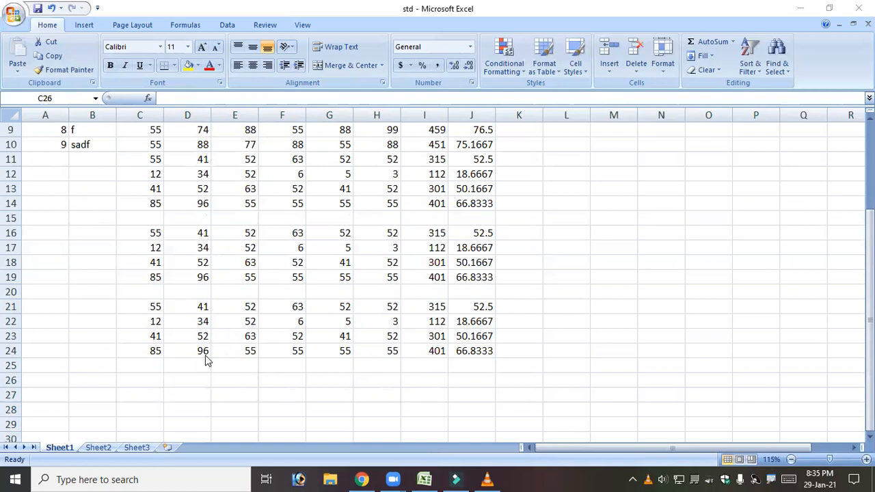
left_click_drag(155, 305, 477, 347)
left_click(53, 57)
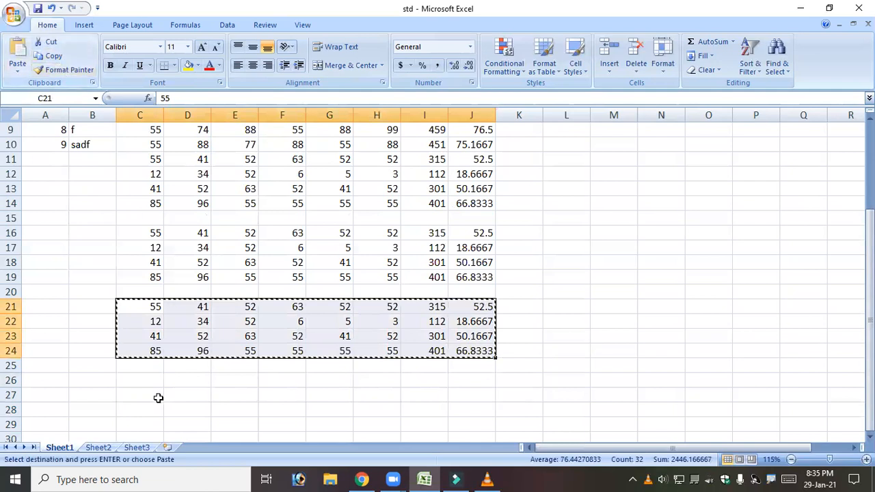
left_click(155, 349)
key("Down")
key("Down")
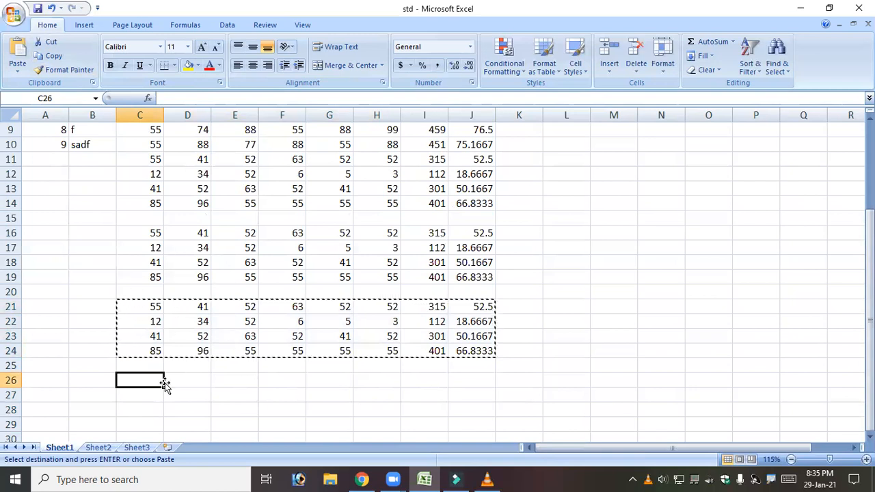
key("Return")
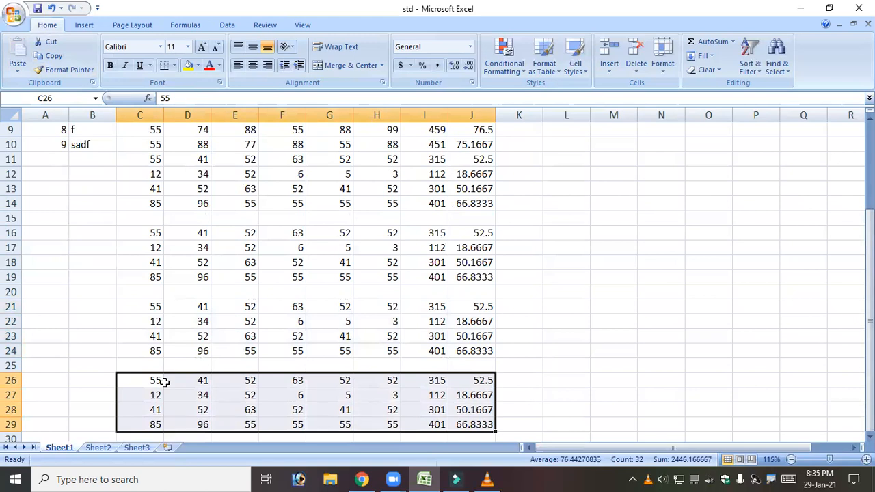
Delete the contents of C15:J29, removing the duplicated marks blocks beneath the main table
left_click_drag(127, 216, 482, 435)
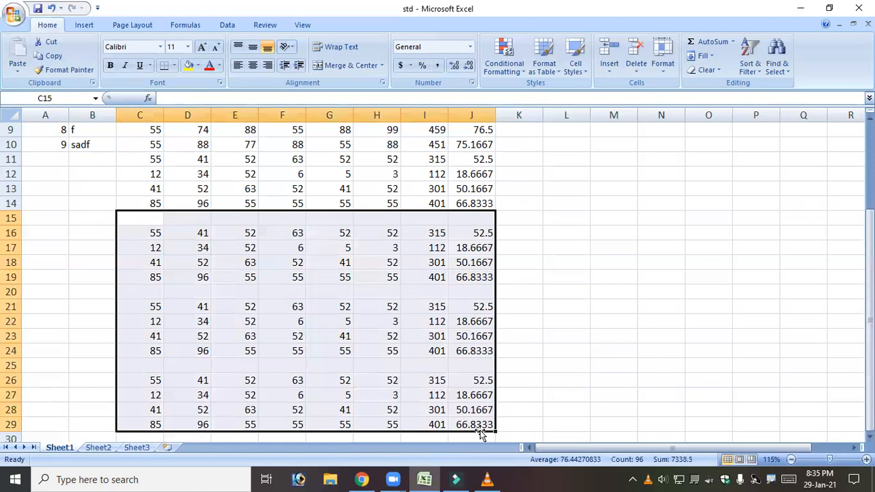
key("Delete")
left_click(125, 289)
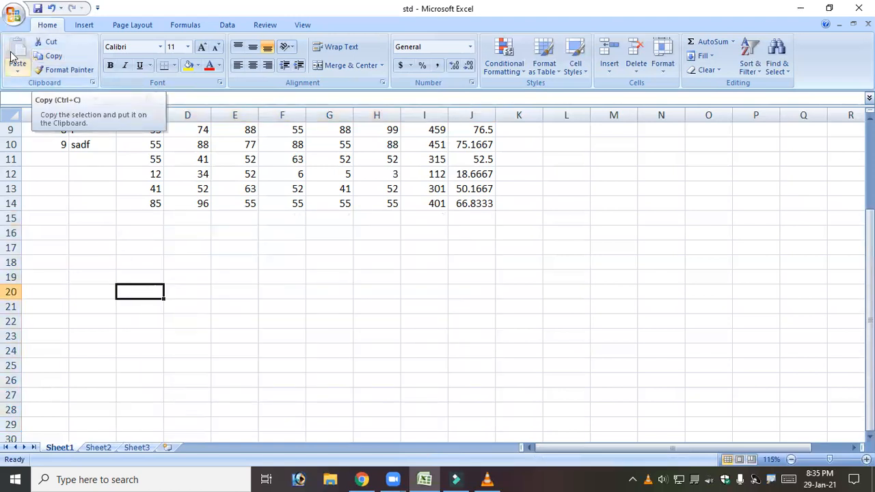
scroll(155, 275, "up", 3)
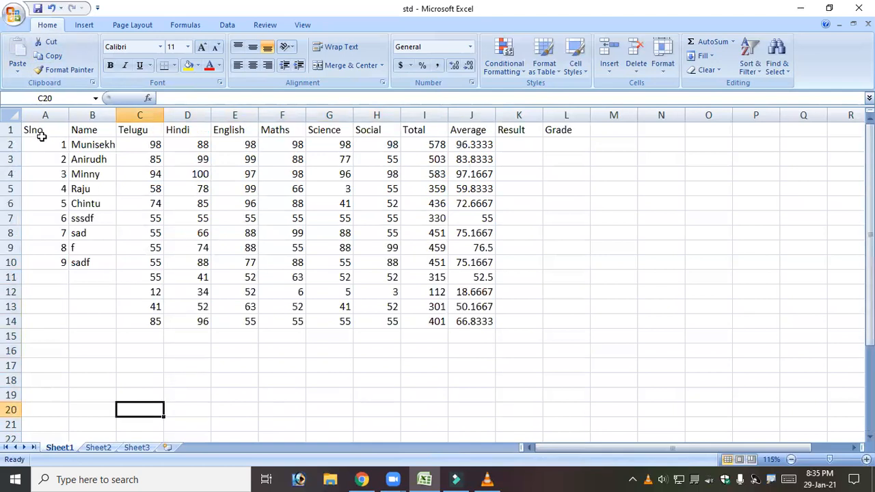
Make the marks table range A1:J8 bold, italic and underlined
left_click_drag(41, 140, 387, 216)
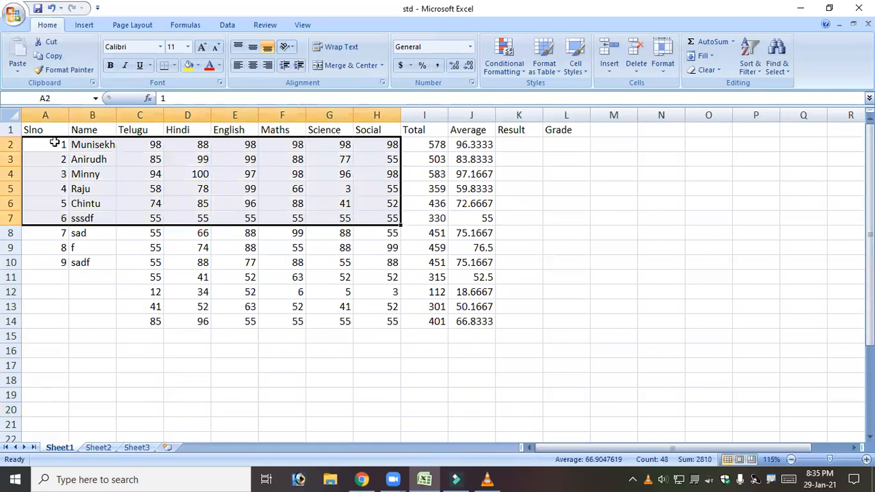
left_click_drag(41, 128, 465, 240)
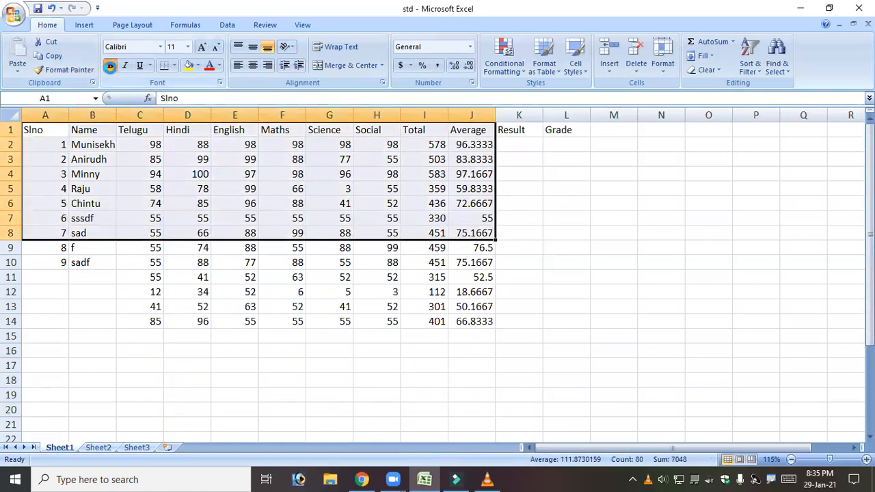
left_click(119, 67)
left_click(126, 66)
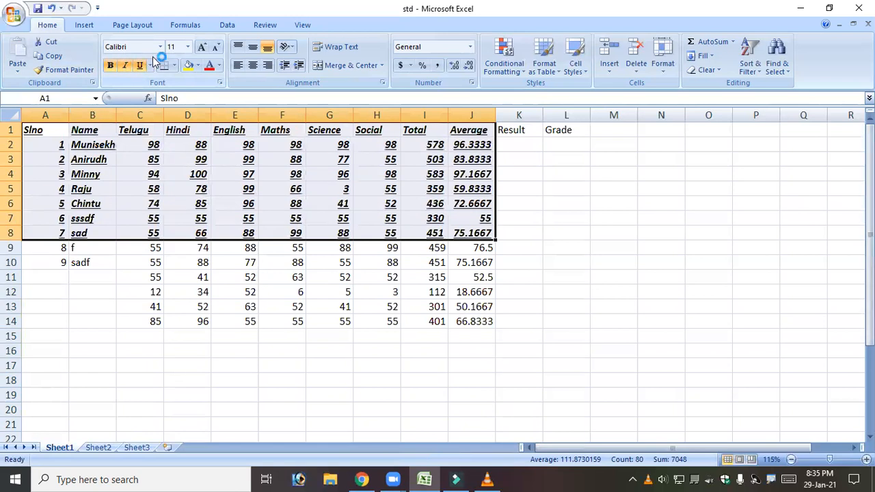
left_click(139, 67)
Set the A1:J8 font to Adobe Caslon Pro Bold at size 28, and grow it to size 48
left_click(159, 48)
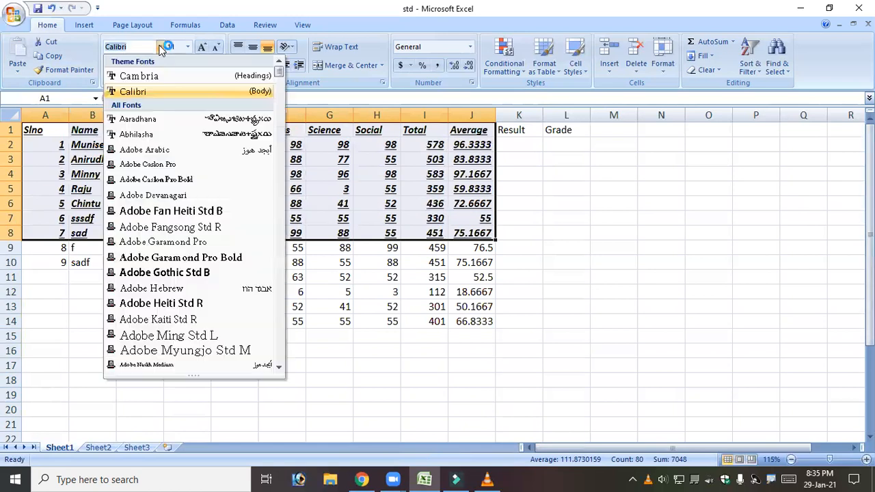
left_click(172, 180)
left_click(187, 47)
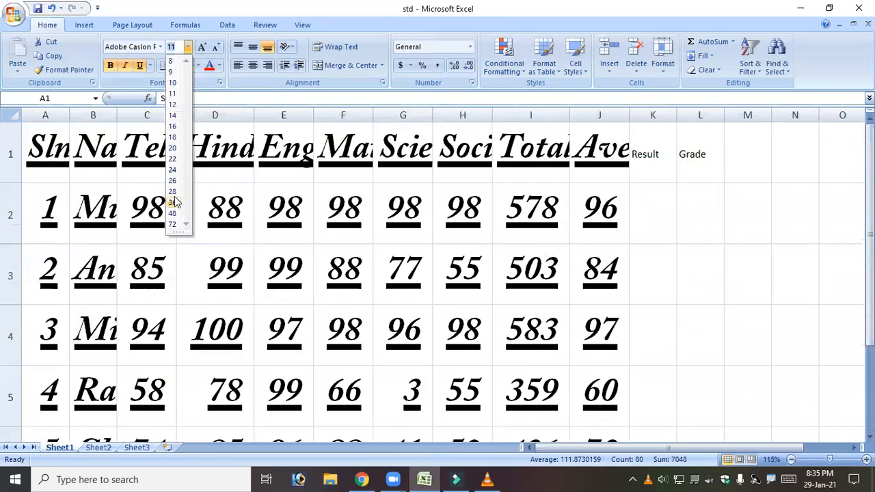
left_click(172, 192)
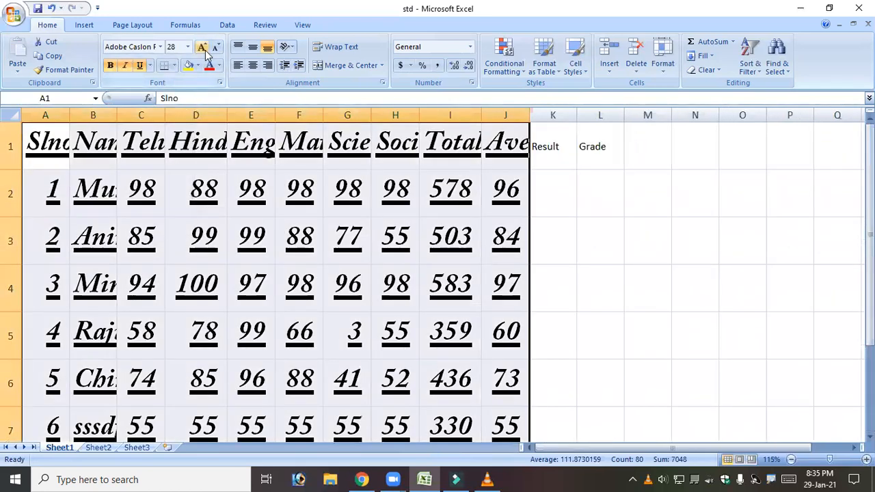
left_click(203, 48)
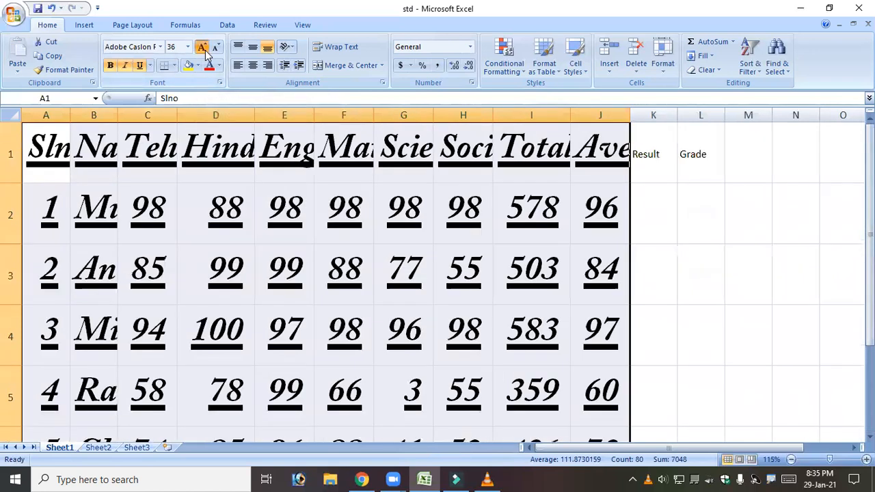
Fill A1:J8 to the right and down with the contents of cell A1
key("ctrl+r")
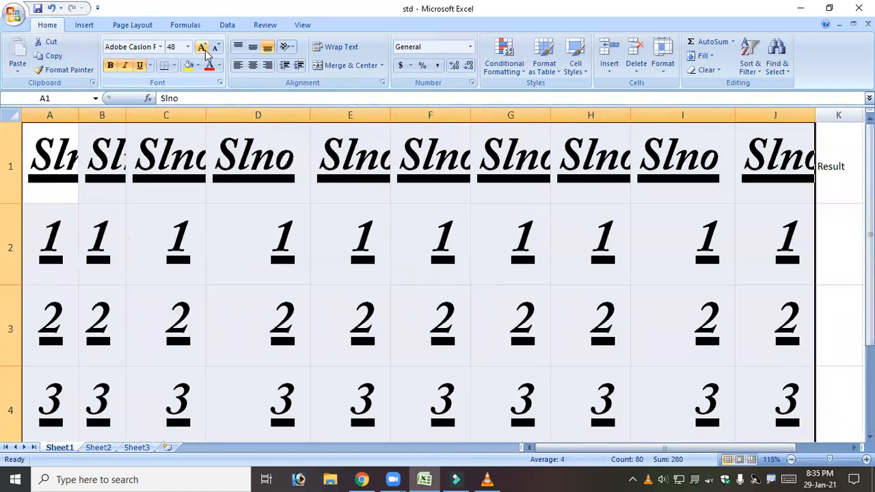
key("ctrl+d")
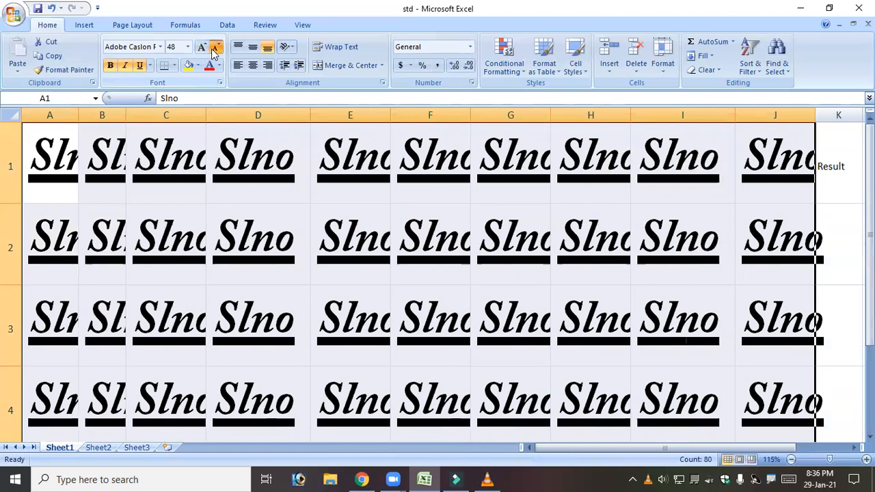
Shrink the A1:J8 text in increments, and set its font size to 10
left_click(215, 47)
left_click(216, 48)
left_click(216, 47)
left_click(215, 47)
left_click(215, 48)
left_click(215, 48)
left_click(215, 48)
left_click(215, 48)
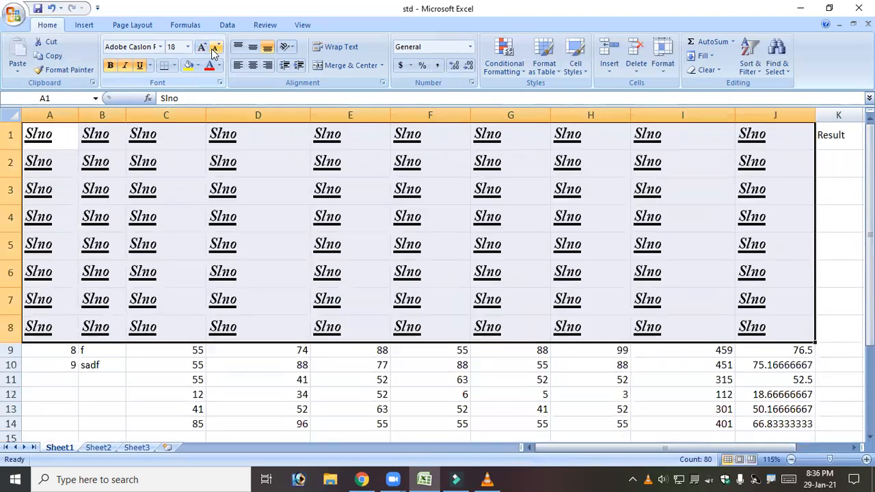
left_click(187, 46)
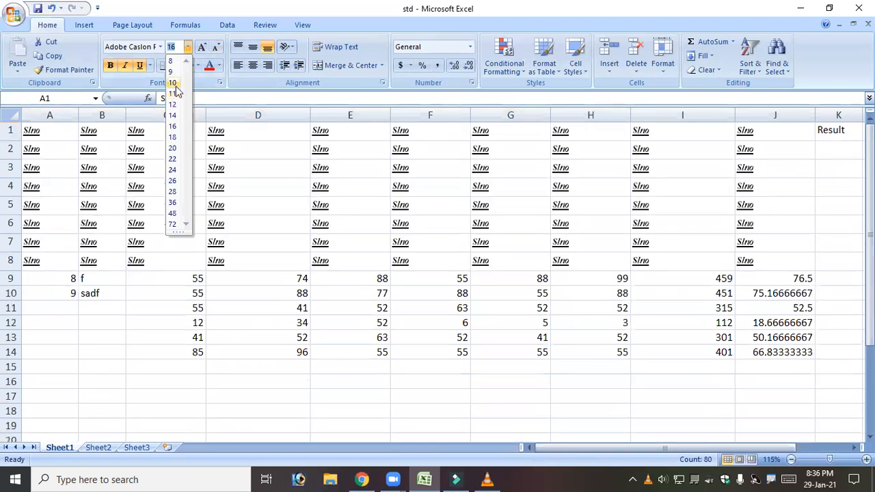
left_click(173, 83)
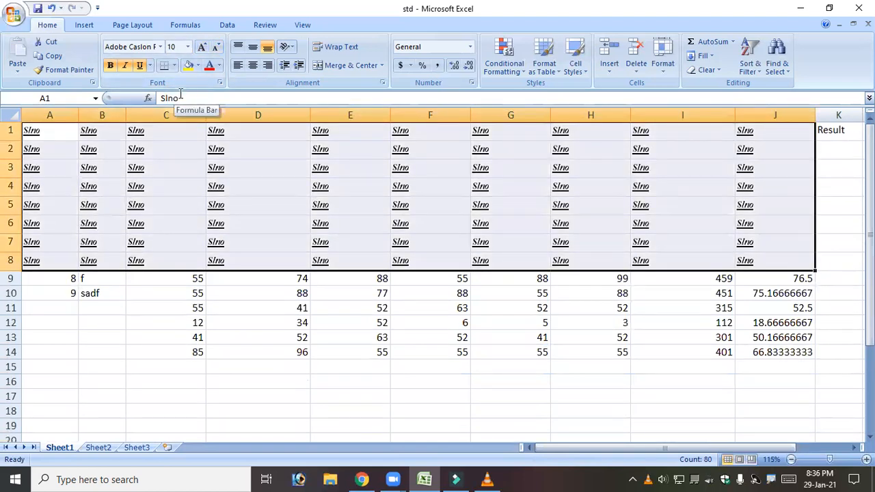
Undo all the font size reductions on A1:J8
key("ctrl+z")
key("ctrl+z")
key("ctrl+z")
key("ctrl+z")
key("ctrl+z")
key("ctrl+z")
key("ctrl+z")
key("ctrl+z")
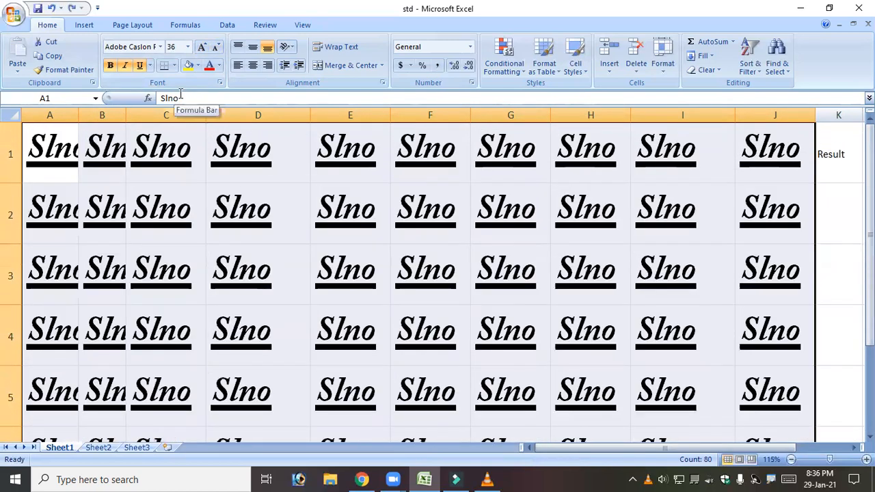
key("ctrl+z")
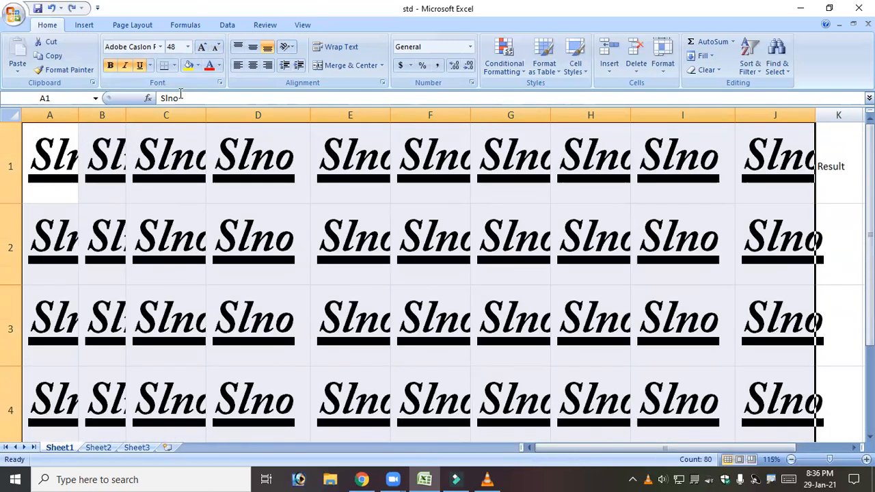
Apply a dark blue theme colour to the text in A1:J8
left_click(188, 48)
left_click(188, 50)
left_click(219, 65)
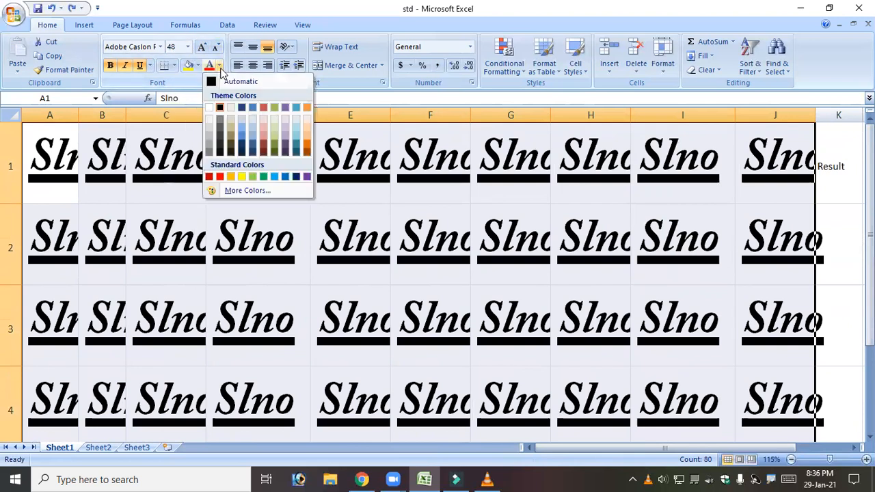
left_click(241, 143)
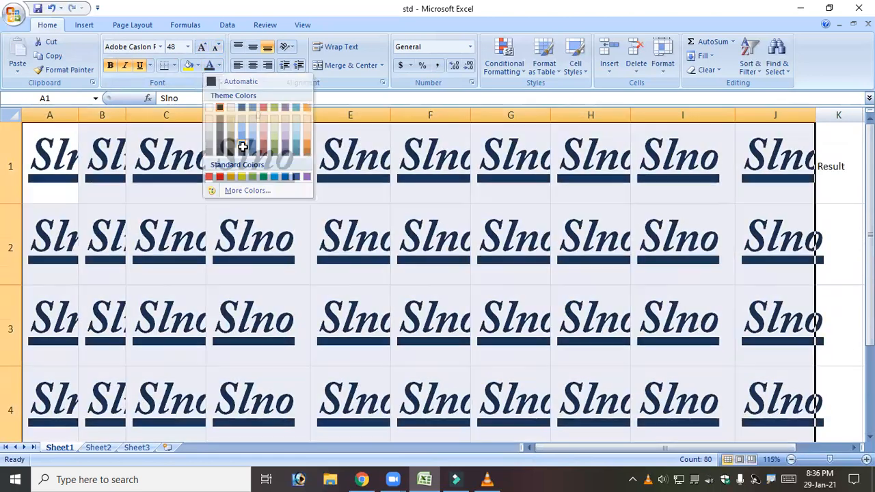
Fill the cells A1:J8 with yellow and remove the fill again
left_click(188, 65)
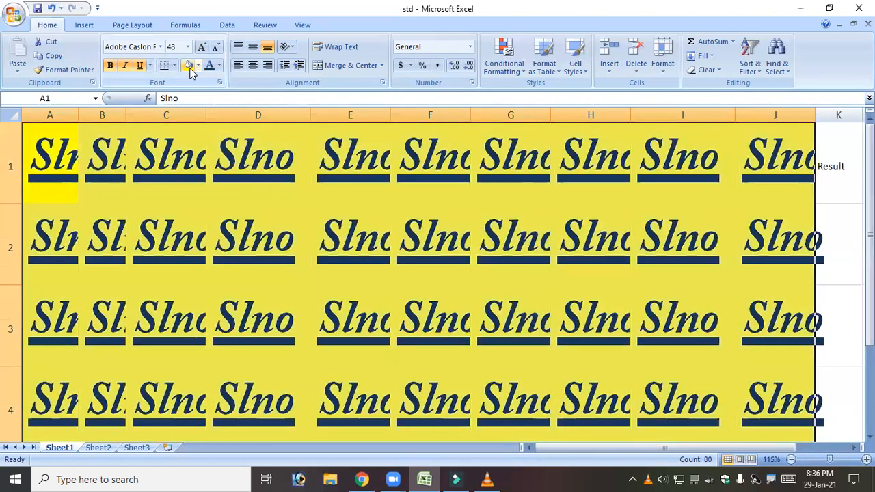
left_click(197, 65)
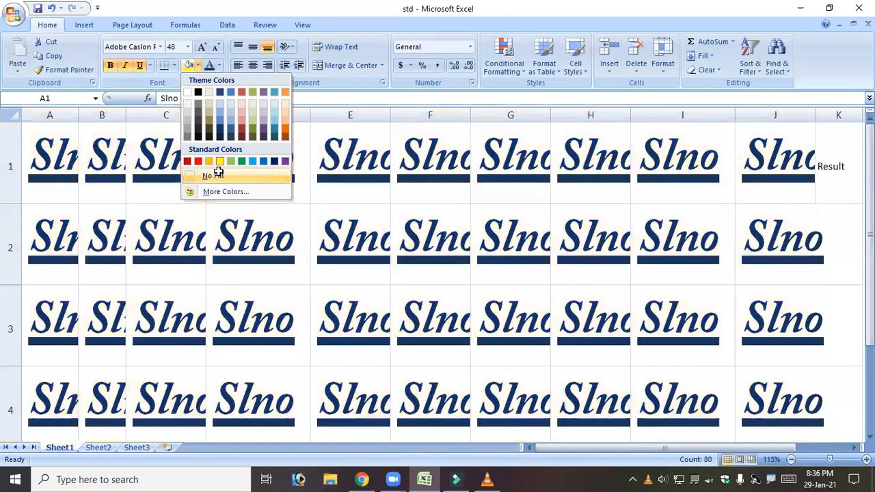
left_click(212, 175)
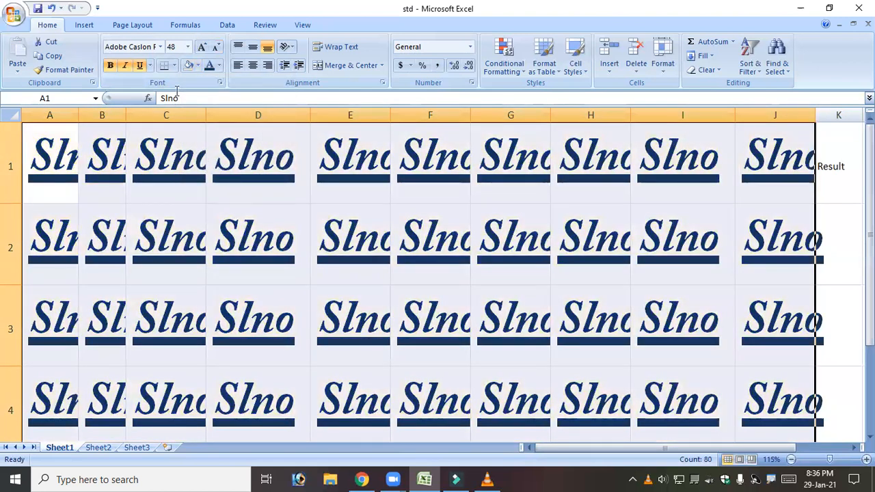
Remove the underline, italic and bold formatting from A1:J8
left_click(186, 47)
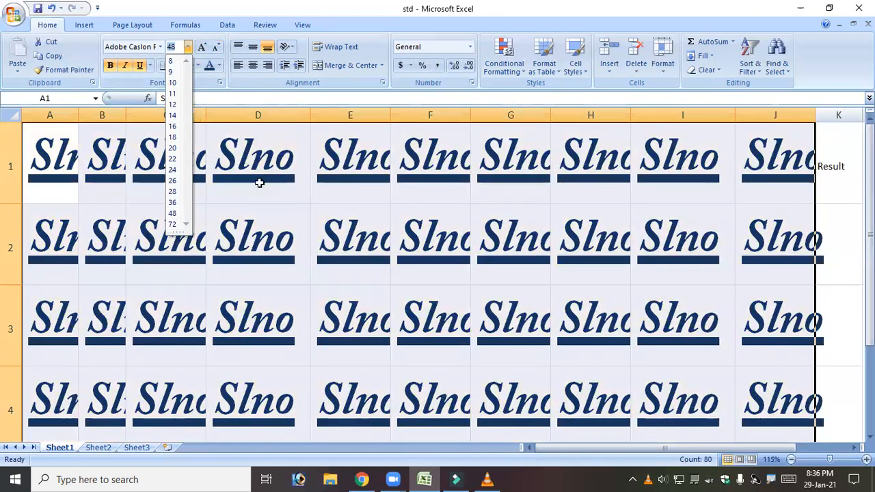
left_click(259, 183)
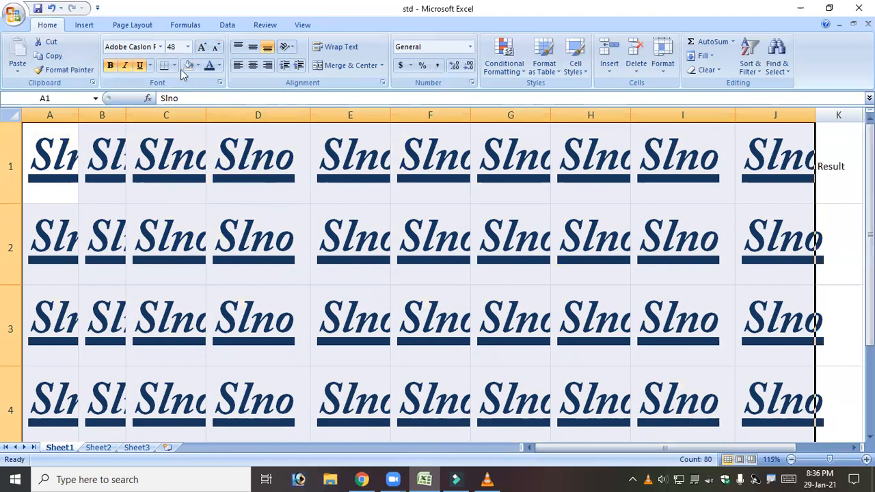
left_click(137, 66)
left_click(125, 65)
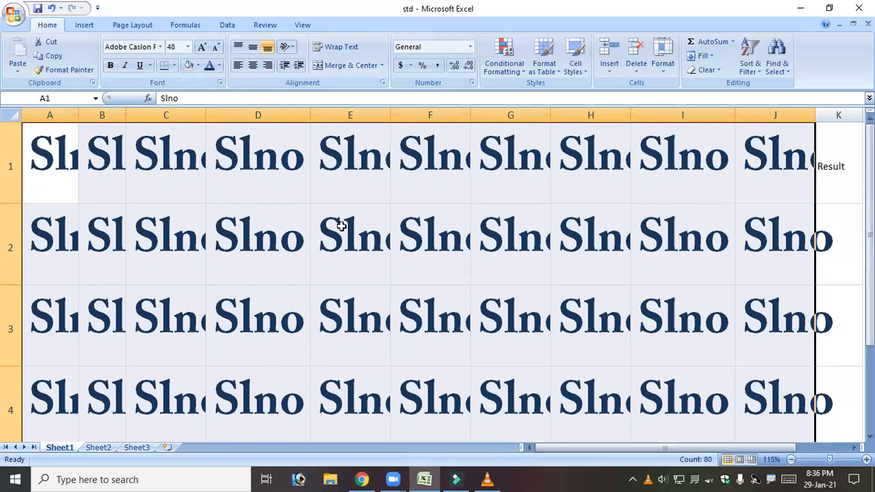
Clear both contents and formats of A1:J8, and undo that clearing
left_click(717, 70)
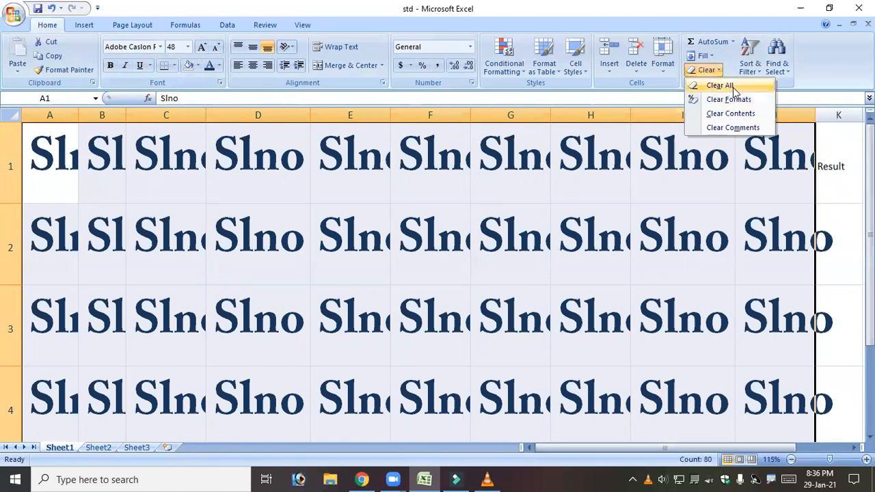
left_click(733, 87)
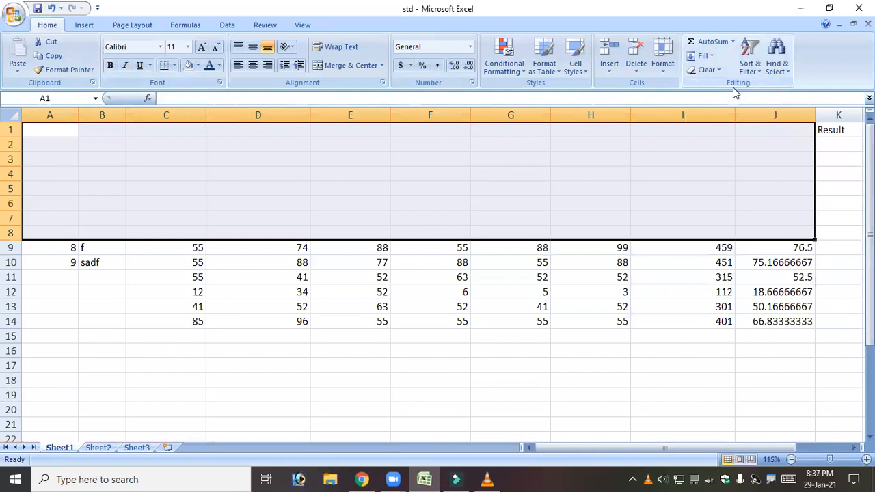
key("ctrl+z")
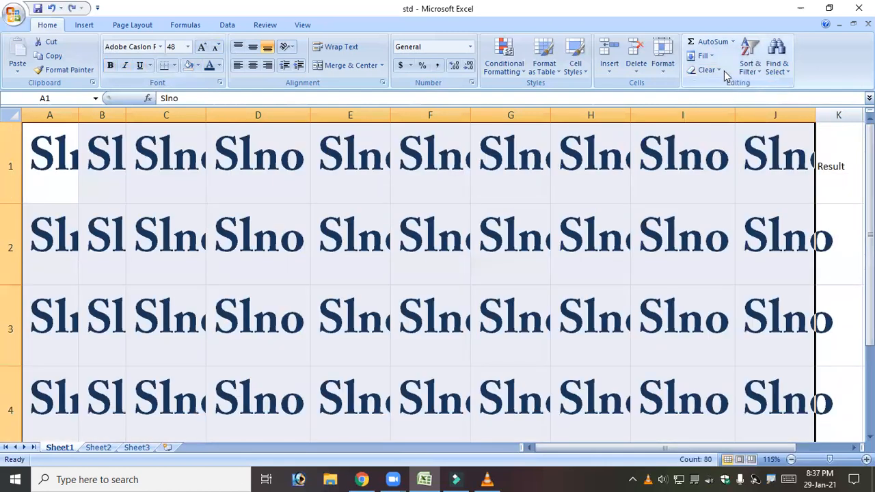
Clear only the formats of A1:J8, keeping the cell contents, and deselect the range
left_click(719, 71)
left_click(726, 100)
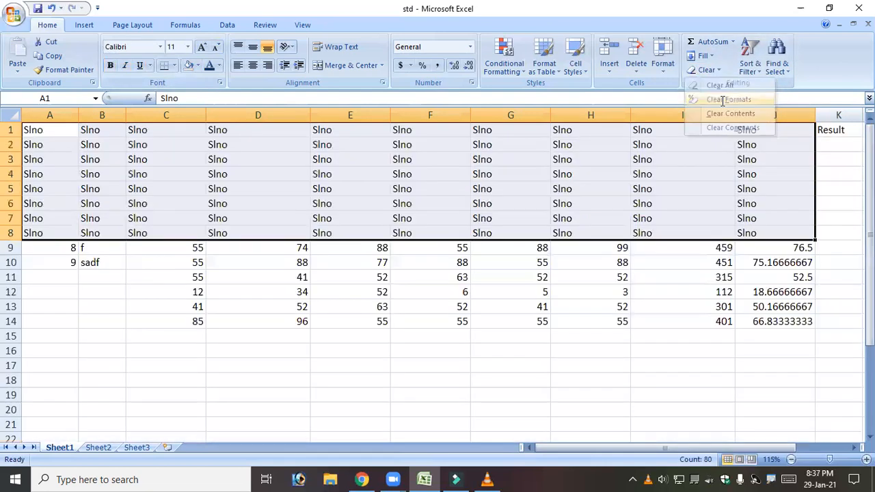
left_click(554, 217)
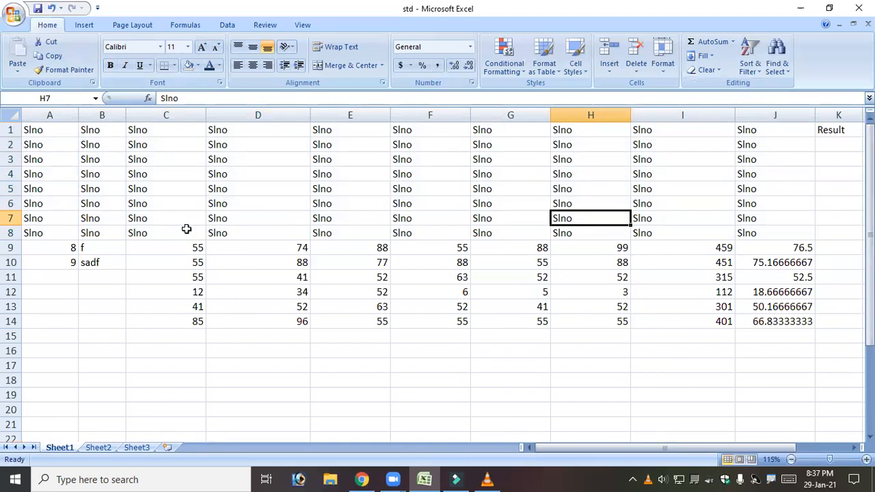
Undo all the clearing, colour, fill and font changes made to A1:J8, through to the first bold formatting
left_click(51, 8)
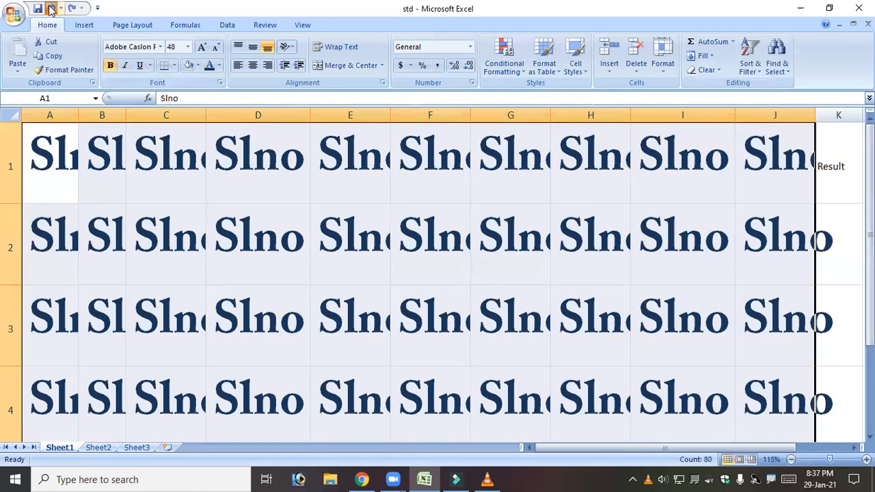
left_click(51, 9)
left_click(50, 9)
left_click(51, 8)
left_click(51, 9)
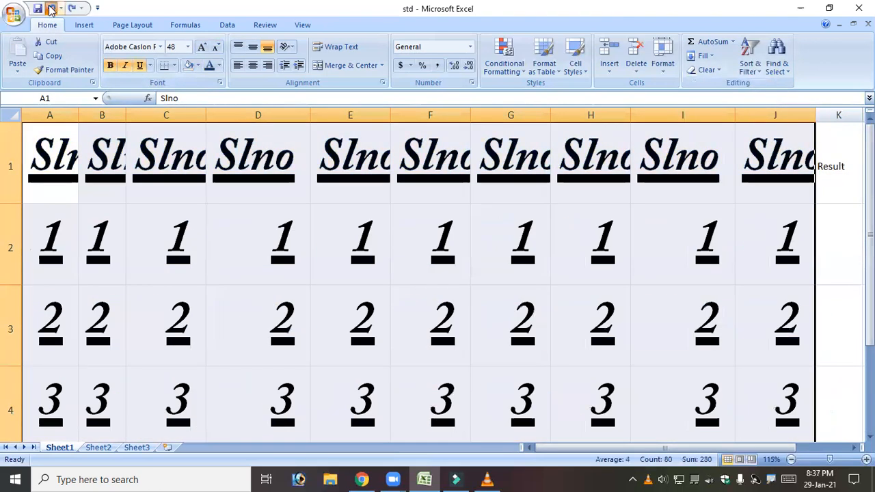
left_click(51, 8)
left_click(51, 8)
left_click(51, 8)
left_click(50, 9)
left_click(51, 9)
left_click(51, 8)
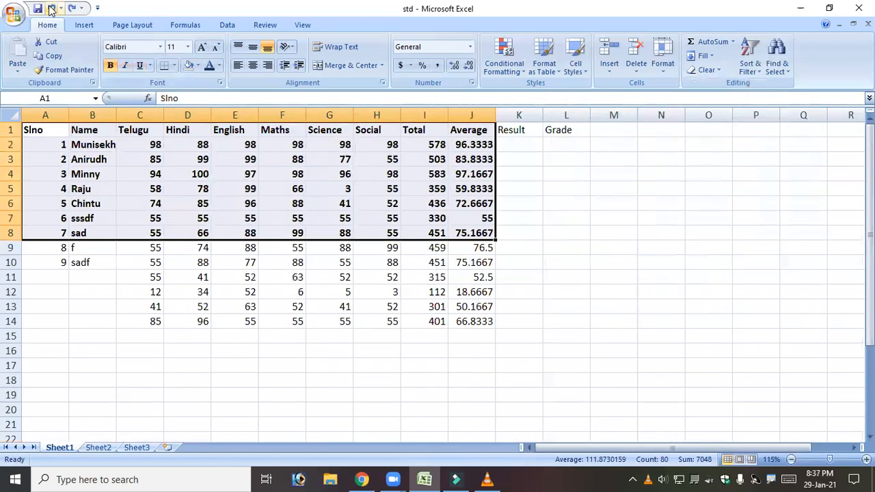
left_click(51, 8)
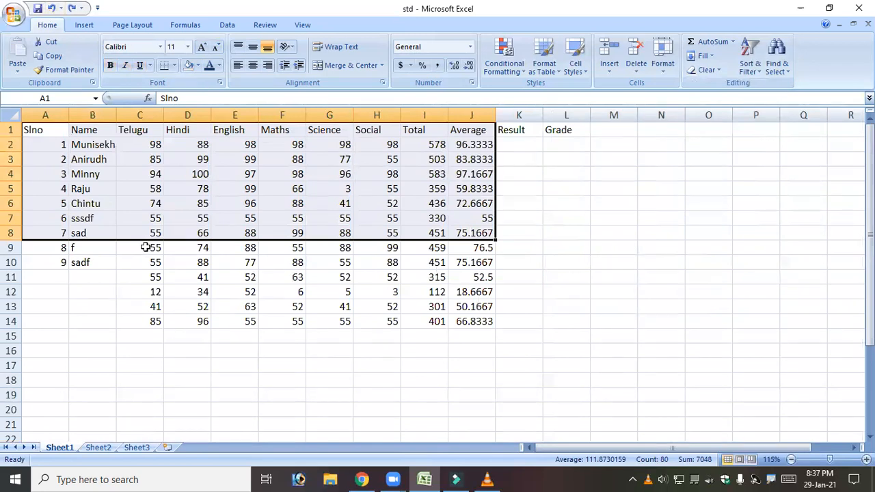
Undo the deletion of the C15:J29 marks blocks while switching between Sheet2 and Sheet1, ending on Sheet1
left_click(97, 447)
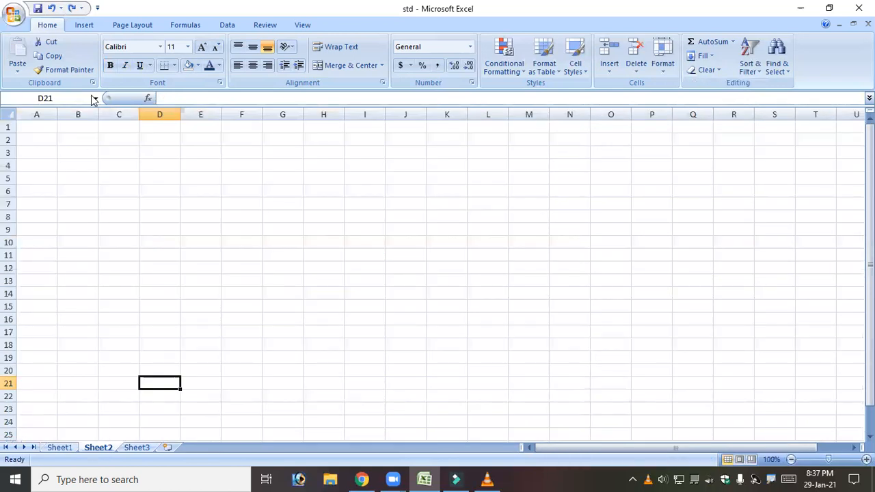
key("ctrl+Page_Up")
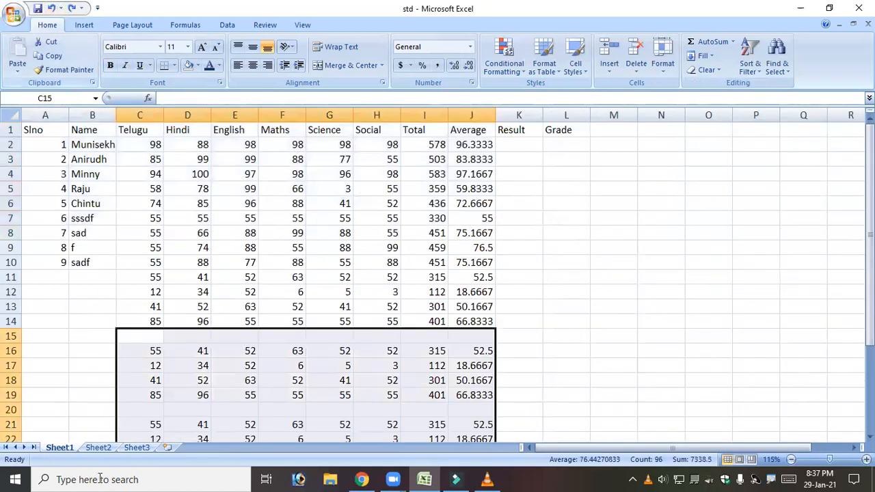
left_click(98, 447)
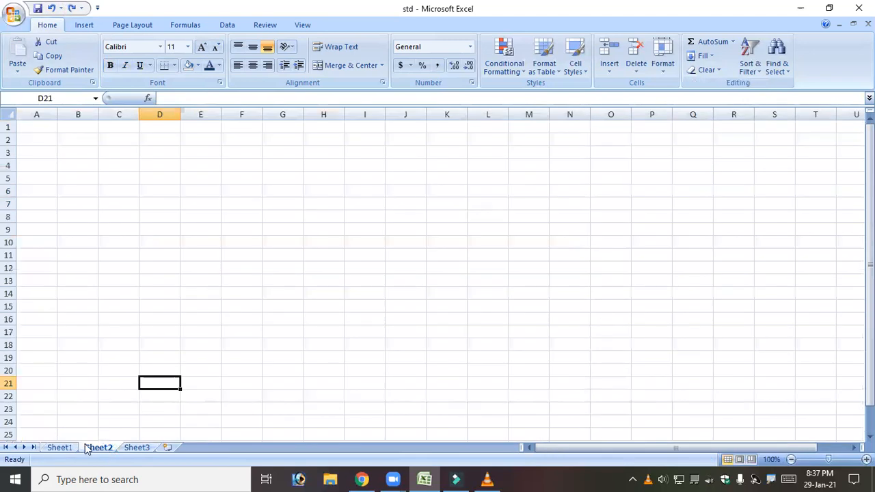
left_click(70, 448)
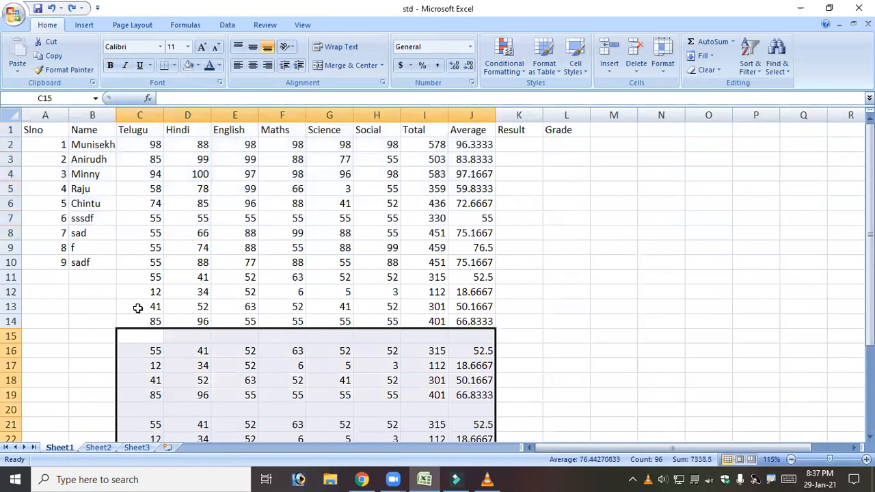
Redo the deletion of the marks blocks in C15:J29 and deselect the range
left_click(71, 8)
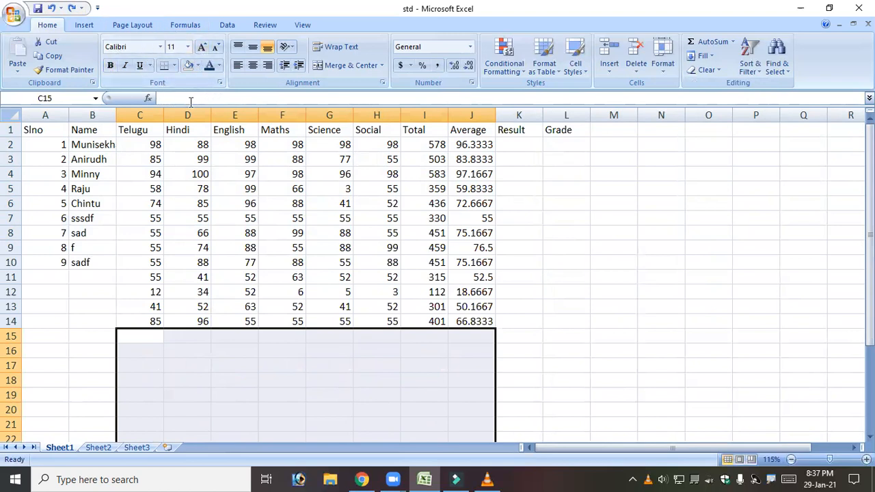
left_click(234, 223)
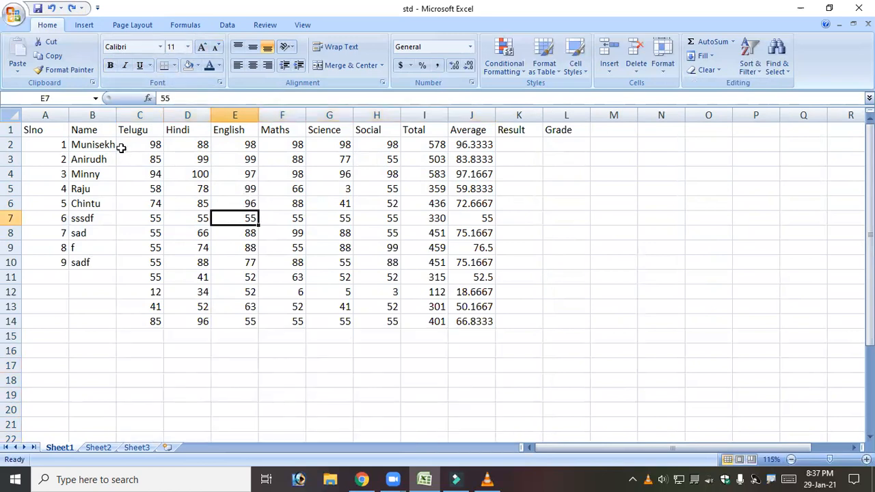
Make the first student's row, B2:J2, bold with a green font colour
left_click_drag(103, 144, 482, 145)
left_click(110, 66)
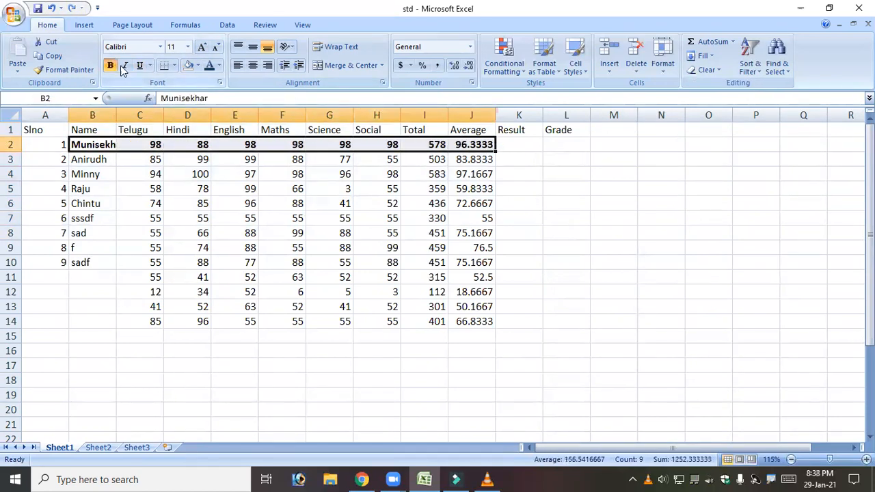
left_click(219, 66)
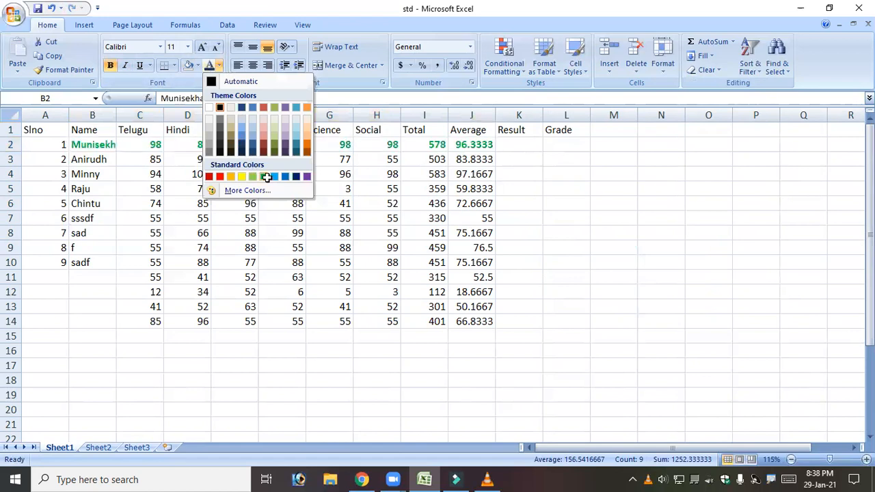
left_click(264, 177)
left_click(231, 160)
Copy the formatting of B2 onto B3:J14 with Format Painter
left_click(104, 145)
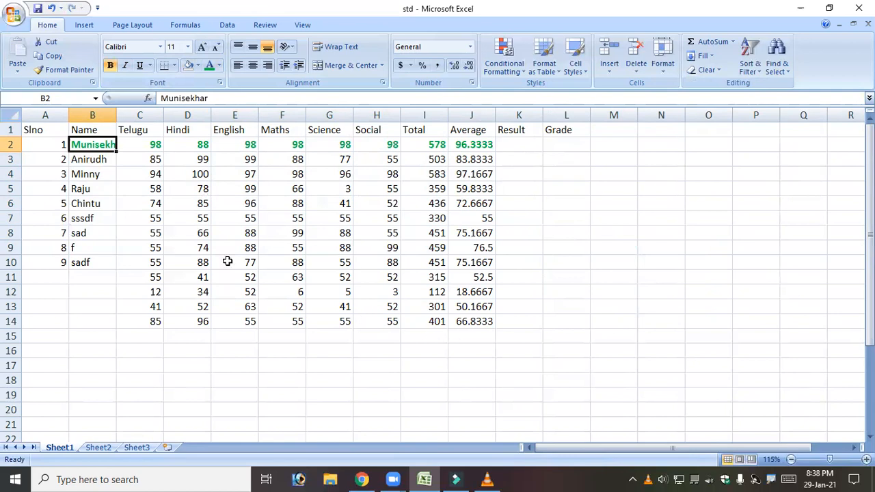
left_click(65, 71)
mouse_move(93, 161)
left_mouse_down()
mouse_move(205, 233)
mouse_move(383, 263)
mouse_move(461, 303)
mouse_move(469, 324)
left_mouse_up()
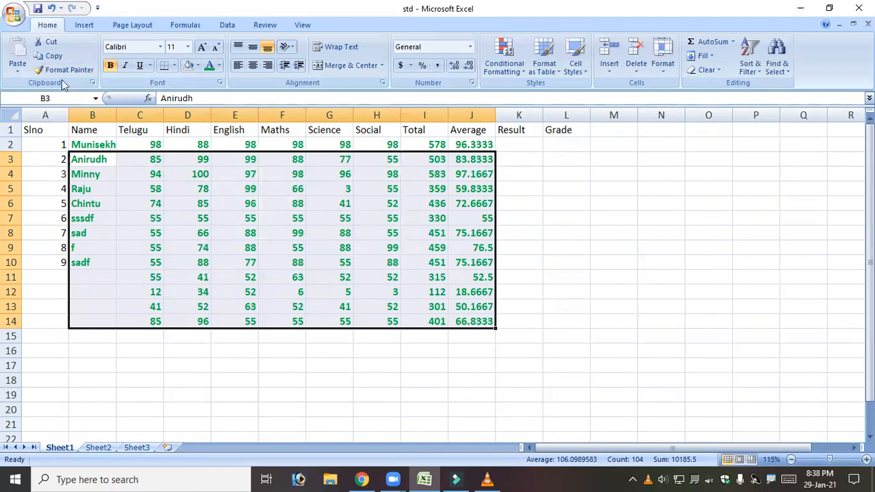
Undo the painted formatting on B3:J14 and the green colour and bold on B2:J2
left_click(50, 8)
left_click(50, 8)
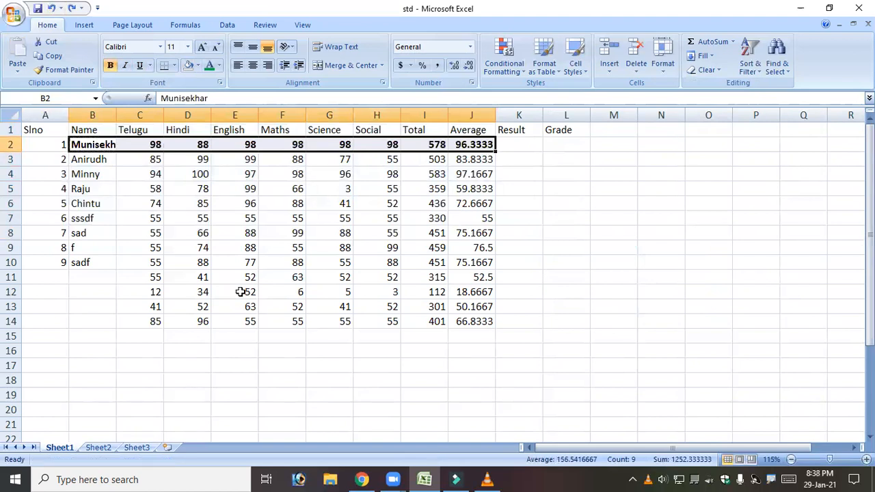
key("ctrl+z")
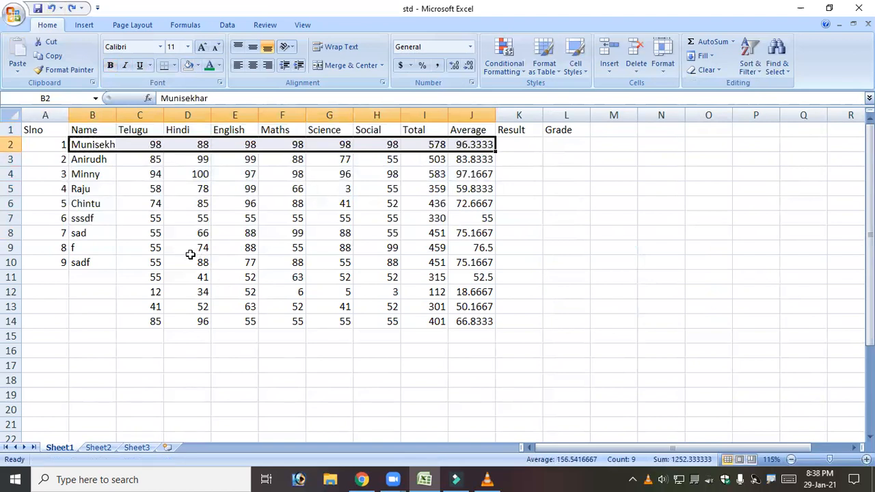
Insert a blank cell at A9 with the cells shifted down, and undo the insertion
left_click(49, 250)
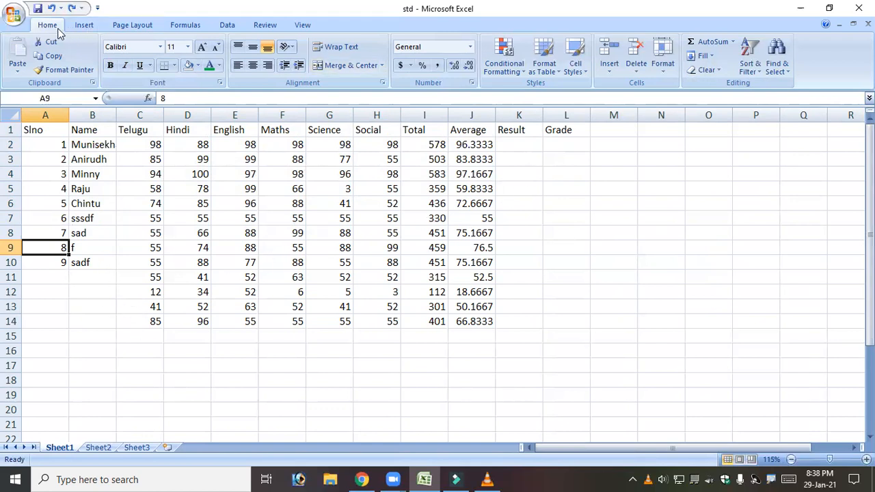
left_click(610, 75)
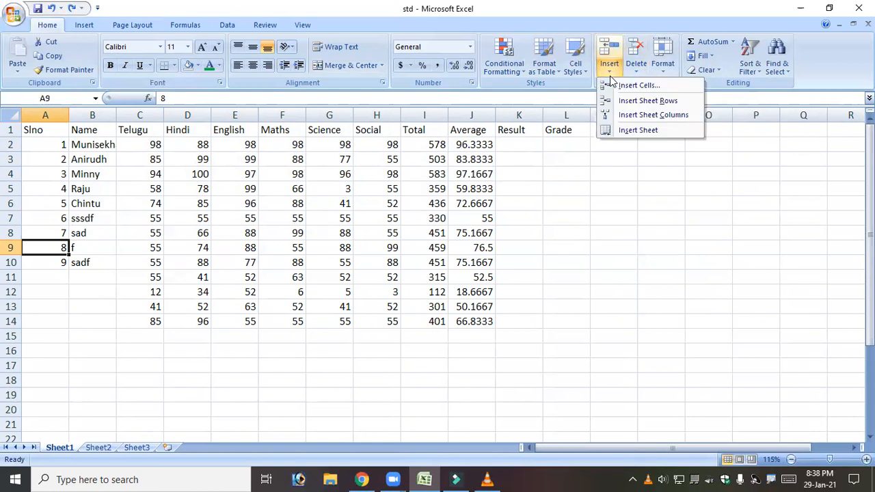
left_click(639, 86)
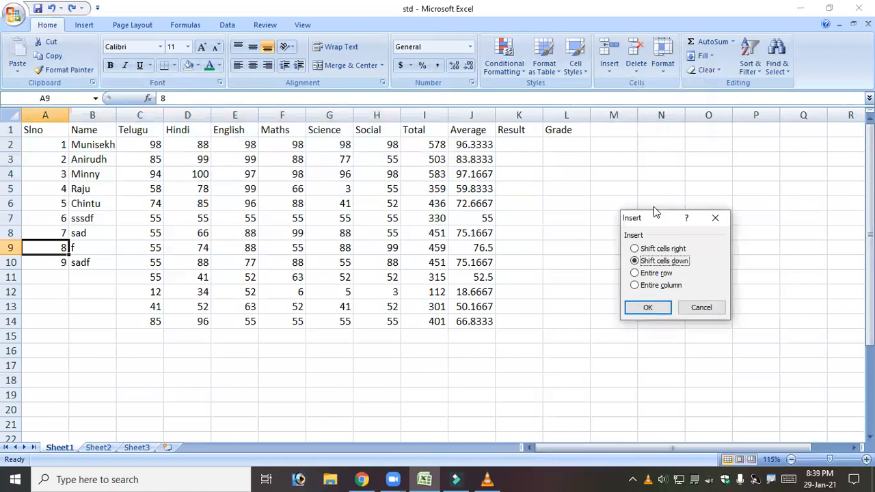
left_click_drag(655, 217, 185, 265)
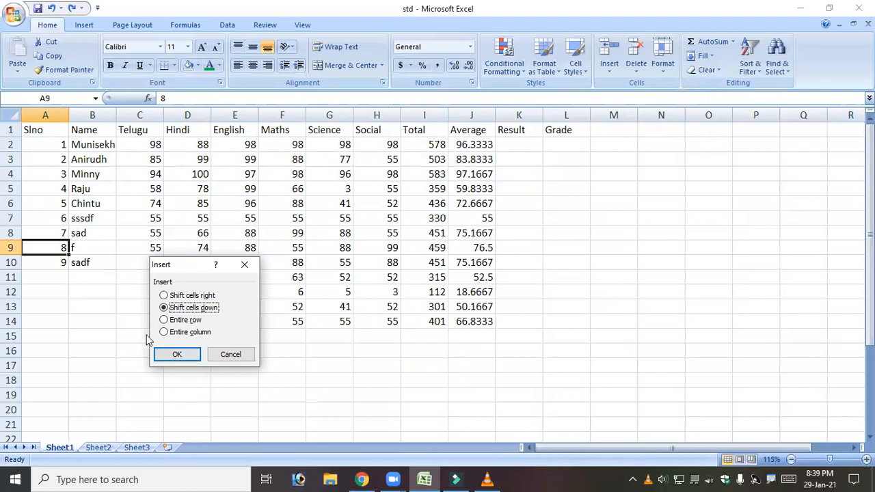
left_click(172, 353)
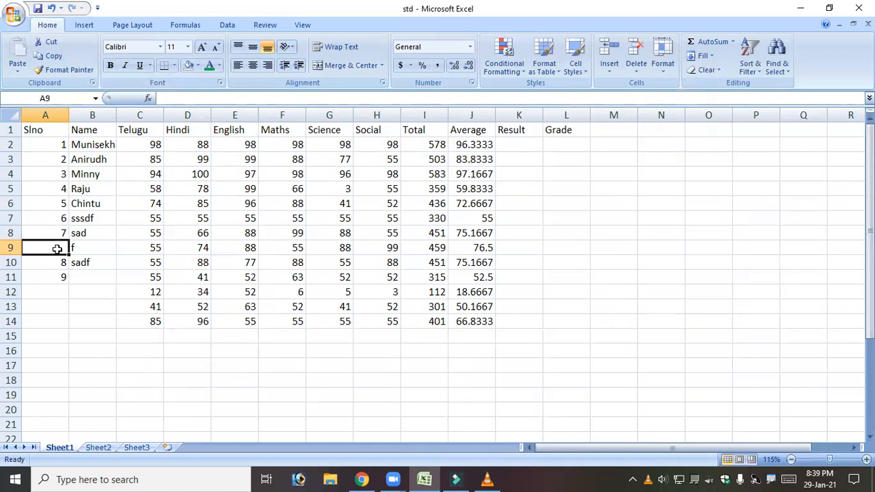
key("ctrl+z")
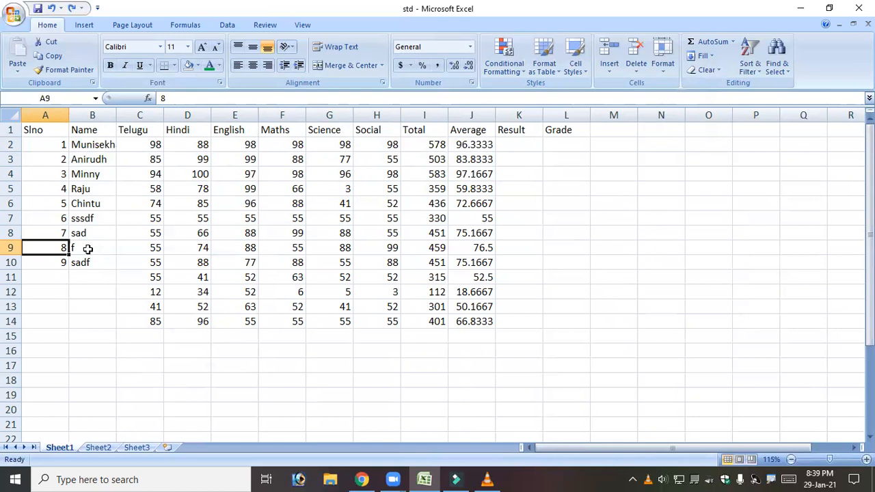
Insert a blank cell at A9 with the cells shifted right, and undo the insertion
left_click(610, 68)
left_click(621, 85)
left_click(195, 295)
left_click(191, 355)
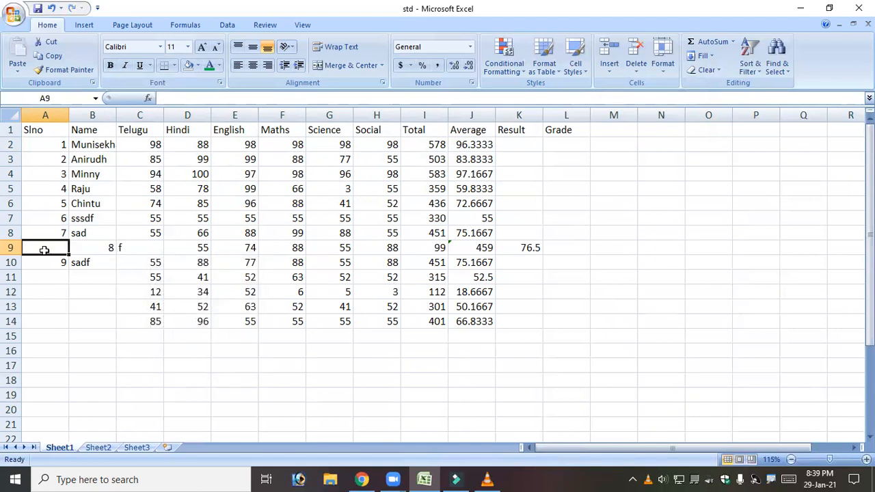
key("ctrl+z")
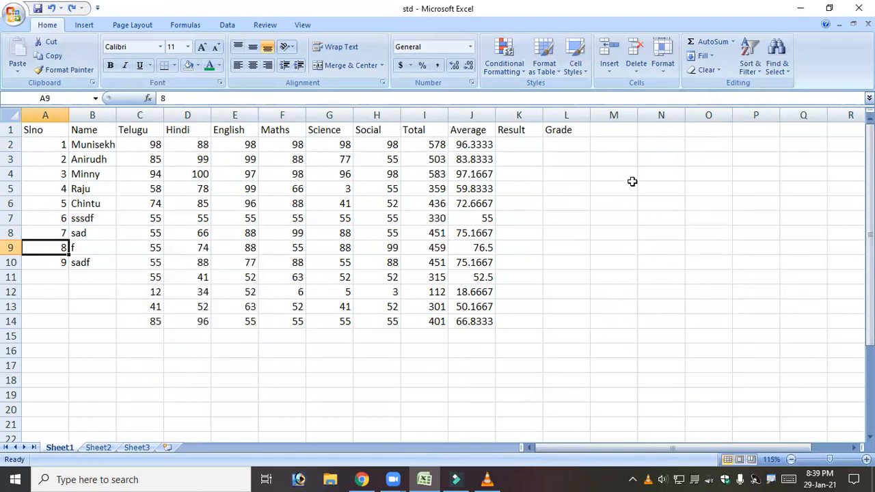
Insert a blank sheet row at row 9, above serial number 8
left_click(610, 73)
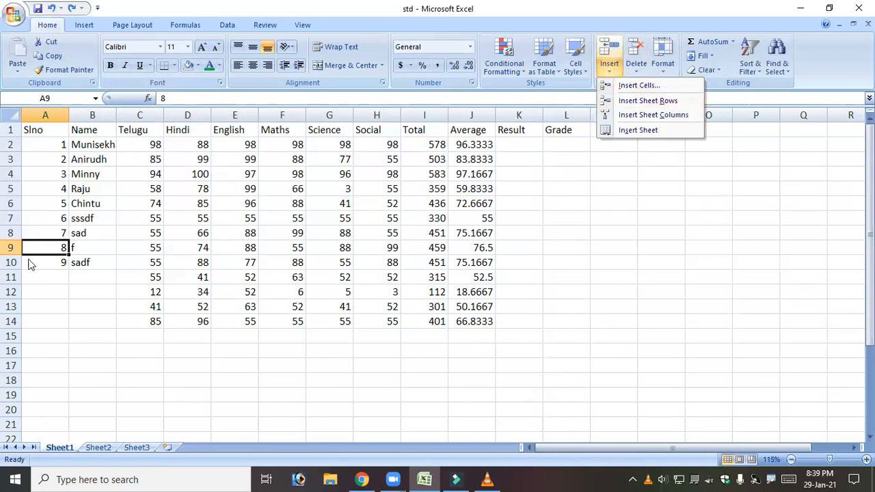
left_click(76, 276)
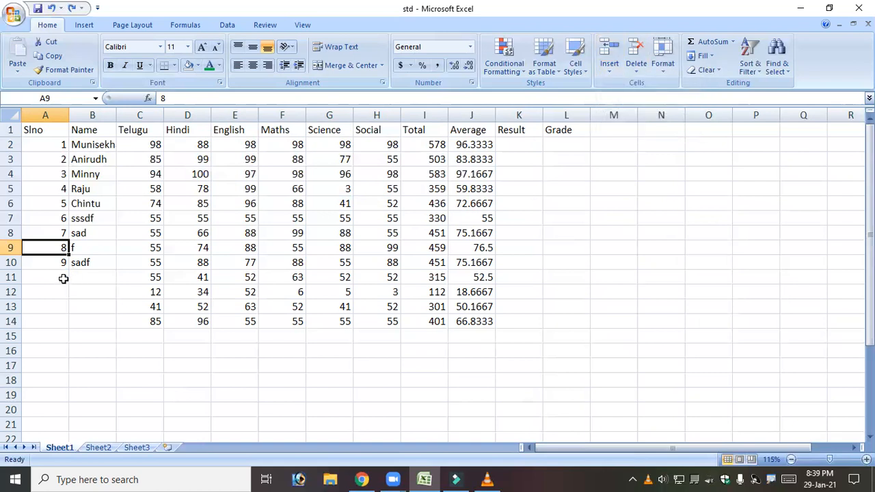
left_click(56, 232)
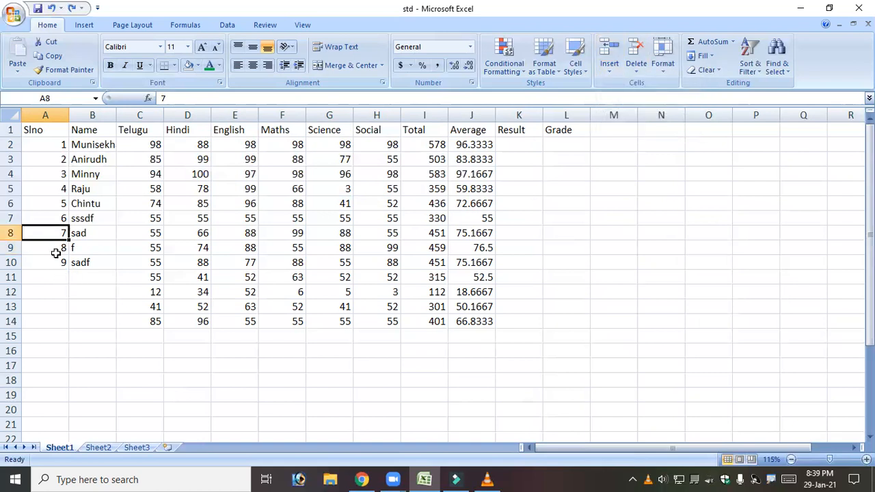
left_click(58, 250)
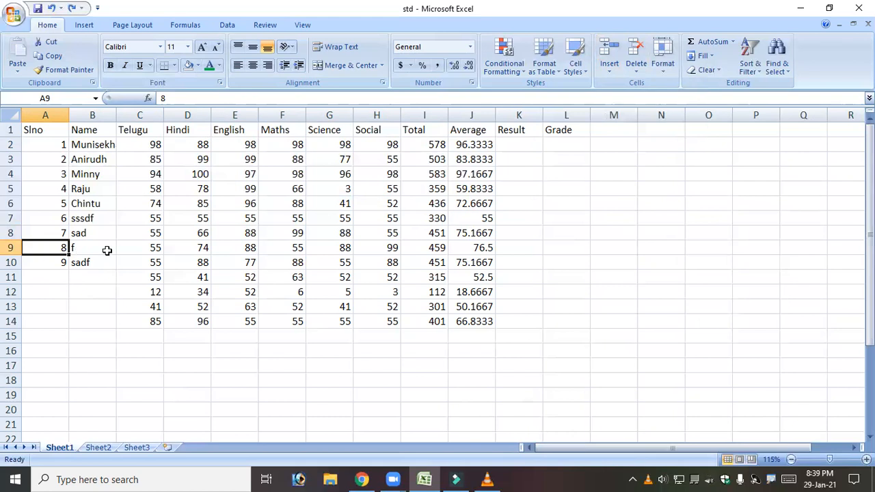
left_click(615, 74)
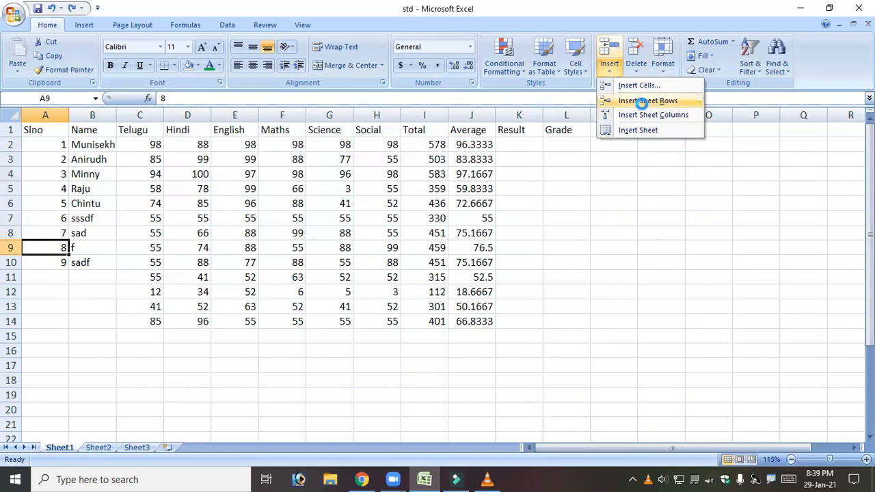
left_click(643, 103)
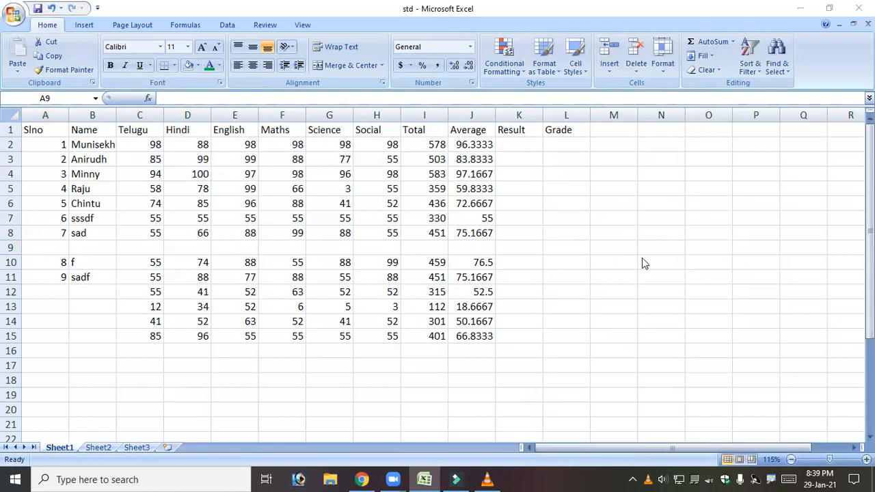
Insert a blank sheet row at row 12, below serial number 9
left_click(88, 288)
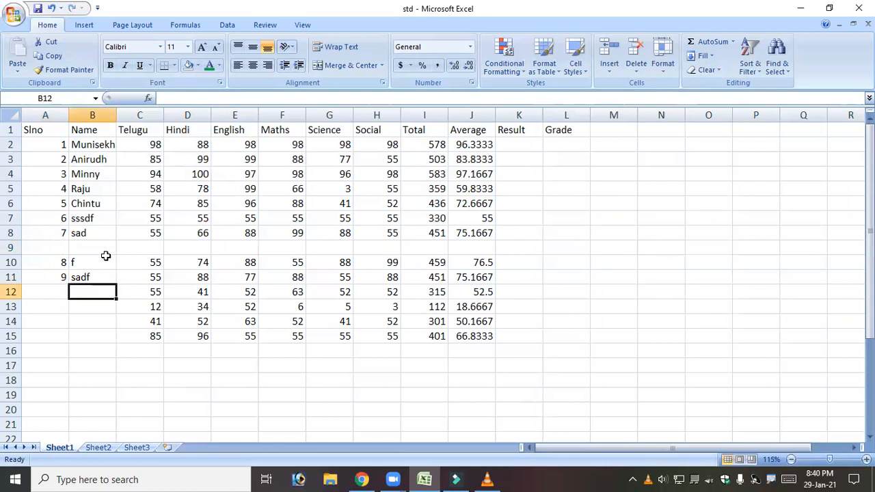
left_click(609, 68)
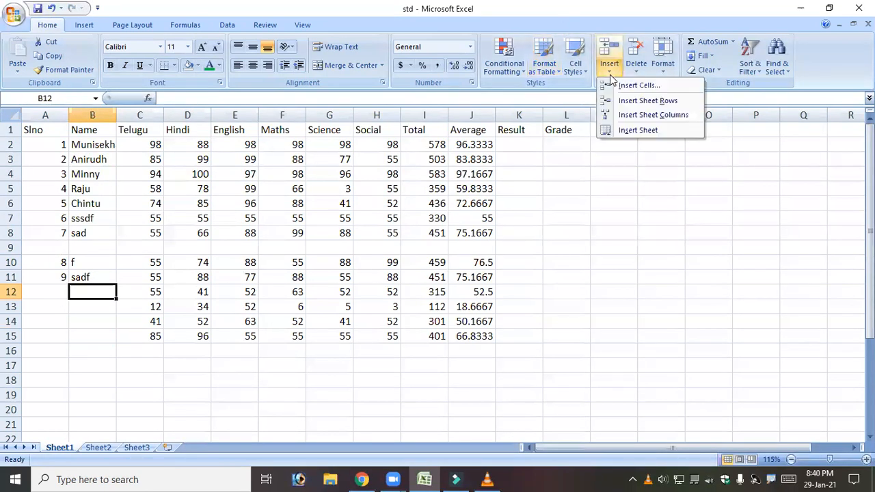
left_click(638, 102)
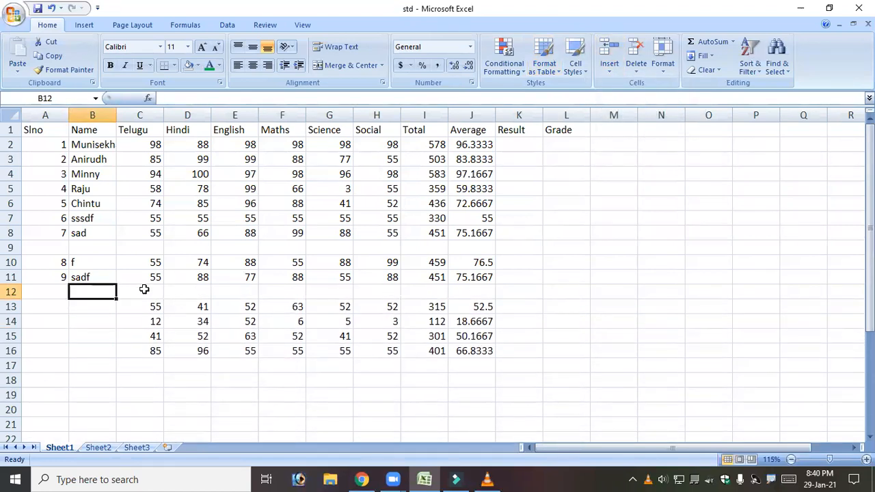
Insert a blank sheet column between the Telugu and Hindi columns
left_click(171, 130)
left_click(137, 130)
left_click(180, 129)
left_click(126, 129)
left_click(204, 141)
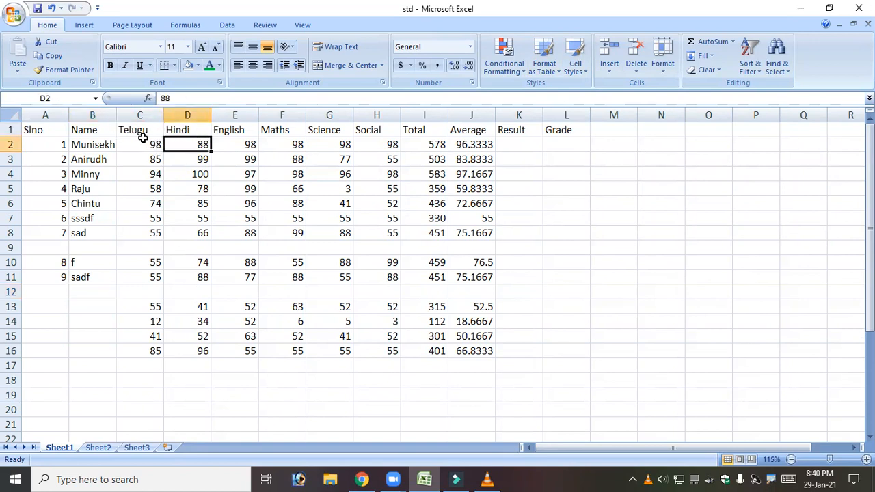
left_click(204, 132)
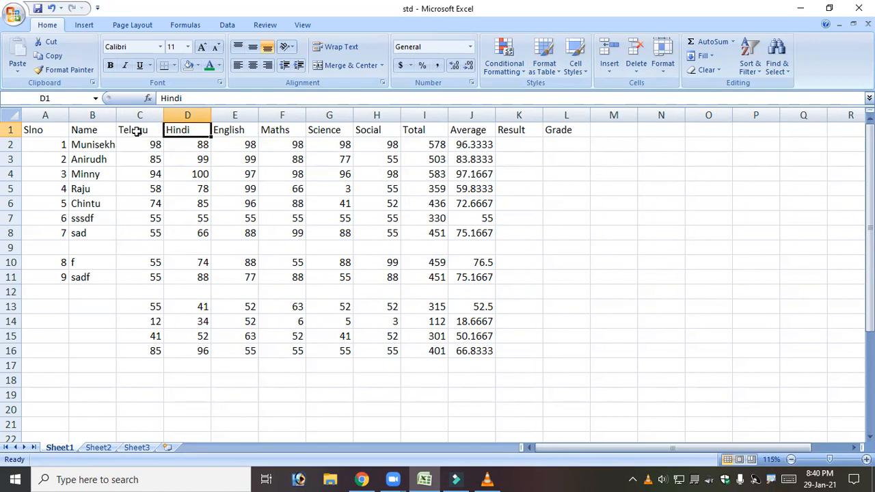
left_click(608, 69)
left_click(646, 115)
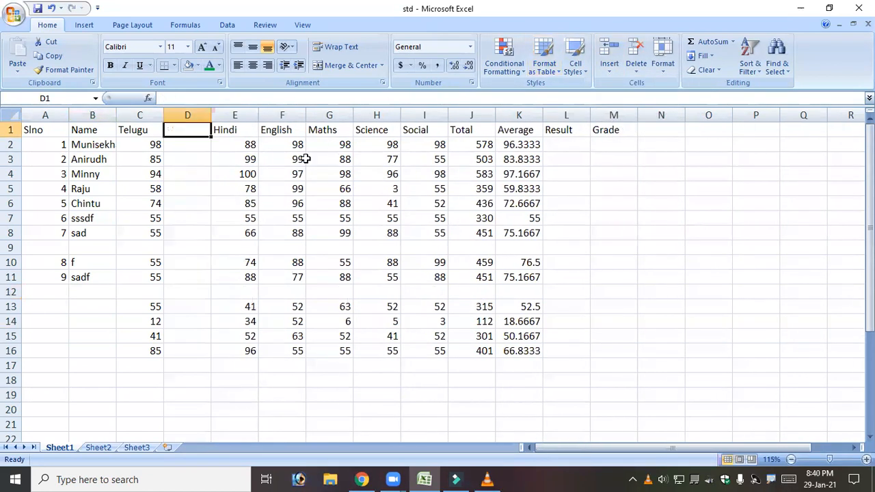
Insert a blank sheet column between the English and Maths columns
left_click(330, 130)
left_click(609, 68)
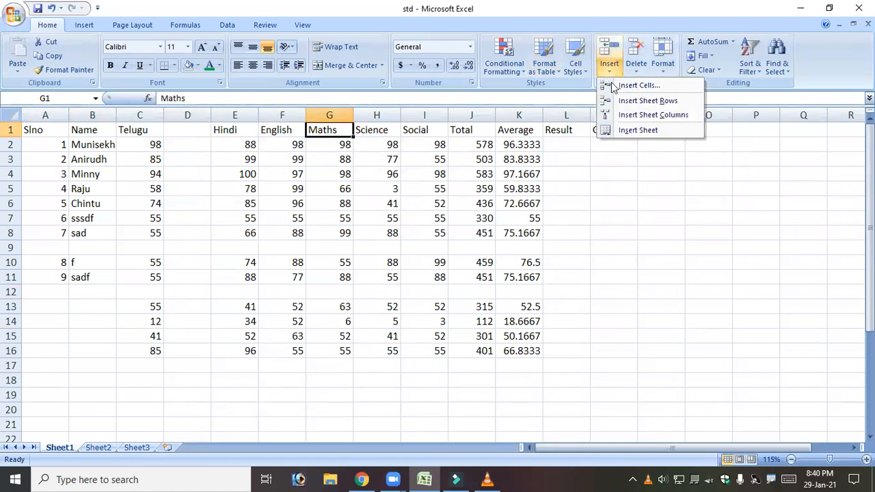
left_click(641, 116)
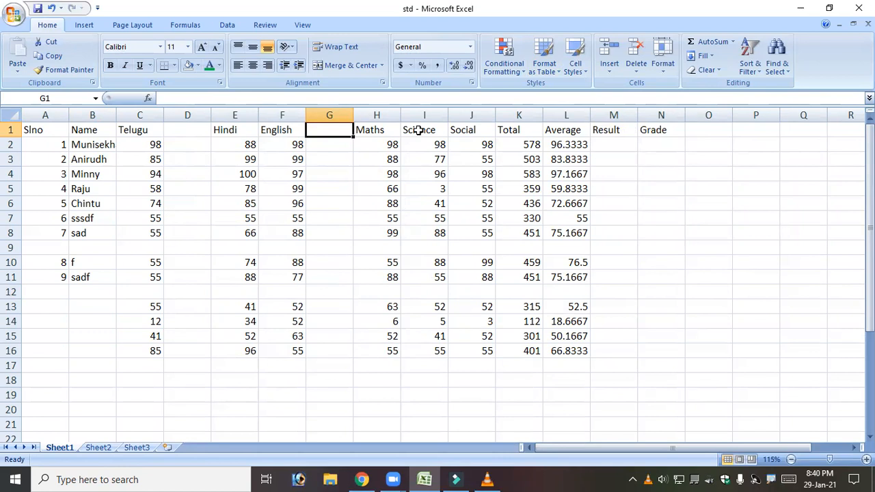
Insert three blank sheet columns at once between Maths and Science, based on the I1:K1 selection
left_click_drag(419, 131, 506, 130)
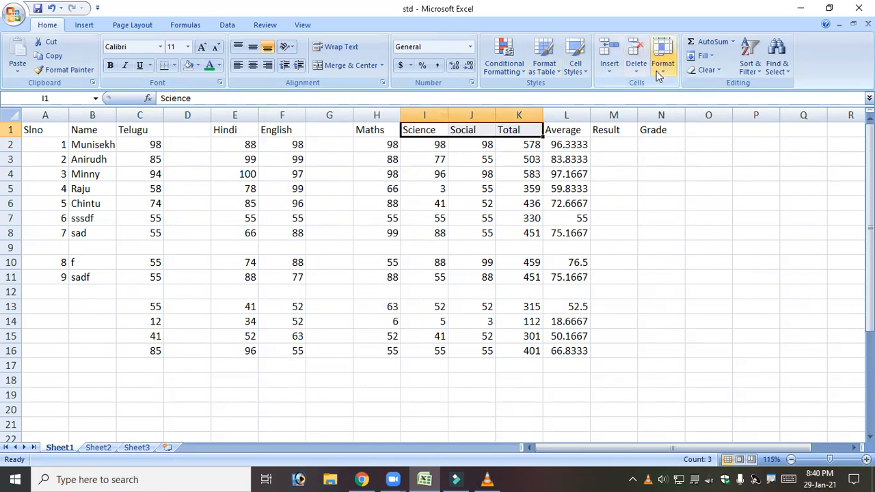
left_click(607, 69)
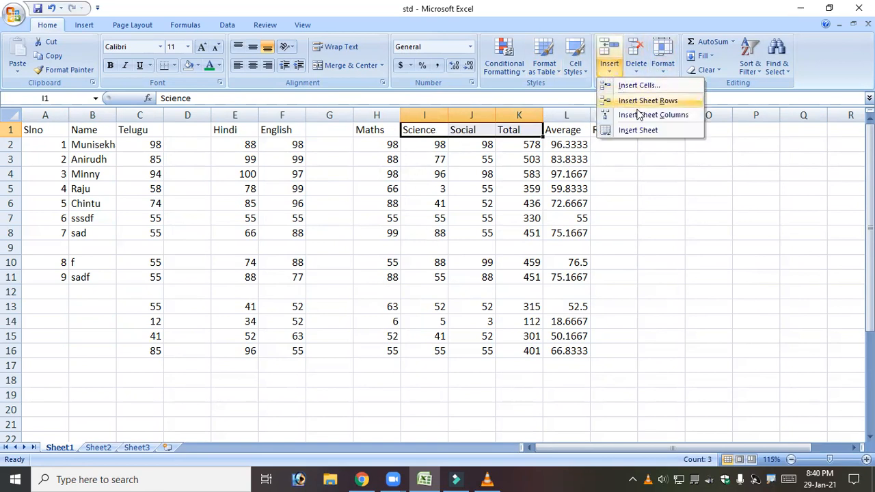
left_click(643, 115)
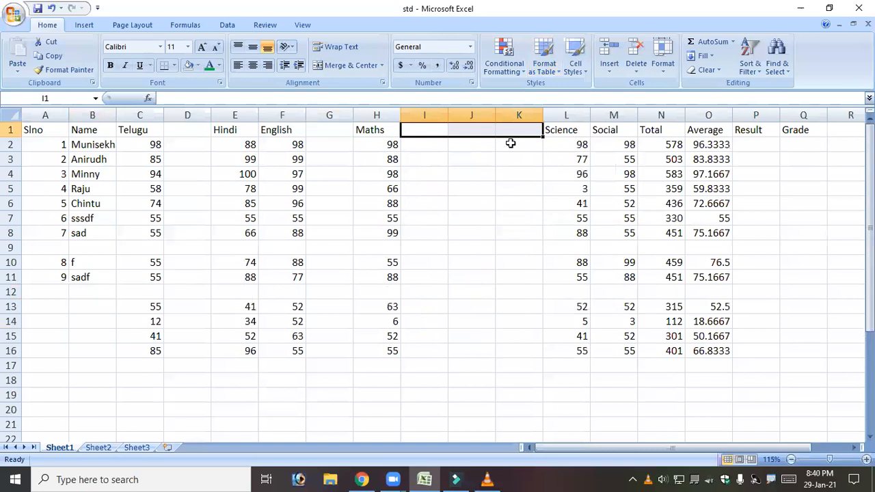
Insert four blank sheet rows at once above serial number 3, based on the A4:A7 selection
left_click_drag(37, 175, 44, 212)
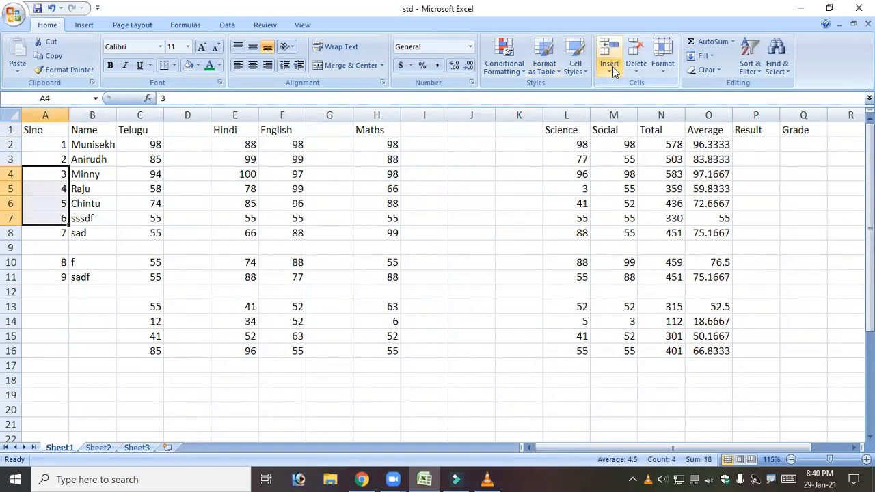
left_click(611, 68)
left_click(636, 101)
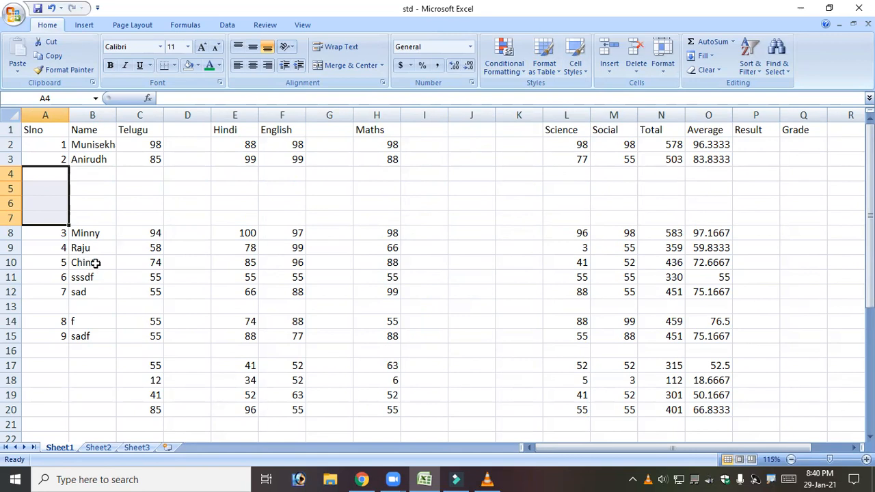
Insert an entire blank row above serial number 5 through the Insert options of cell A10
left_click(96, 263)
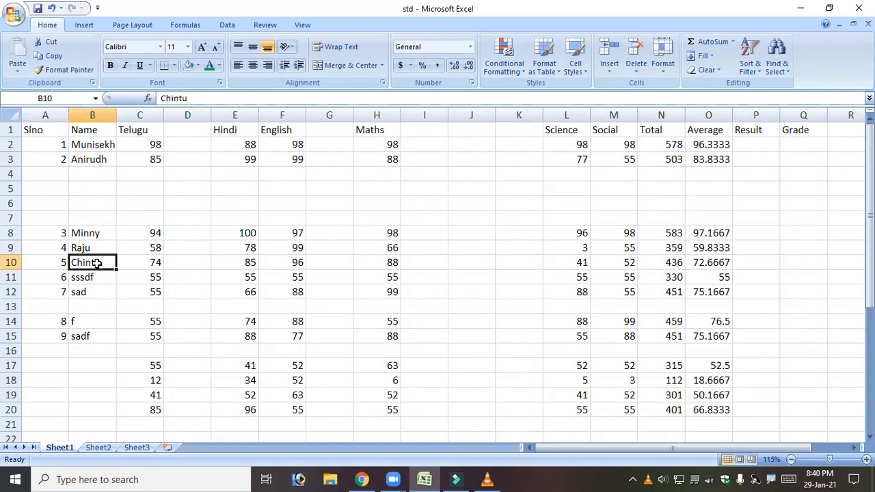
left_click(39, 264)
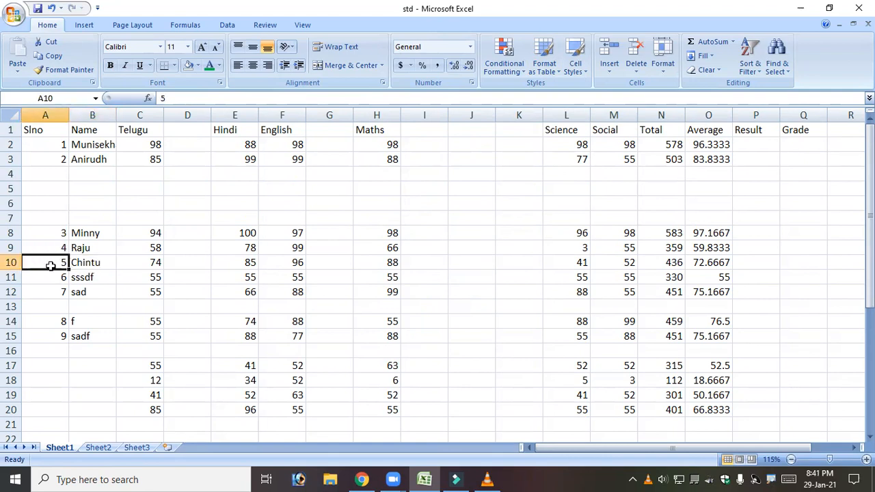
right_click(51, 268)
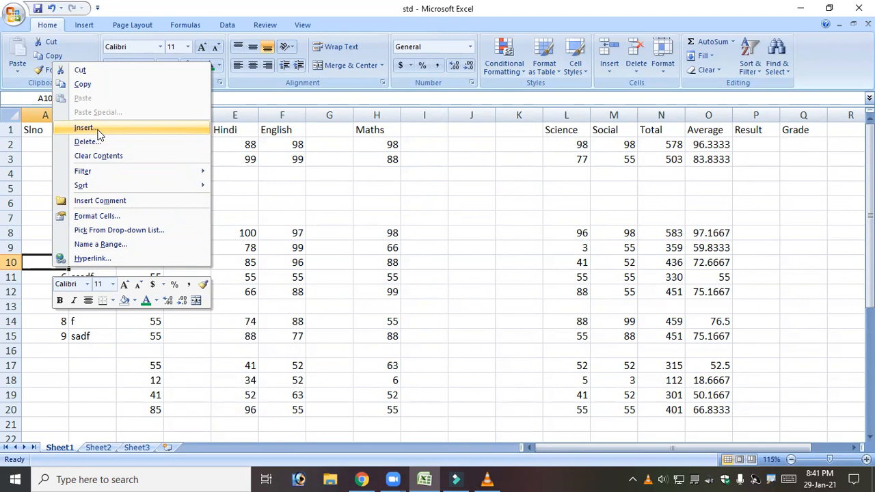
left_click(99, 134)
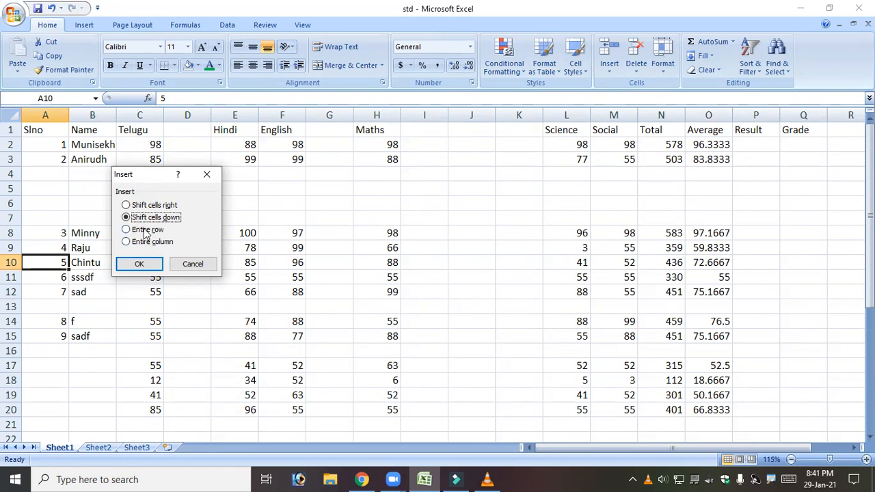
left_click(142, 232)
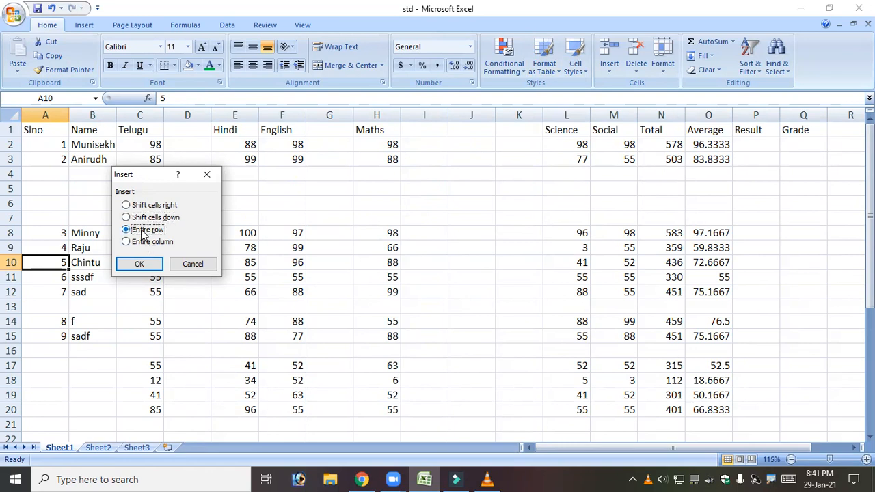
left_click(141, 266)
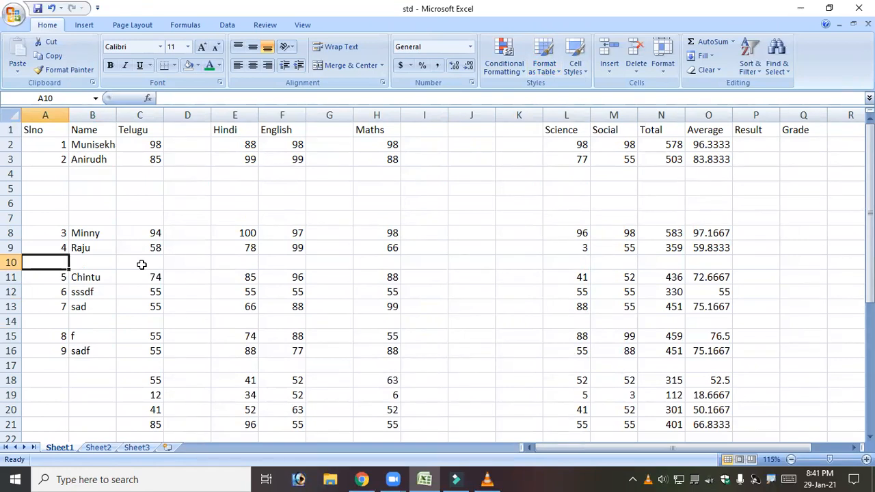
left_click(43, 248)
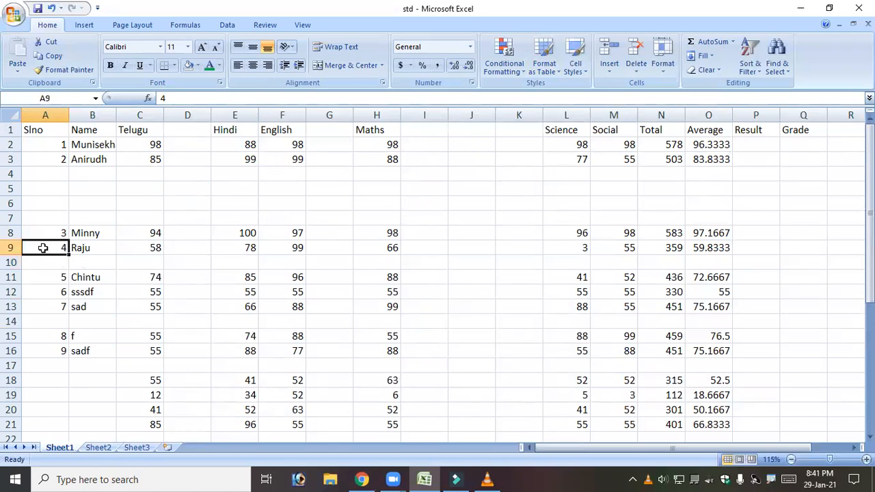
right_click(42, 247)
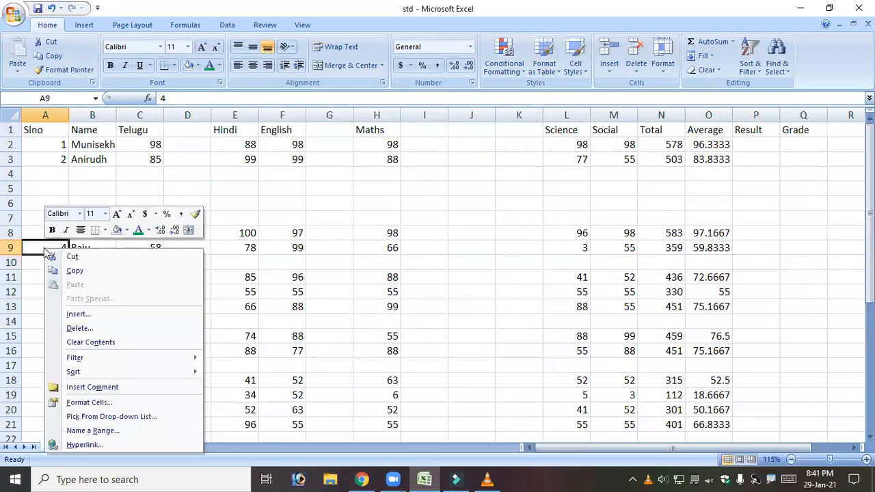
left_click(104, 313)
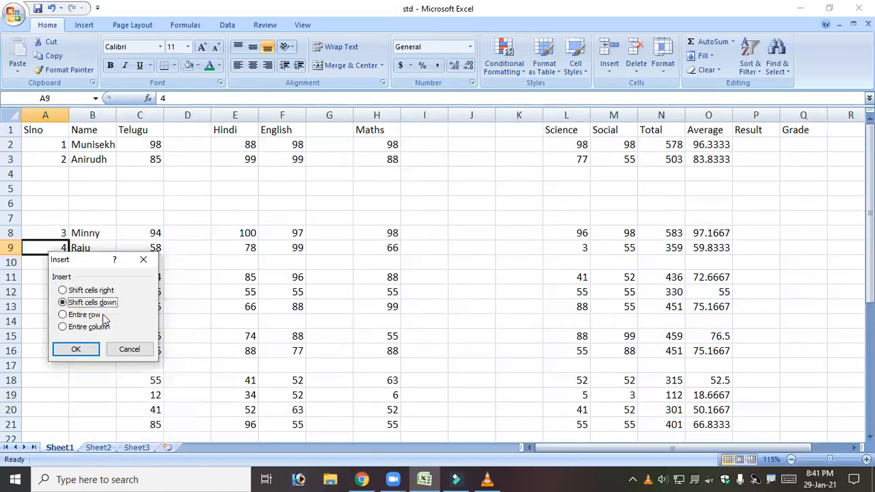
left_click(143, 262)
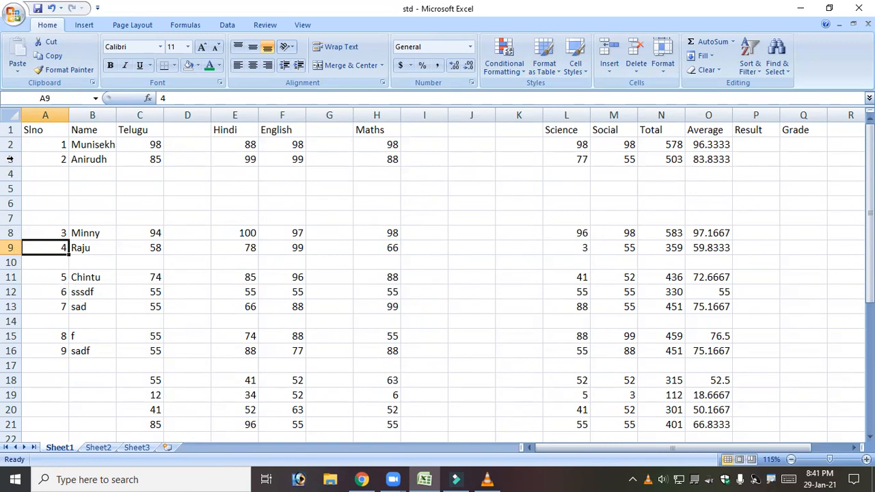
left_click(10, 247)
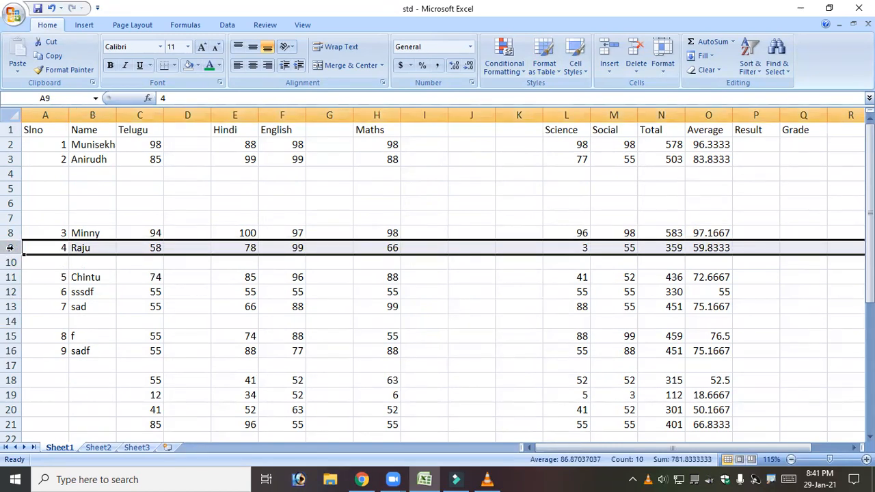
right_click(10, 247)
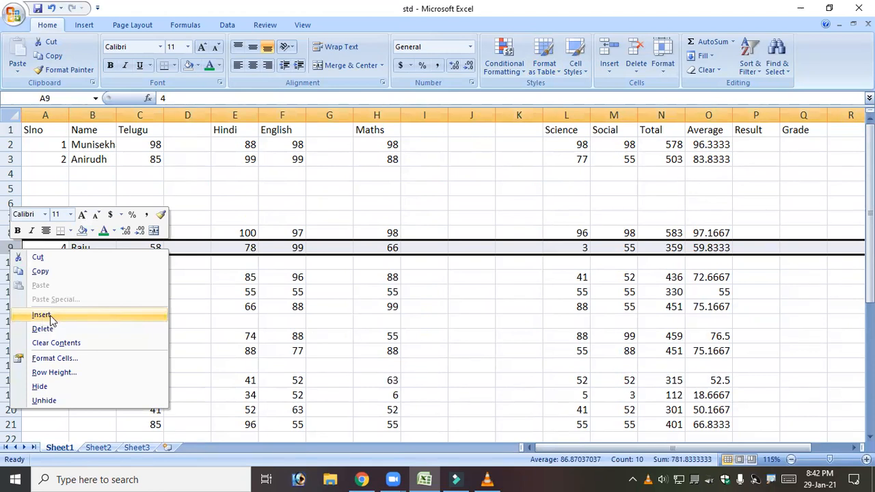
key("Escape")
left_click(87, 264)
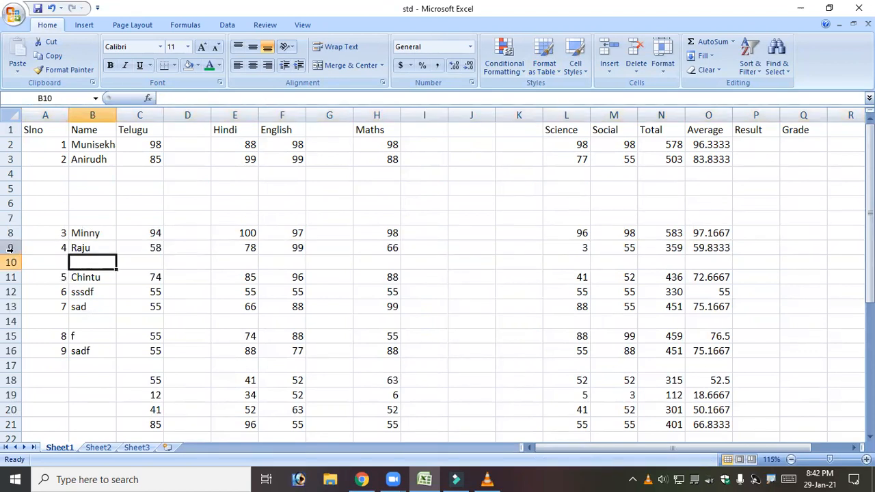
Select the whole row of serial number 4 and insert a blank row above it
left_click(10, 249)
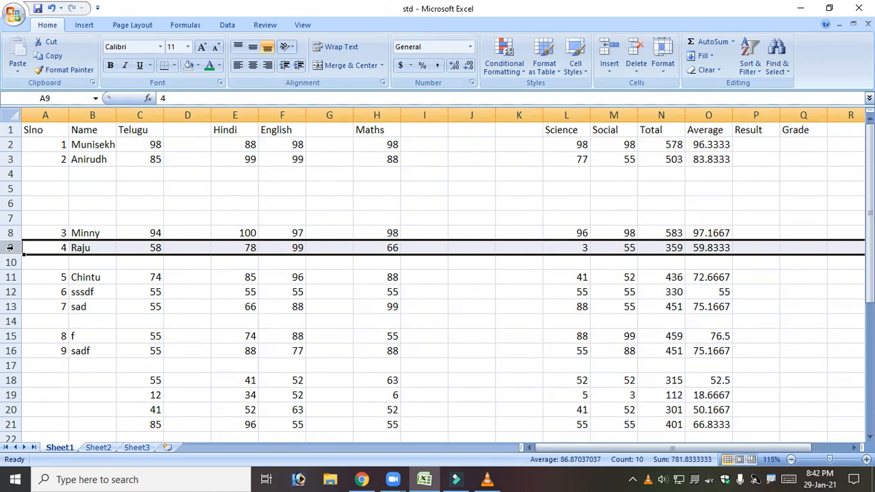
right_click(11, 248)
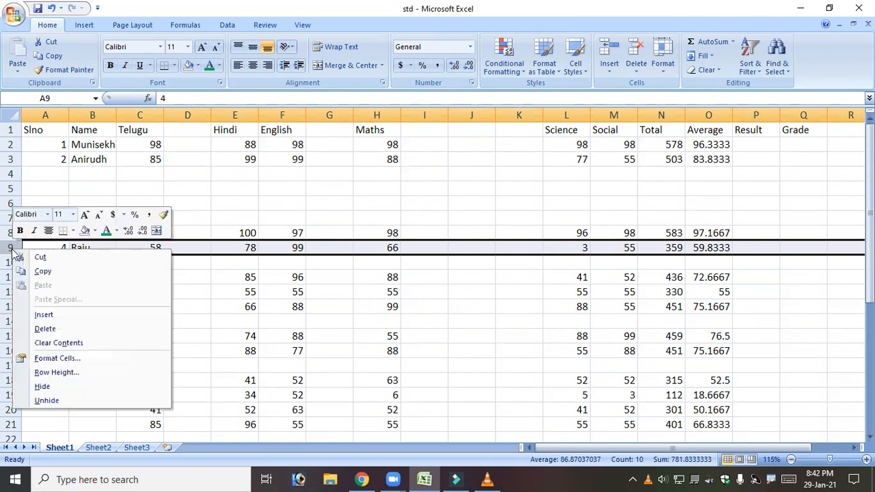
left_click(44, 315)
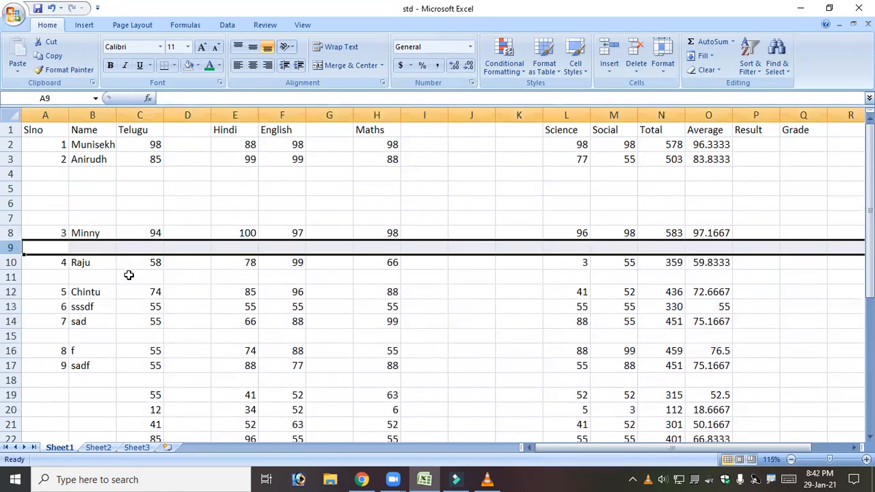
Select the whole Telugu column and insert a blank column before it
left_click(234, 142)
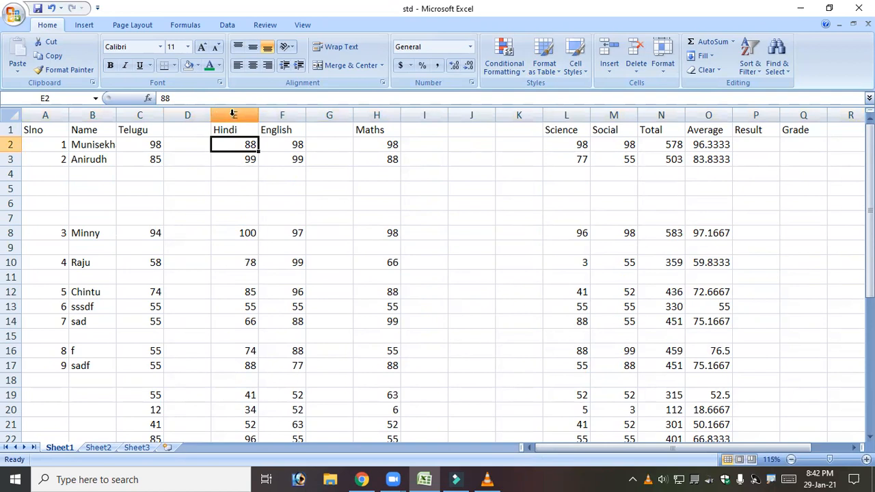
left_click(234, 114)
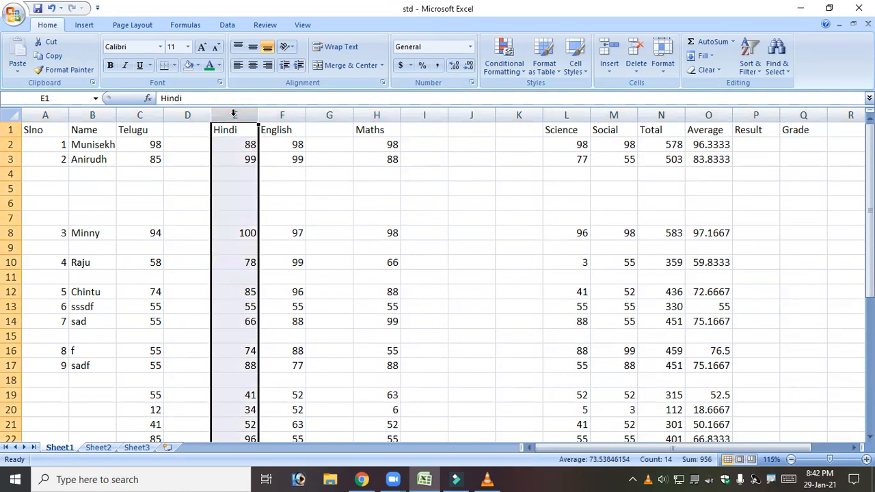
left_click(145, 114)
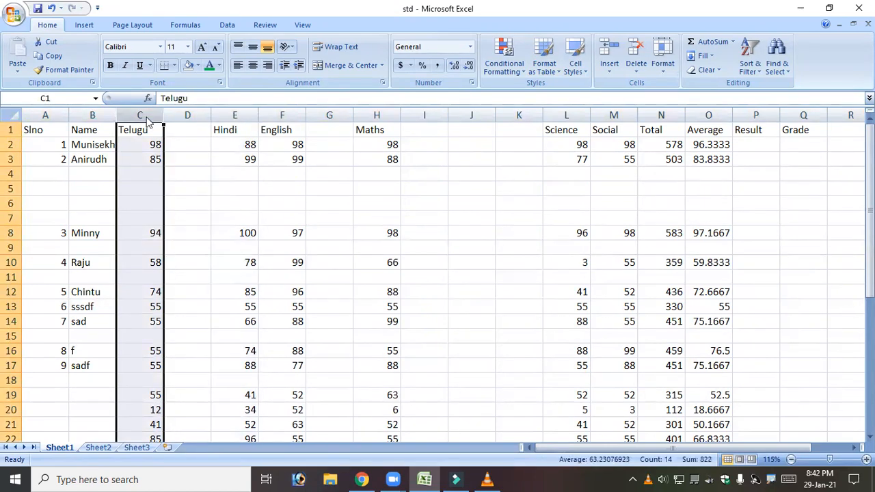
right_click(145, 115)
left_click(179, 183)
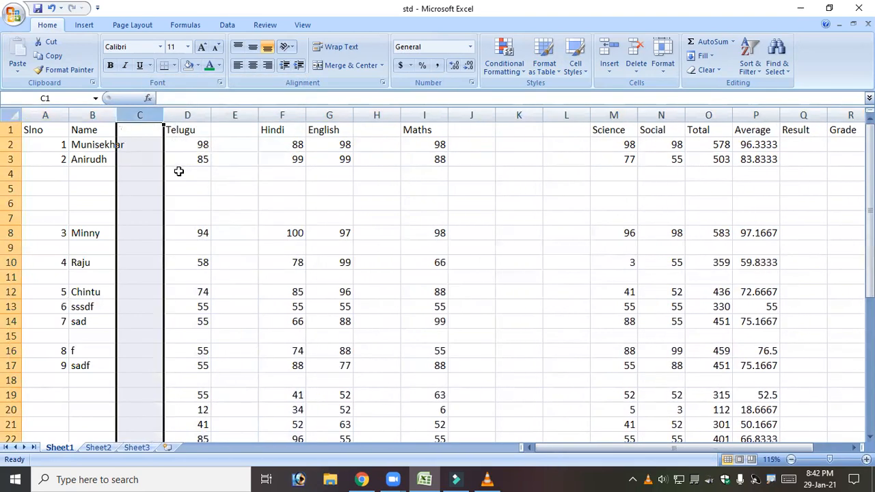
Insert three blank columns at once before Telugu, based on the selected whole columns D to F
left_click_drag(193, 115, 287, 114)
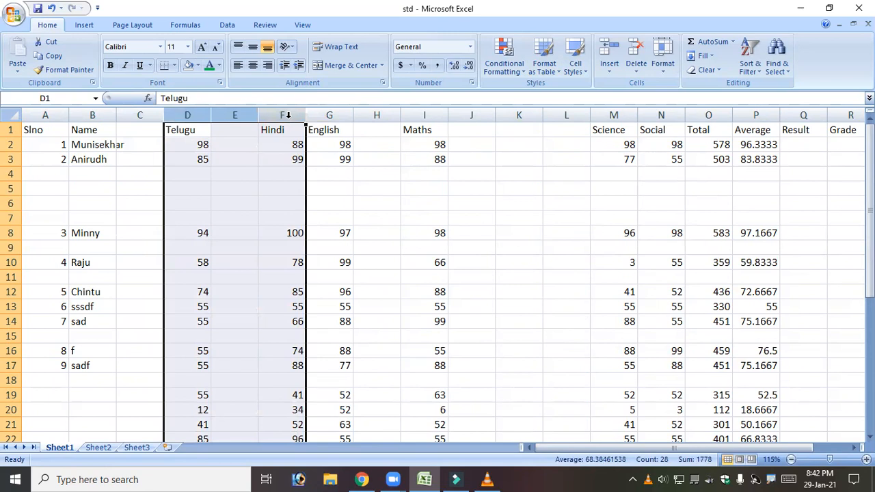
right_click(287, 115)
left_click(321, 184)
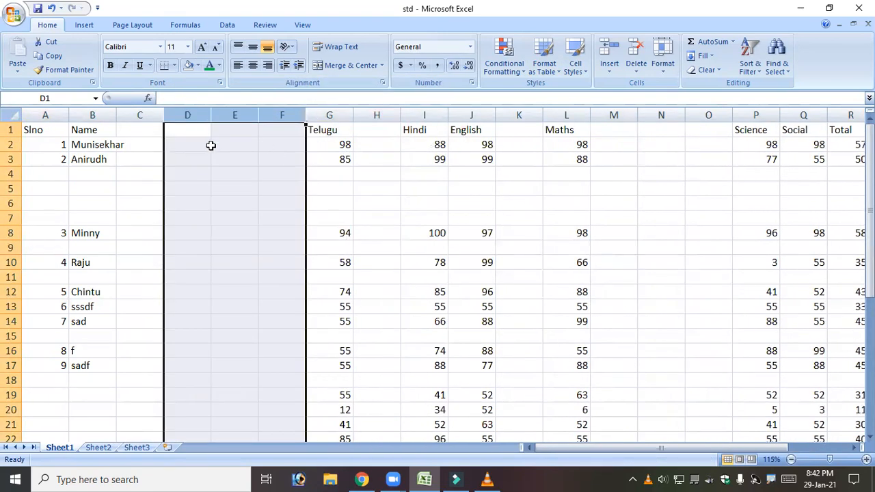
Delete blank sheet row 4, based on cell D4
left_click(191, 171)
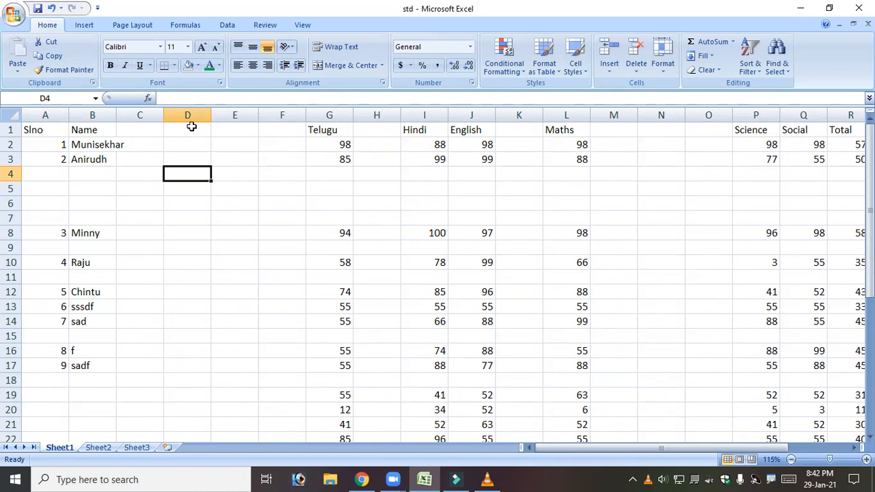
left_click(637, 74)
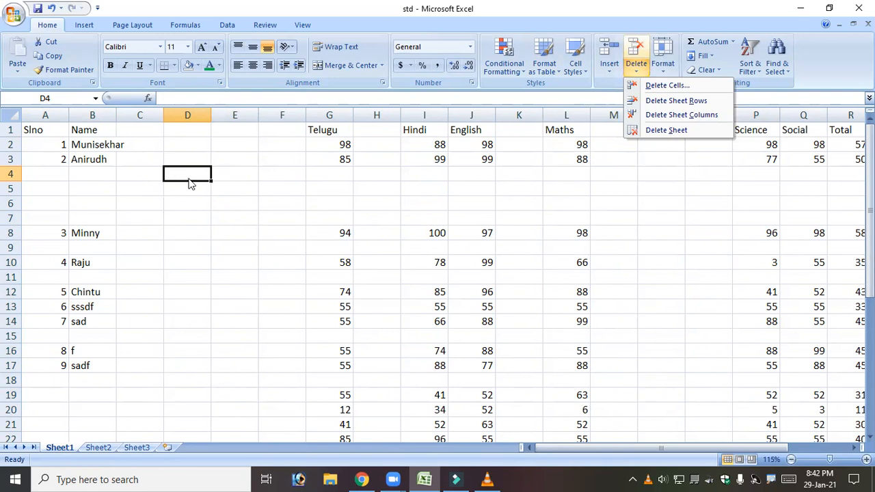
left_click(662, 101)
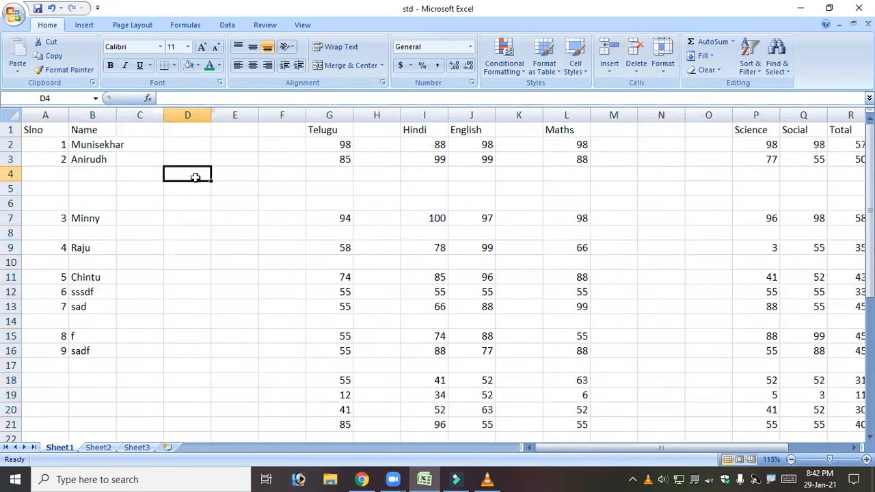
Delete the three blank sheet rows above serial number 3 at once, based on the A4:A6 selection
left_click_drag(46, 174, 50, 199)
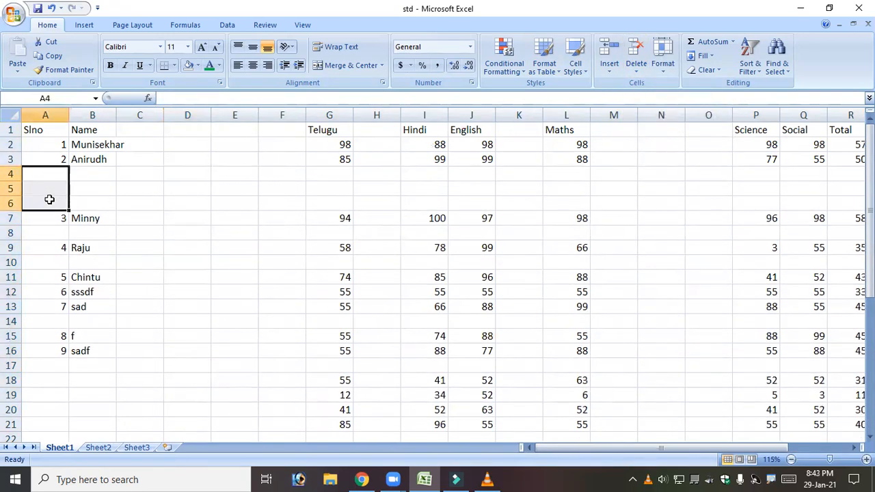
left_click(637, 67)
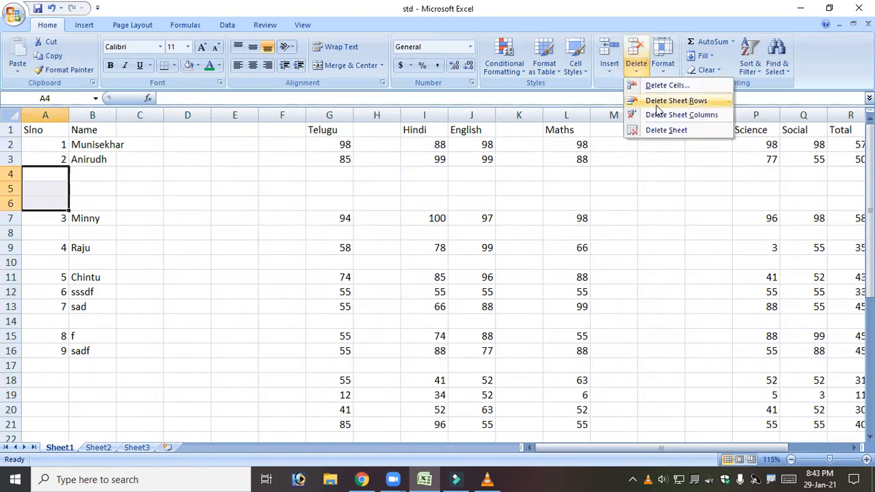
left_click(660, 102)
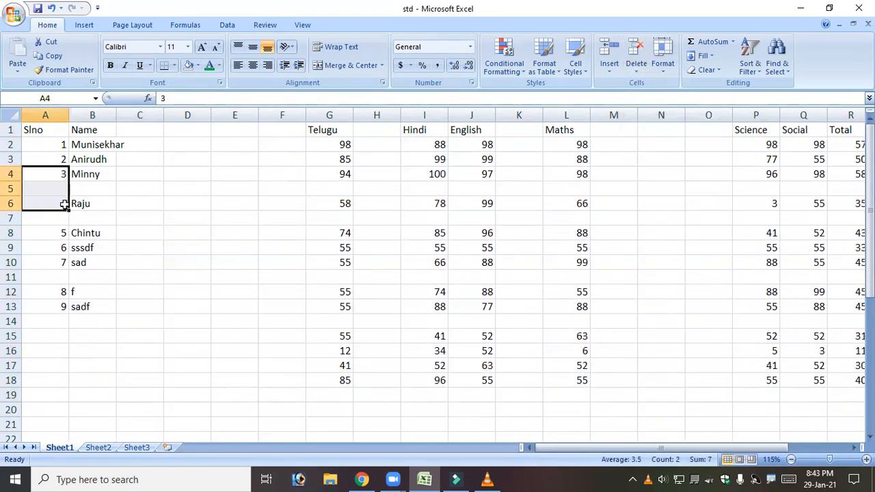
Delete the entire blank row between serial numbers 3 and 4 through the Delete options of cell A5
left_click(52, 188)
right_click(52, 186)
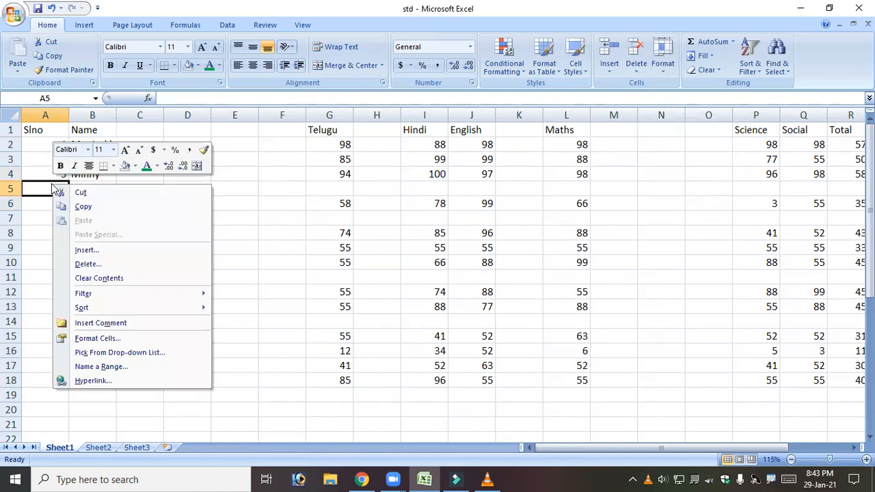
left_click(96, 265)
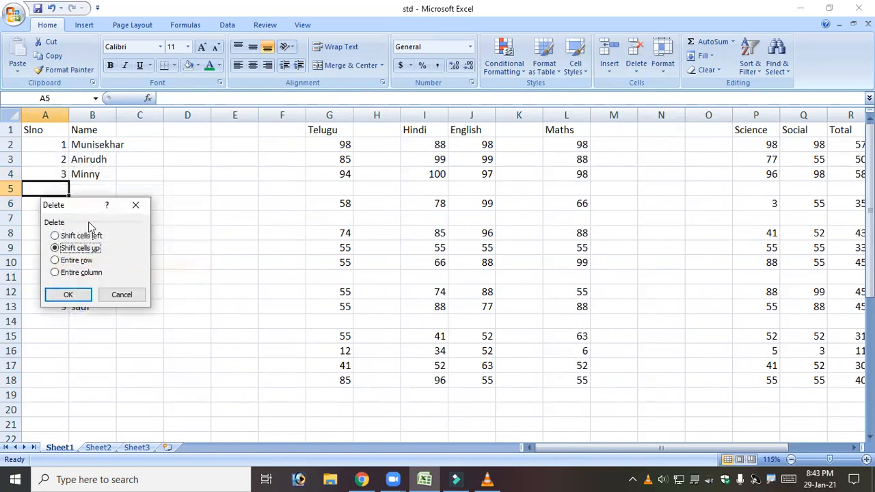
left_click(81, 263)
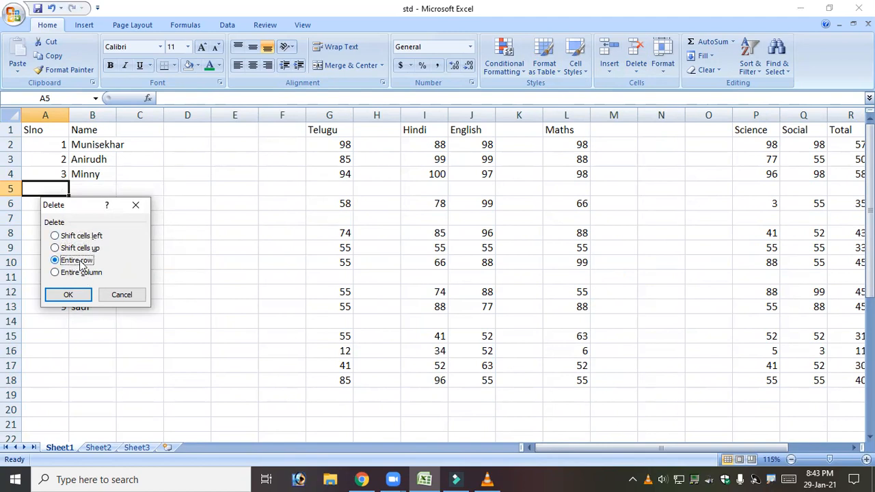
left_click(70, 295)
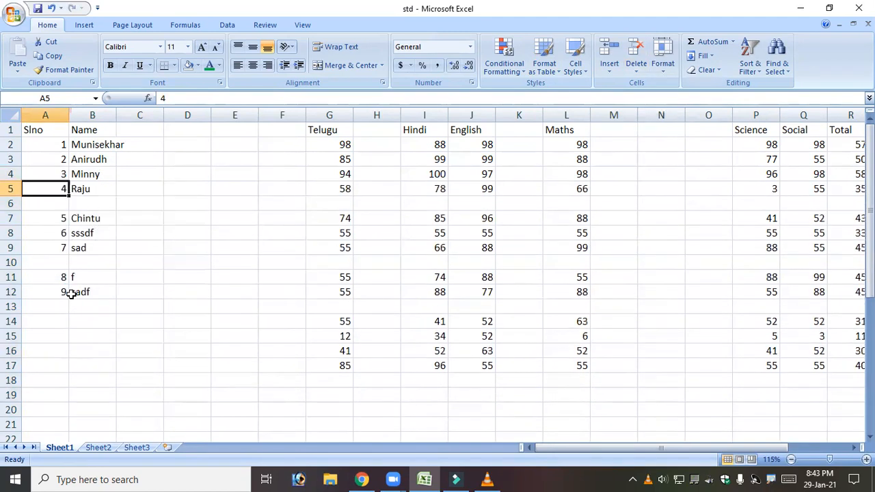
Delete the entire blank rows above serial number 5 and above serial number 8, selecting each whole row
left_click(34, 205)
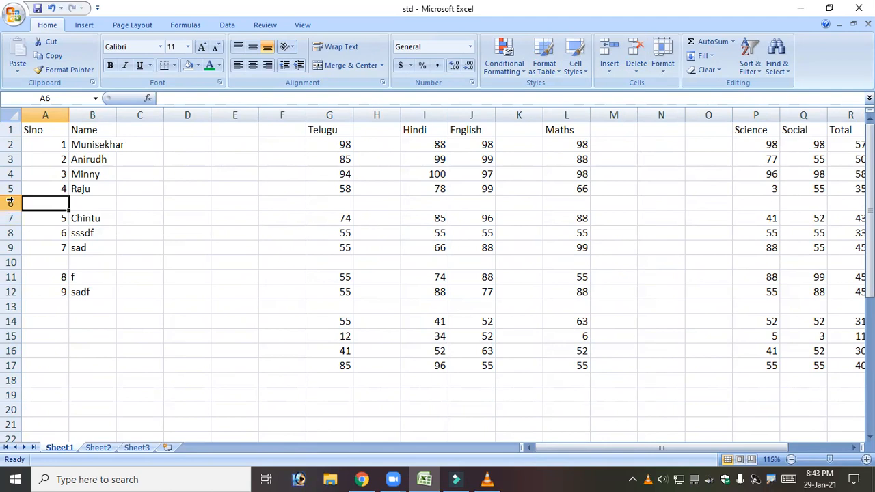
left_click(11, 203)
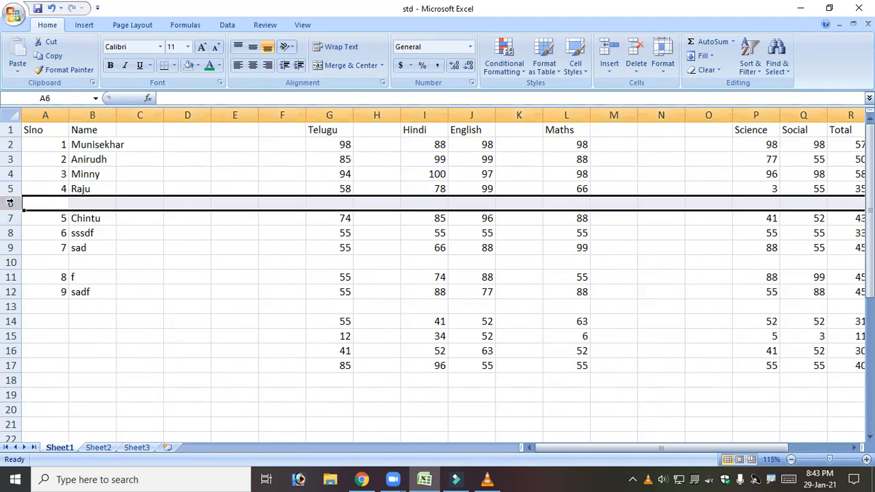
right_click(10, 203)
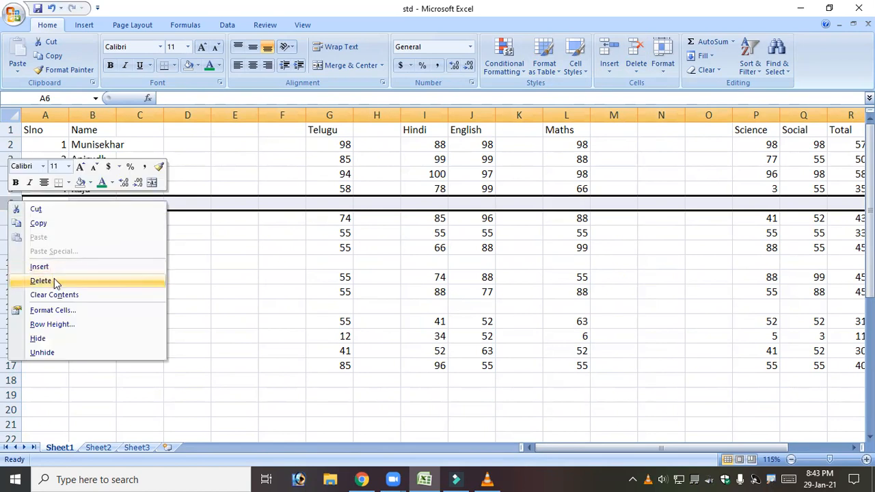
left_click(54, 278)
left_click(7, 248)
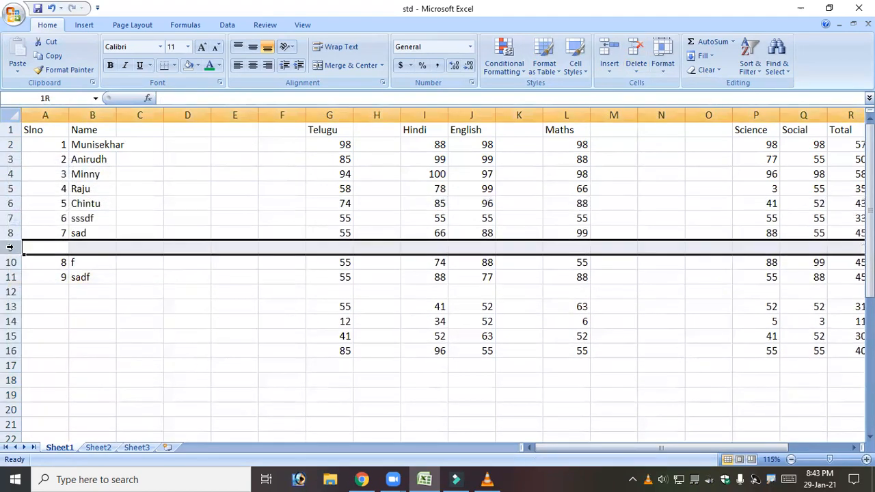
right_click(4, 249)
left_click(55, 331)
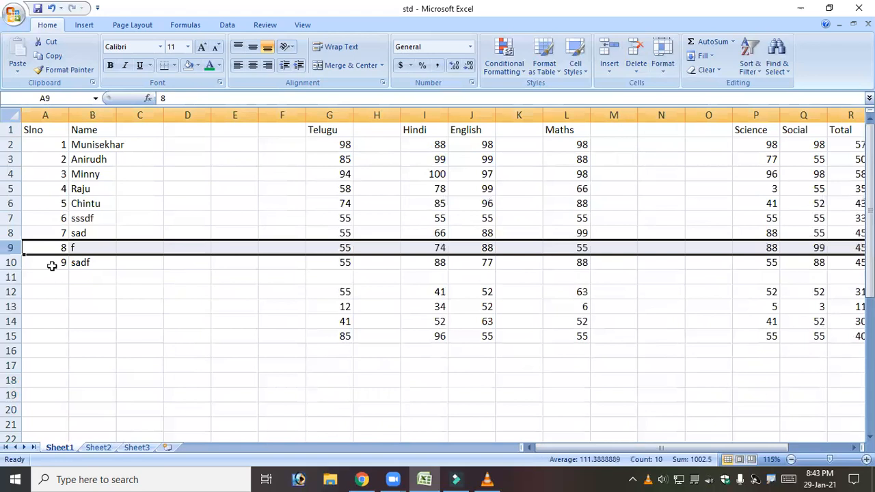
Delete blank sheet column C next to Name, based on cell C1
left_click(153, 131)
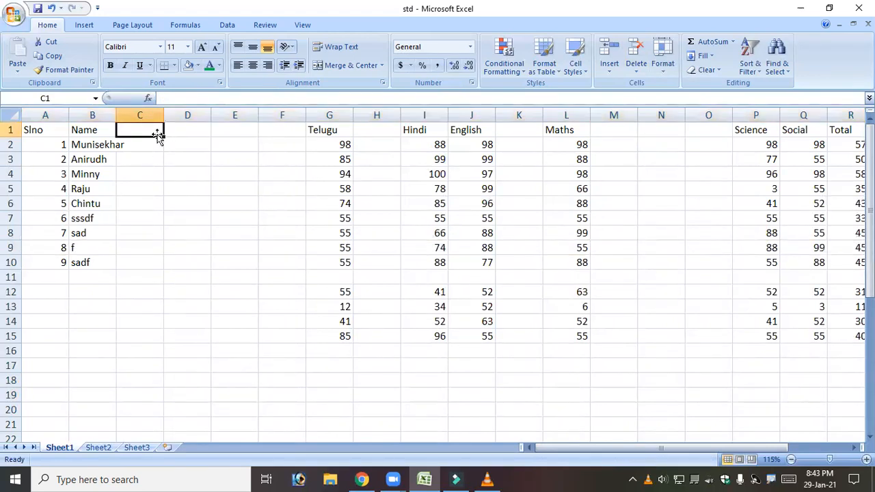
left_click(636, 68)
left_click(672, 115)
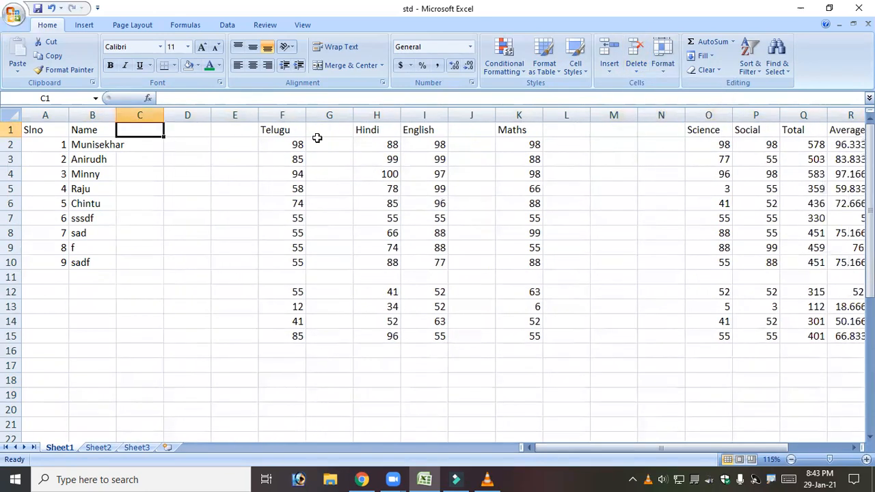
Delete the three blank sheet columns before Telugu at once, based on the C1:E1 selection
left_click_drag(136, 128, 235, 130)
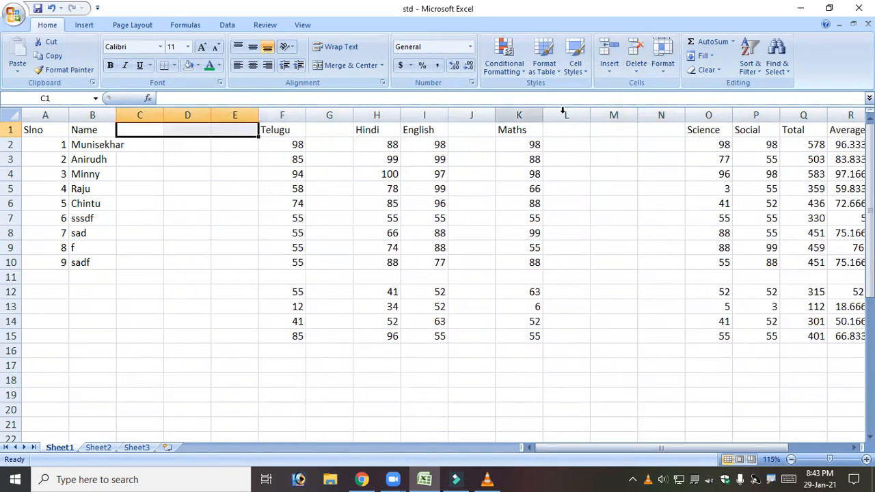
left_click(637, 69)
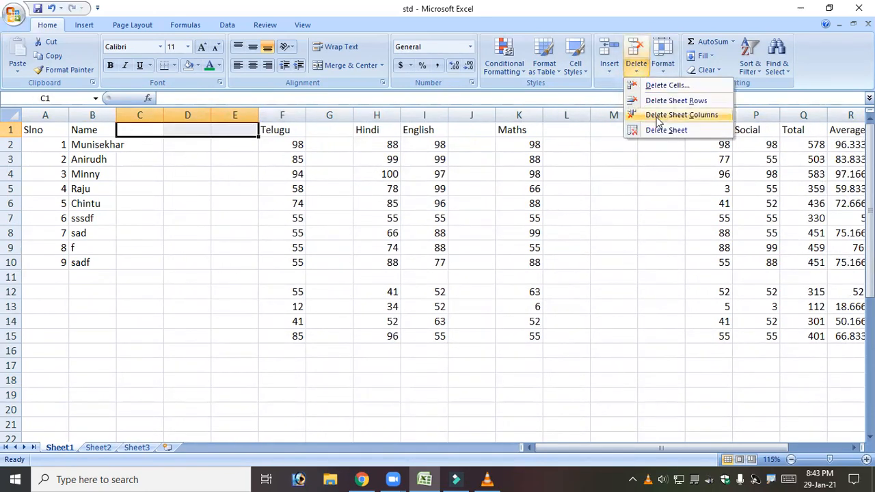
left_click(658, 116)
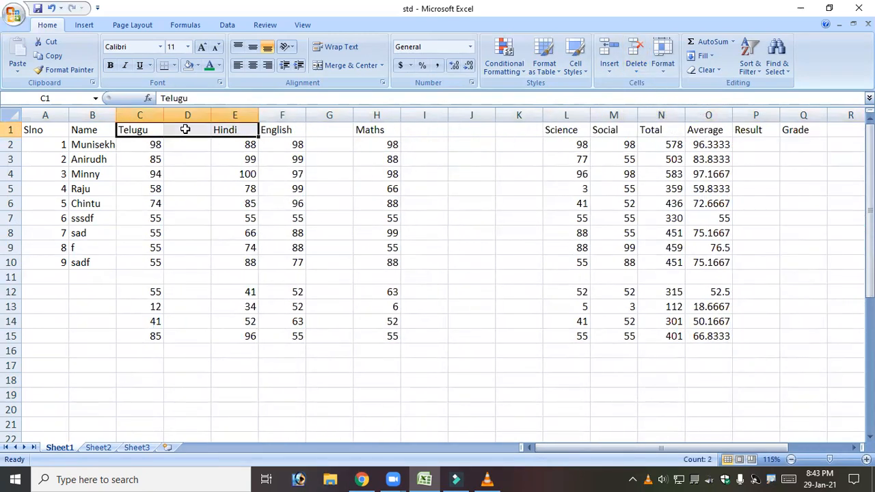
Delete the whole blank column between Telugu and Hindi and the one between English and Maths
left_click(185, 130)
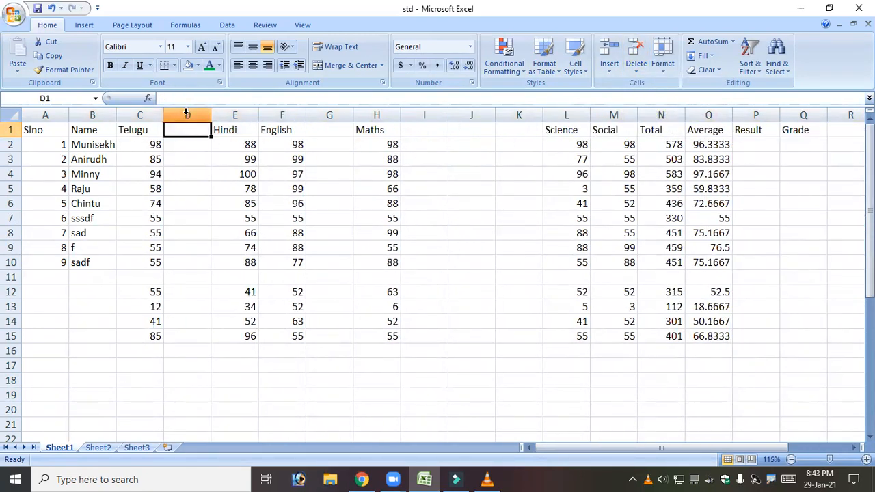
left_click(186, 113)
right_click(186, 114)
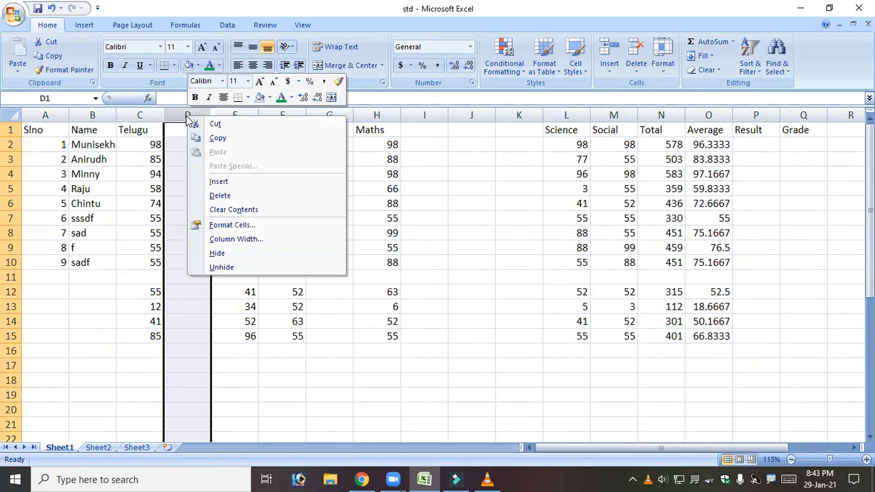
left_click(231, 197)
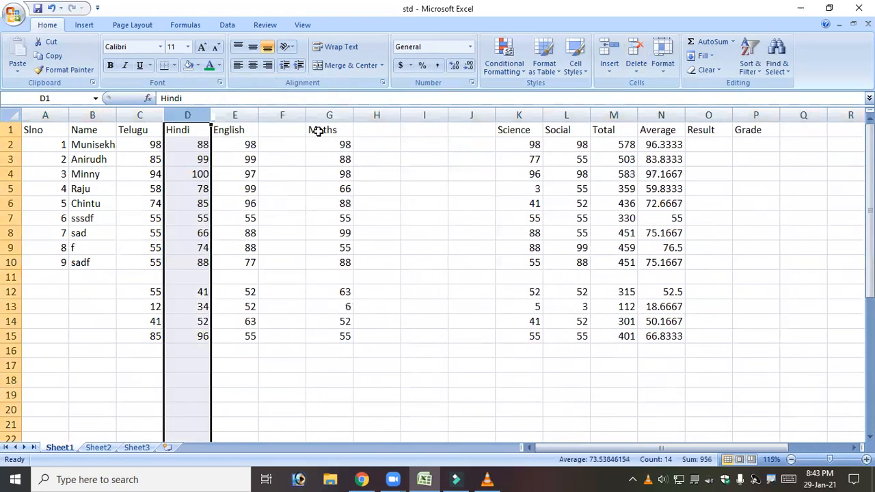
left_click(274, 113)
right_click(273, 113)
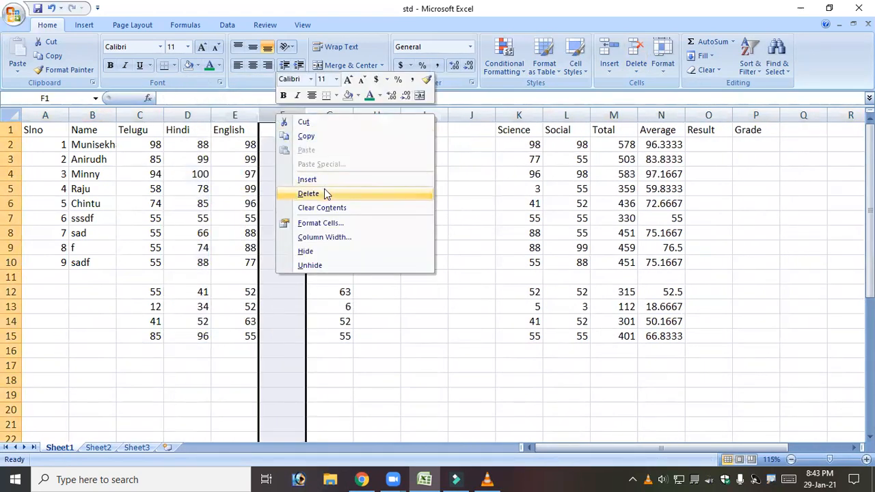
left_click(304, 192)
Delete the three blank columns G to I between Maths and Science at once, selecting them as whole columns
left_click_drag(320, 111, 424, 114)
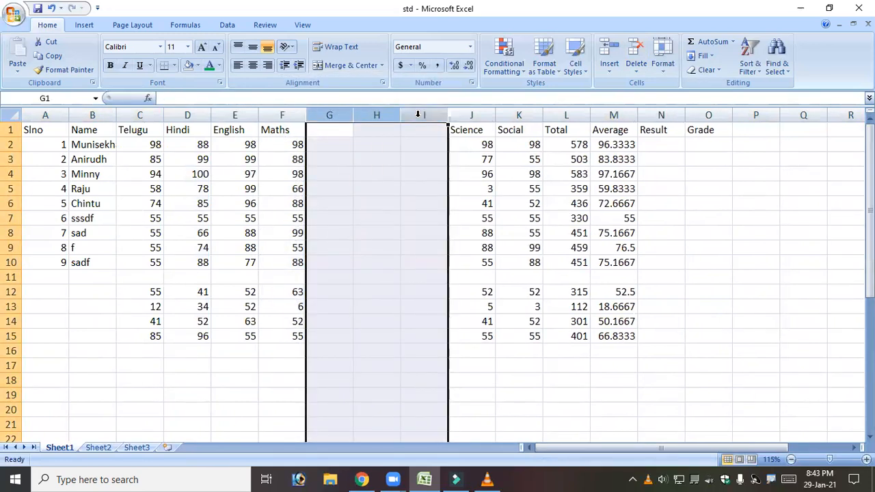
right_click(424, 115)
left_click(451, 198)
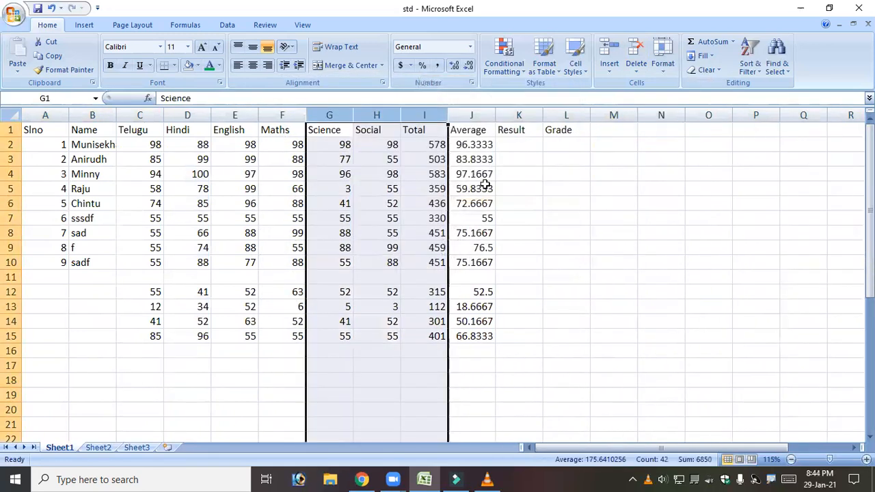
Delete the entire blank row 11 below serial number 9
left_click(10, 277)
right_click(10, 276)
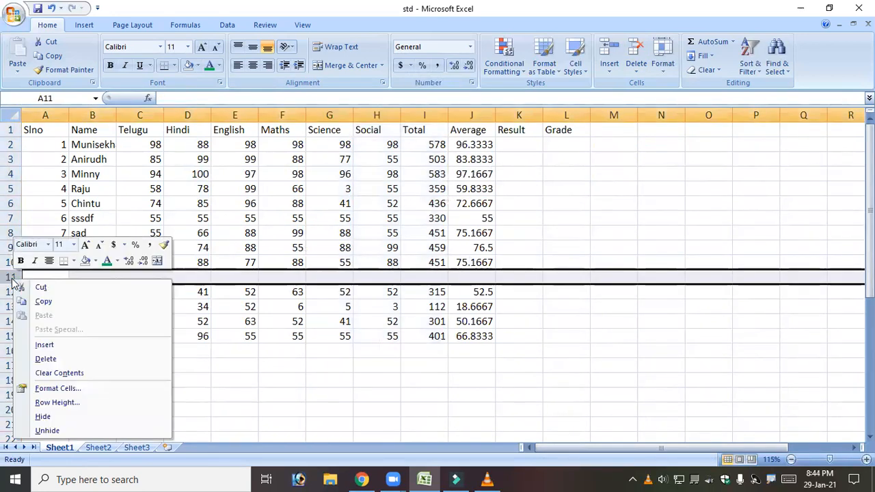
left_click(71, 357)
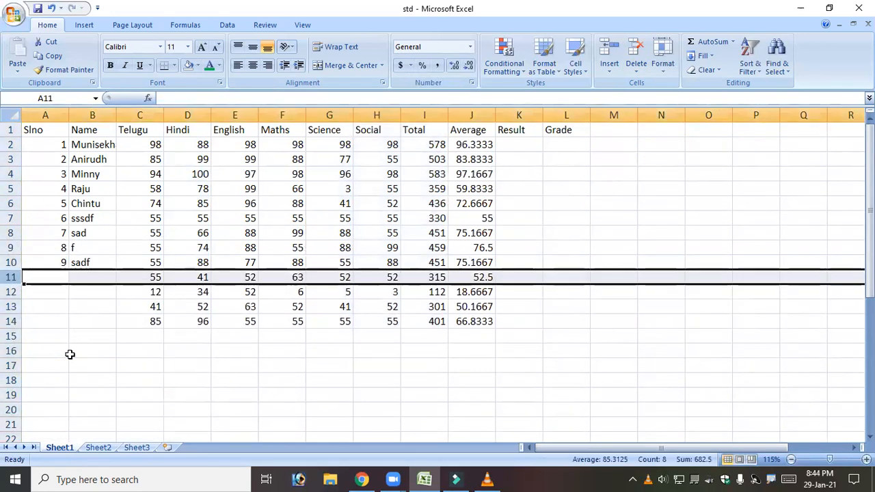
left_click(170, 309)
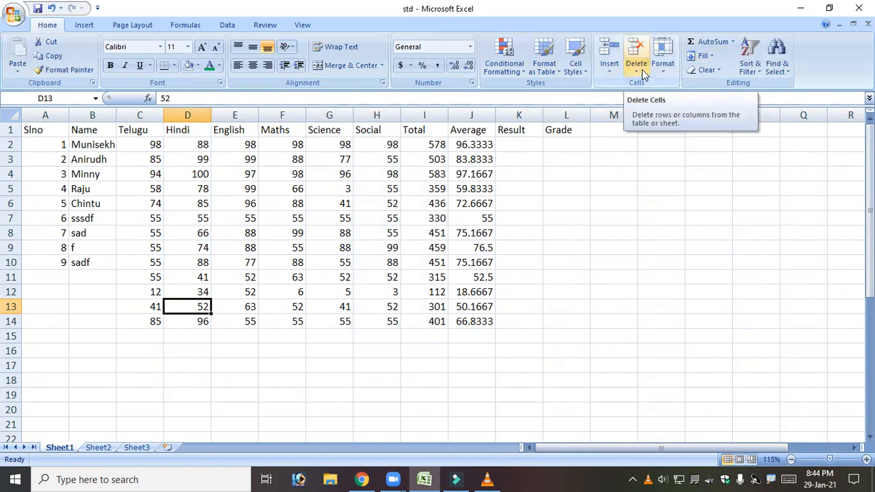
left_click(609, 68)
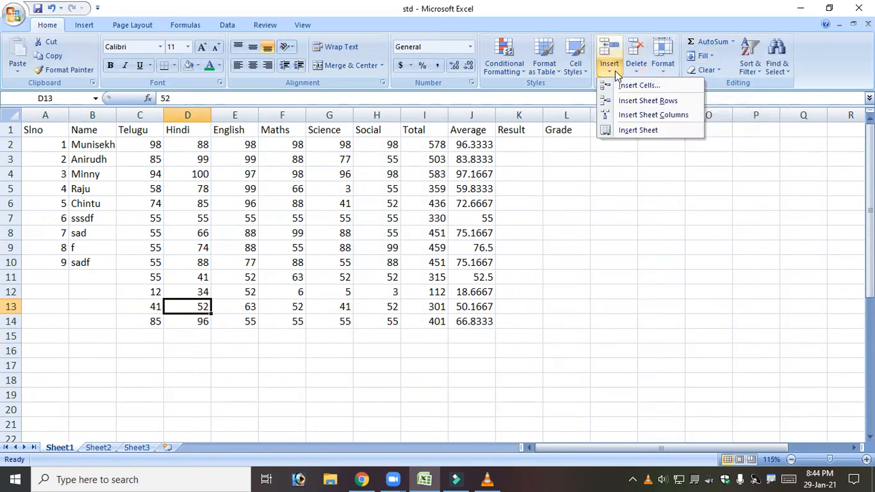
left_click(641, 68)
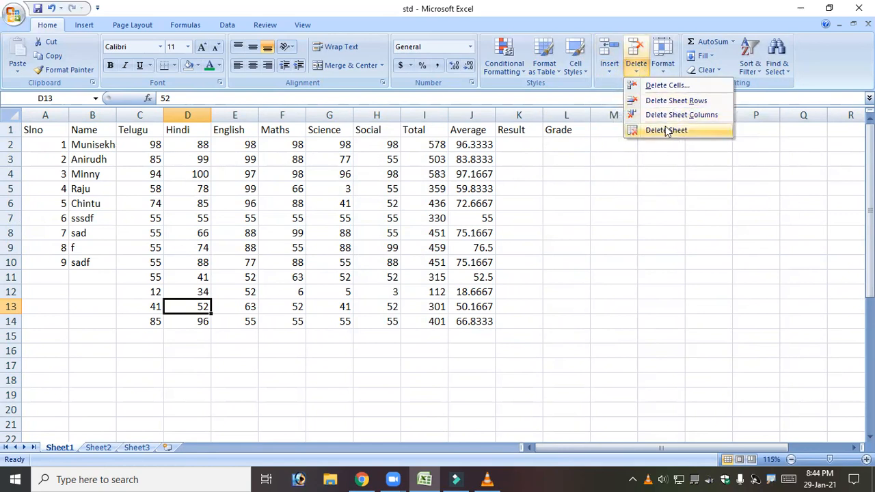
left_click(453, 230)
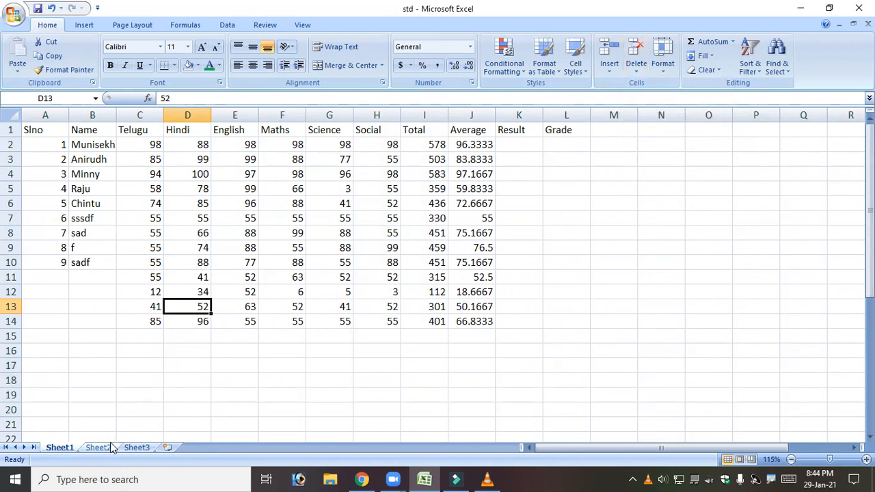
Switch through the existing sheets to Sheet3 and insert a new worksheet before it
left_click(85, 451, "ctrl")
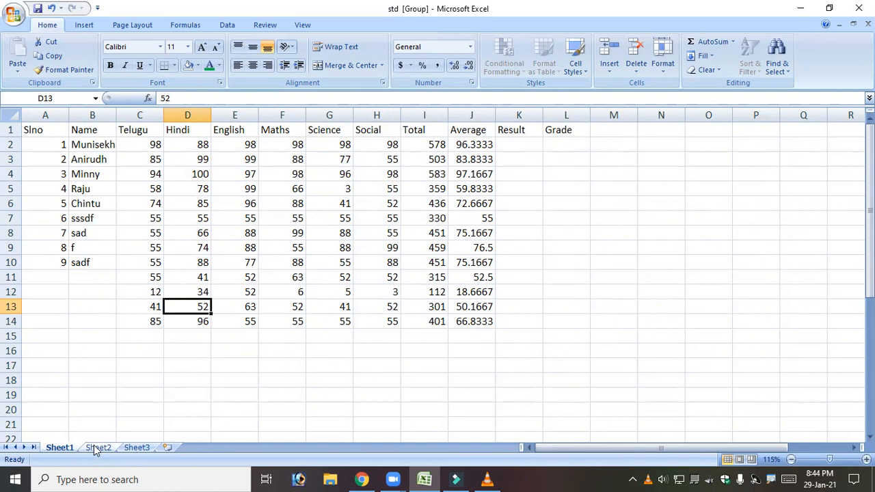
left_click(96, 449)
left_click(76, 448)
left_click(97, 447)
left_click(124, 450)
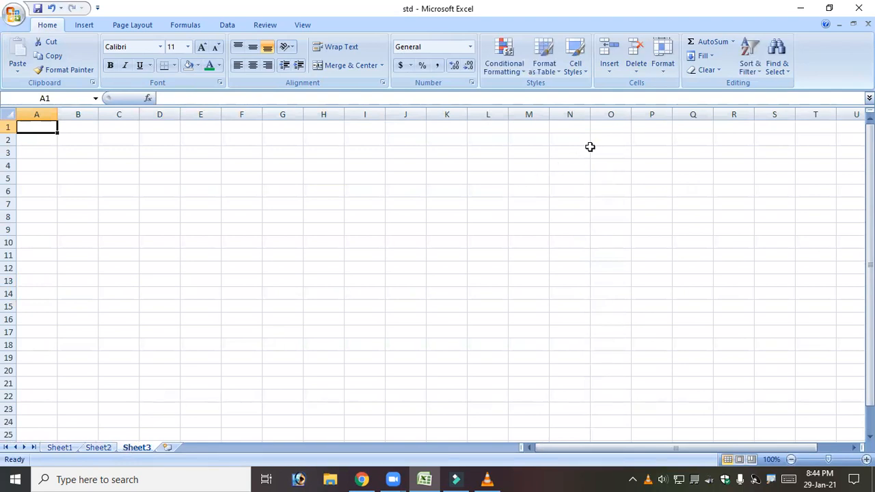
left_click(609, 69)
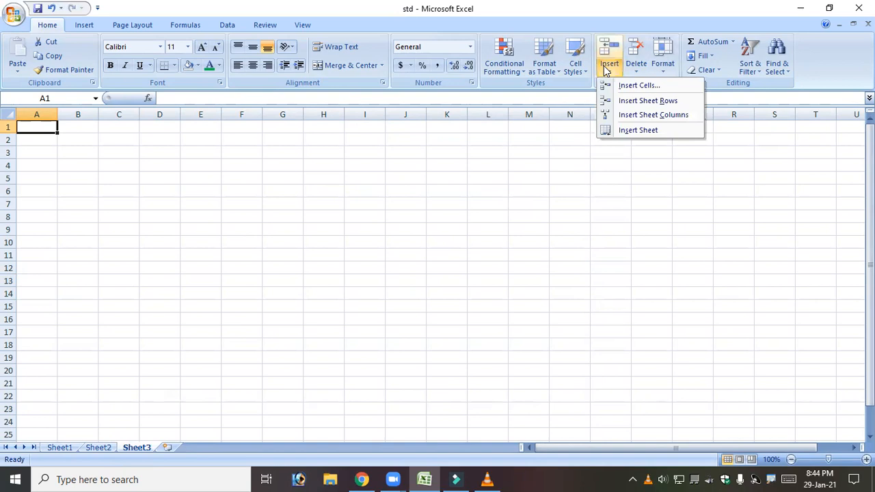
left_click(638, 130)
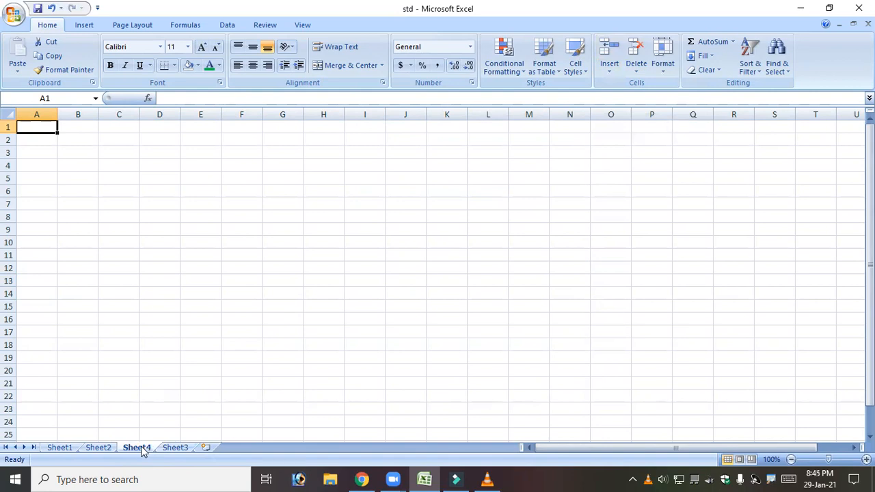
Move Sheet3 ahead of Sheet4 in the sheet order
left_click(181, 449)
left_click_drag(182, 450, 149, 447)
left_click(184, 424)
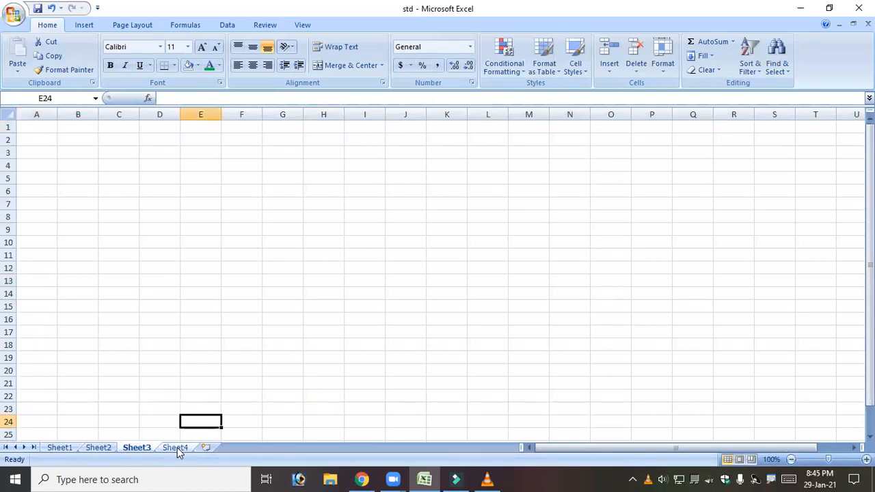
Insert a new sheet of type Worksheet before Sheet4 through the sheet's Insert dialog
left_click(184, 449)
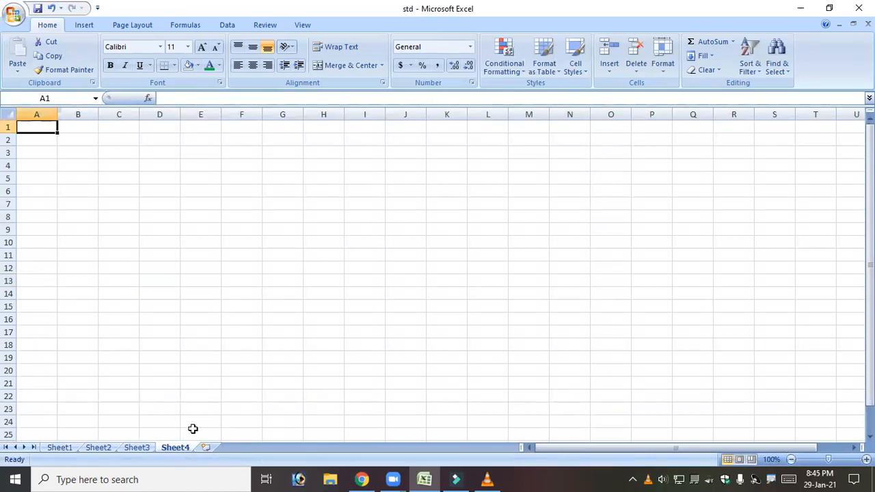
right_click(169, 449)
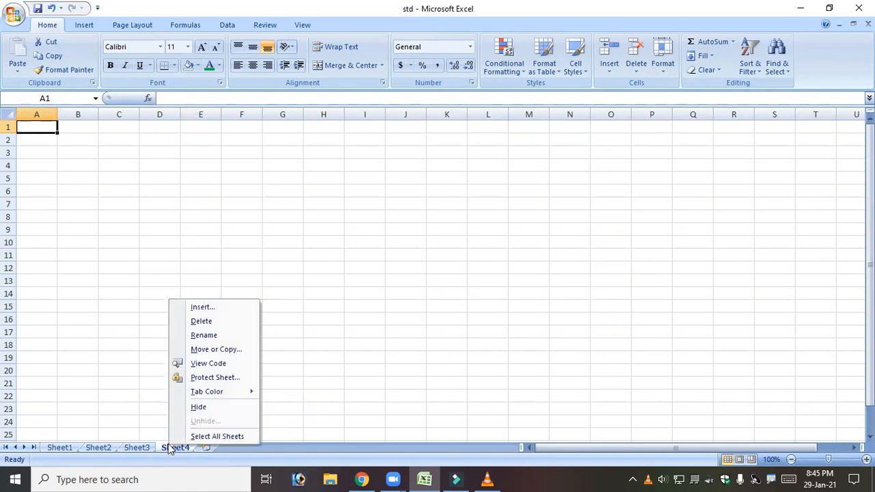
left_click(220, 309)
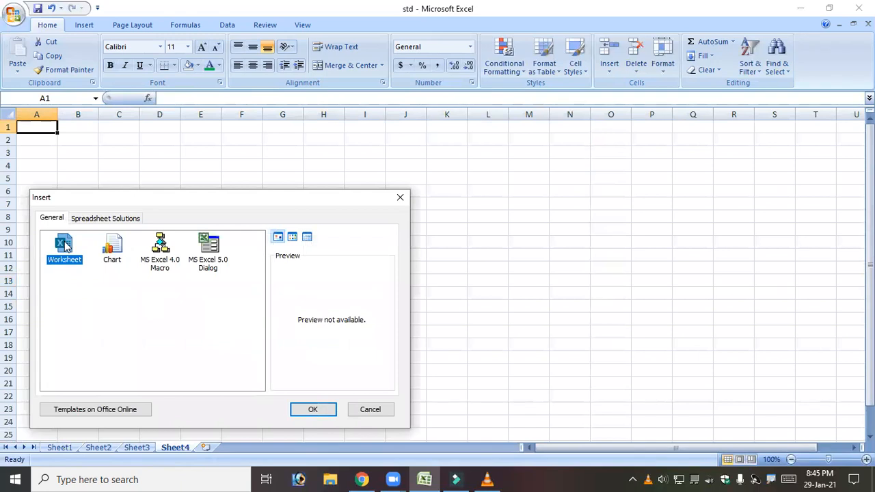
left_click(312, 410)
Reorder the sheets so that Sheet4 comes before Sheet5
left_click_drag(176, 447, 223, 452)
left_click(219, 449)
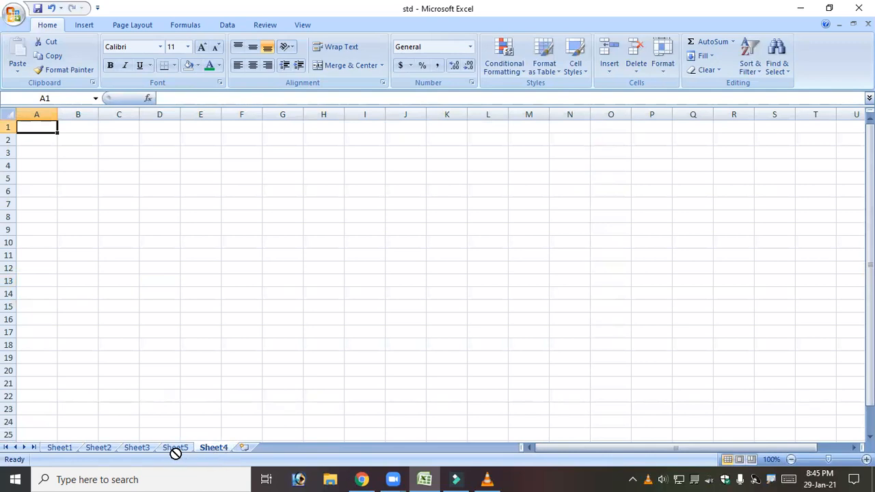
left_click(179, 448)
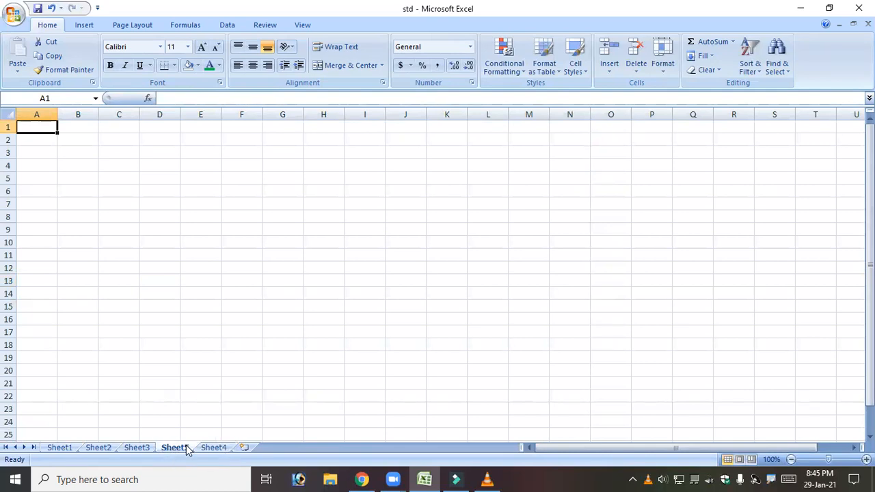
left_click_drag(225, 449, 185, 451)
Add two new worksheets at the end of the workbook, and insert two more before Sheet7
left_click(244, 449)
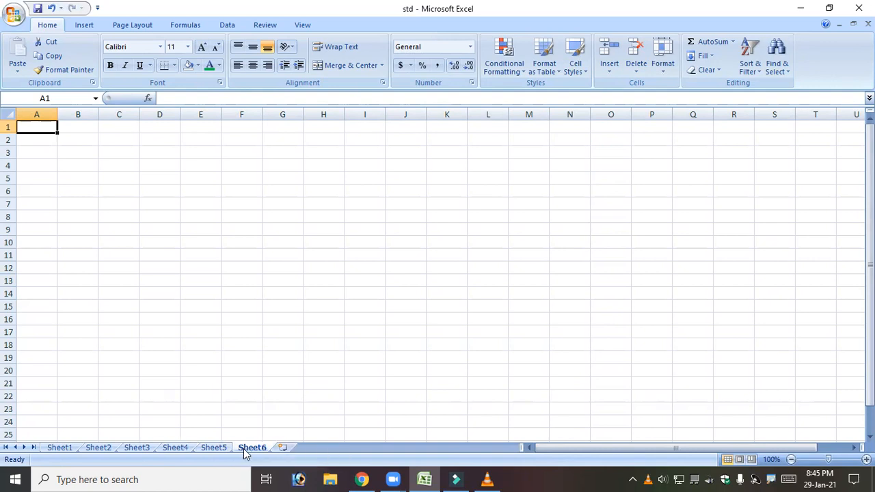
left_click(283, 449)
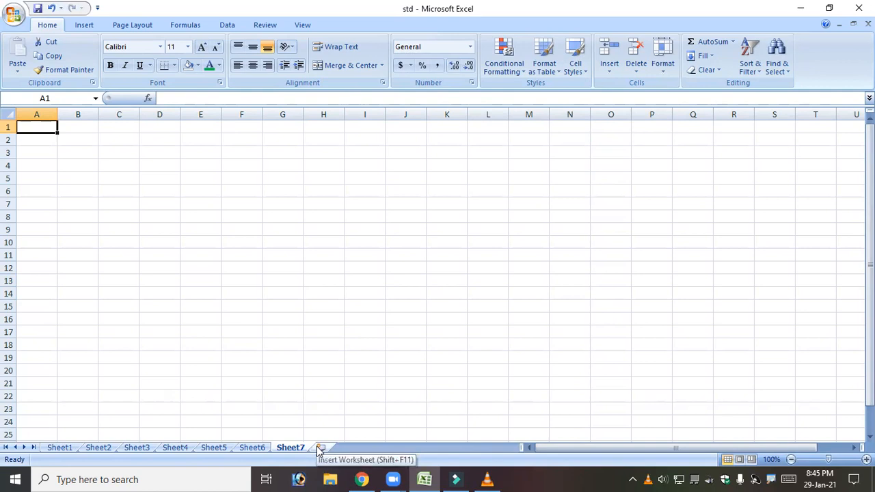
key("shift+F11")
key("shift+F11")
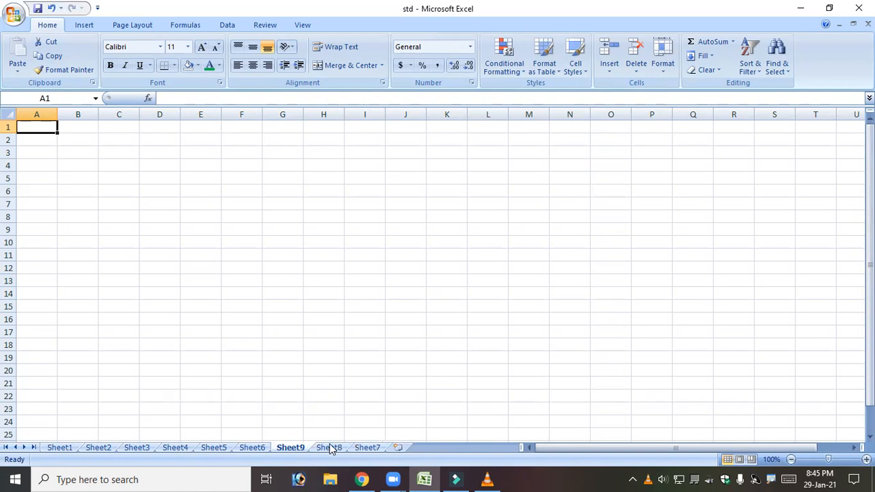
Add seven new worksheets, Sheet10 to Sheet16, at the end of the workbook after Sheet7
left_click(366, 448)
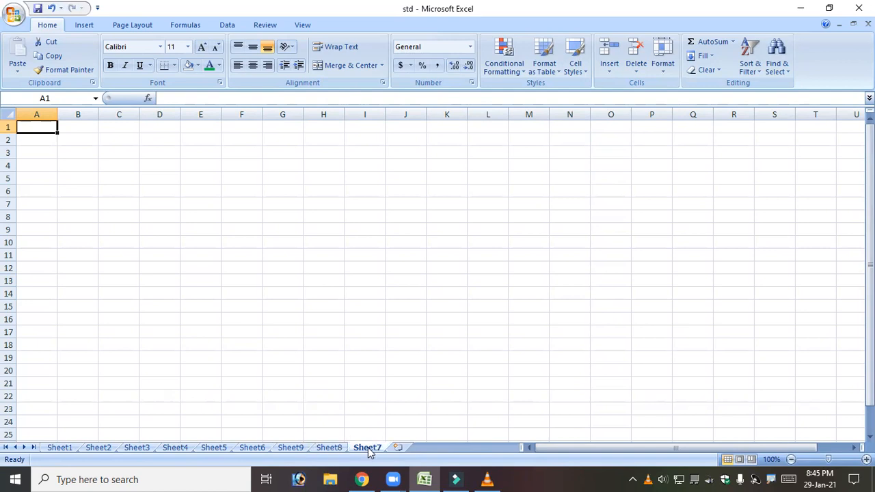
double_click(401, 447)
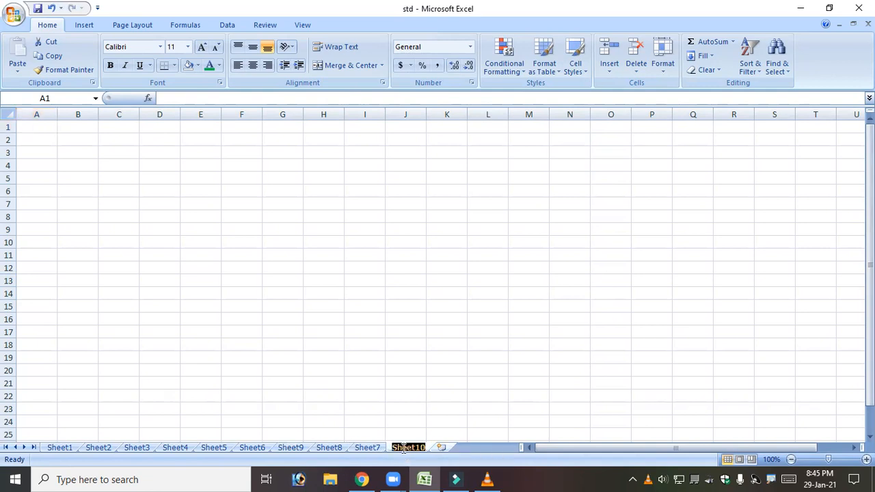
left_click(443, 448)
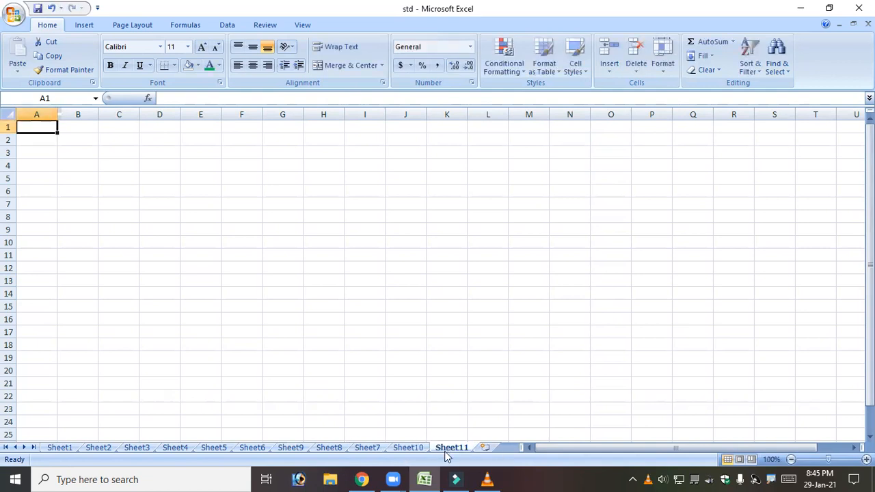
left_click(484, 448)
left_click(499, 448)
left_click(499, 449)
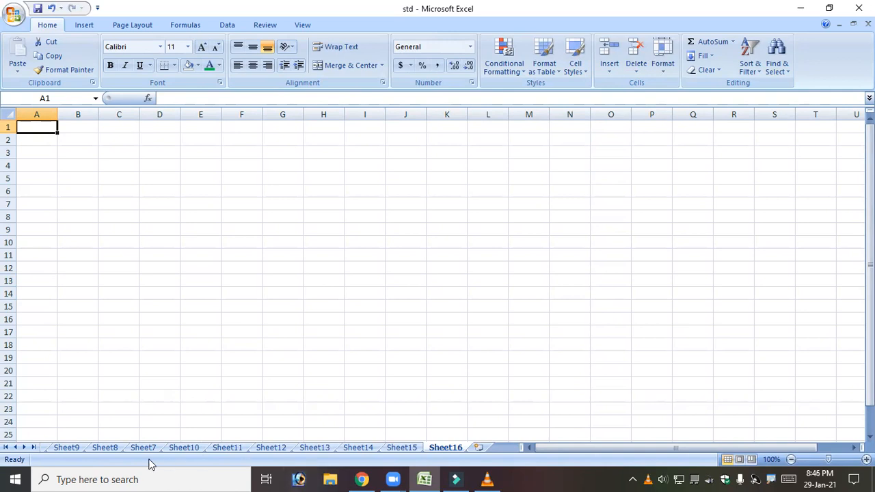
Browse the sheet tabs by jumping to the first and last ones and moving one at a time backward and forward
left_click(7, 447)
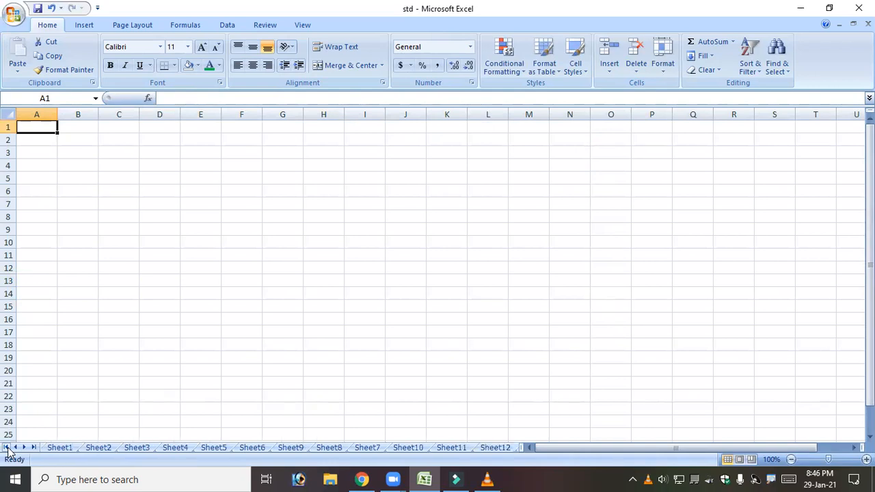
left_click(34, 447)
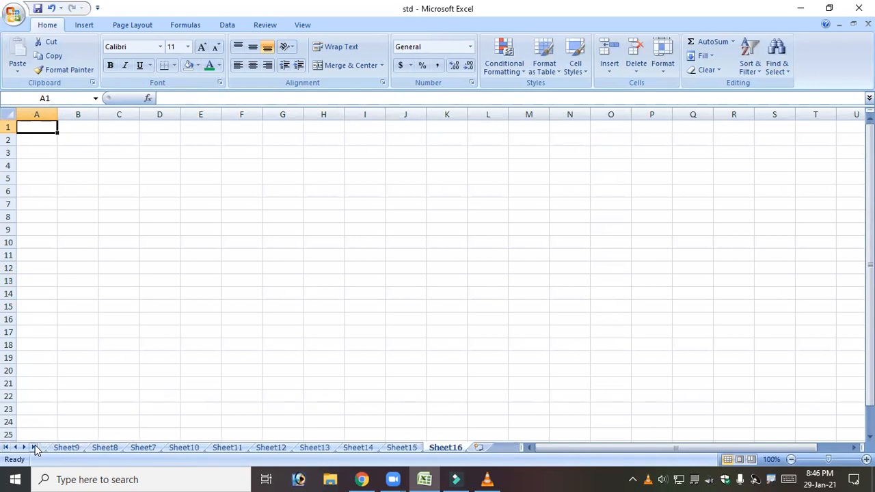
left_click(14, 448)
left_click(14, 448)
left_click(14, 448)
left_click(14, 448)
left_click(14, 448)
left_click(15, 448)
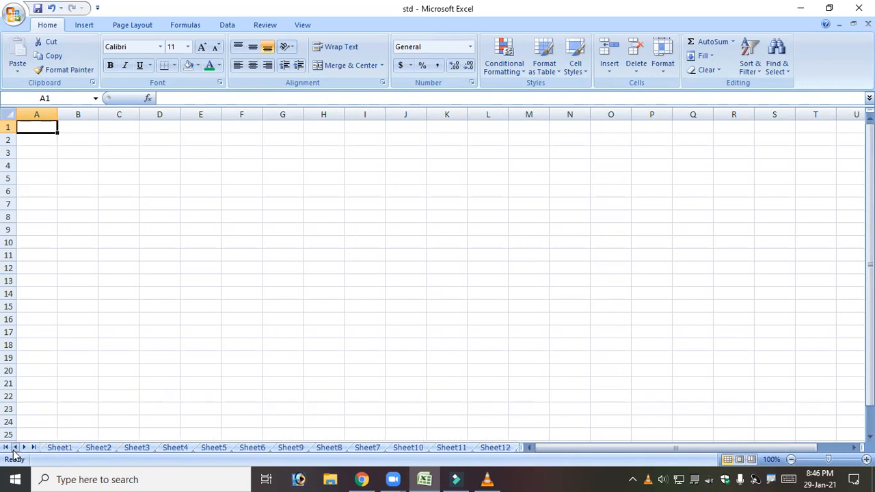
left_click(24, 448)
left_click(24, 448)
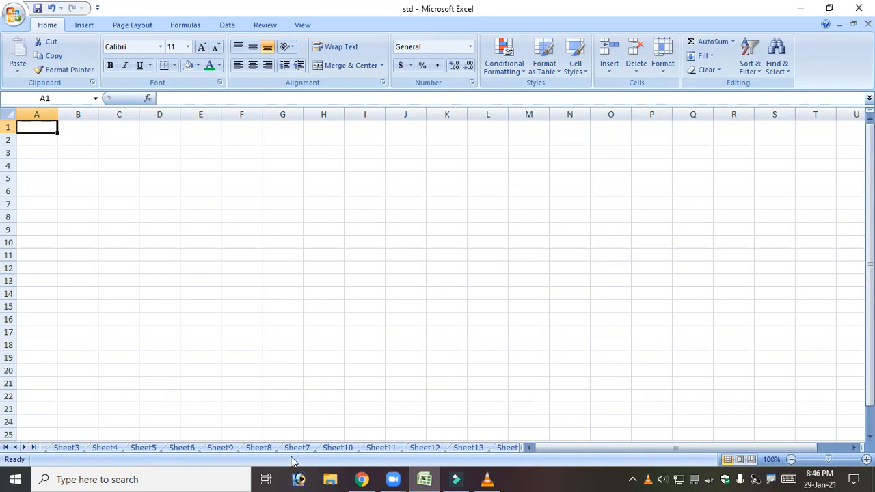
Delete Sheet16, the last worksheet in the workbook
left_click(499, 448)
double_click(498, 447)
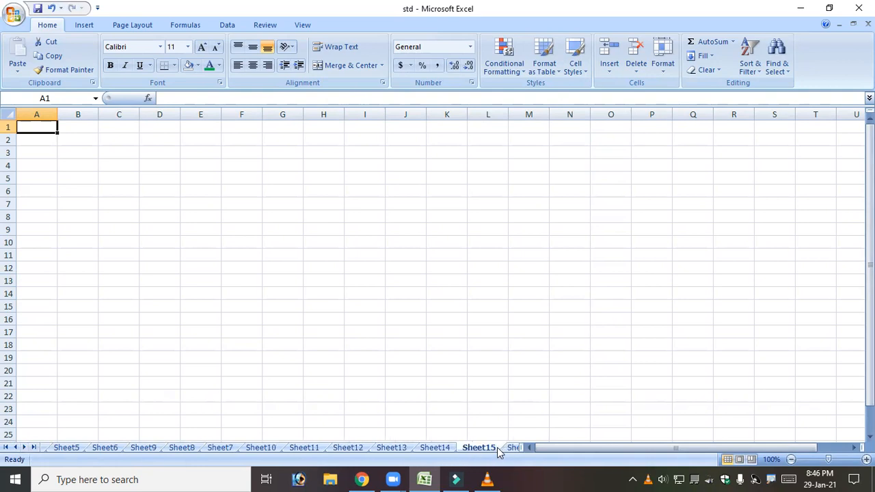
left_click(502, 446)
left_click(509, 447)
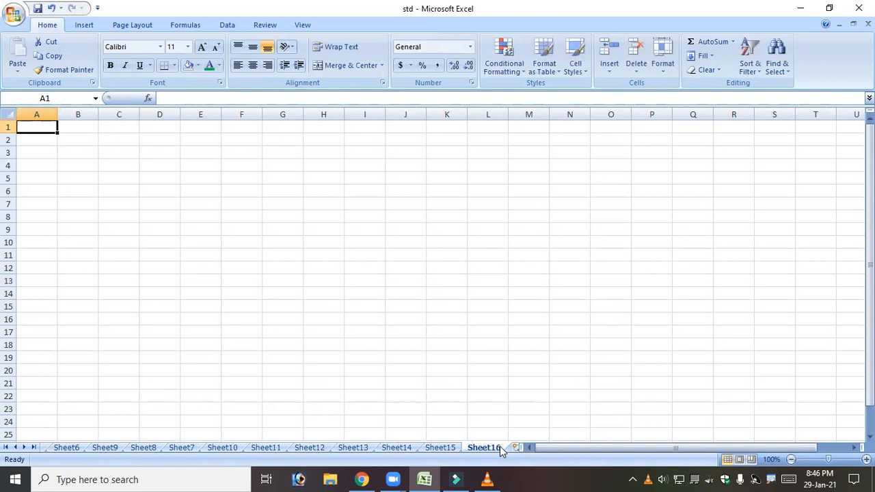
left_click(640, 70)
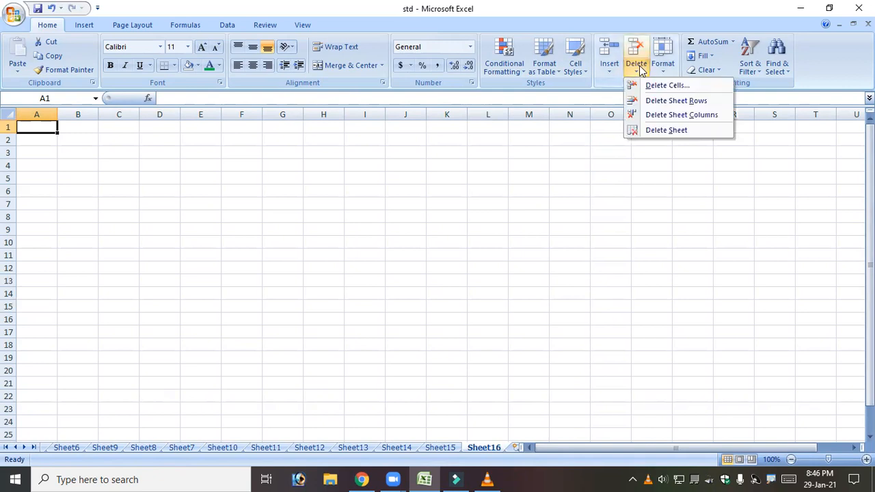
left_click(666, 131)
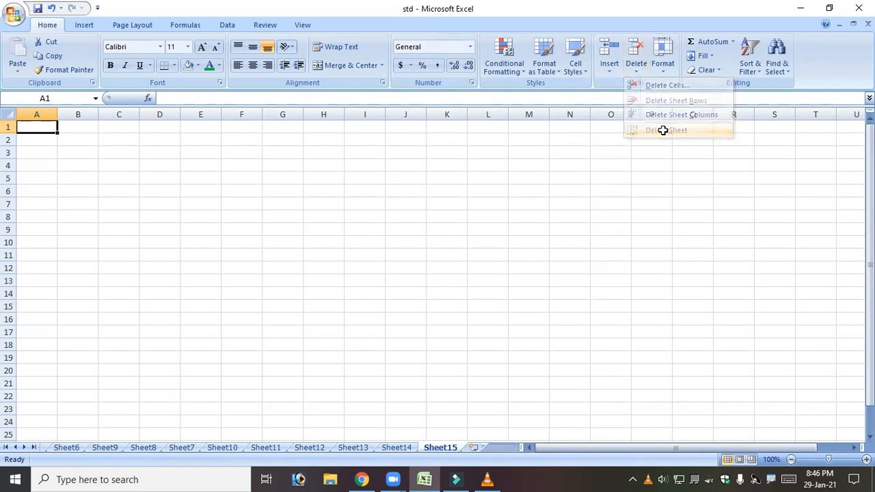
Delete the worksheets Sheet15 and Sheet14 from the end of the workbook
right_click(435, 449)
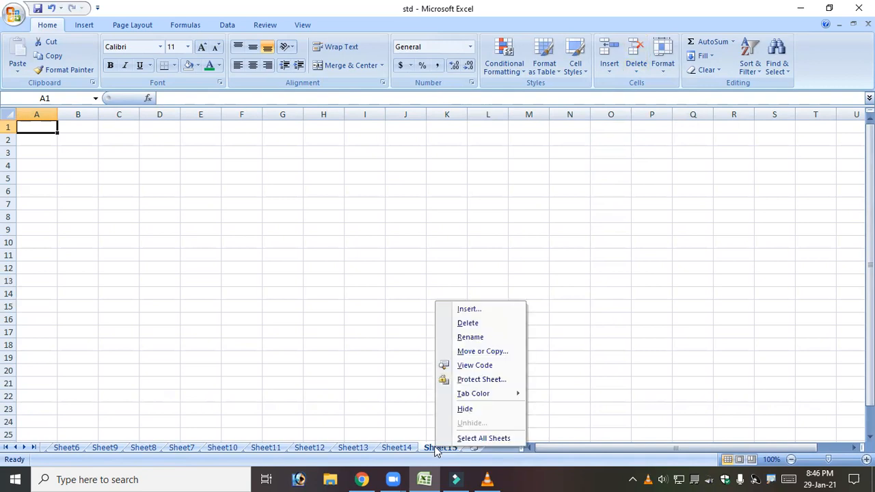
left_click(476, 323)
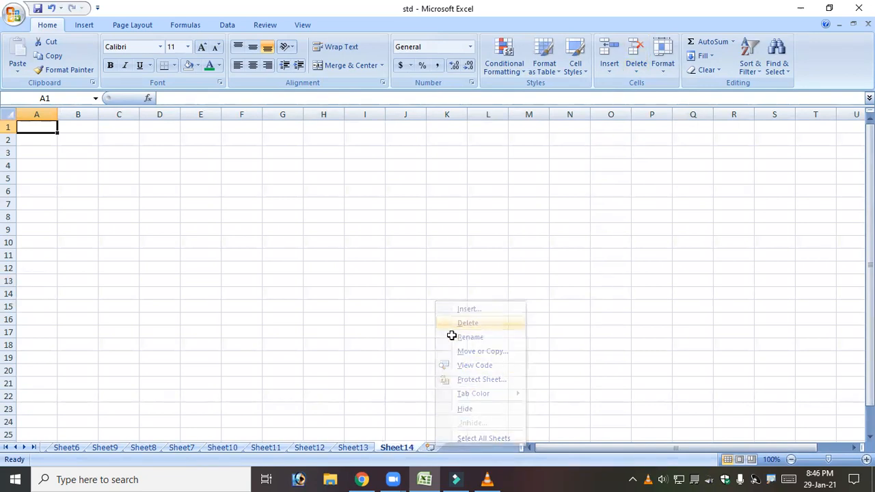
right_click(405, 449)
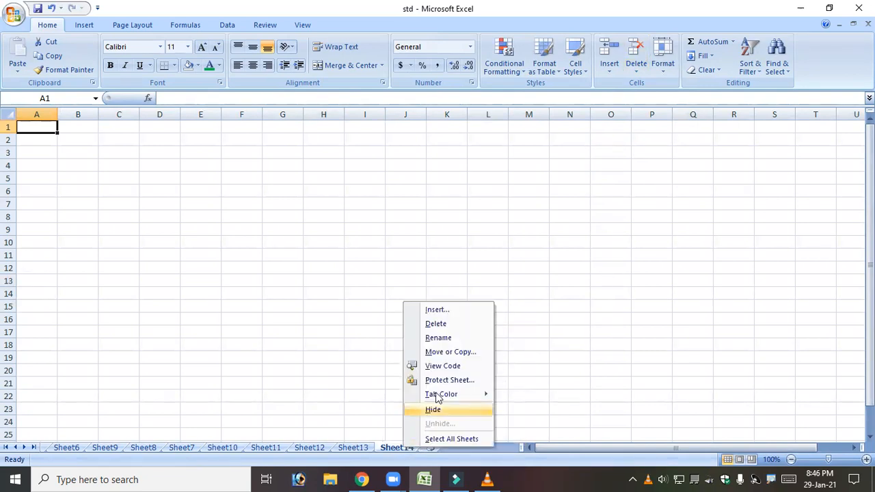
left_click(437, 323)
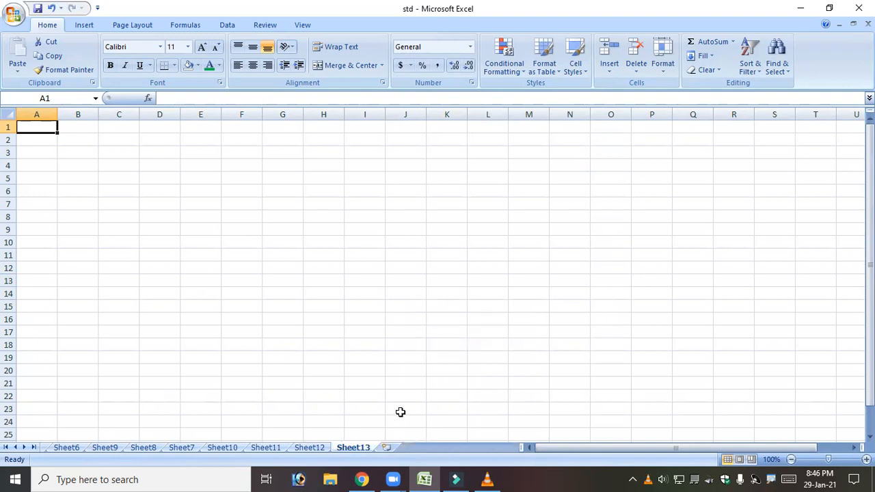
Enter sample text on Sheet13: sdf, asdf, sadf, asdf, fdasdfas in G8:G12, f in H12, and sdf, fa, sd, fd, safds in I8:I12
left_click(279, 214)
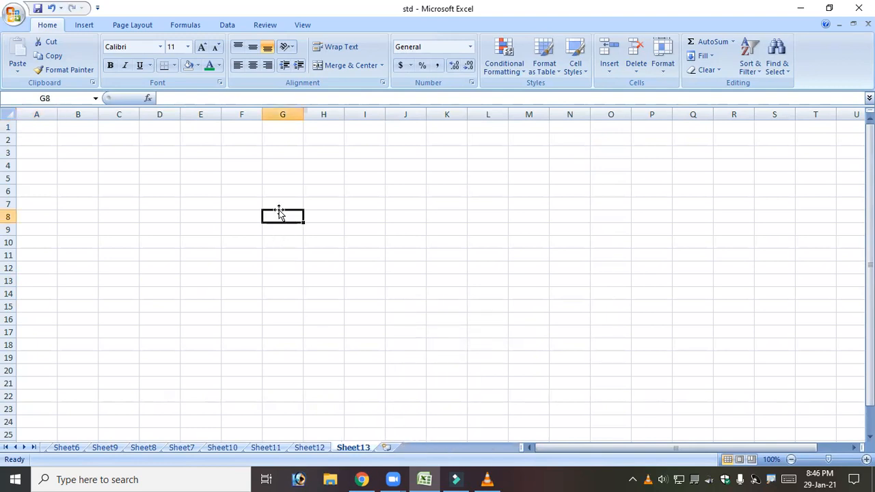
type("sdf asdf sadf asdf fdasdfas")
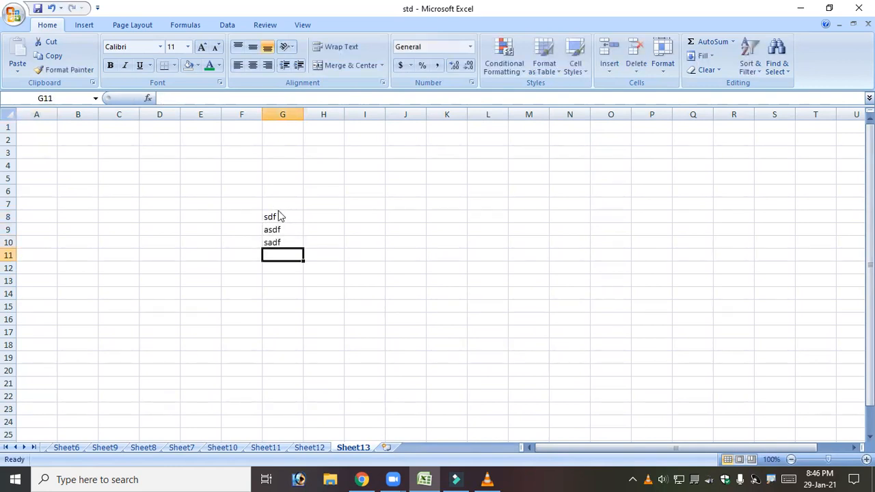
key("Tab")
type("f")
key("Tab")
type("safds")
key("Up")
type("fd")
key("Up")
type("sd")
key("Up")
type("fa")
Clear the contents of the range G8:J13 on Sheet13
left_click(279, 210)
key("shift+Down")
key("shift+Down")
key("shift+Right")
key("shift+Down")
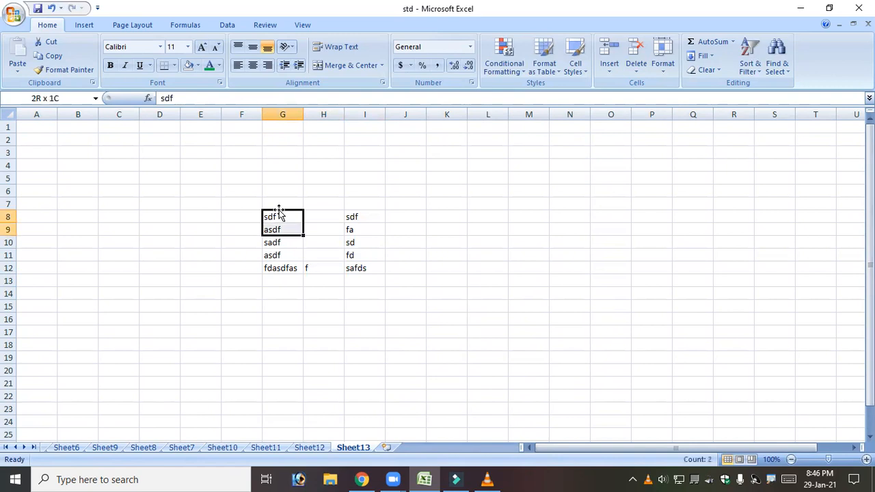
key("shift+Down")
key("shift+Down")
key("shift+Right")
key("shift+Right")
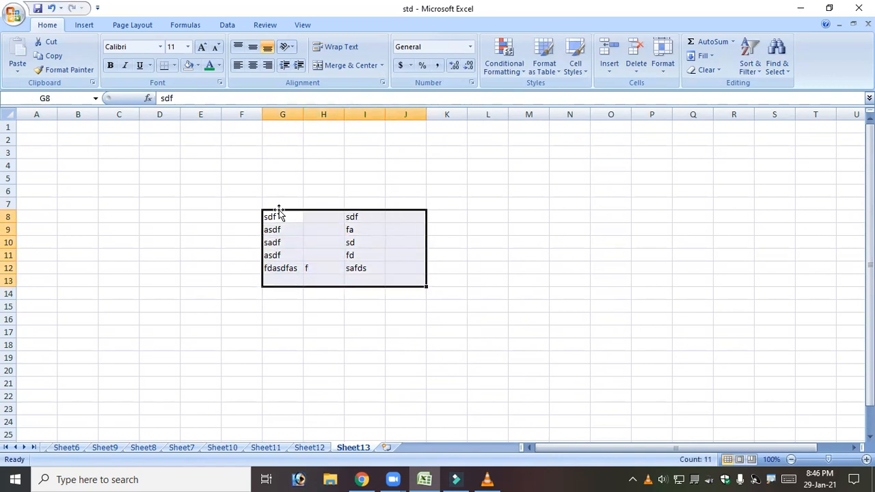
key("Delete")
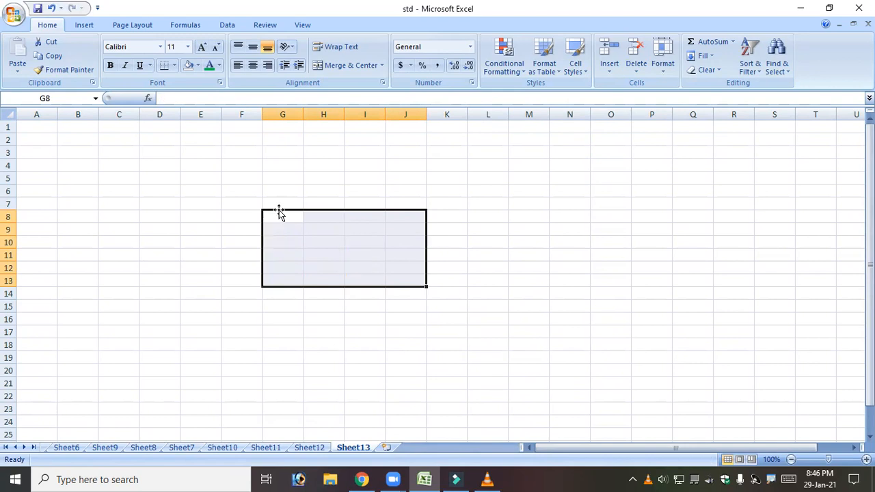
Undo the clearing of the sample data on Sheet13
left_click(240, 231)
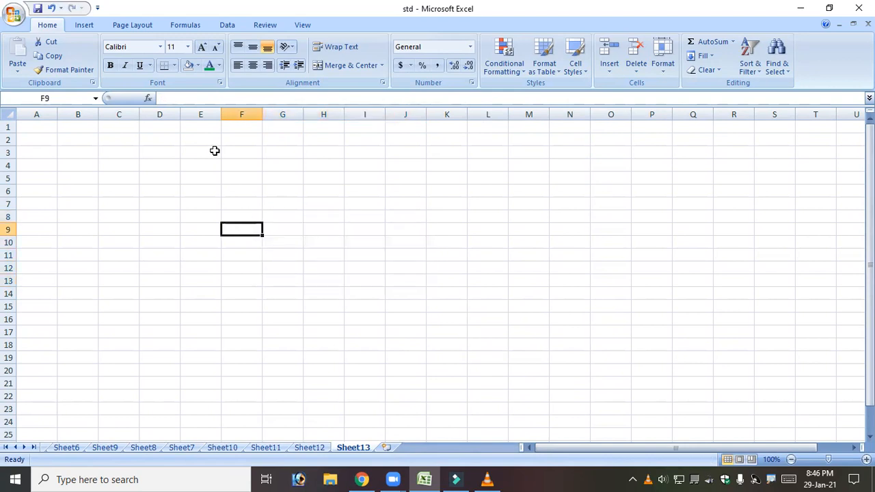
left_click(50, 9)
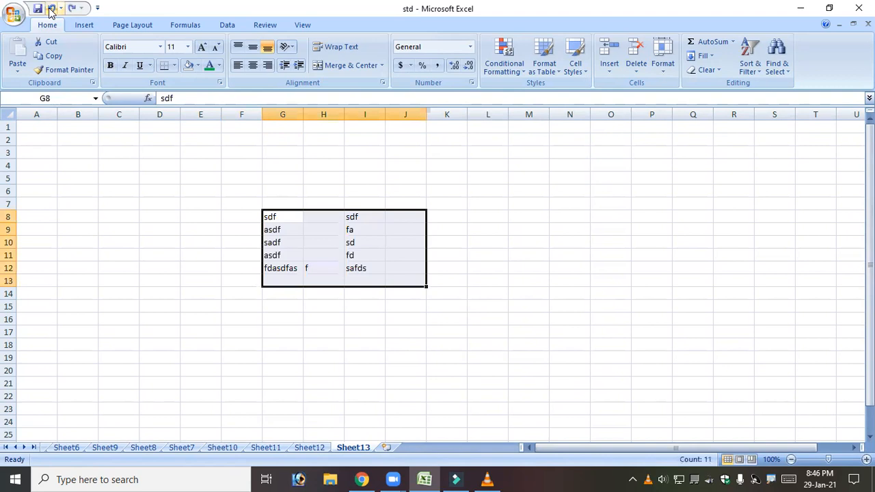
left_click(301, 369)
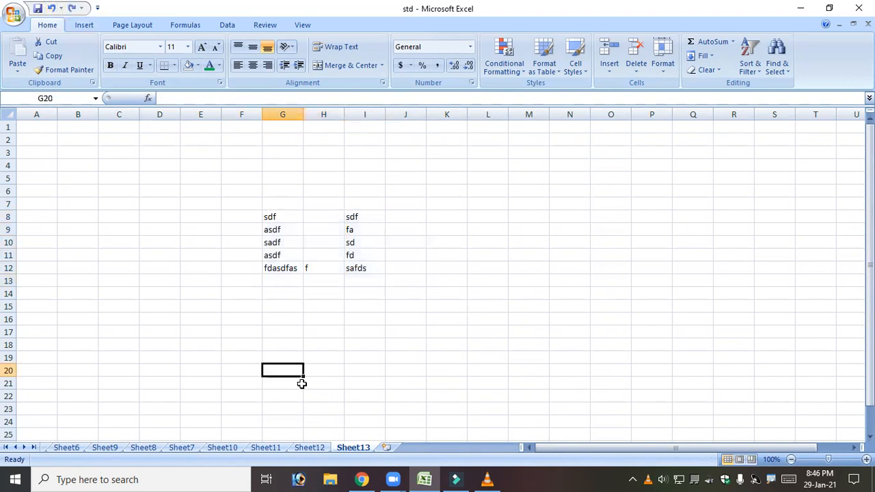
Delete the empty worksheet Sheet12 and try Undo and Redo on the sheet deletion
left_click(311, 448)
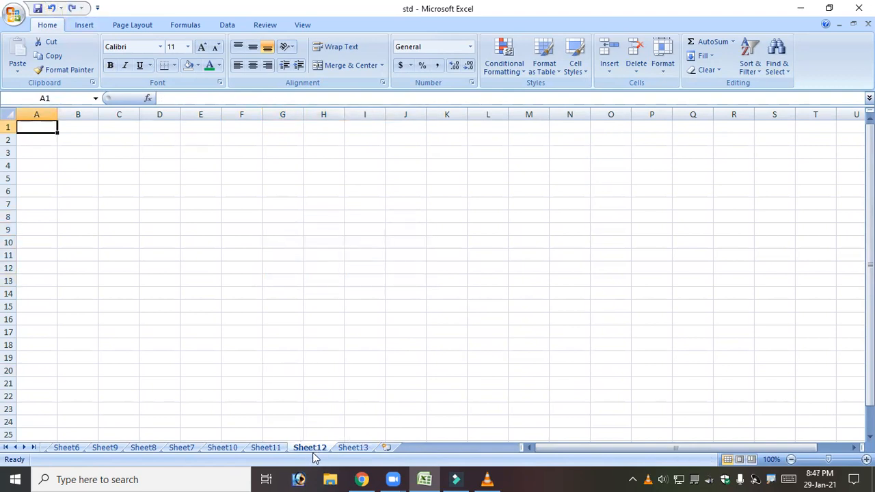
left_click(635, 68)
left_click(666, 131)
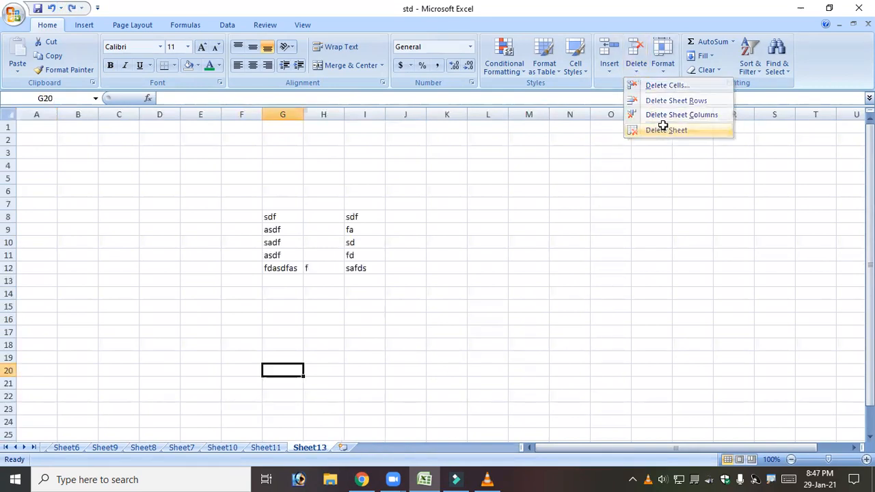
left_click(51, 9)
left_click(71, 8)
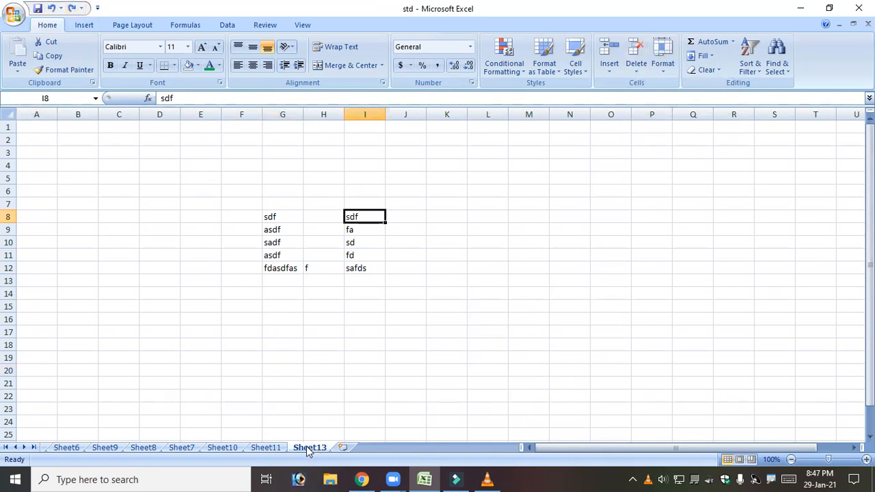
Delete Sheet13 together with its sample data, accepting the permanent deletion
left_click(635, 68)
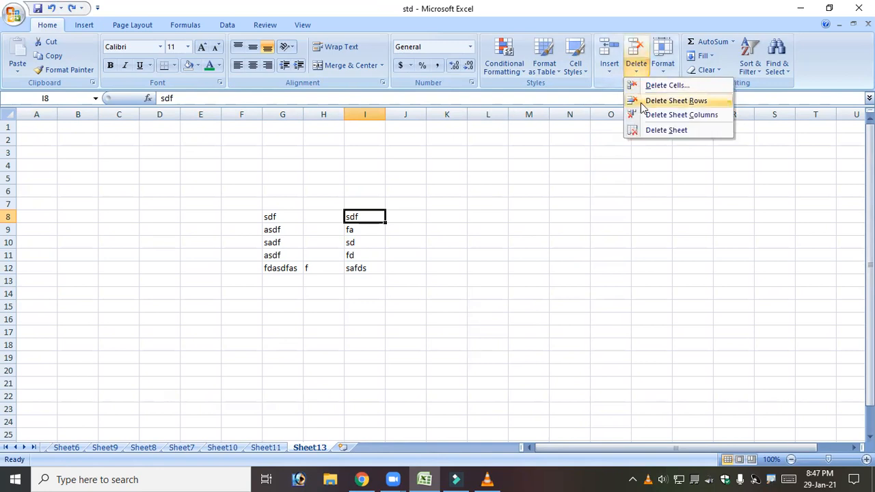
left_click(654, 130)
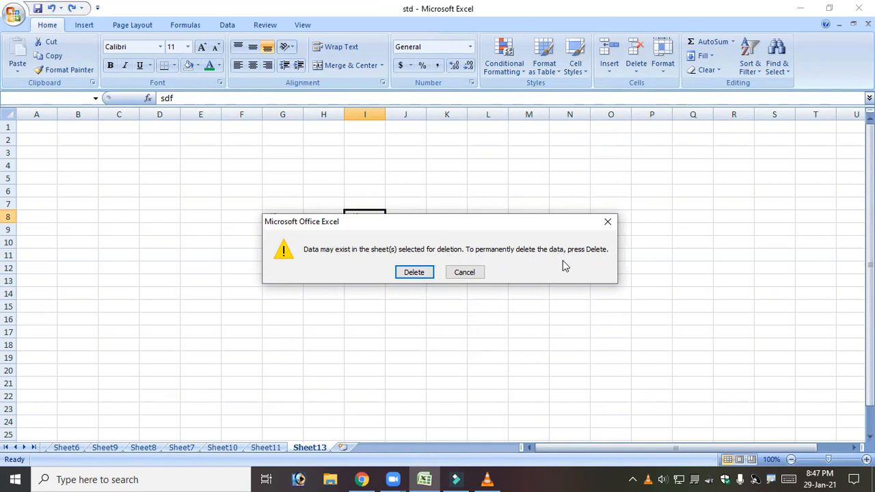
left_click_drag(479, 222, 668, 161)
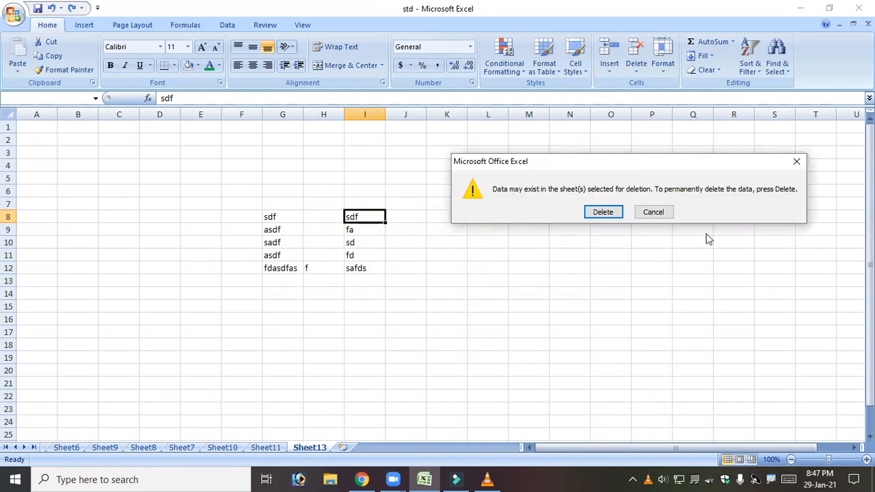
left_click(604, 213)
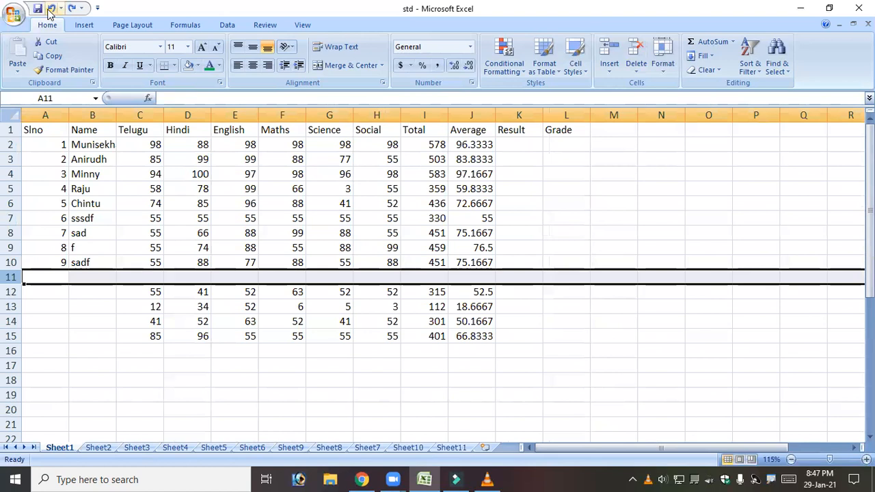
Delete the empty row 11 from the student marks table on Sheet1
right_click(11, 277)
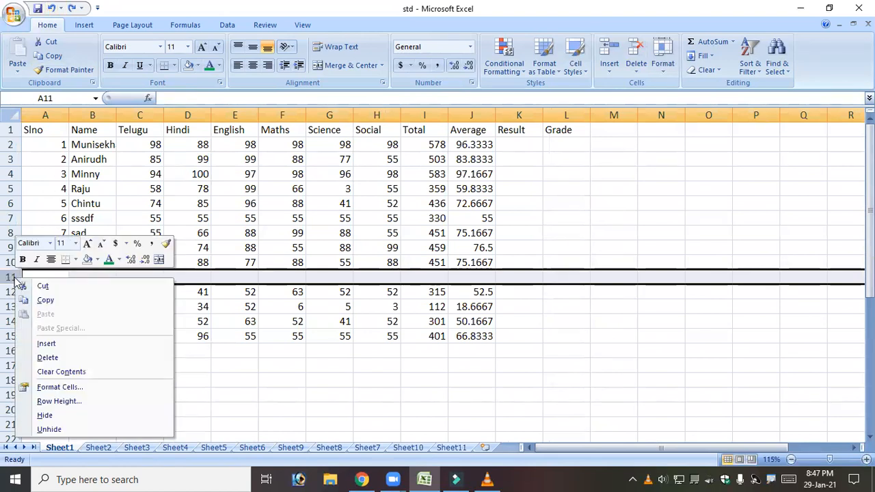
left_click(60, 357)
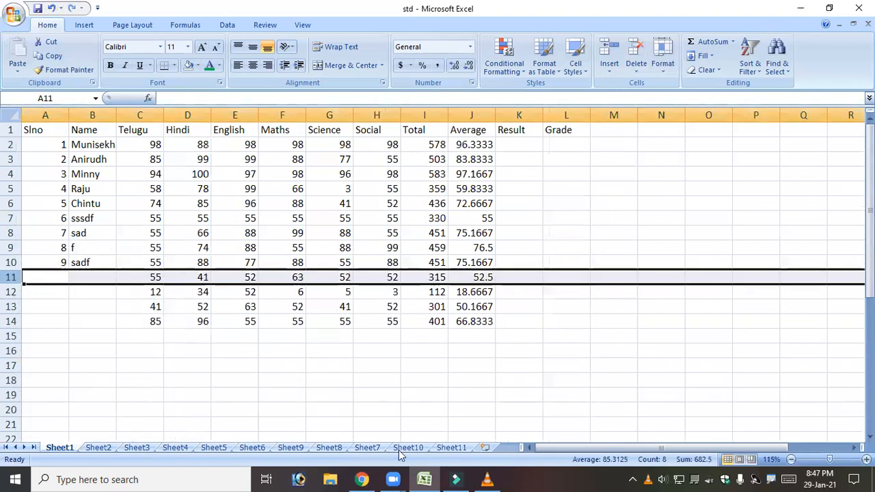
Enter the sample text dsfsa\df, sa, df and asfdasfd in cells G7 to G10 of Sheet11
left_click(451, 449)
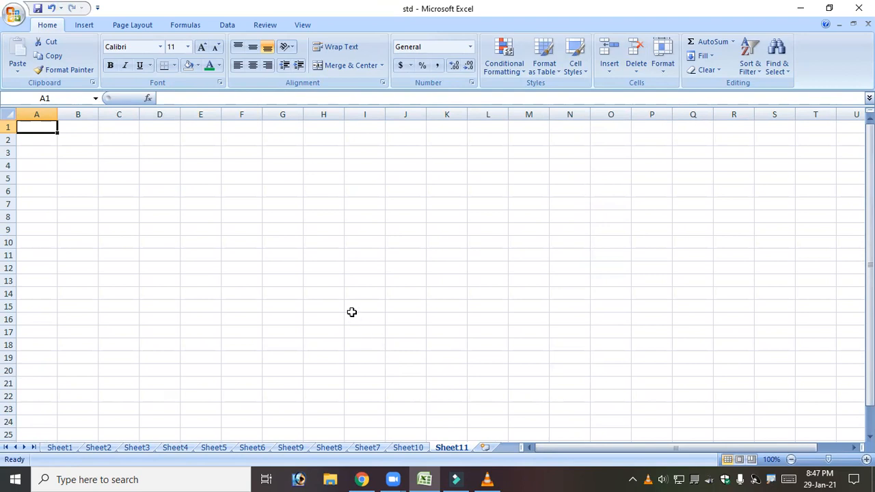
left_click(280, 203)
type("dsfsa\\df")
key("Return")
type("sa")
key("Return")
type("df")
key("Return")
type("asfdasfd")
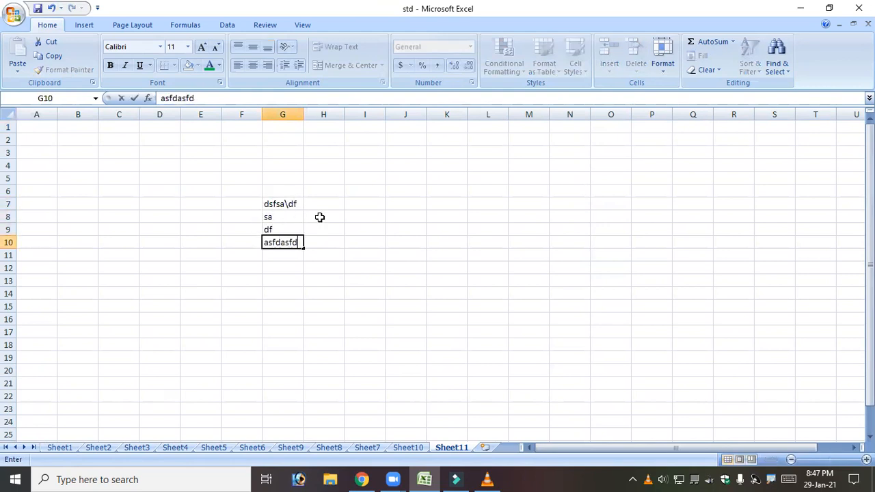
left_click(319, 219)
Clear the contents of G7:G15 on Sheet11 and undo the clearing
left_click_drag(283, 199, 287, 314)
key("Delete")
left_click(367, 232)
left_click(55, 12)
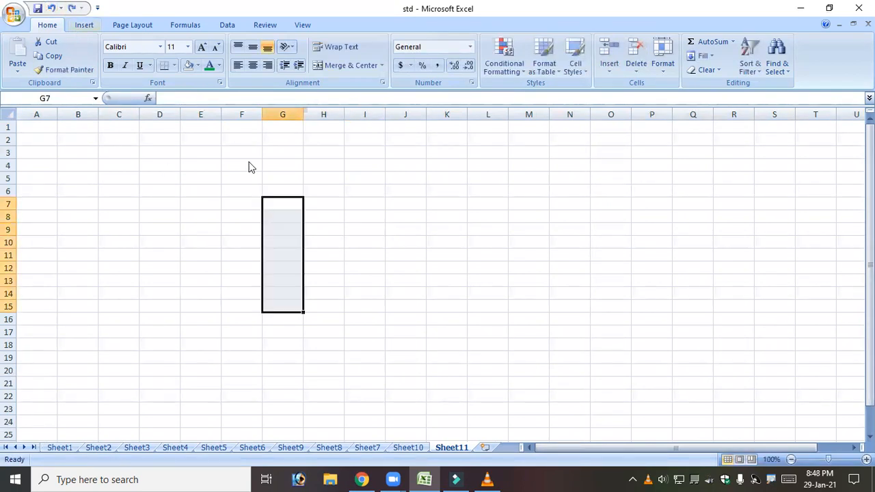
left_click(54, 12)
left_click(432, 253)
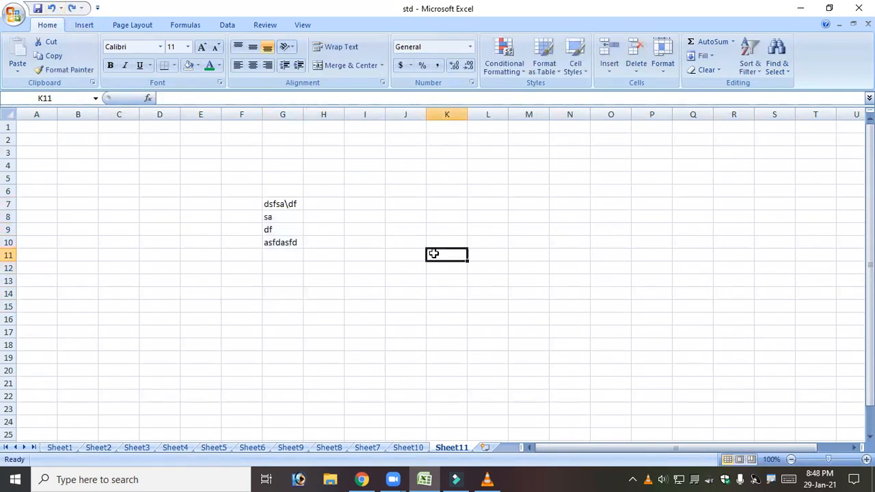
Delete Sheet11 together with its sample text, accepting the permanent deletion
right_click(460, 450)
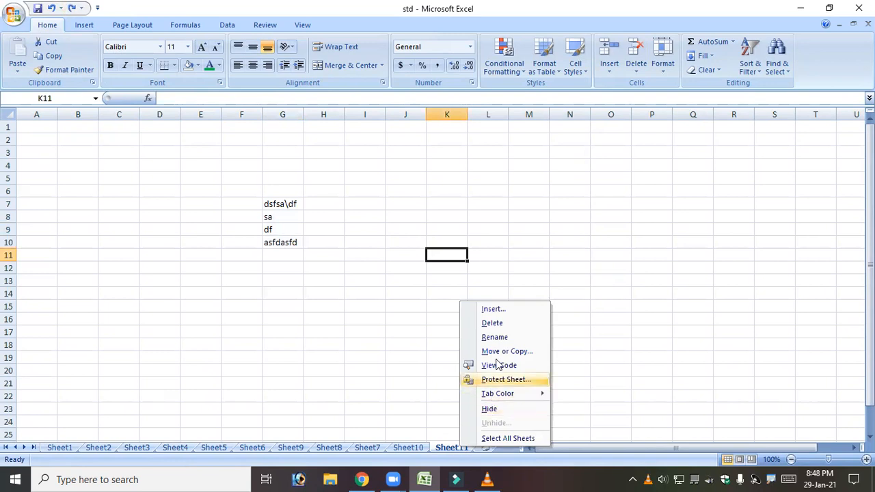
left_click(490, 323)
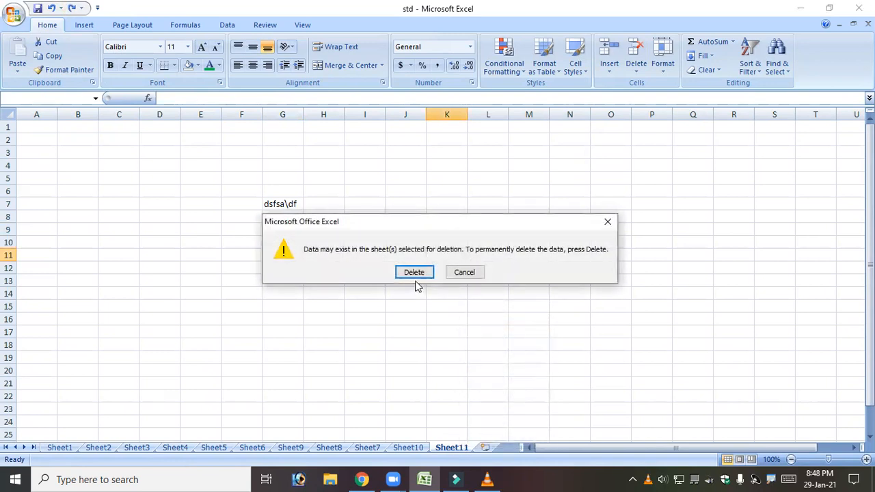
left_click(415, 273)
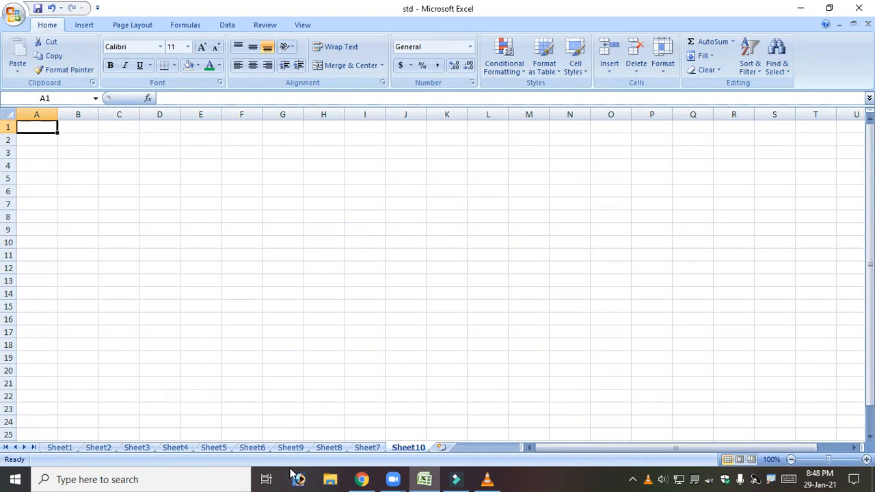
Group the consecutive worksheets from Sheet2 through Sheet10 and delete them all at once
left_click(97, 450)
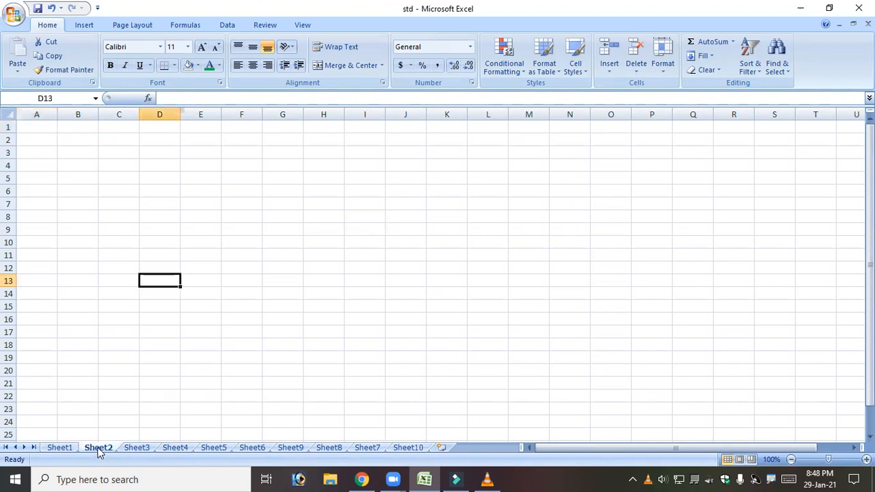
left_click(414, 449)
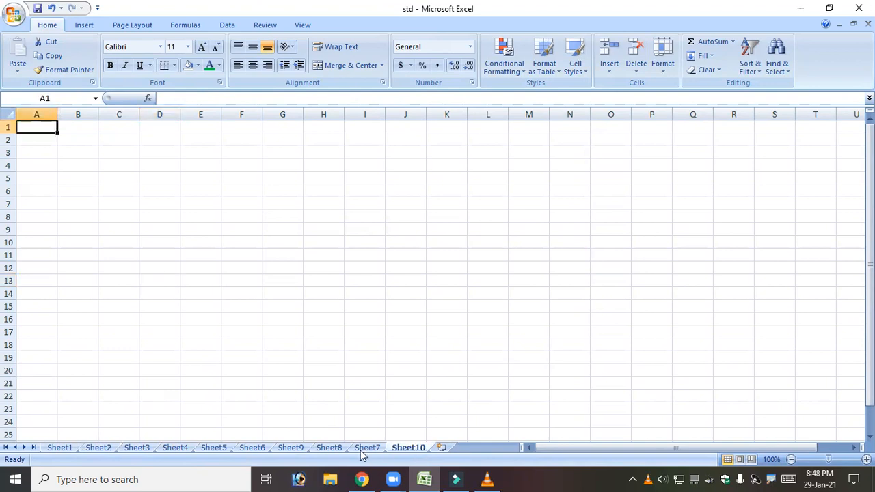
left_click(100, 448, "shift")
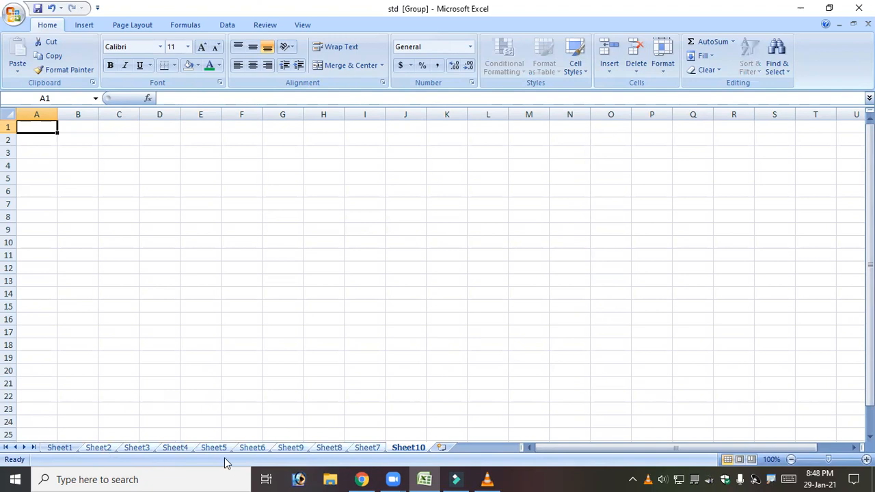
right_click(286, 448)
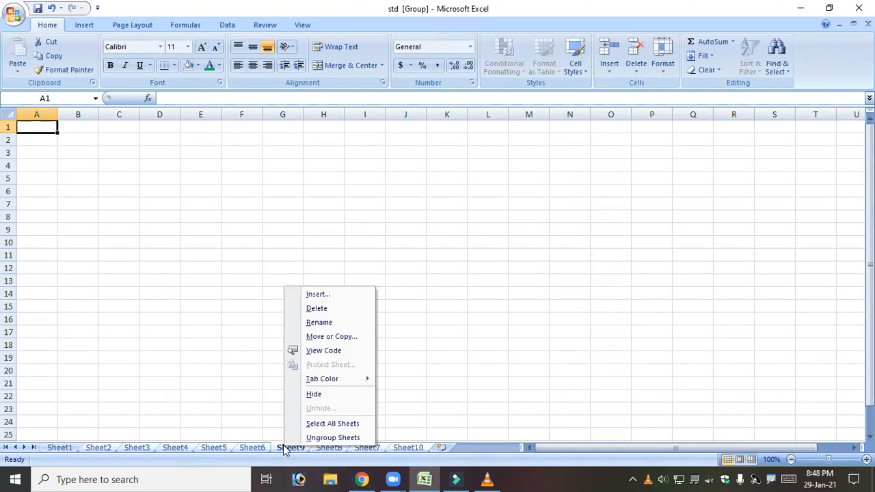
left_click(324, 311)
left_click(308, 396)
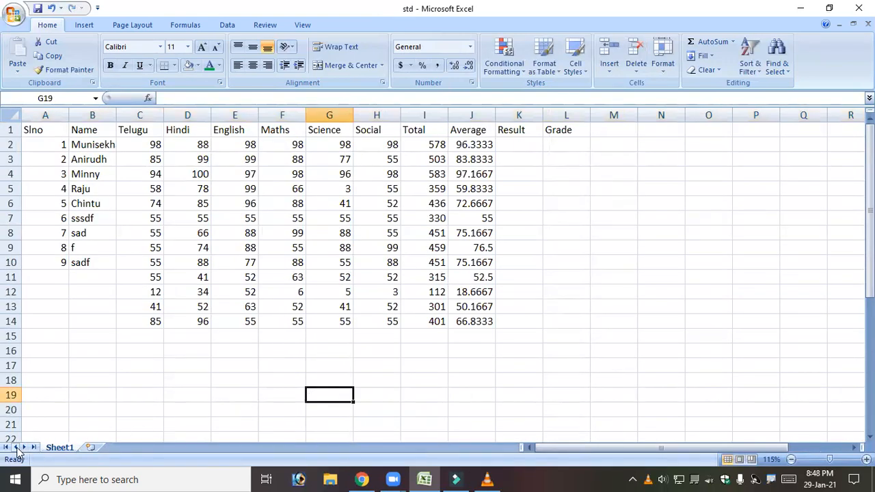
Try to delete Sheet1, the only remaining worksheet in the workbook
right_click(54, 448)
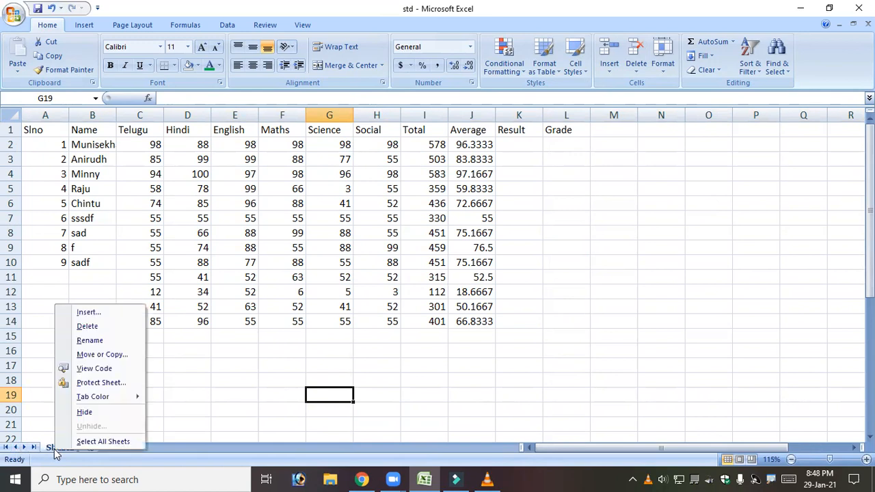
left_click(102, 327)
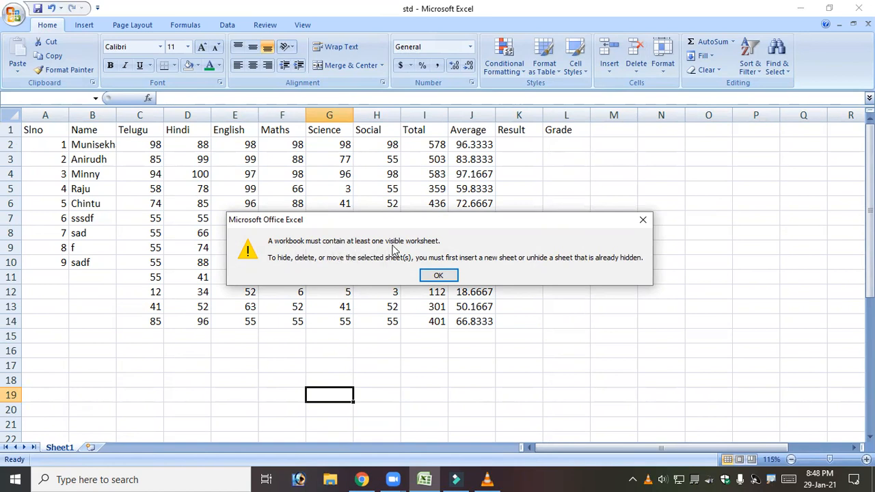
left_click(439, 276)
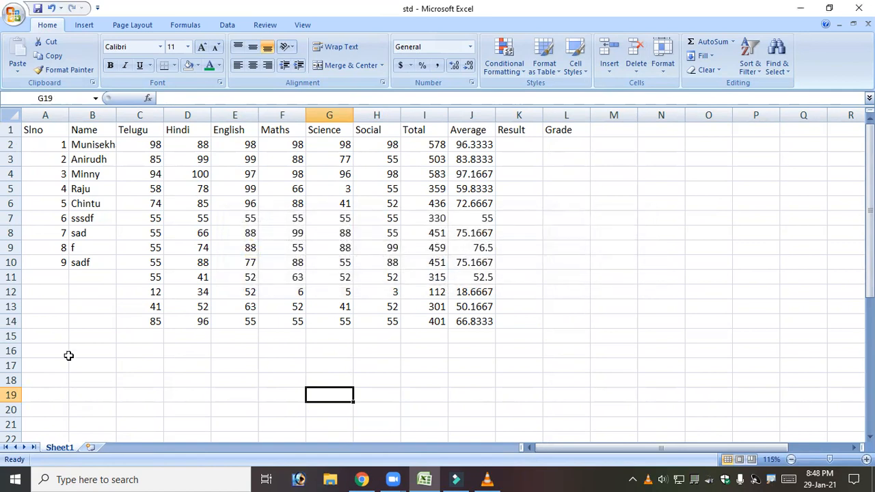
Add seven new blank worksheets after Sheet1
left_click(90, 448)
left_click(131, 448)
left_click(177, 447)
left_click(221, 448)
left_click(265, 447)
left_click(308, 447)
left_click(352, 448)
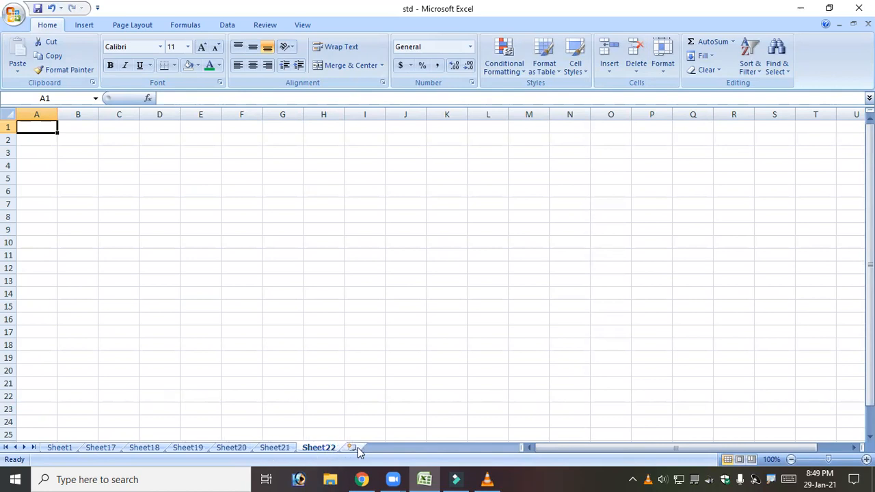
Group the non-adjacent worksheets Sheet17, Sheet20 and Sheet22 and delete them together
left_click(109, 448)
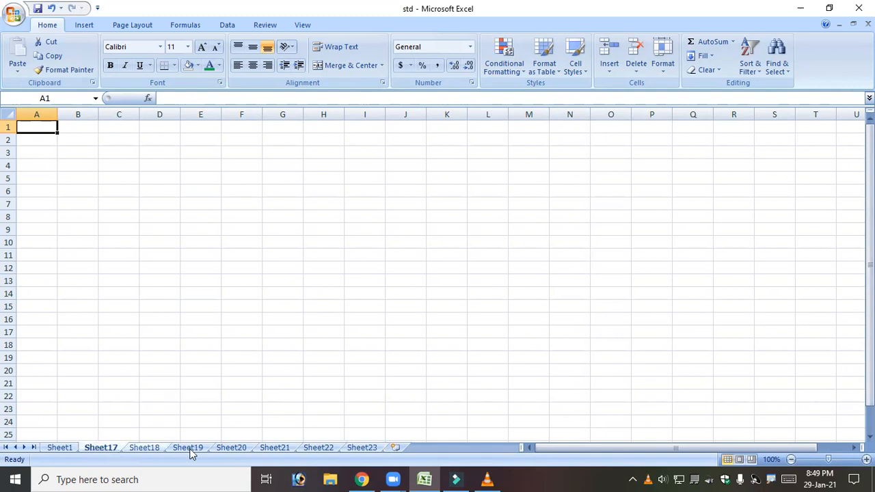
left_click(225, 448)
left_click(319, 448)
left_click(101, 449)
left_click(221, 450, "ctrl")
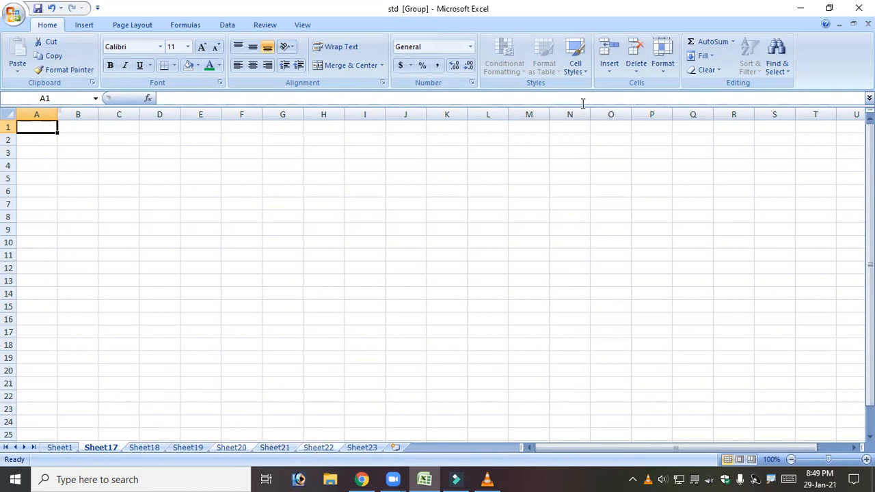
left_click(636, 67)
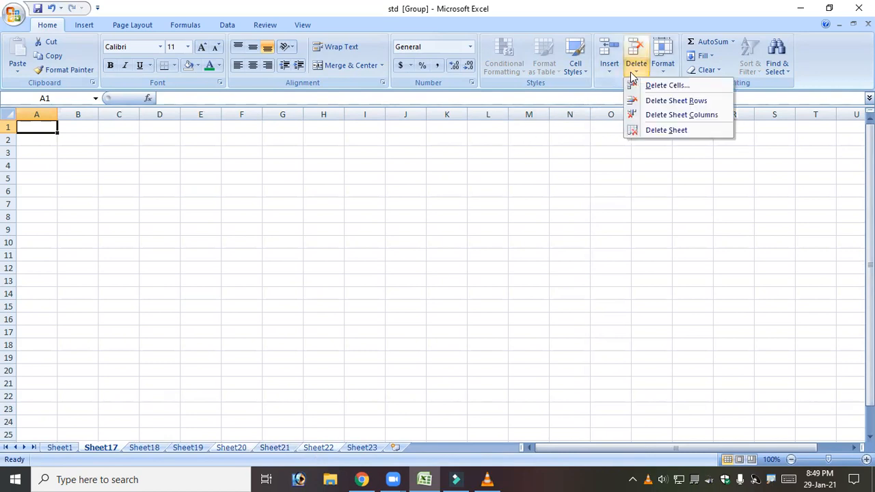
left_click(667, 131)
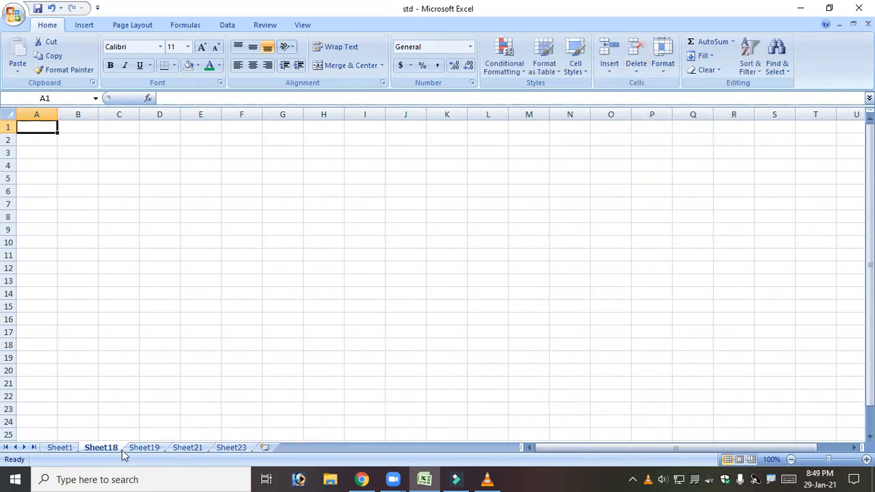
Return to the student marks table on Sheet1 and review the cell formatting options for row height and column width
left_click(60, 448)
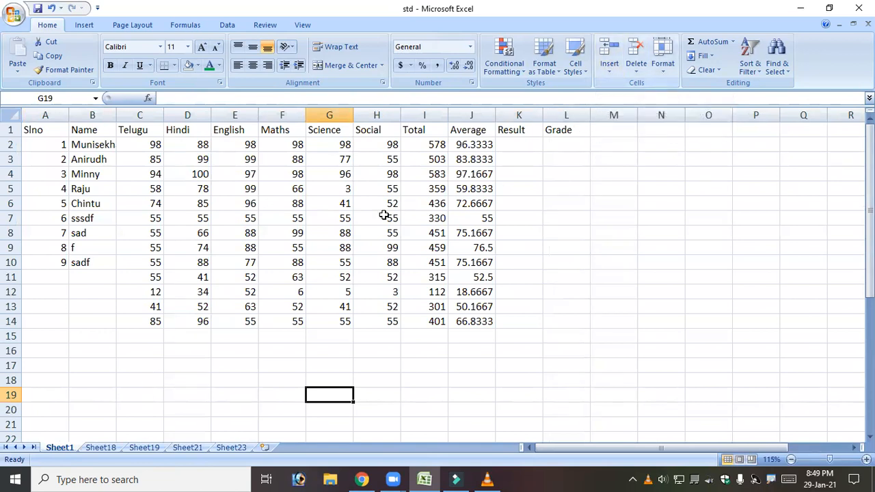
left_click(313, 243)
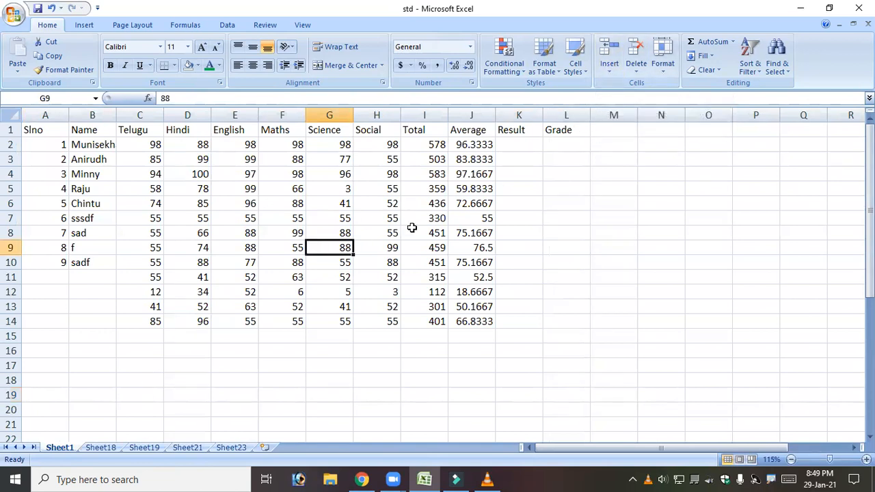
left_click(663, 70)
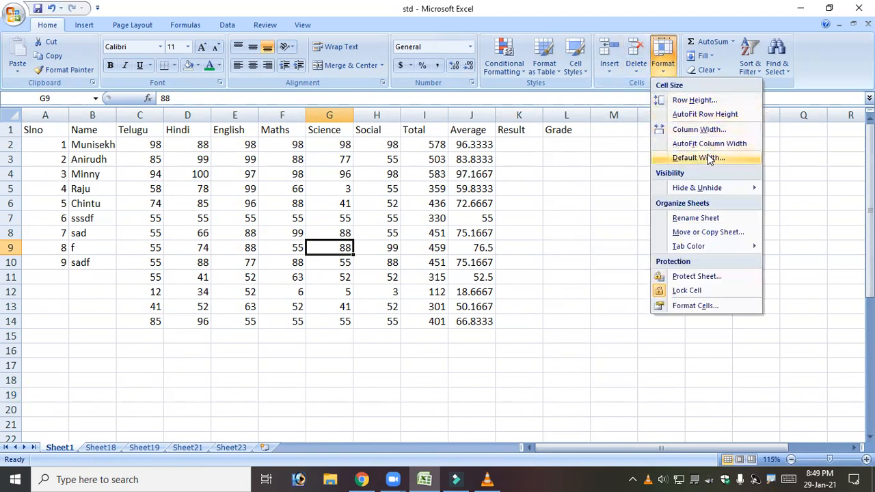
left_click(668, 77)
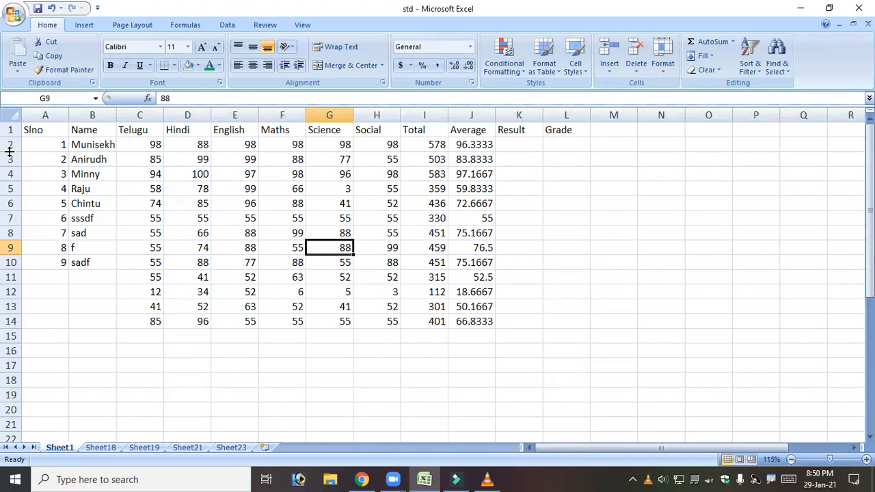
Check the current height of row 2 and the current width of column A
left_click_drag(9, 152, 9, 152)
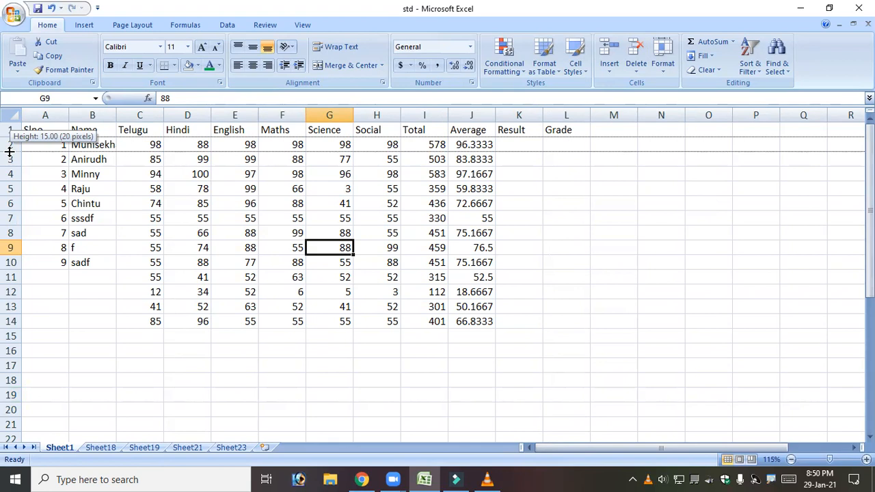
left_click_drag(10, 152, 10, 152)
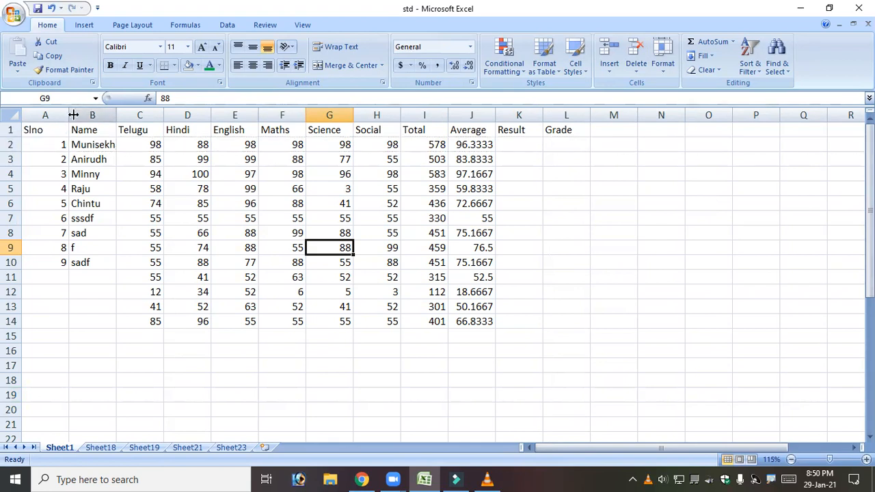
left_click_drag(67, 115, 67, 115)
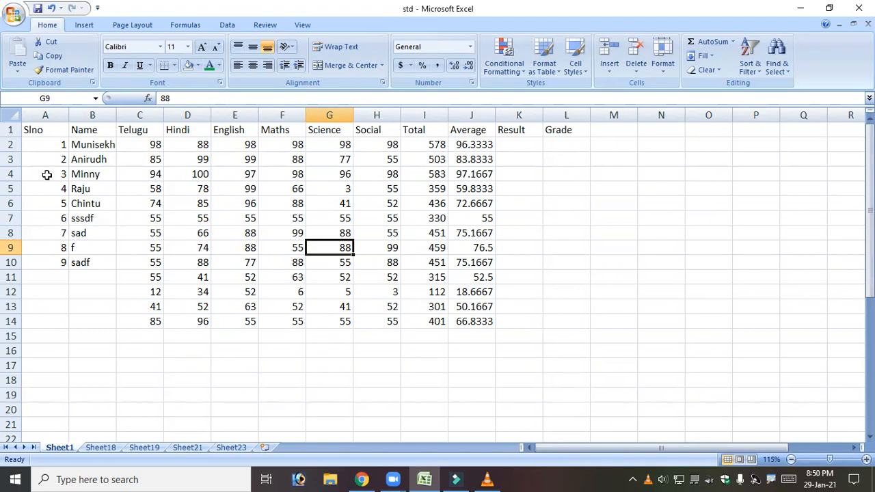
Set the height of row 6, the Slno 5 row, to 30
left_click(50, 209)
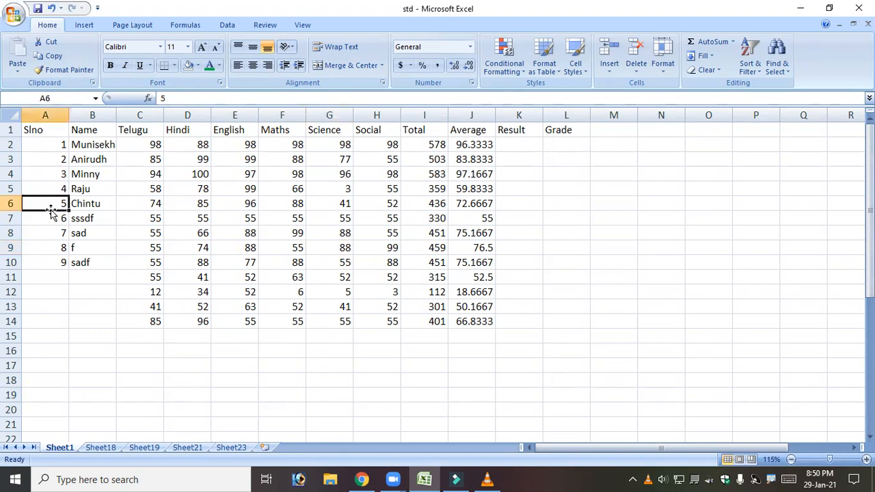
left_click(661, 68)
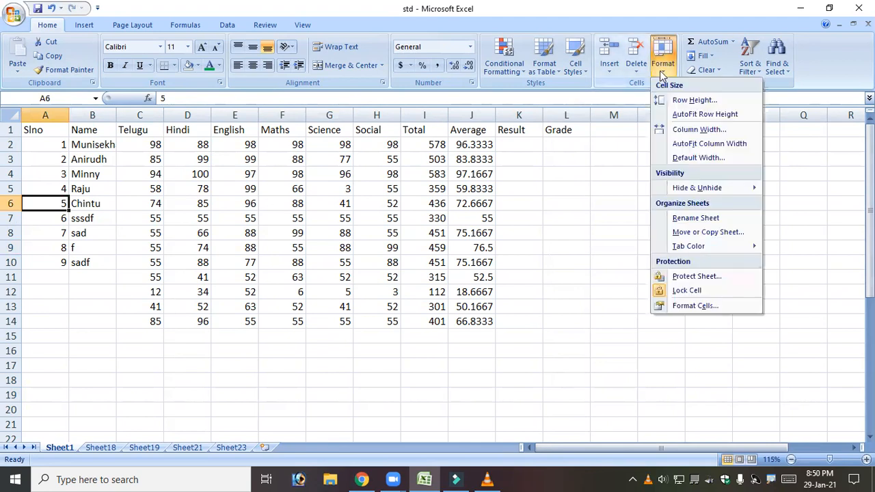
left_click(694, 100)
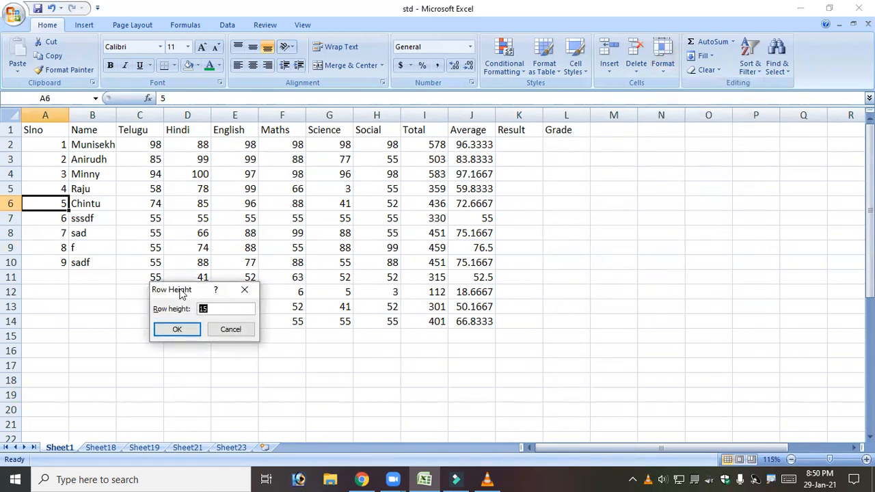
left_click_drag(181, 293, 106, 248)
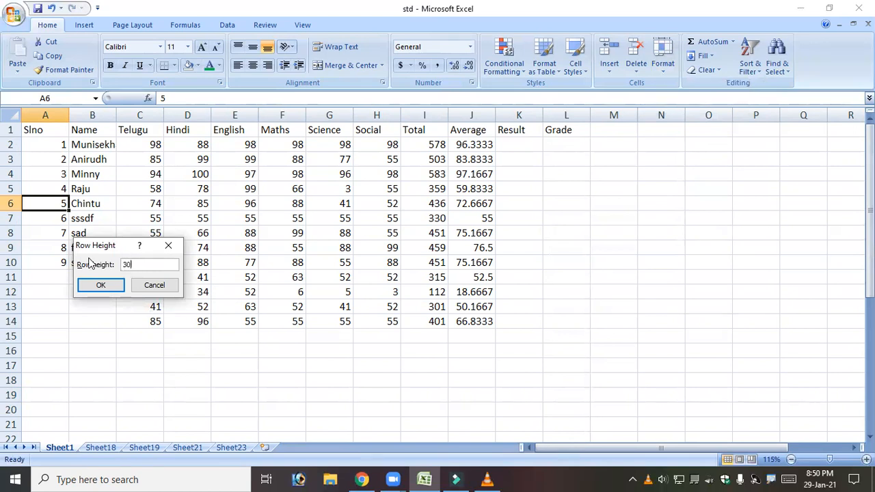
left_click(101, 285)
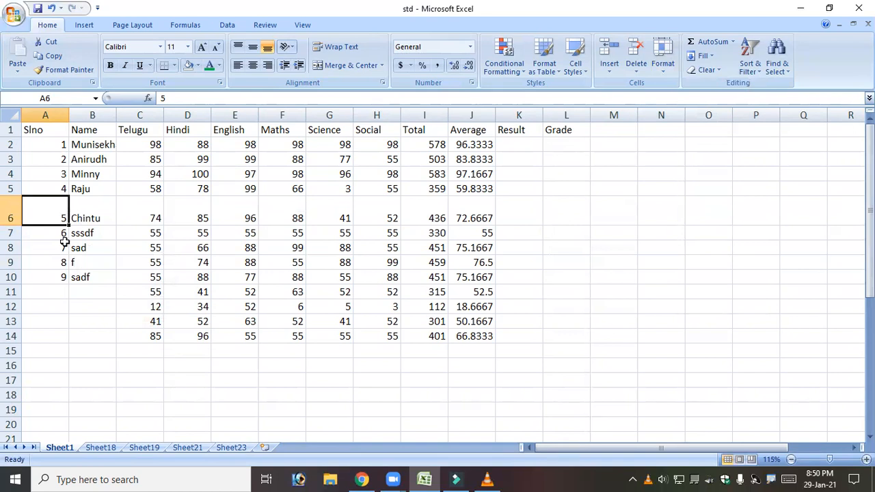
Set the height of rows 8 to 10, the Slno 7 to 9 rows, to 35
left_click_drag(60, 246, 57, 274)
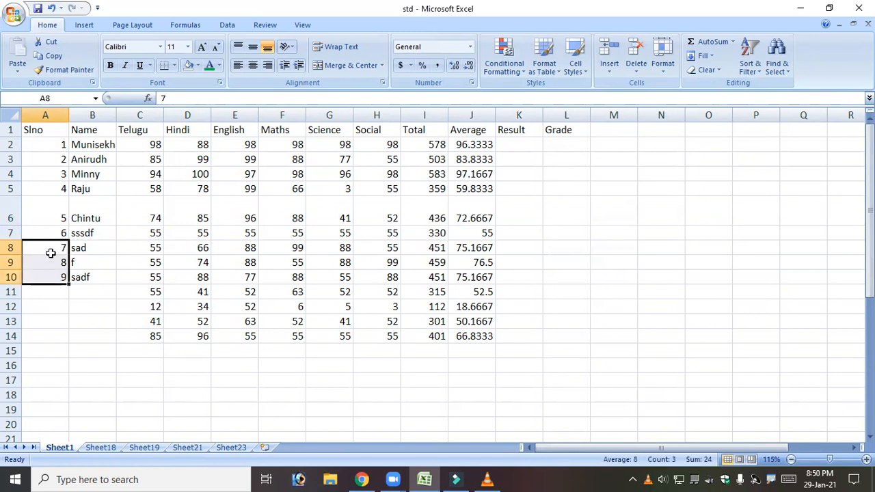
right_click(51, 259)
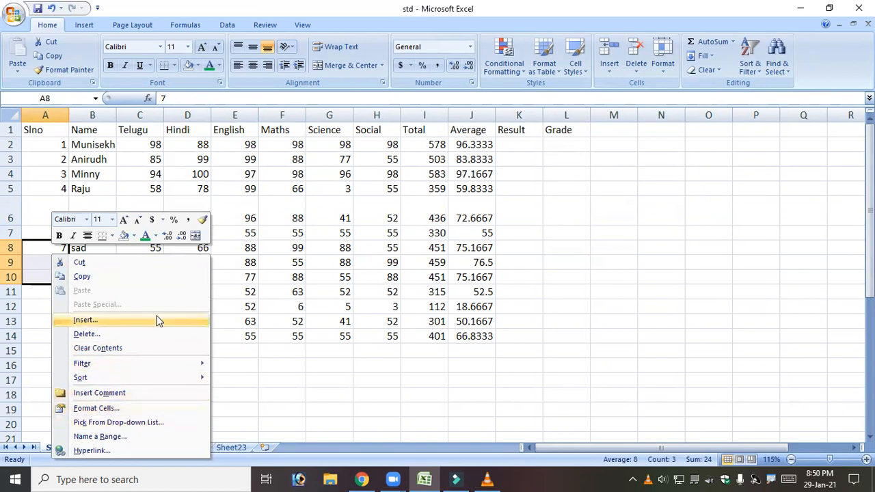
left_click(673, 72)
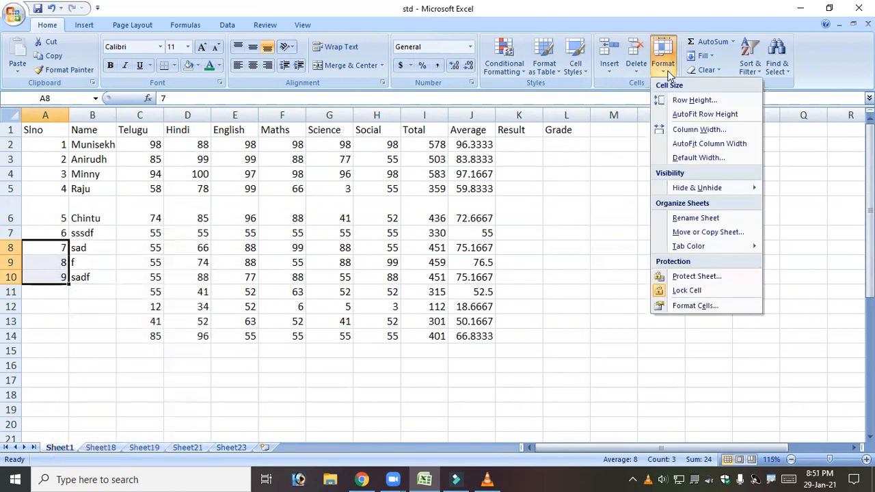
left_click(711, 101)
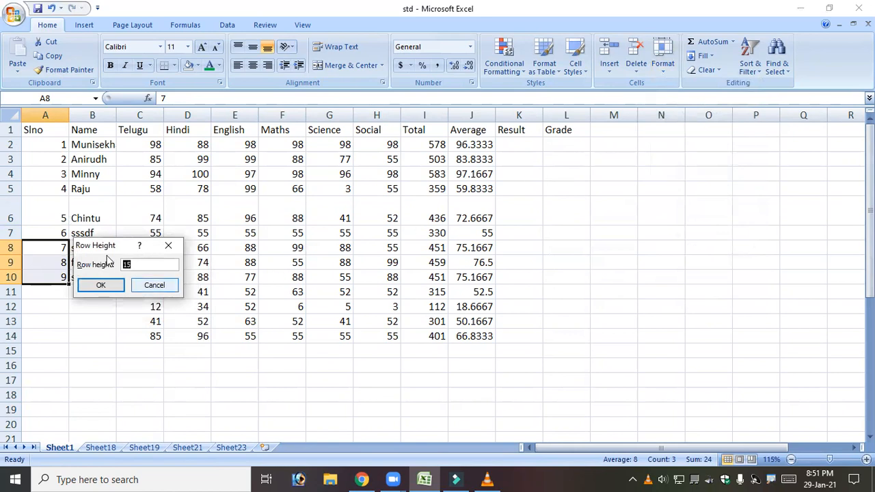
type("35")
key("Return")
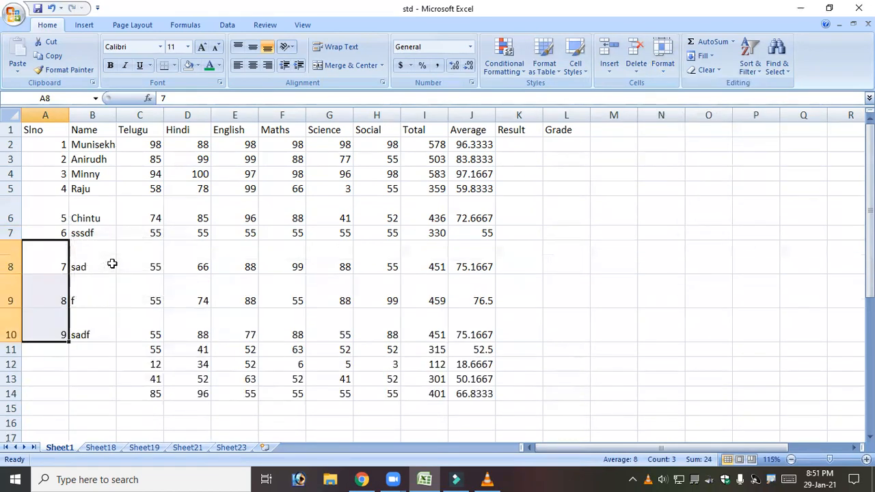
Make row 8, the Slno 7 row, slightly taller by moving its lower border freehand
left_click(111, 279)
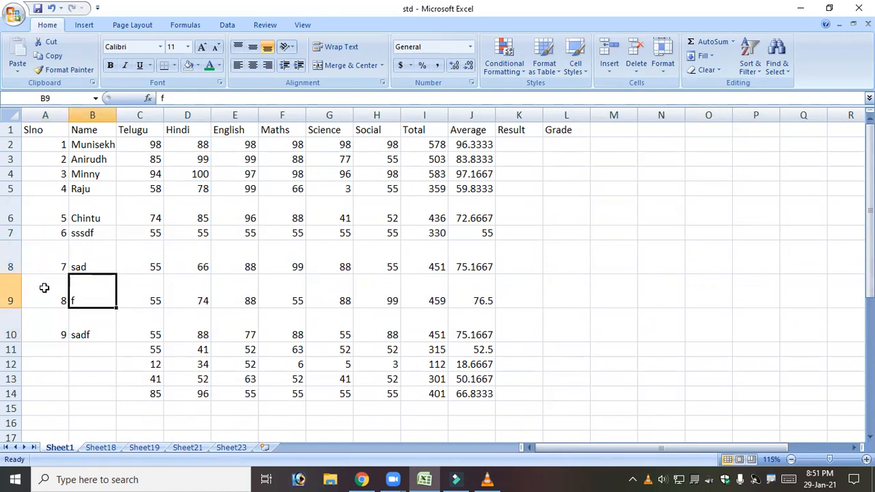
left_click(44, 265)
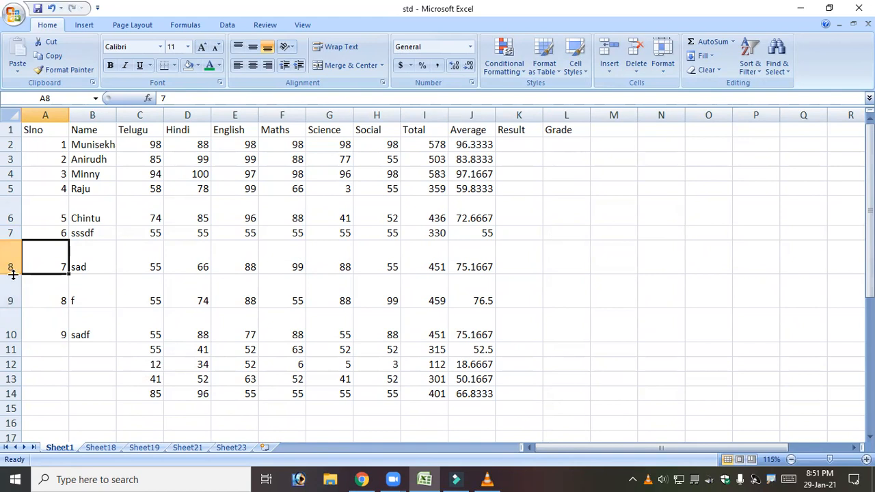
left_click_drag(13, 275, 31, 285)
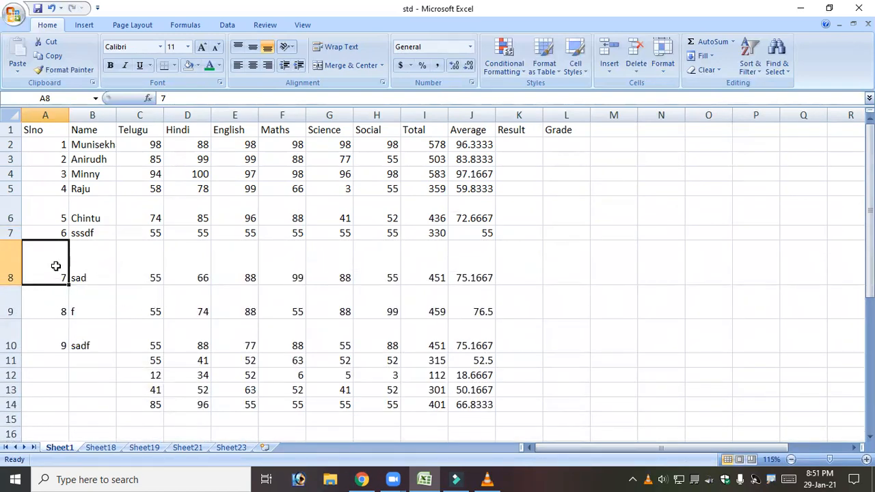
Set the height of rows 8 to 10, the Slno 7 to 9 rows, to 15
left_click_drag(47, 250, 44, 337)
left_click(657, 68)
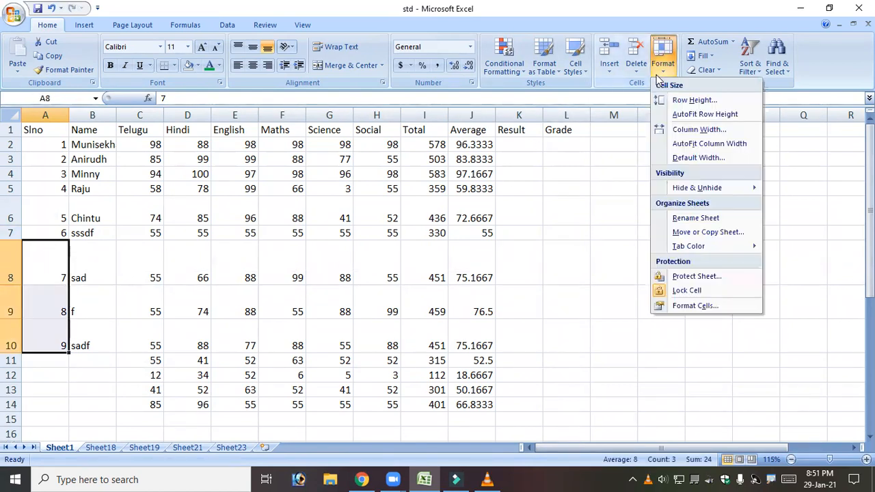
left_click(693, 100)
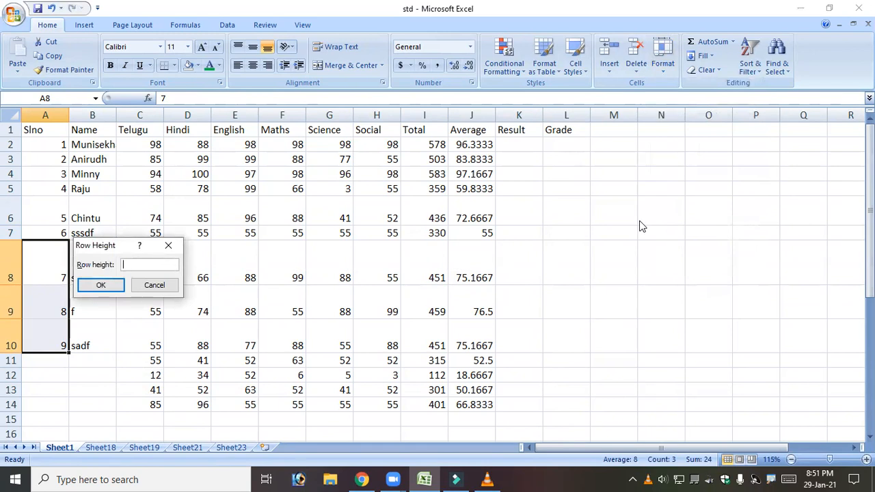
type("15")
key("Return")
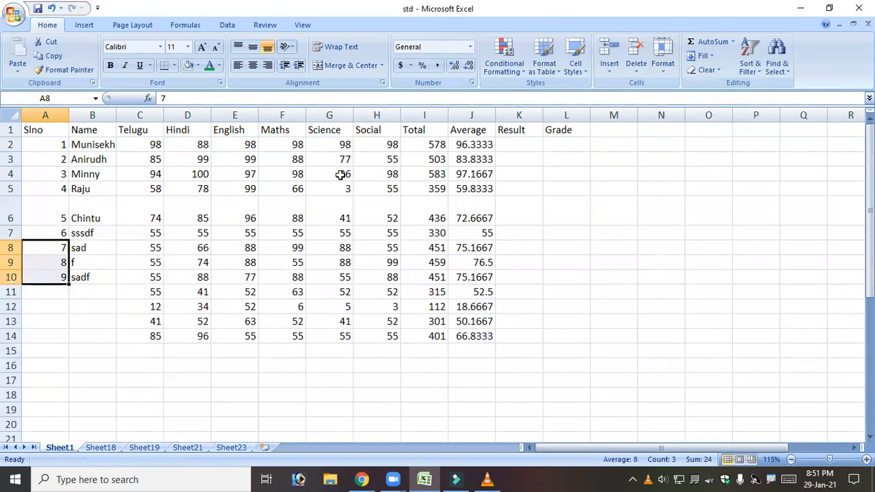
Set the height of row 6, the Slno 5 row, to 15
left_click(72, 202)
left_click(59, 207)
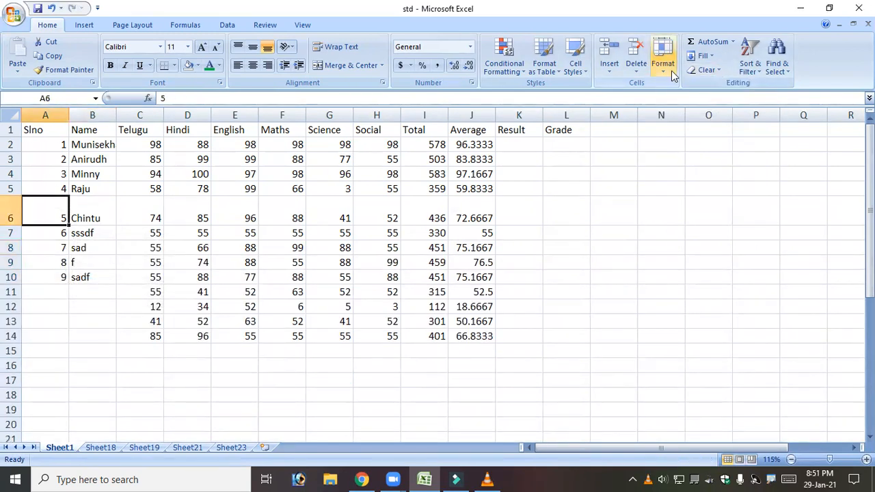
left_click(666, 68)
left_click(694, 99)
type("15")
key("Return")
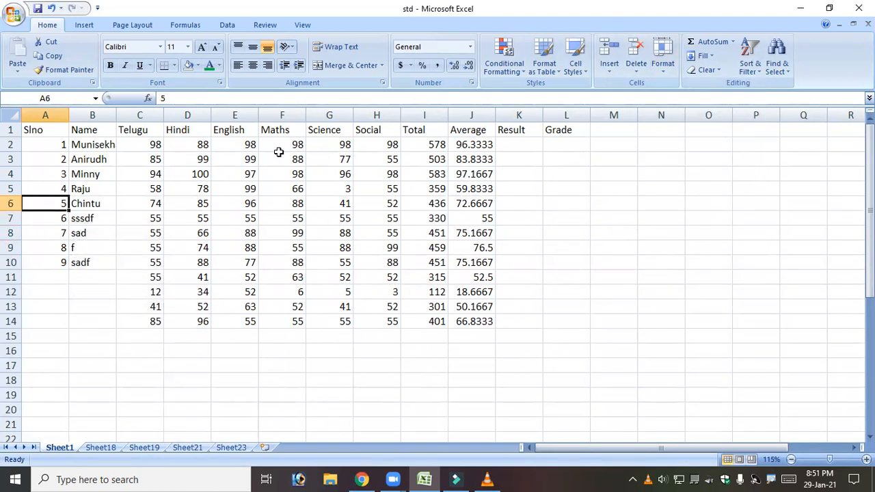
Stretch row 6 freehand to several times its height and fit it back to its contents with AutoFit Row Height
left_click_drag(9, 209, 9, 284)
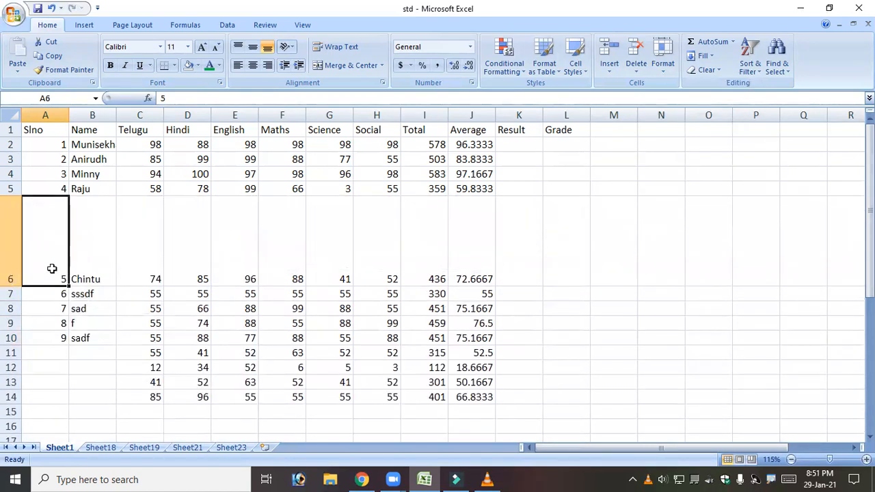
left_click(149, 265)
left_click(42, 267)
left_click(665, 67)
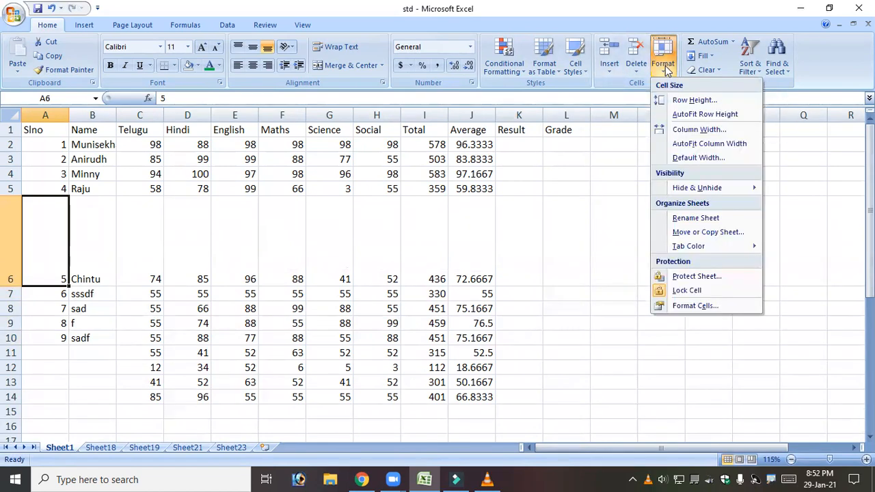
left_click(704, 114)
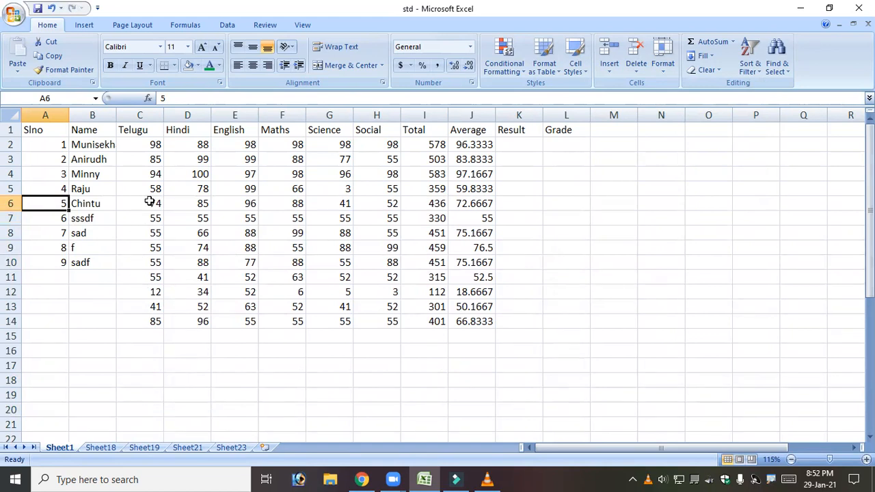
Set the width of column B, the Name column, to 15
left_click(102, 130)
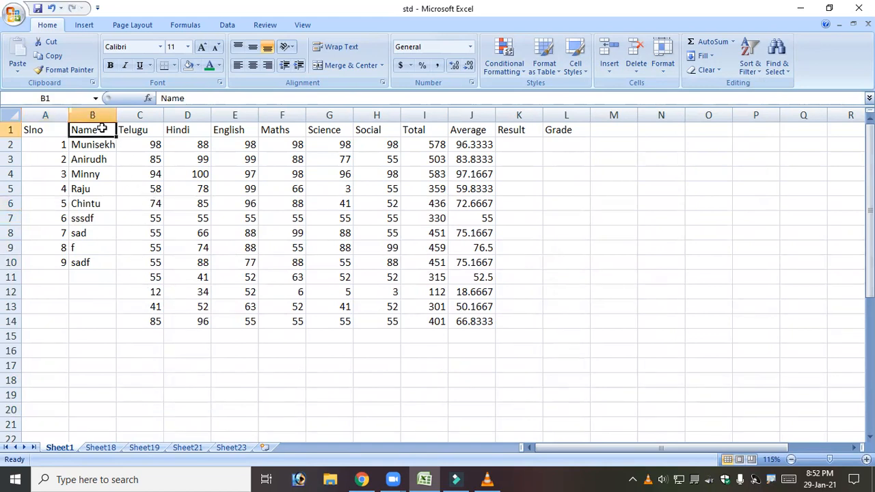
left_click(662, 58)
left_click(694, 129)
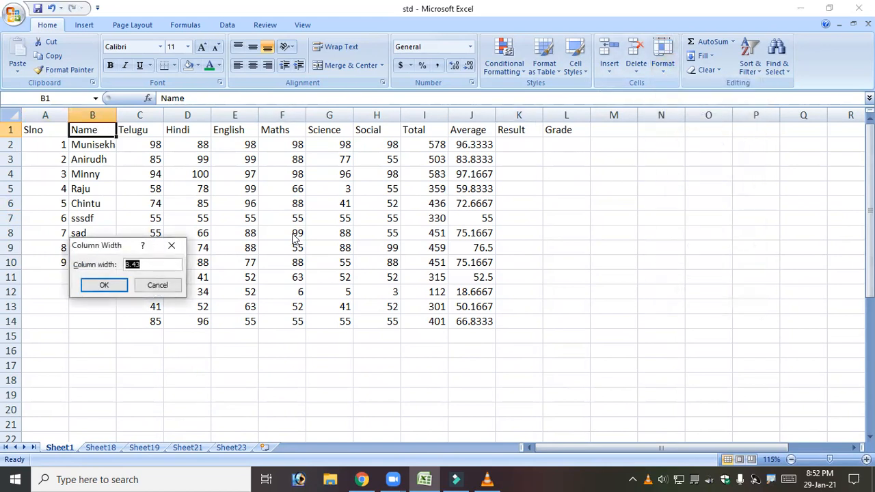
type("15")
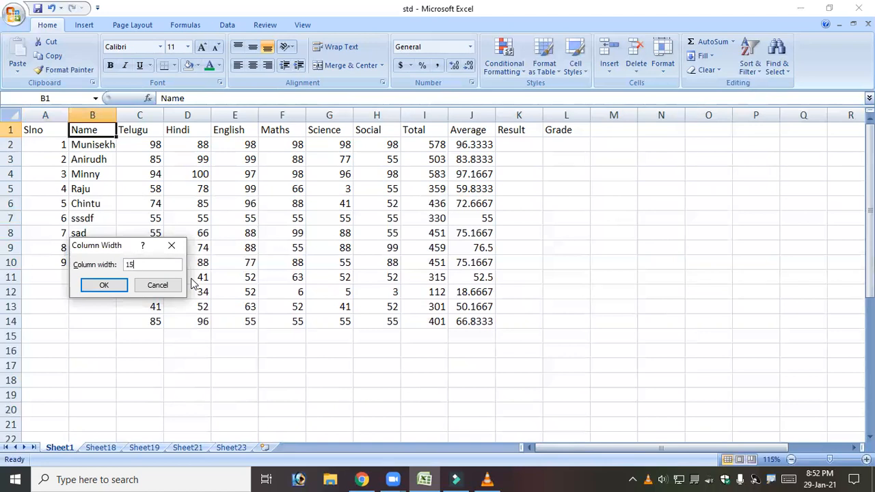
Apply a column width of 15 to the Name column
key("Return")
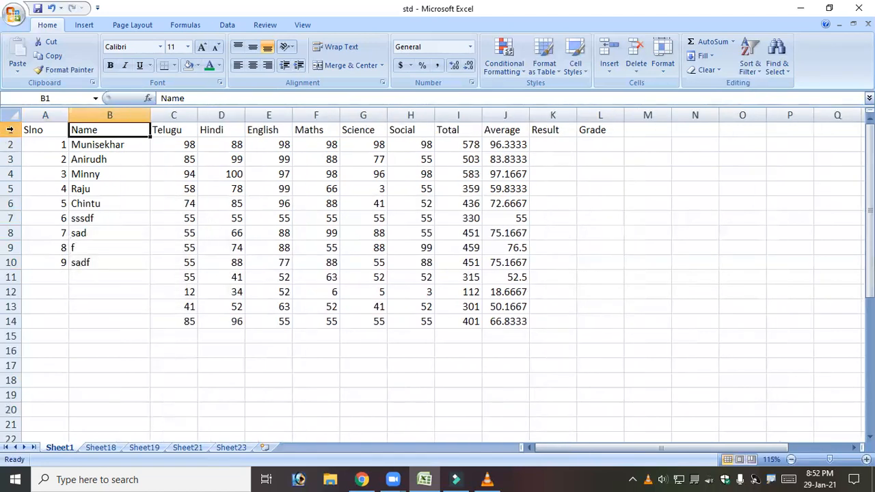
left_click(179, 116)
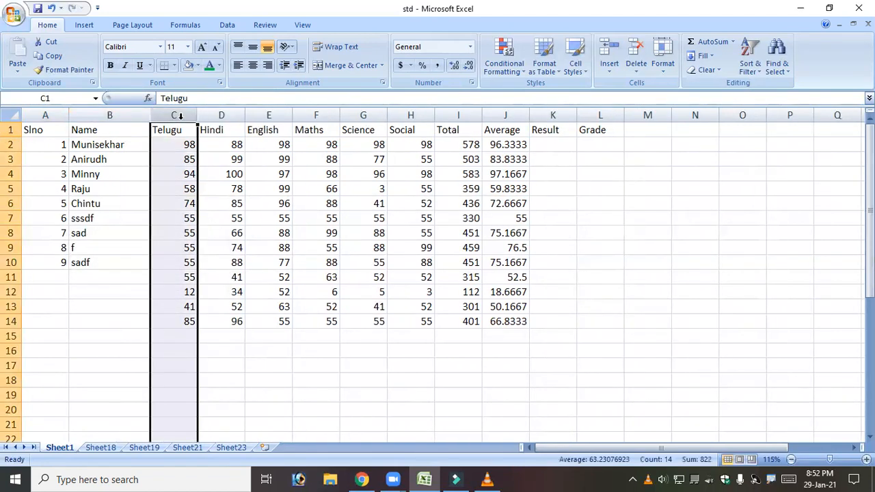
left_click(209, 145)
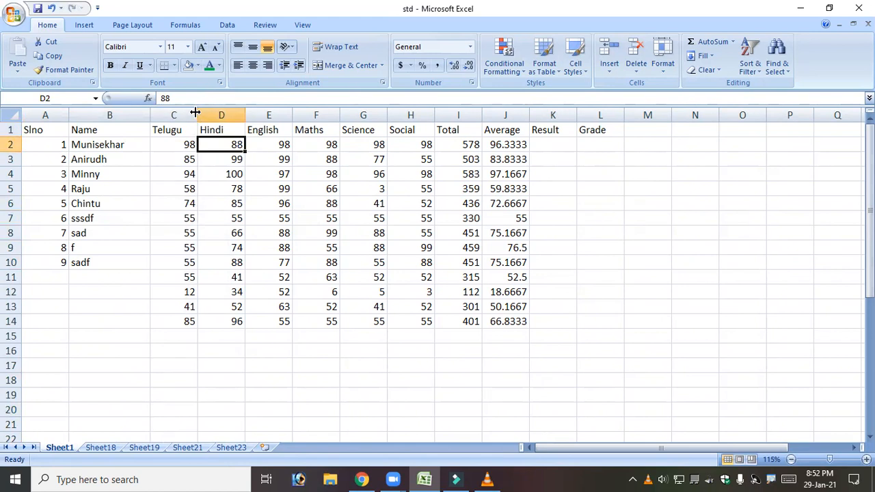
Widen the Telugu and Hindi columns freehand, and set the width of the English through Social columns to 10
left_click_drag(195, 112, 700, 130)
left_click(662, 59)
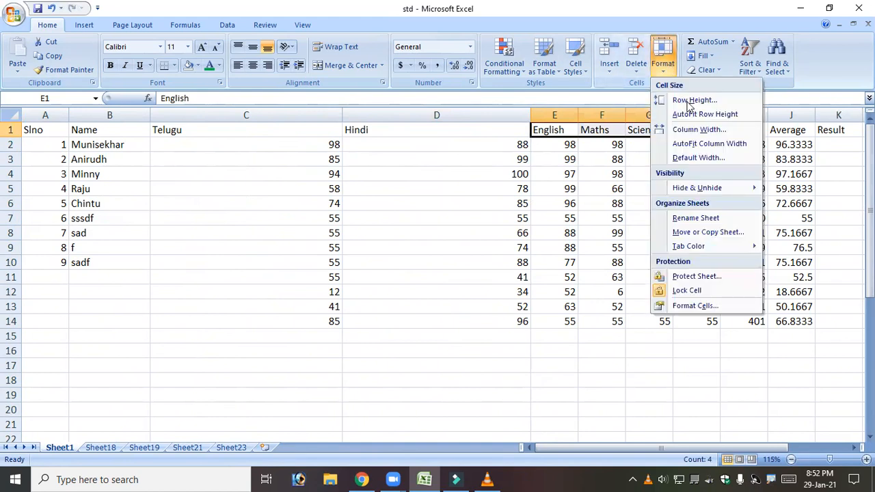
left_click(699, 130)
type("10")
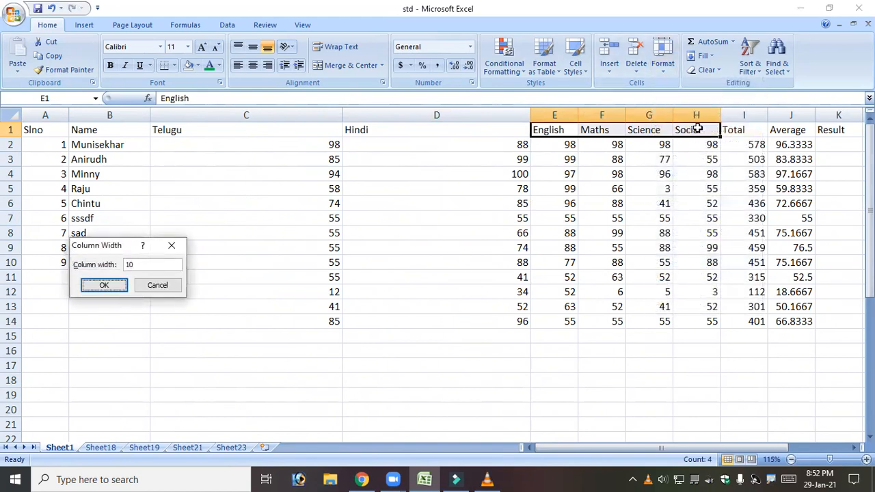
key("Return")
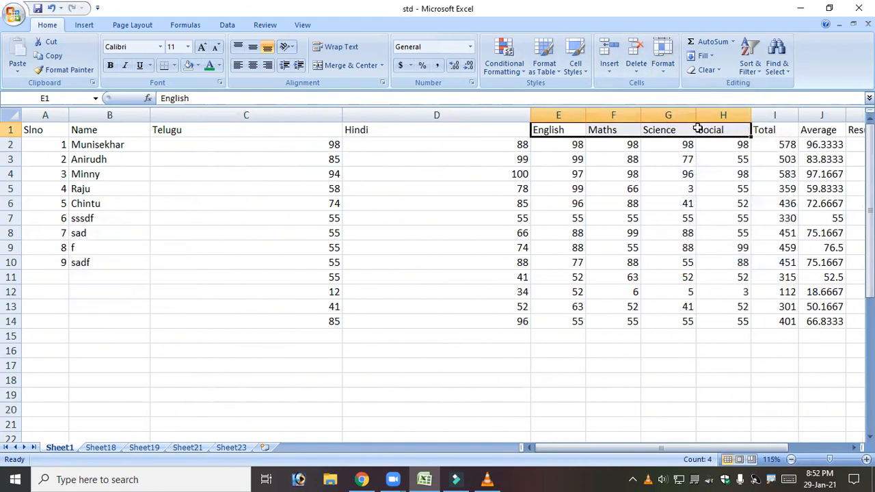
Set the width of all columns from Slno through Social (A to H) to 8.43
left_click_drag(40, 129, 708, 128)
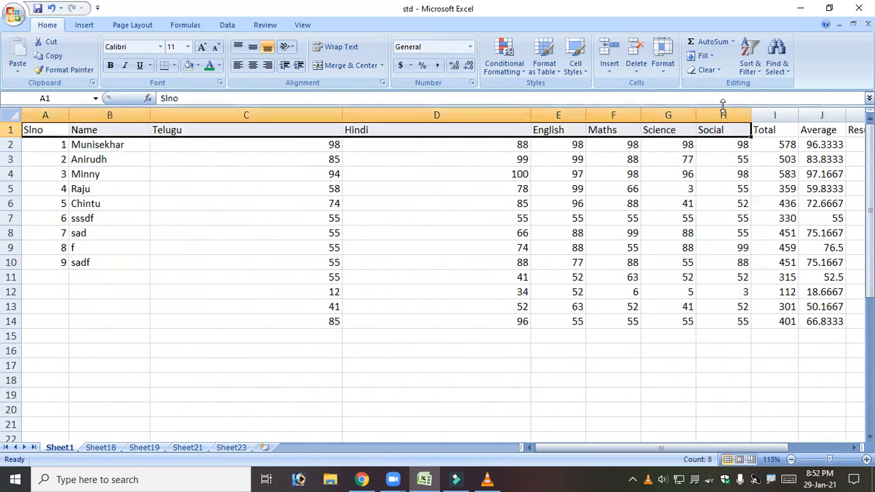
left_click(658, 72)
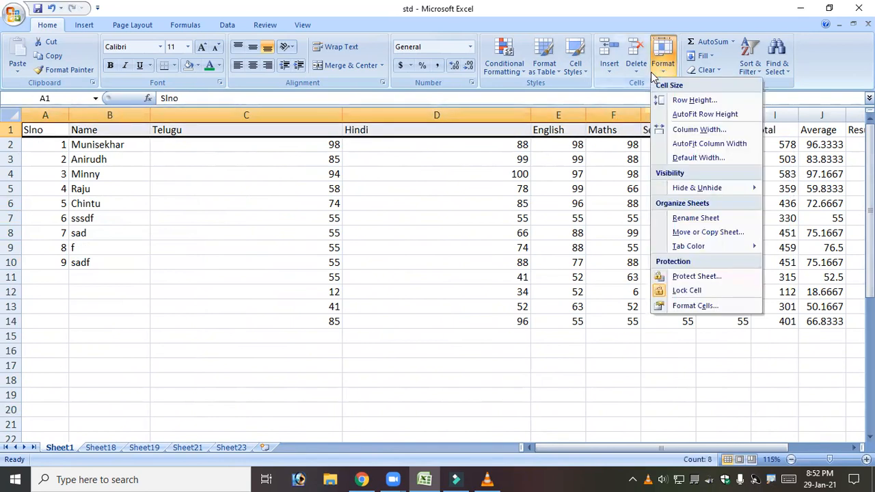
left_click(698, 129)
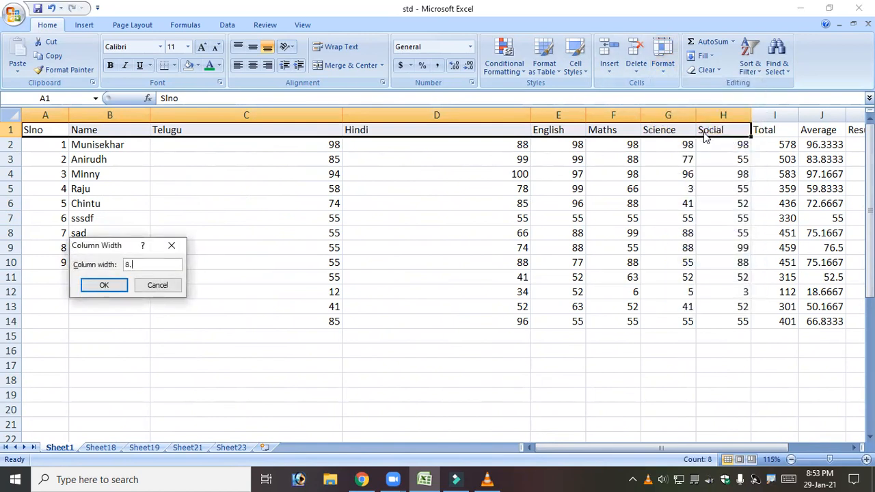
type("8.43")
key("Return")
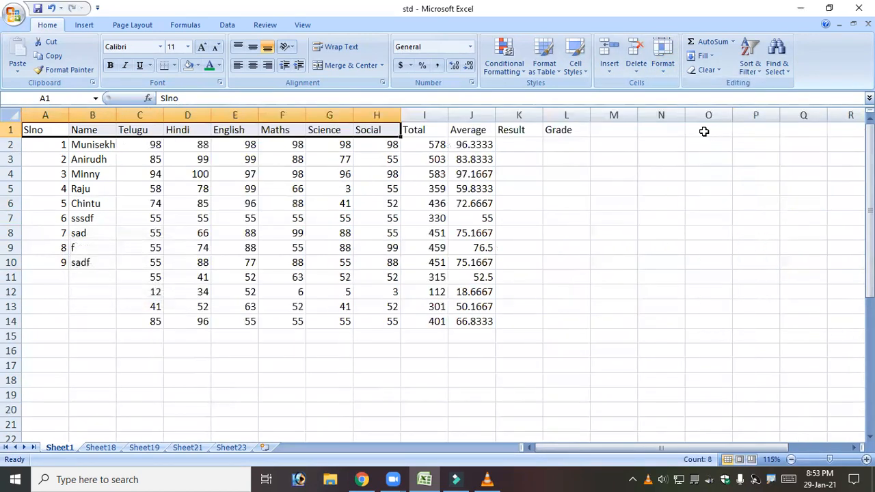
Change the column B header in B1 to "Name of the Candidate"
left_click(145, 161)
left_click(98, 134)
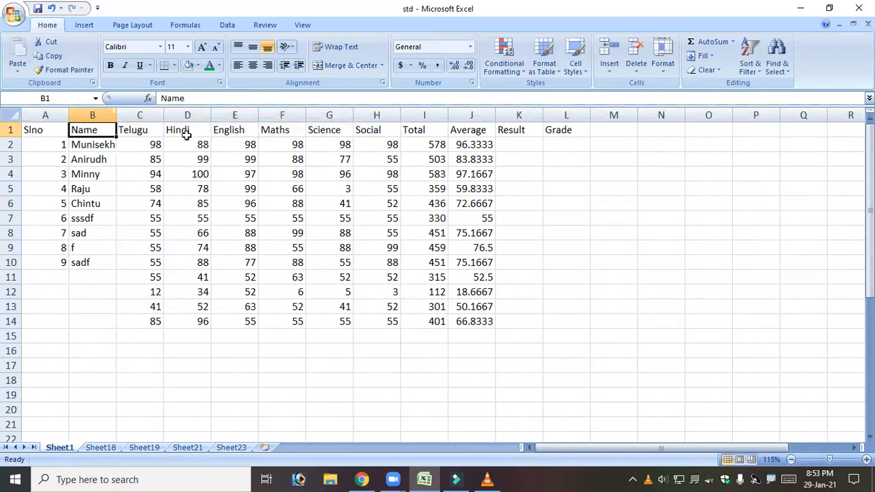
type("Name of the")
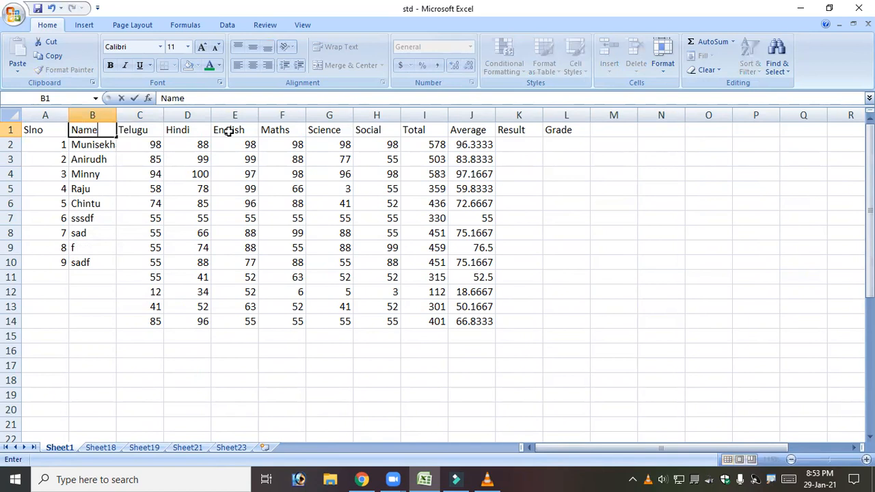
type(" Candidate")
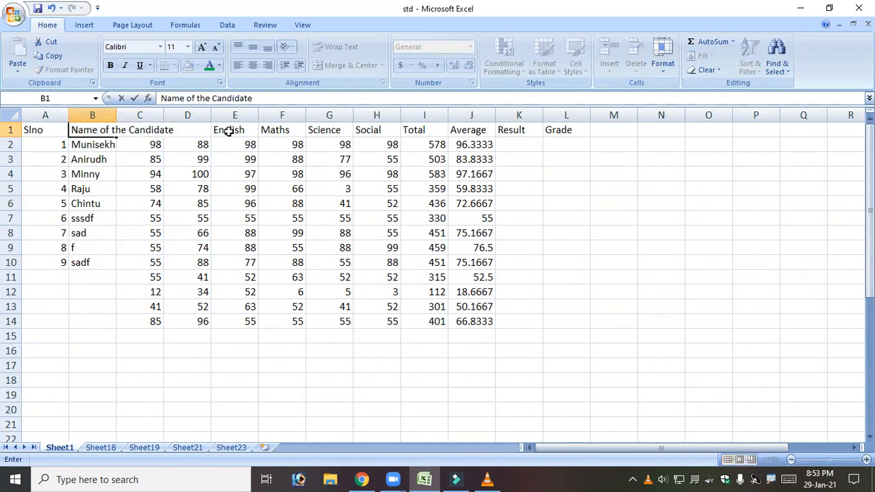
key("Return")
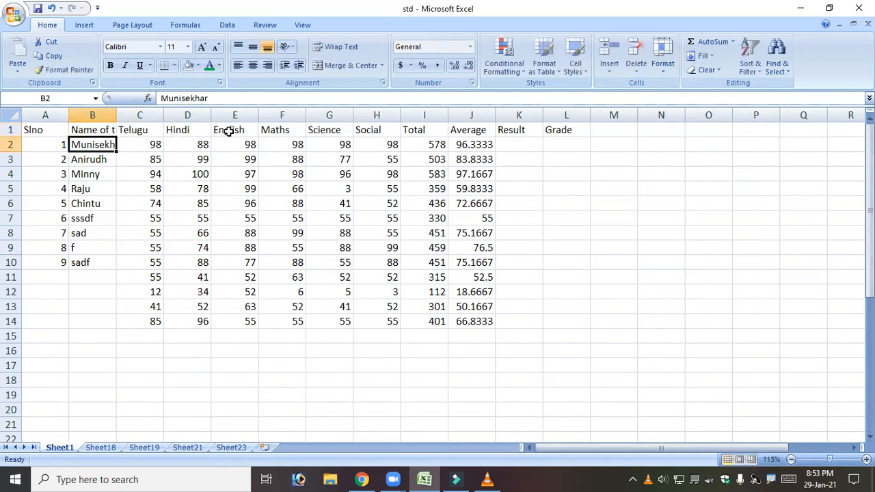
key("Up")
key("Left")
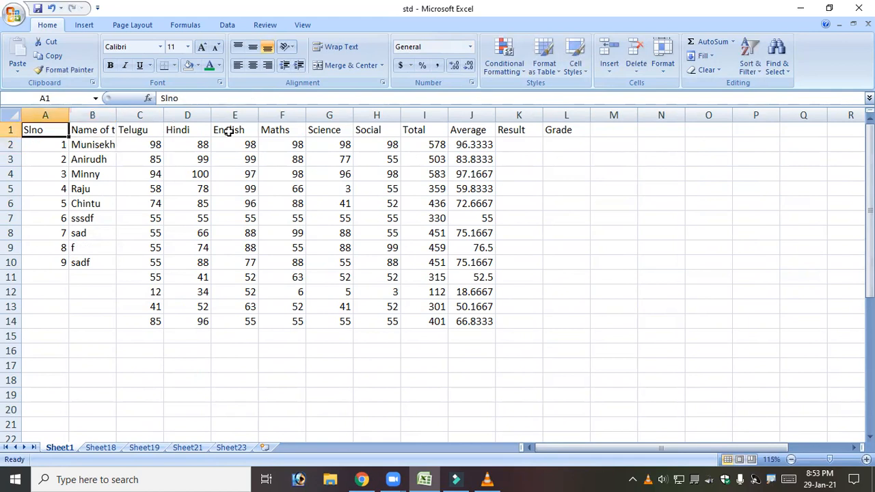
AutoFit the width of column B to its full header text in B1
left_click(102, 130)
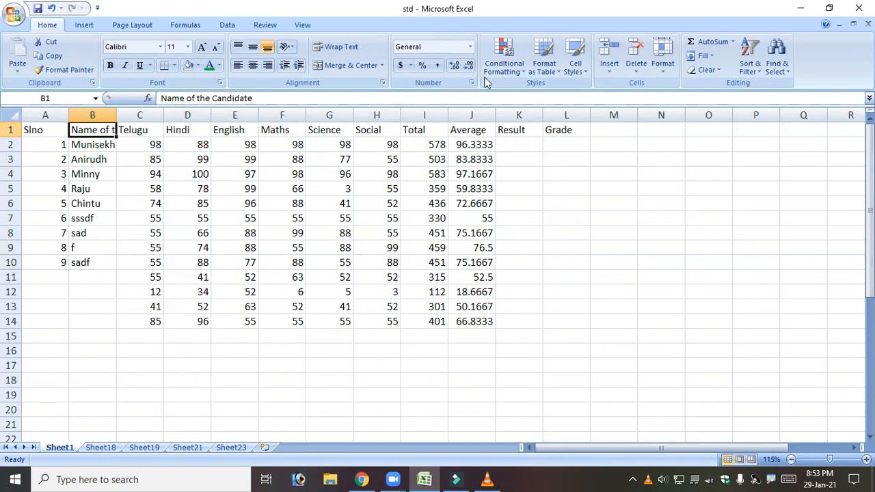
left_click(663, 73)
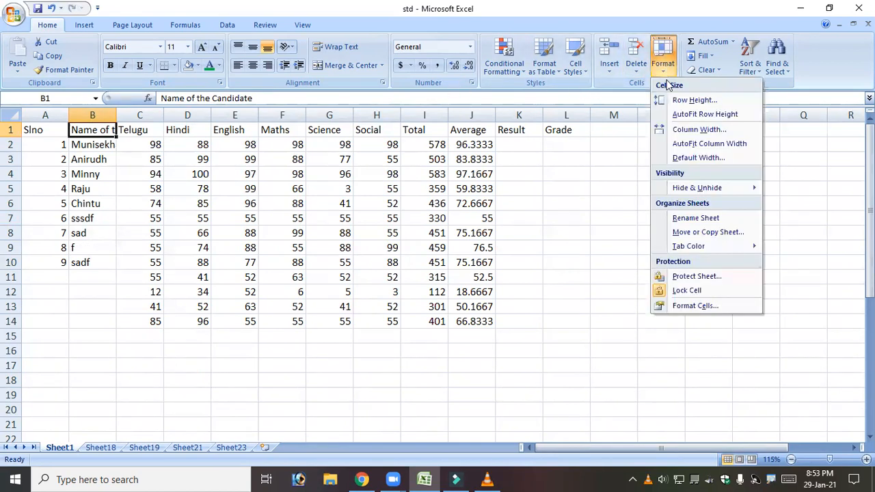
left_click(704, 145)
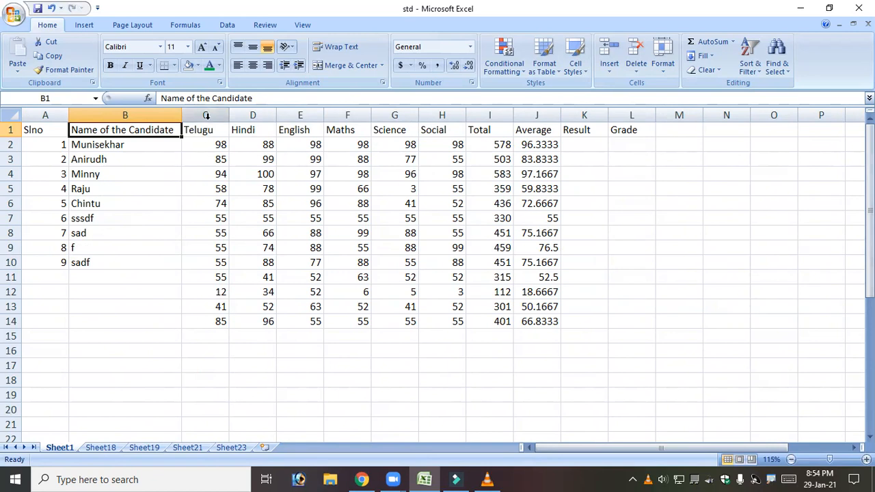
left_click(225, 219)
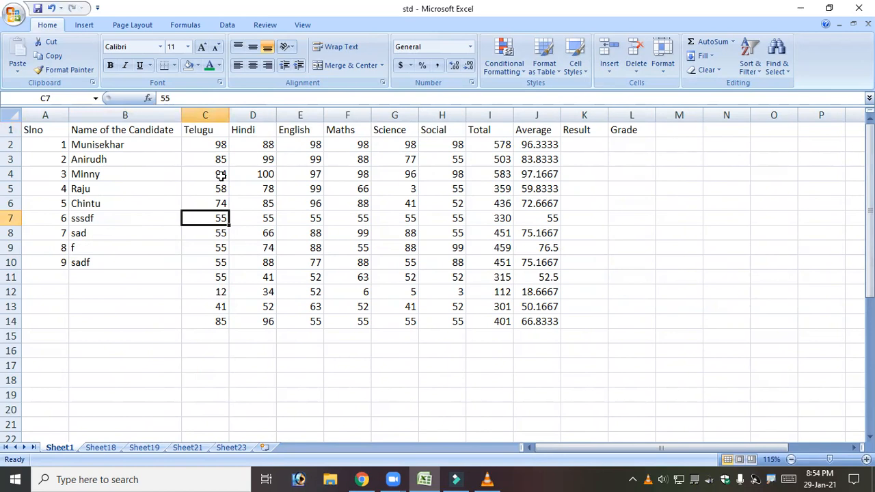
left_click(204, 115)
left_click_drag(228, 114, 414, 115)
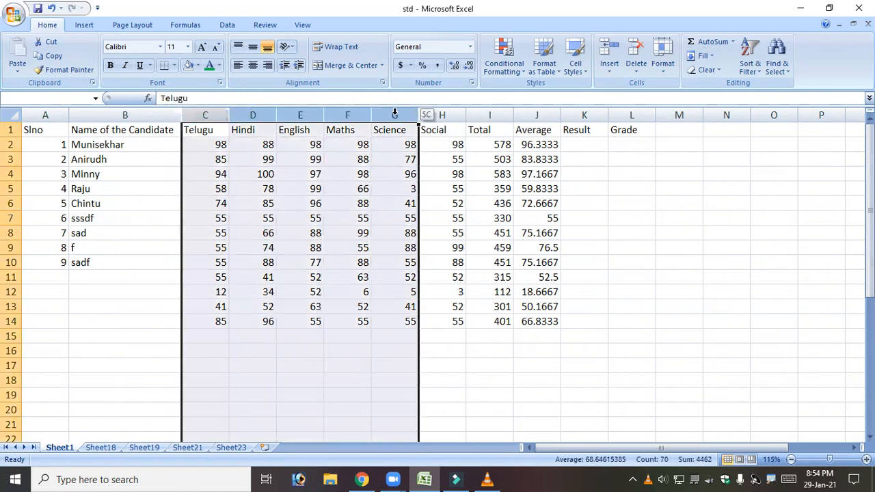
left_click(334, 171)
left_click_drag(198, 130, 512, 278)
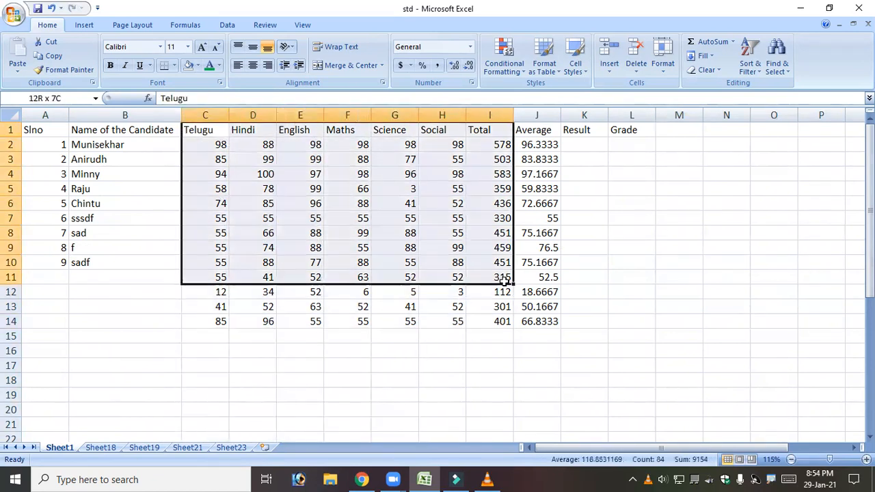
left_click(401, 249)
AutoFit the Telugu through Social columns (C to H) together so each width matches its contents
left_click_drag(203, 115, 463, 115)
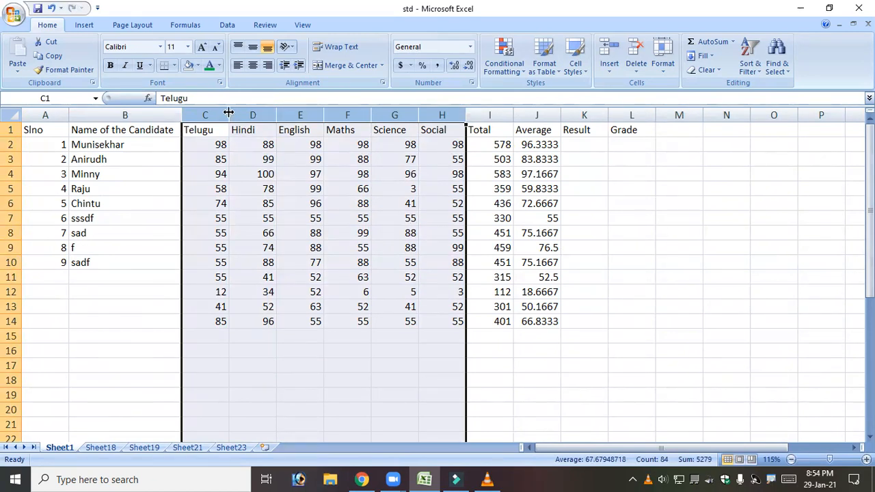
left_click_drag(228, 113, 218, 113)
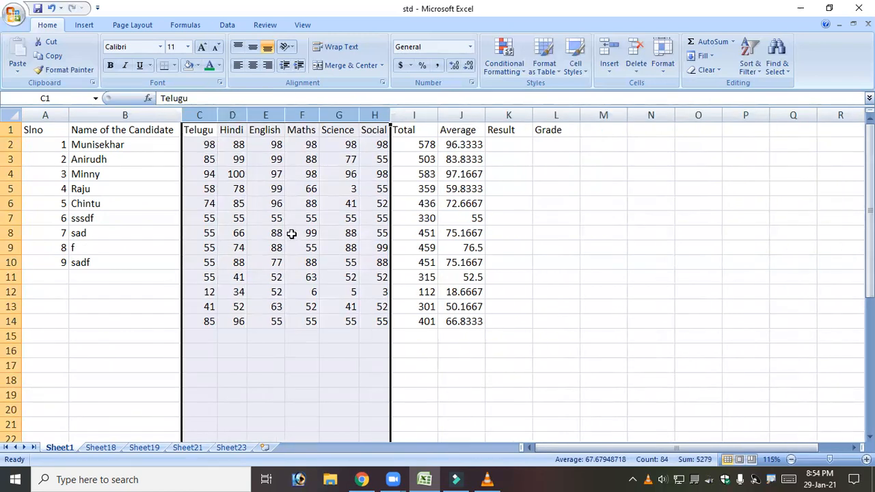
left_click(370, 175)
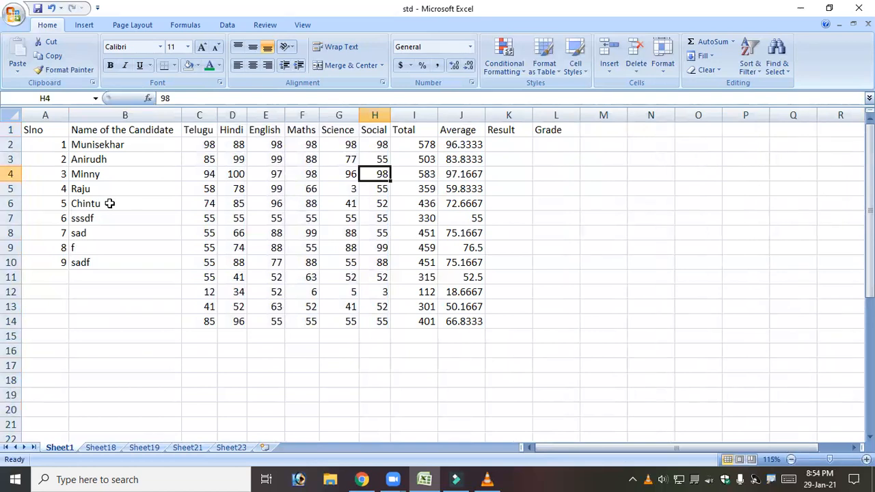
Enlarge the height of row 2 freehand and restore it by AutoFitting the row to its contents
left_click_drag(14, 151, 32, 249)
left_click(113, 180)
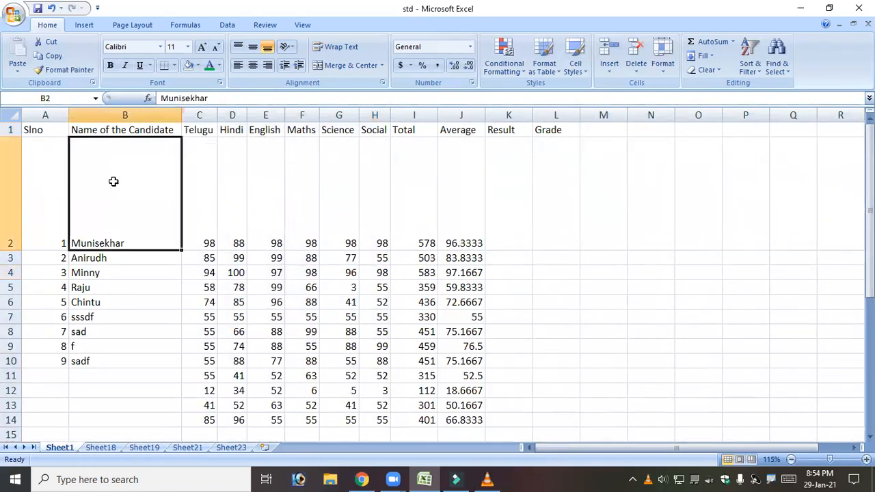
double_click(11, 247)
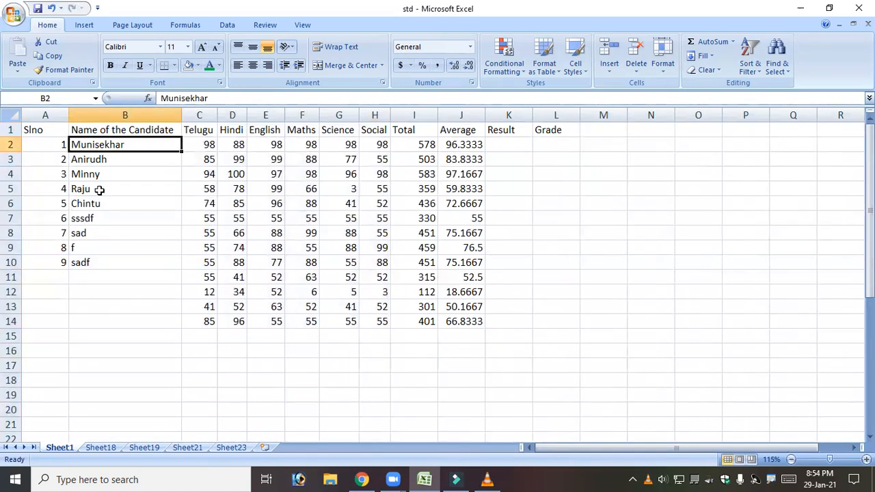
left_click(113, 170)
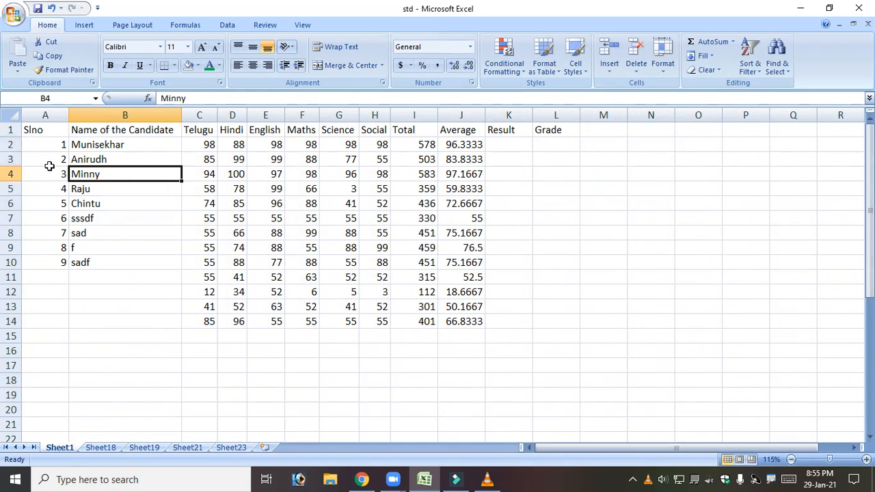
left_click_drag(53, 149, 85, 263)
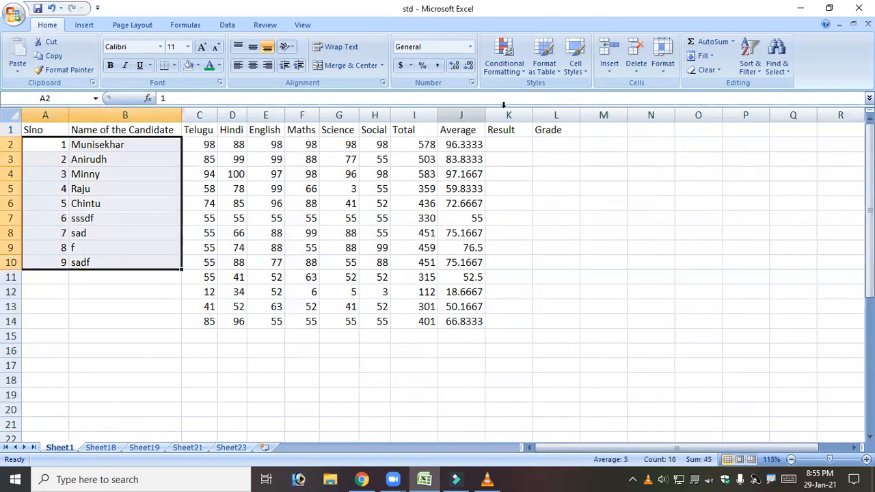
left_click(636, 68)
left_click(661, 69)
left_click(692, 100)
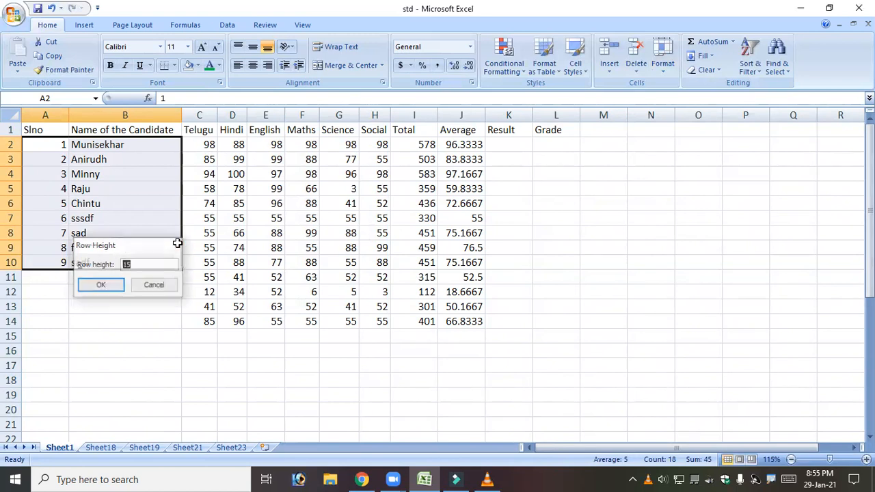
left_click(177, 247)
left_click(119, 189)
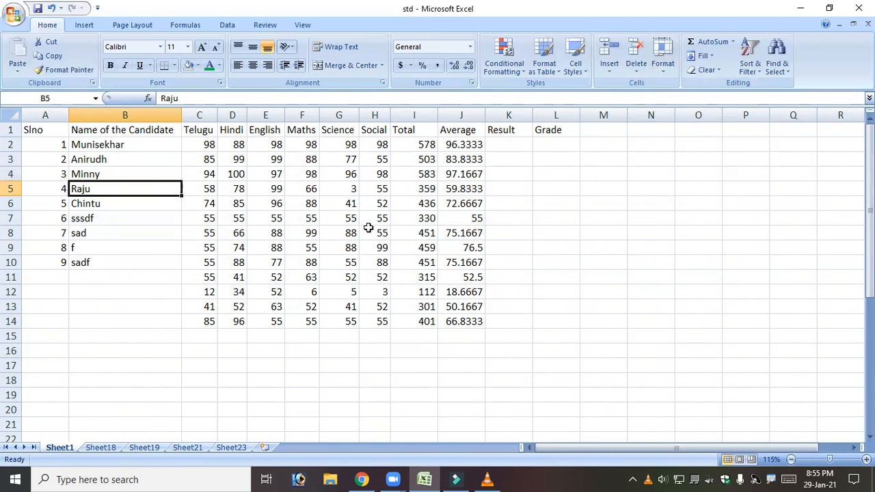
left_click(272, 236)
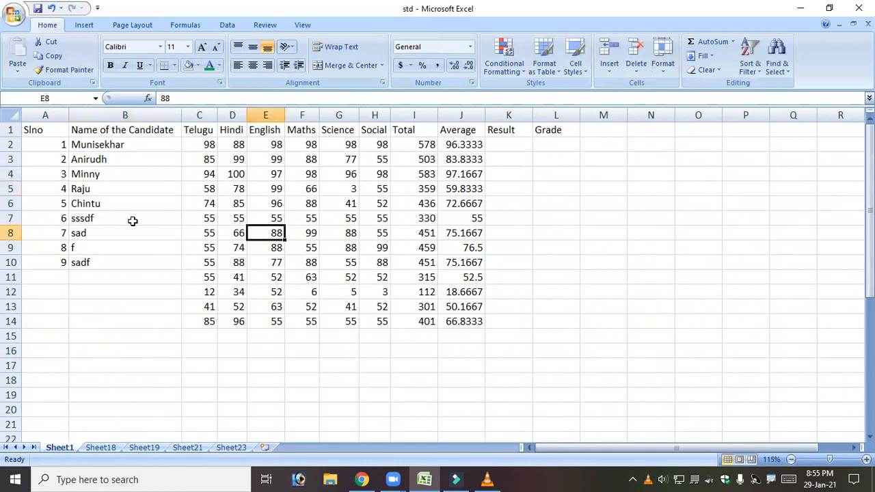
Enlarge rows 2 to 10 together freehand and restore them by AutoFitting their heights to the contents
left_click(9, 144)
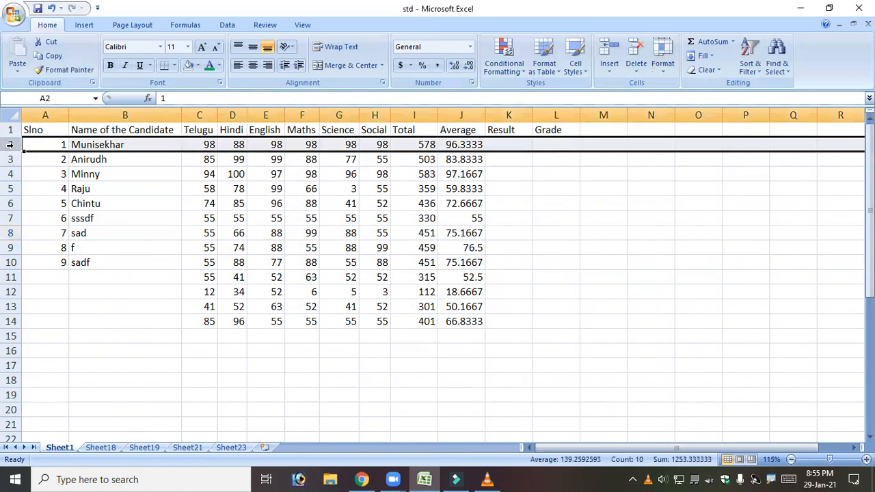
left_click_drag(10, 145, 20, 263)
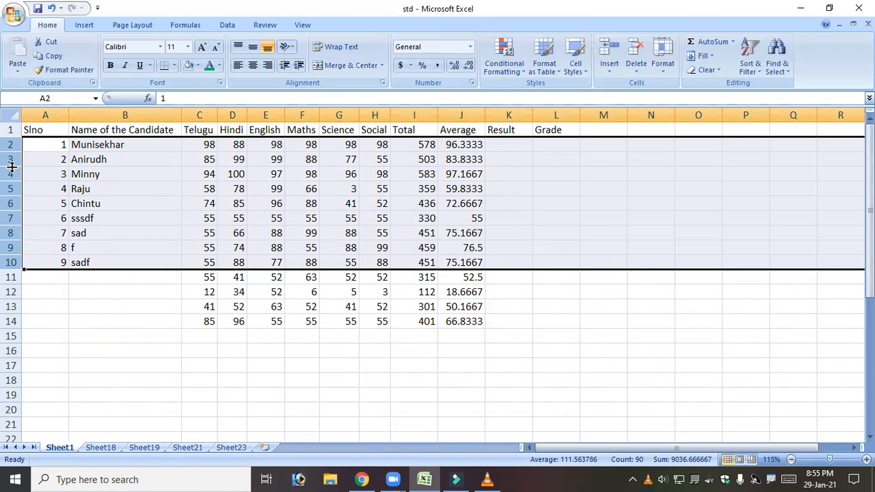
left_click_drag(12, 166, 14, 214)
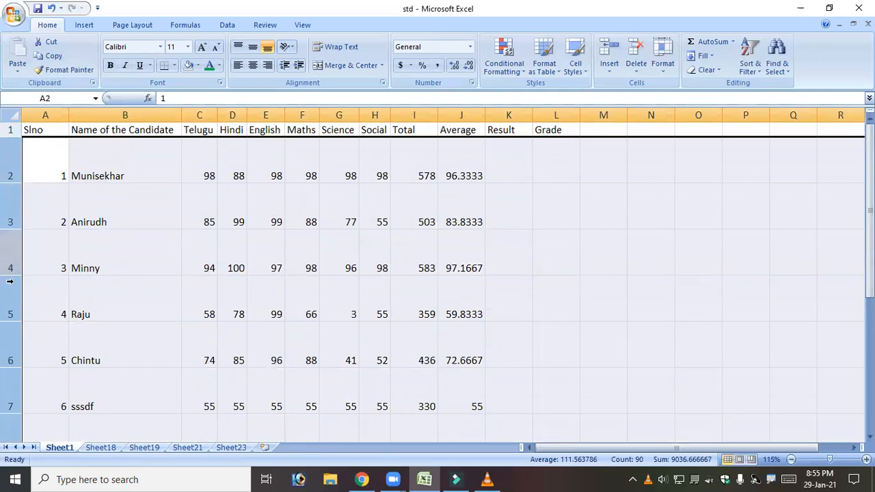
double_click(8, 227)
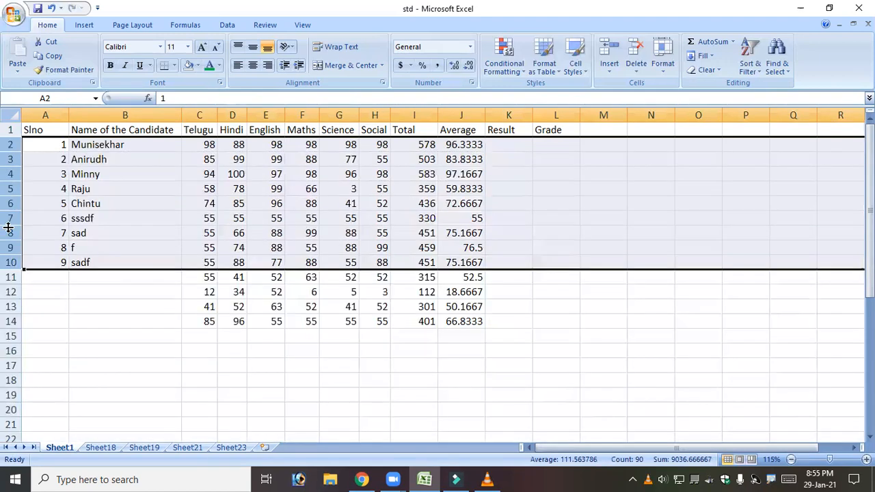
Repeat the freehand enlargement of the selected rows 2 to 10 and AutoFit their heights back to the contents
left_click_drag(14, 151, 15, 189)
double_click(17, 189)
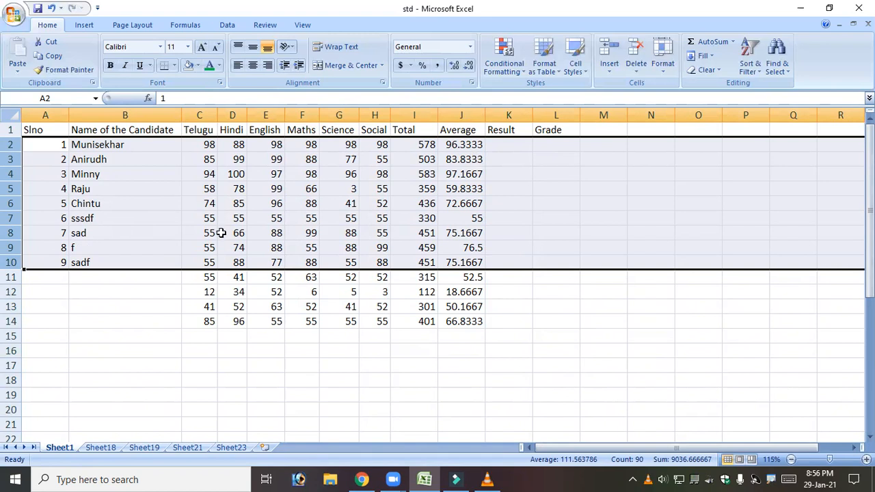
Examine the cell size commands, including the Column Width dialog, without changing any size
left_click(657, 60)
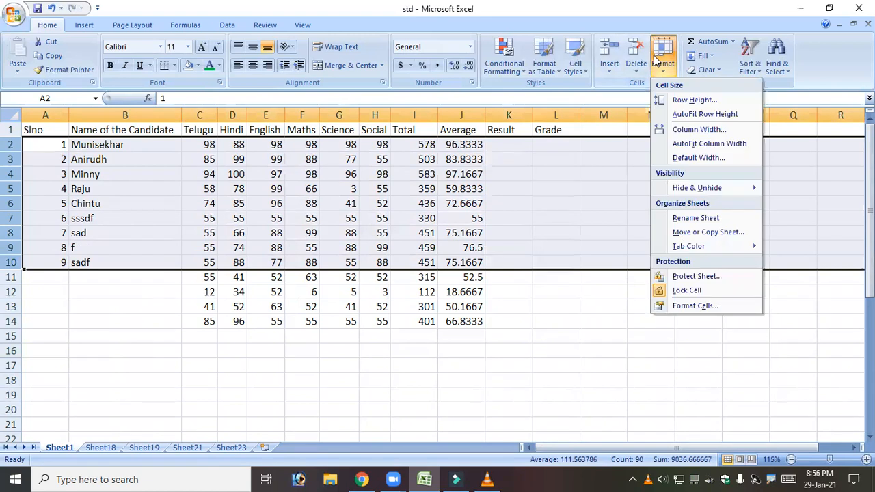
left_click(699, 129)
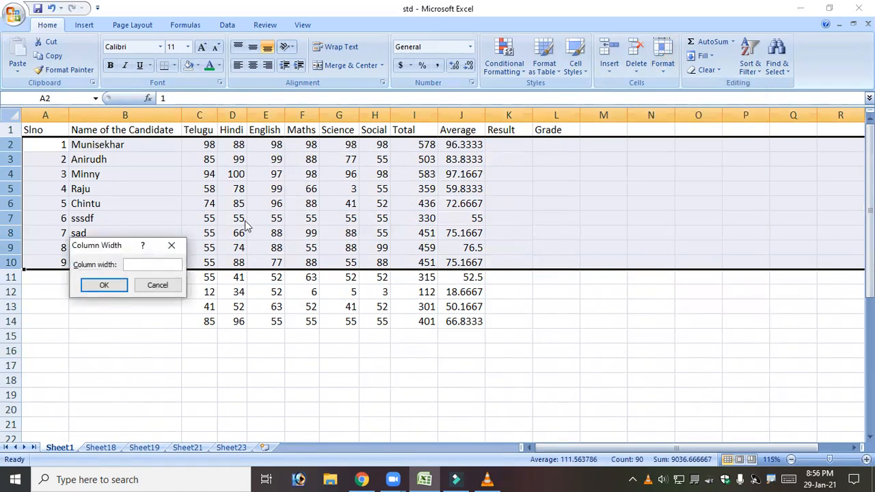
left_click(180, 243)
left_click(662, 61)
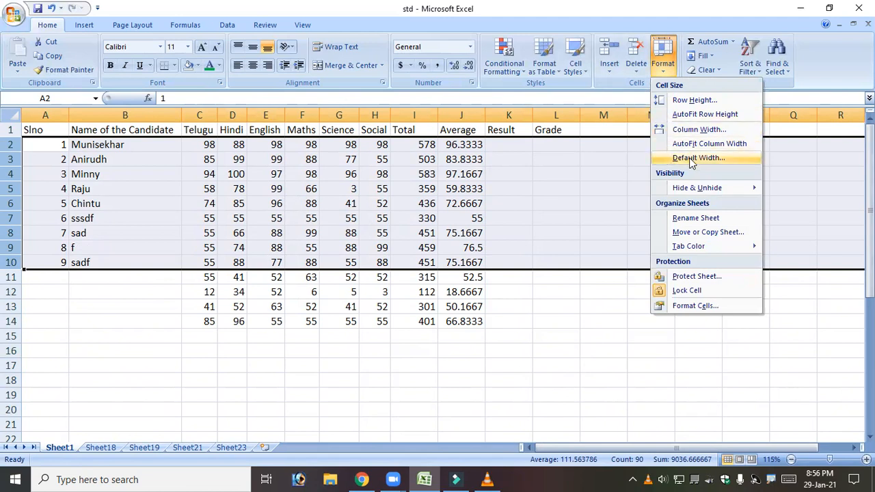
left_click(318, 186)
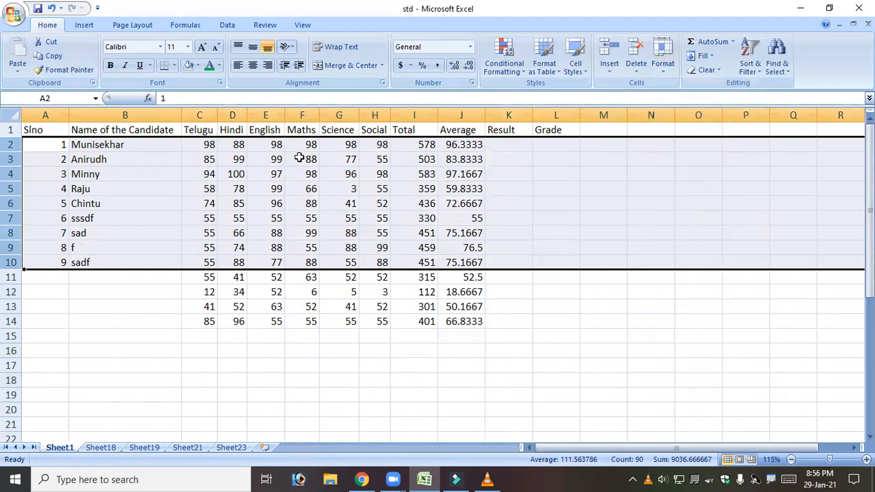
left_click(660, 71)
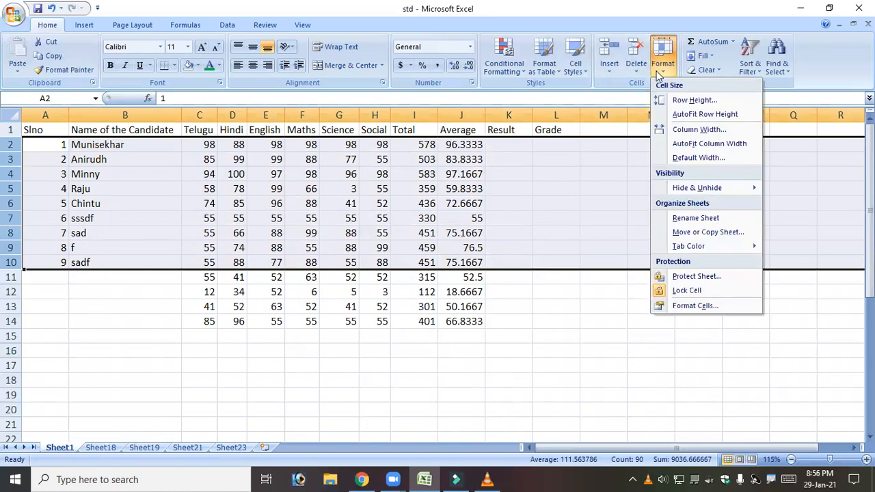
left_click(520, 208)
left_click(265, 189)
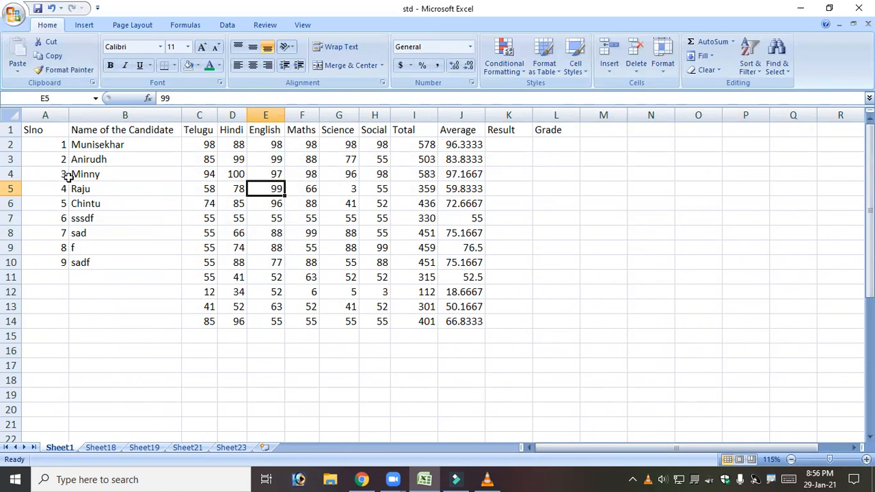
Hide rows 3 and 4 of the marks table, using cells A3:A4 as the selection
left_click_drag(61, 162, 465, 171)
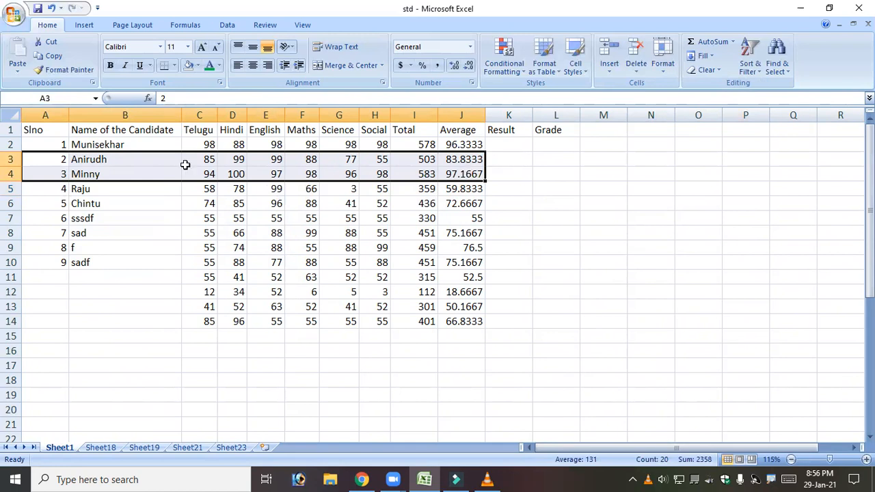
left_click_drag(31, 157, 106, 177)
left_click(70, 172)
left_click_drag(58, 164, 58, 175)
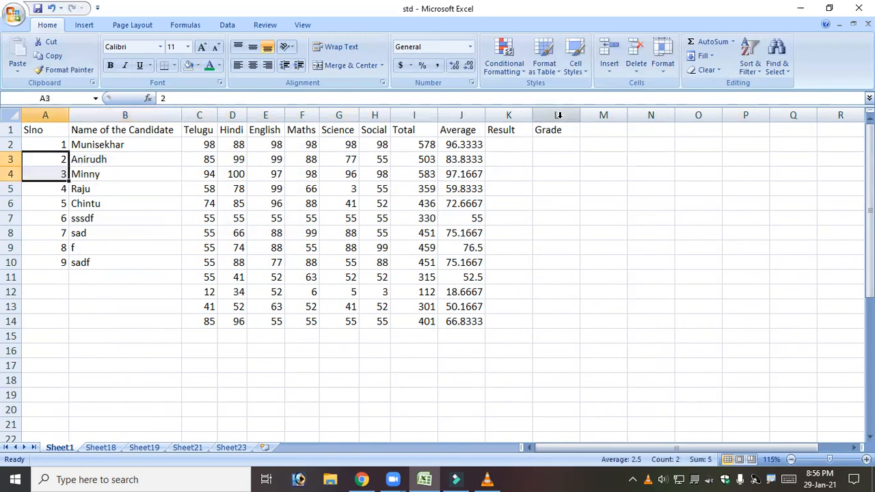
left_click(662, 68)
mouse_move(706, 191)
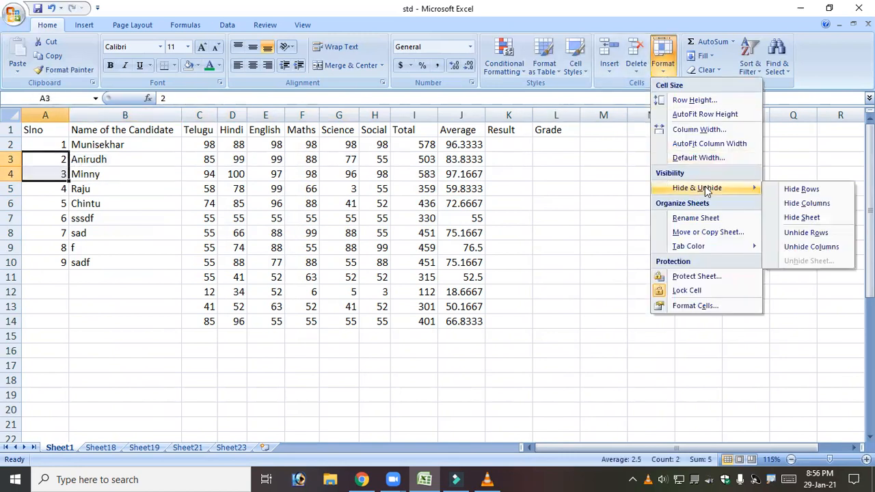
left_click(827, 195)
left_click(148, 175)
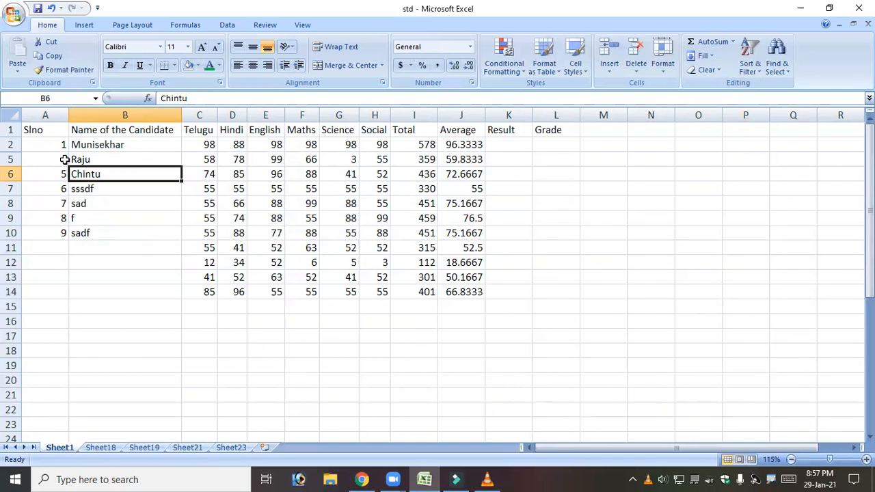
Try twice to unhide the hidden rows 3 and 4 with only cell A5 selected
left_click(60, 158)
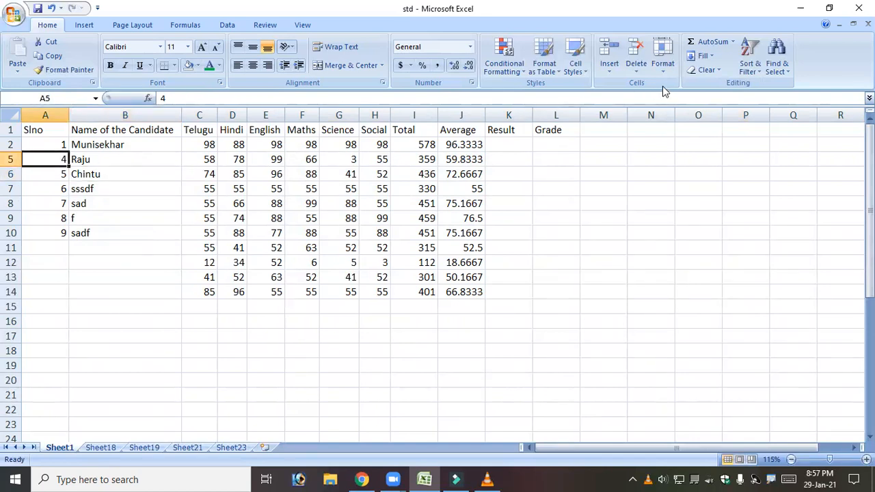
left_click(662, 62)
mouse_move(704, 187)
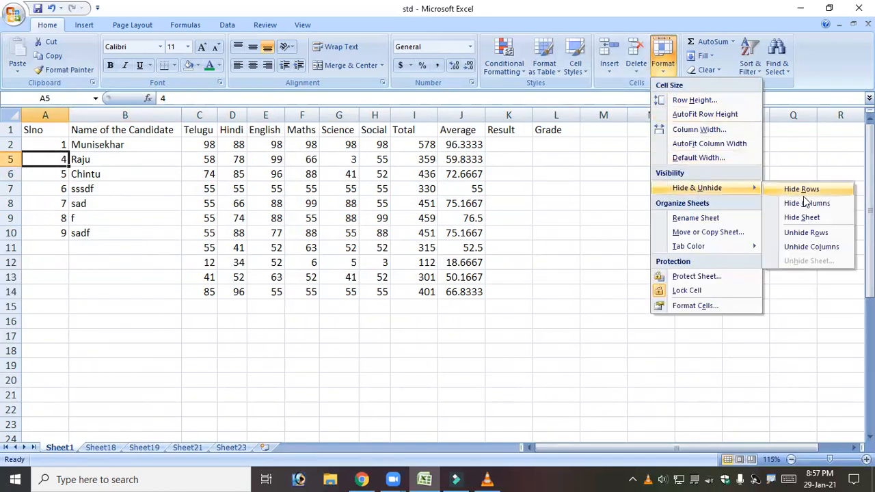
left_click(825, 234)
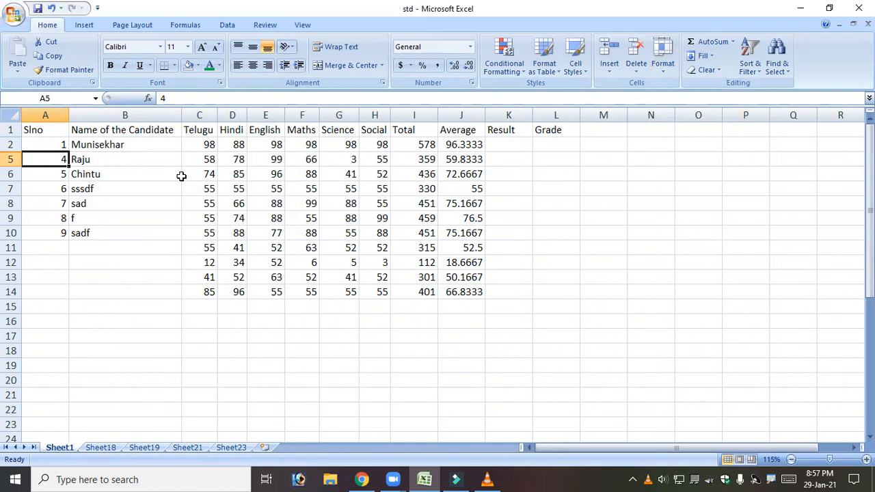
left_click(663, 67)
mouse_move(707, 190)
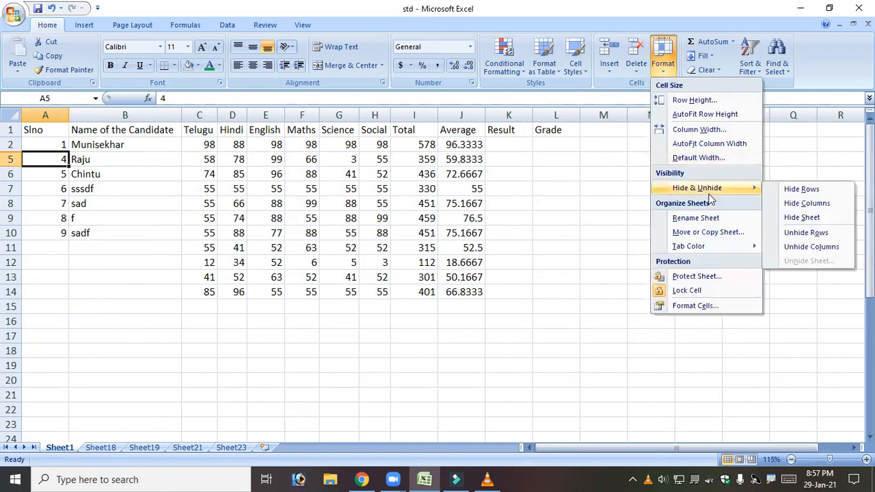
left_click(801, 234)
left_click(99, 199)
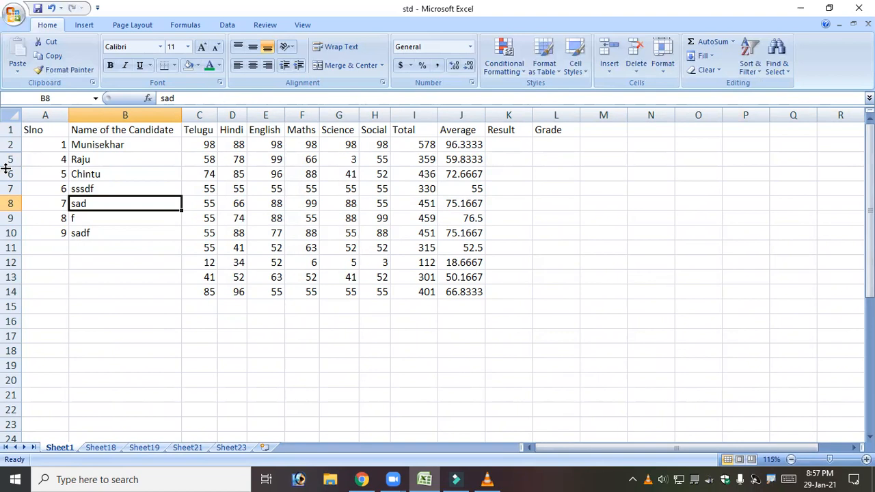
Unhide rows 3 and 4 by selecting across the gap from A2 to A5
left_click_drag(55, 144, 55, 171)
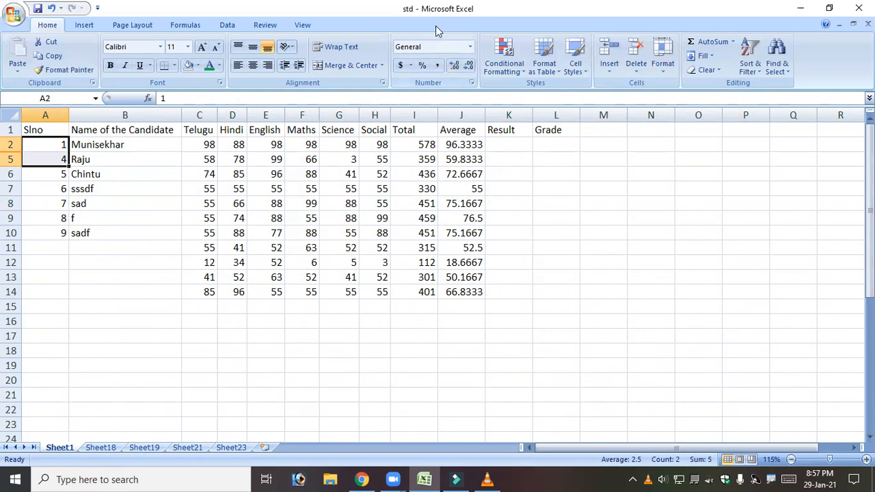
left_click(657, 60)
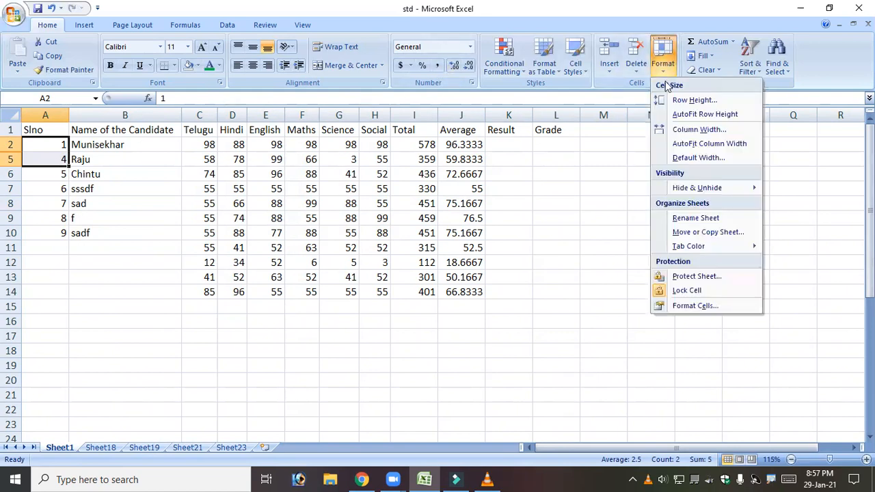
mouse_move(715, 191)
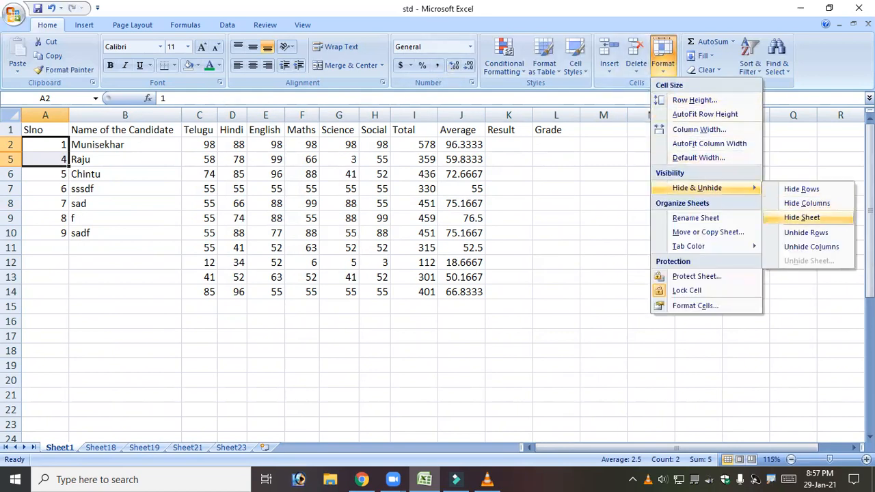
left_click(823, 235)
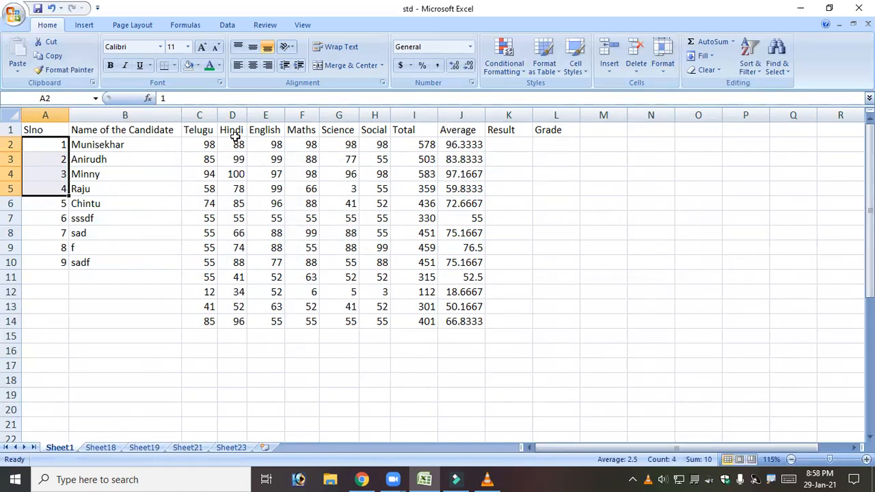
Hide the Hindi and English columns (D and E), using their header cells as the selection
left_click_drag(235, 129, 272, 132)
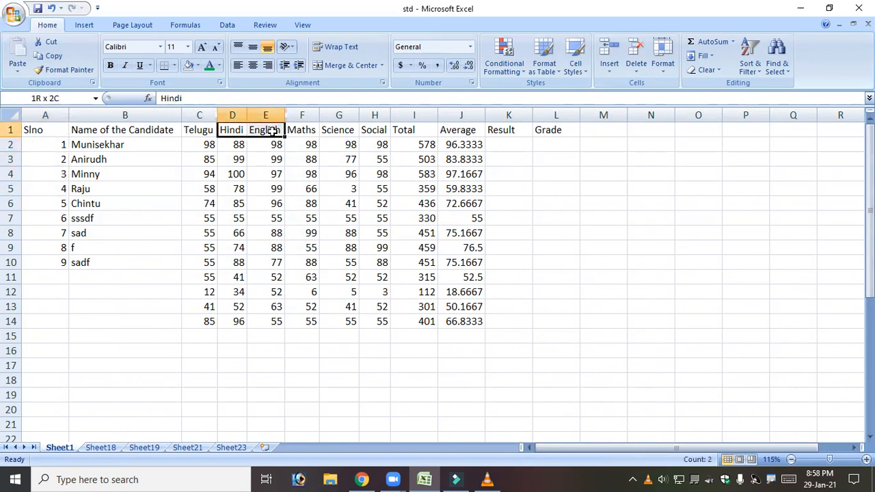
left_click(659, 69)
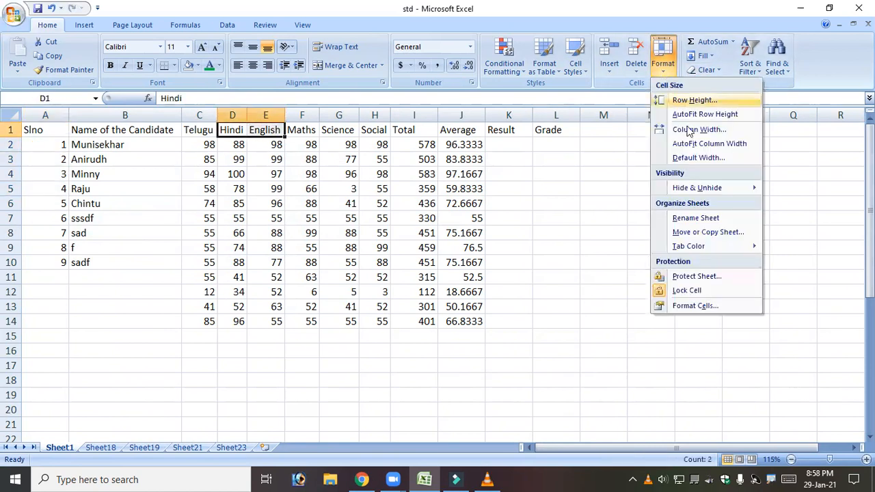
mouse_move(708, 188)
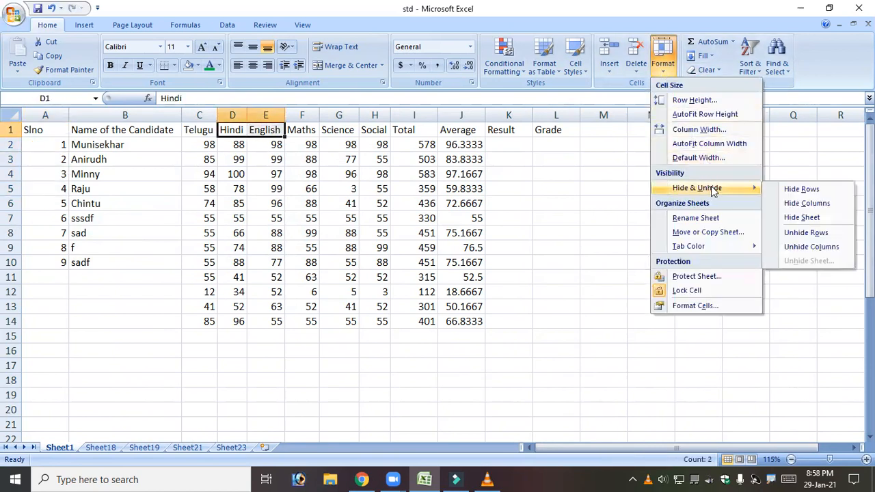
left_click(825, 205)
left_click(278, 188)
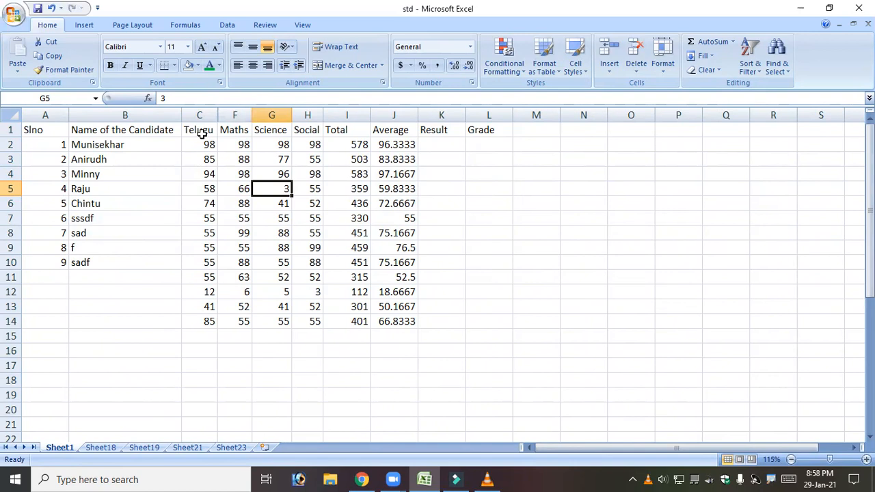
Unhide columns D and E by selecting the Telugu and Maths headers on either side of the gap
left_click_drag(202, 132, 250, 134)
left_click(661, 68)
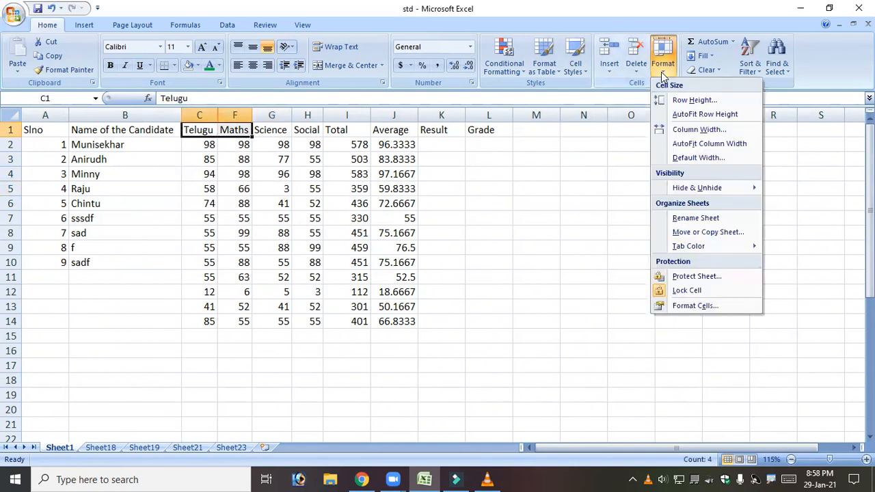
mouse_move(731, 191)
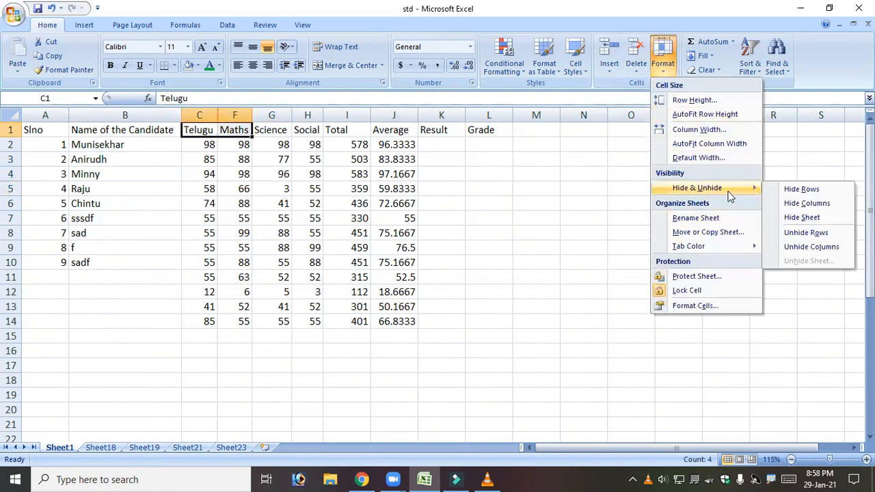
left_click(814, 246)
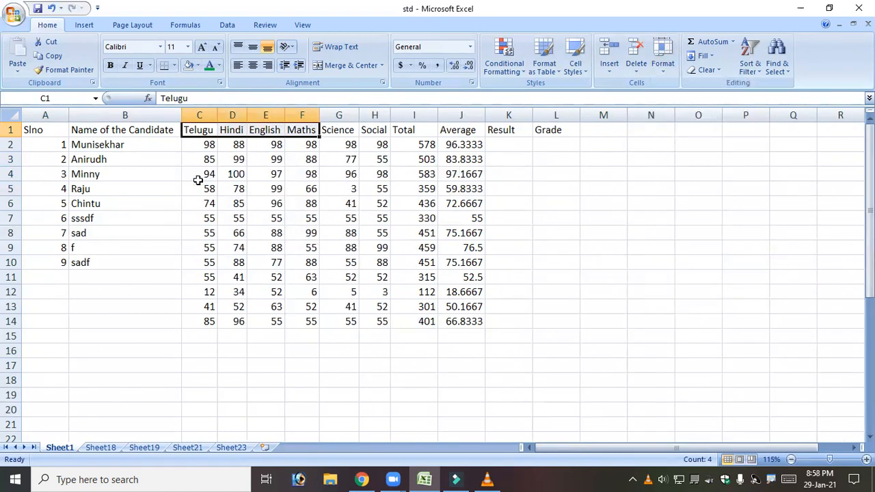
left_click(146, 193)
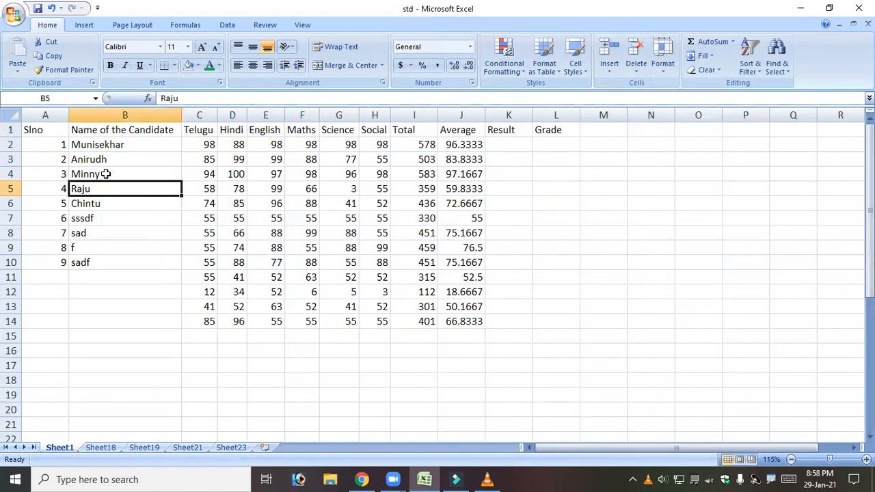
Hide the header row (row 1) of the marks table, with cell A1 selected
left_click(34, 130)
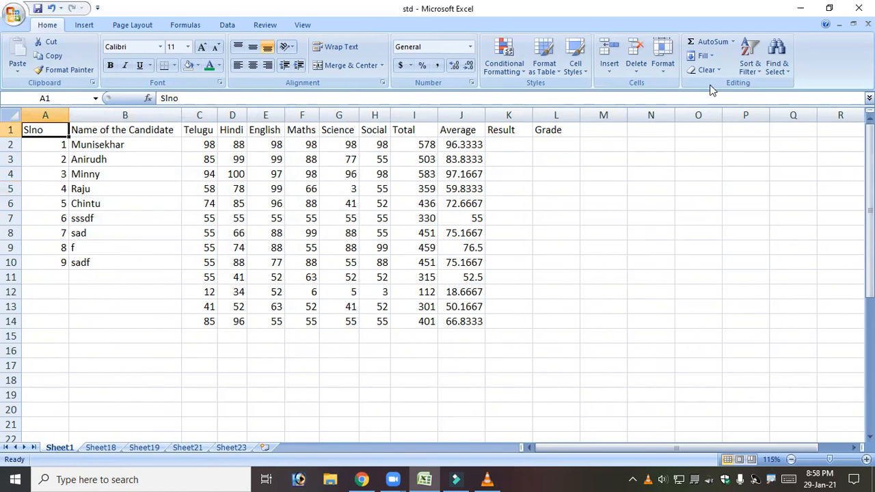
left_click(674, 68)
mouse_move(709, 187)
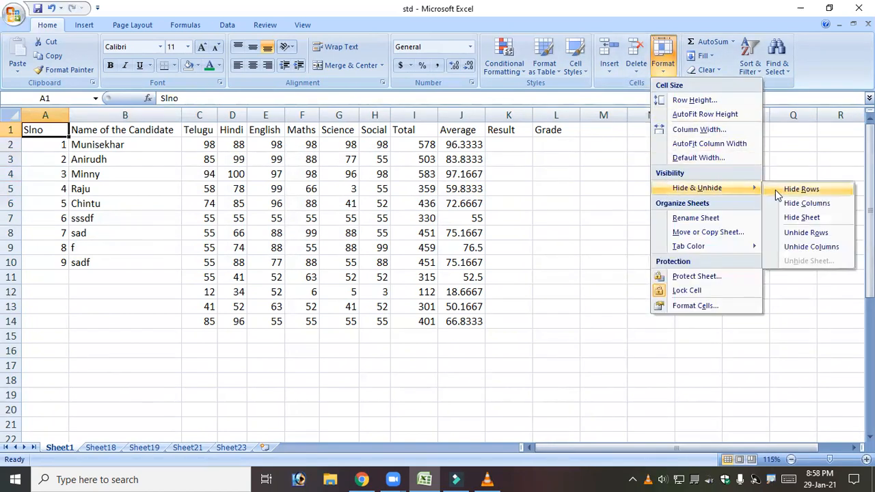
left_click(817, 191)
Hide the serial number column (column A), with cell A2 selected
left_click(53, 131)
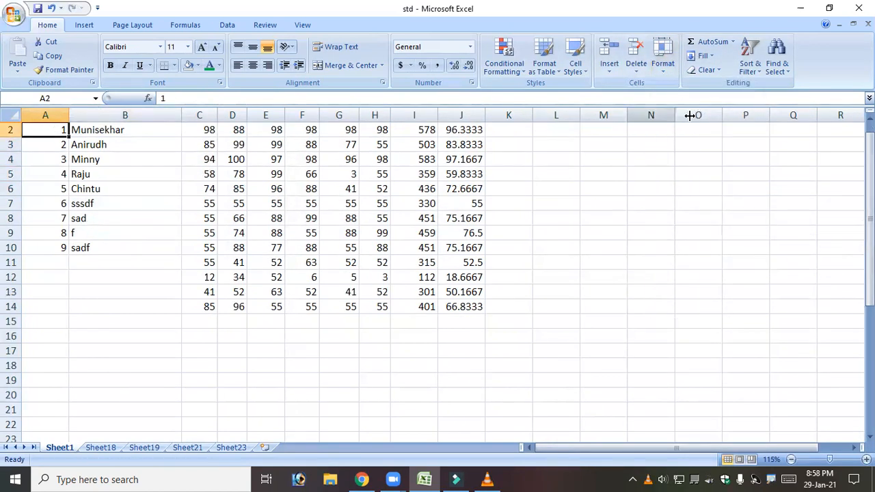
left_click(660, 72)
mouse_move(710, 192)
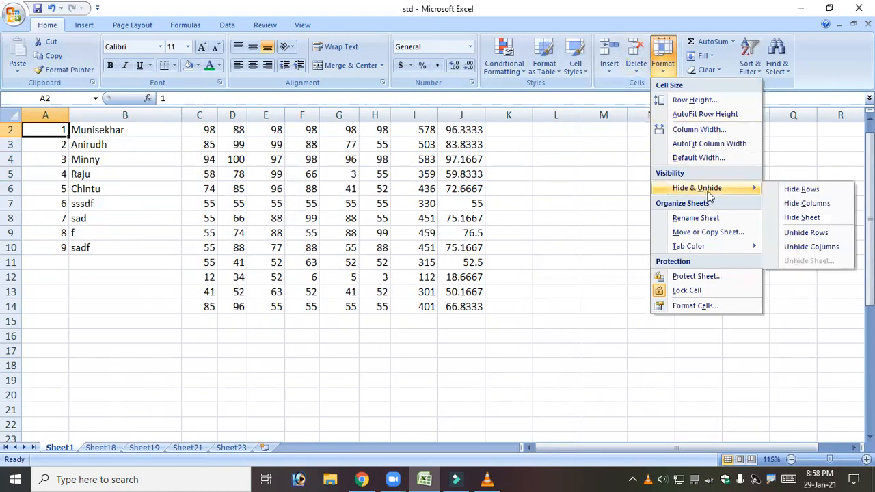
left_click(817, 204)
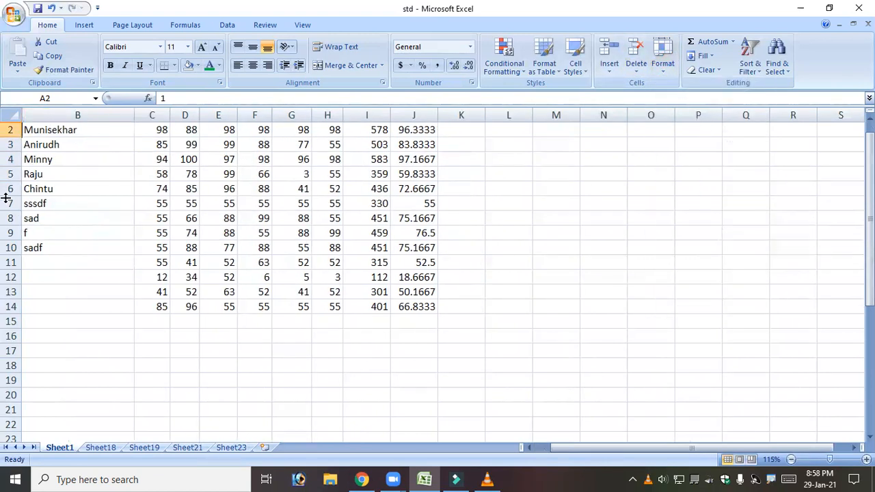
Unhide the header row (row 1) of the marks table with the whole sheet selected
left_click(62, 149)
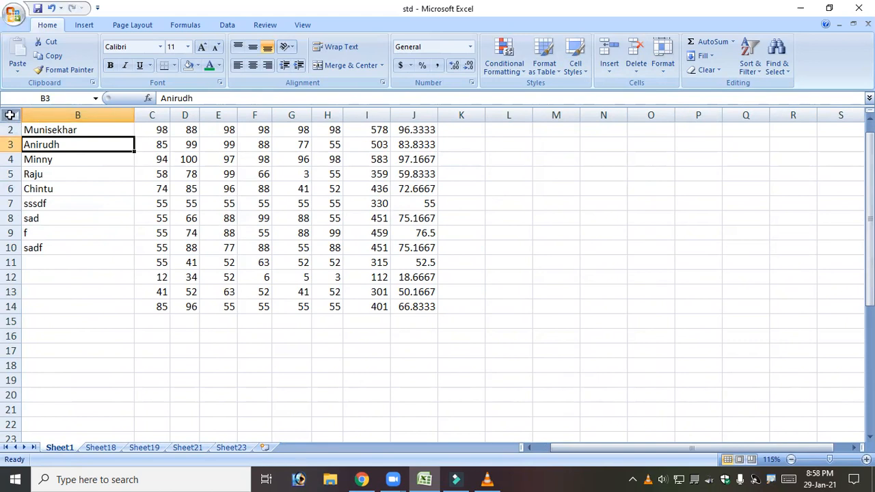
left_click(10, 115)
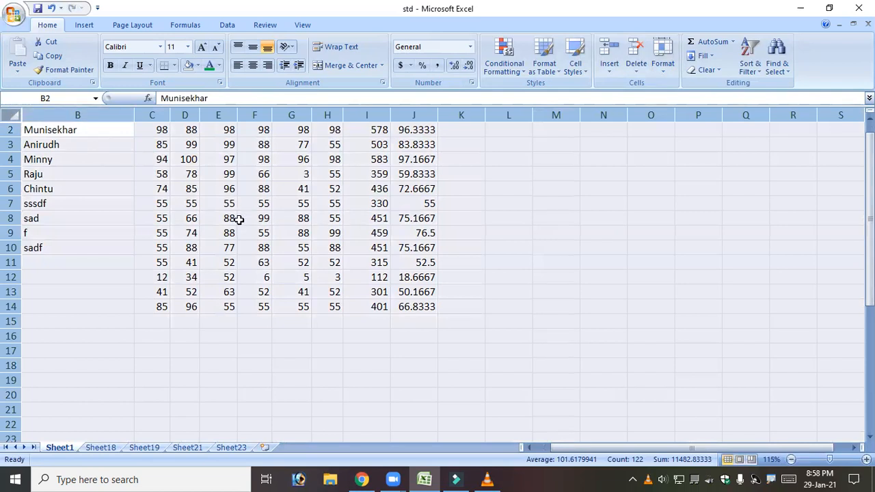
left_click(663, 60)
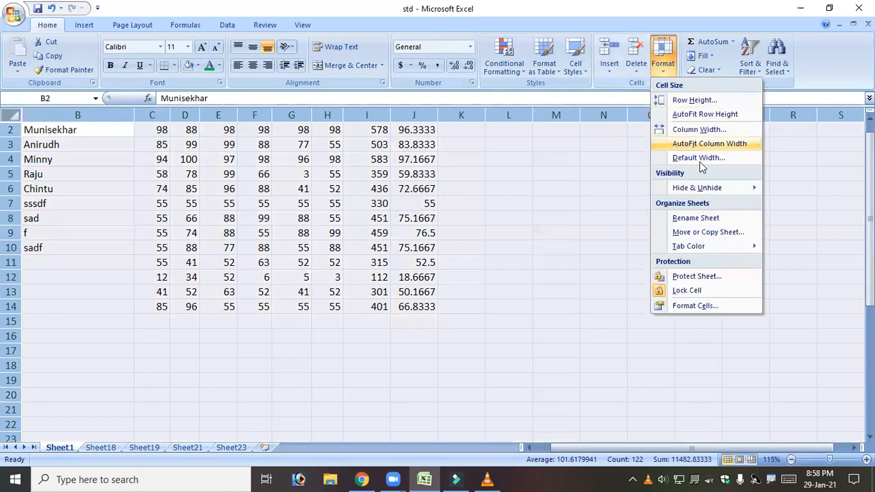
mouse_move(714, 190)
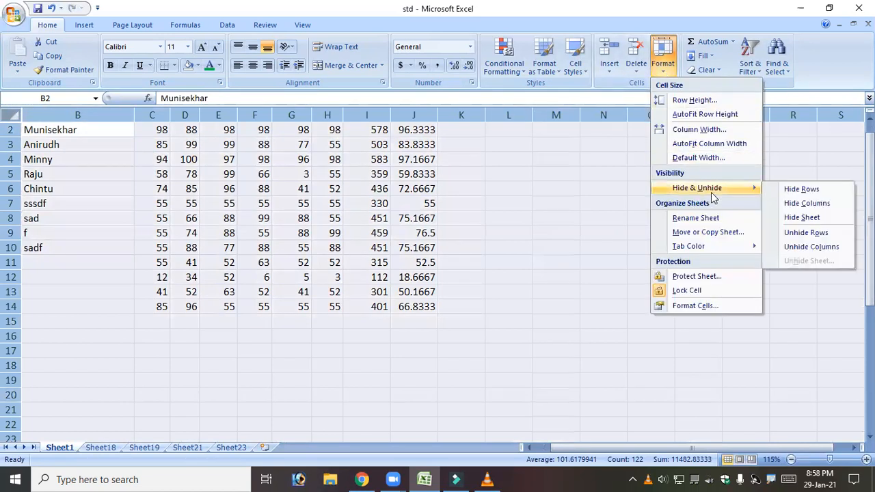
left_click(820, 234)
Unhide the serial number column (column A) and clear the whole-sheet selection
left_click(661, 68)
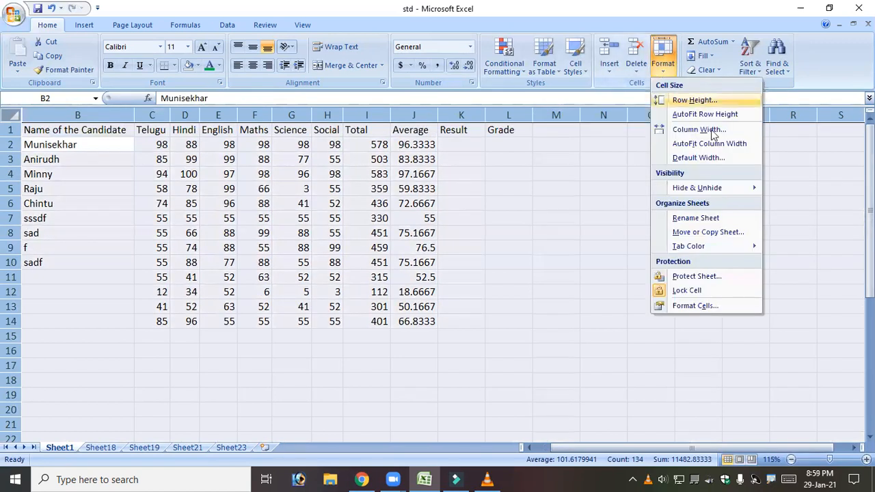
mouse_move(739, 194)
left_click(818, 245)
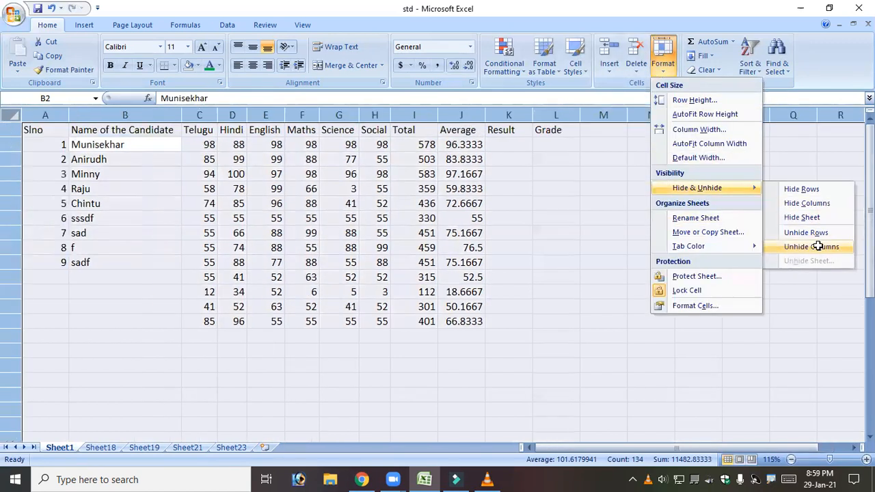
left_click(144, 173)
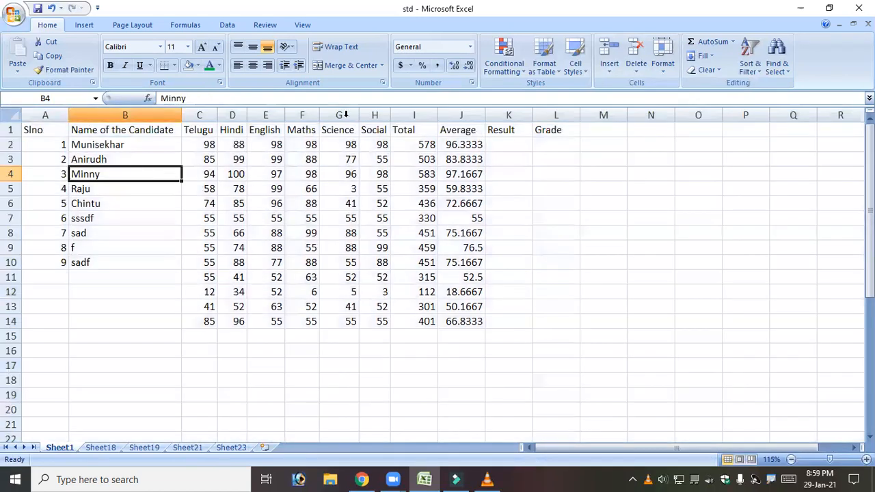
Look through Sheet18, Sheet19 and Sheet21 and return to the marks table on Sheet1
left_click(660, 74)
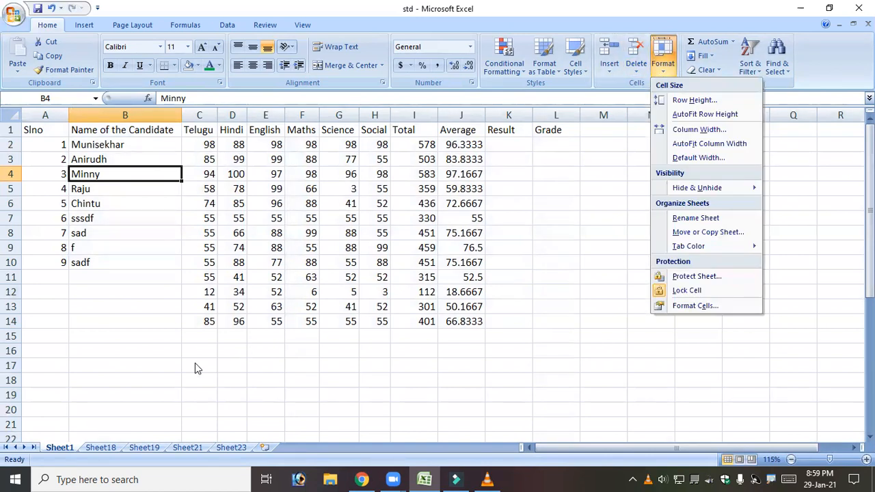
left_click(65, 450)
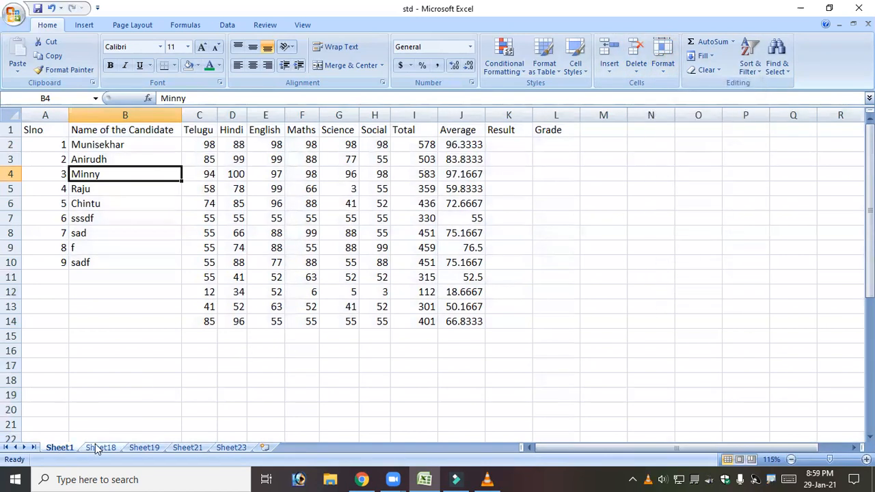
left_click(97, 448)
left_click(146, 452)
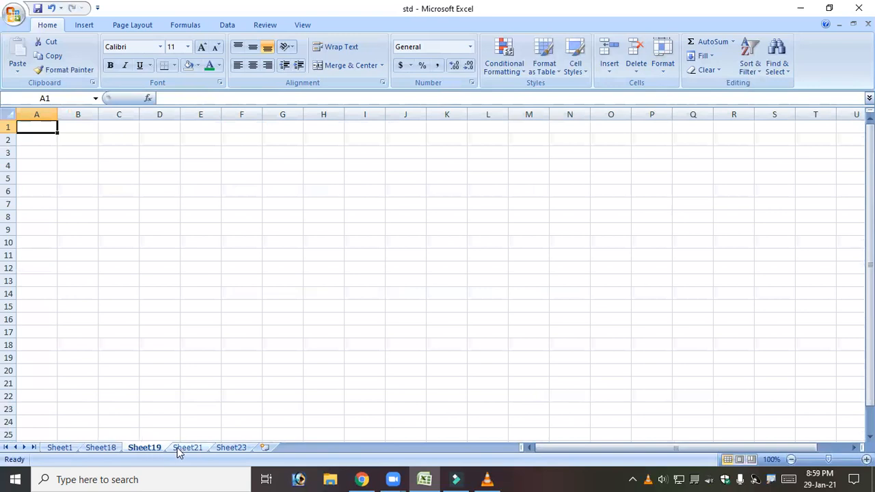
left_click(183, 451)
left_click(149, 449)
left_click(59, 448)
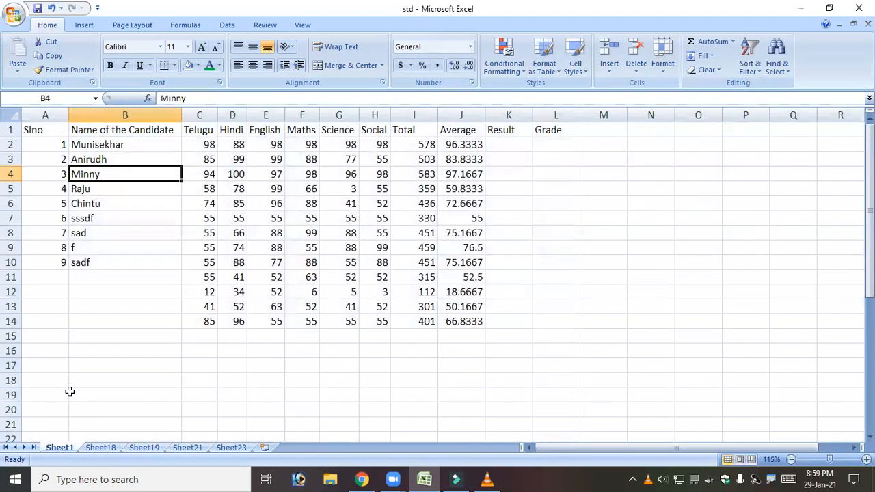
left_click(101, 449)
left_click(149, 448)
left_click(184, 450)
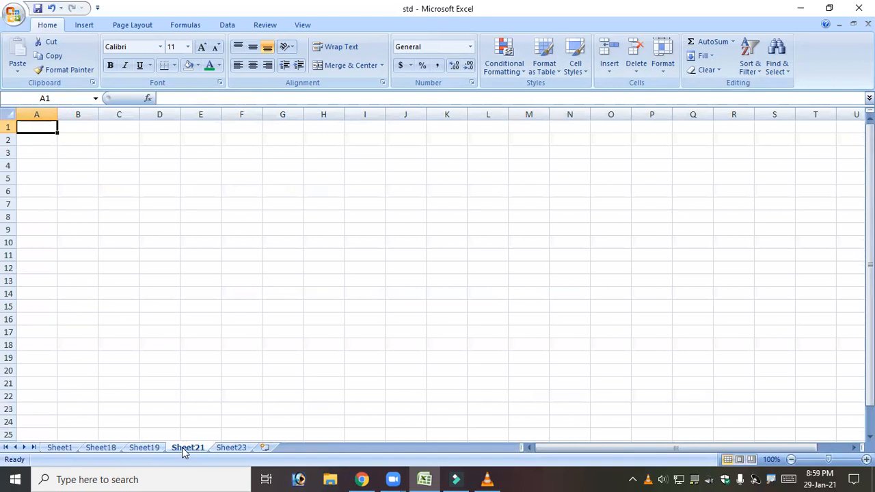
left_click(109, 449)
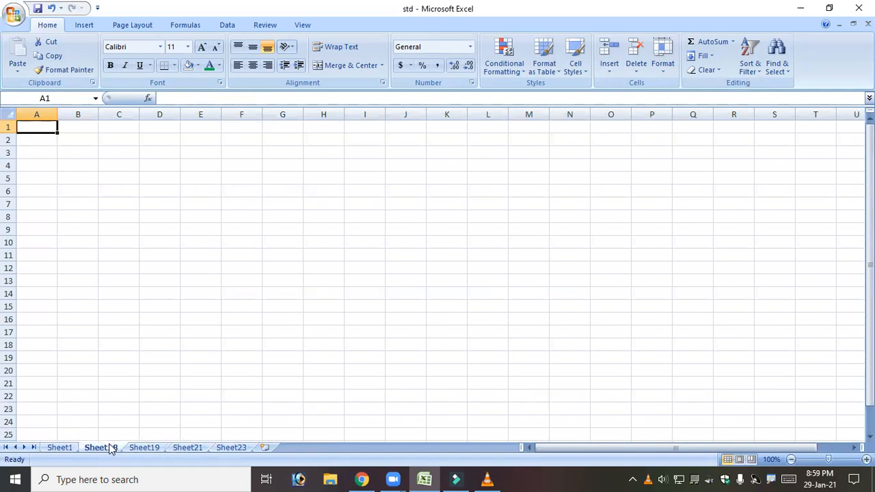
left_click(68, 449)
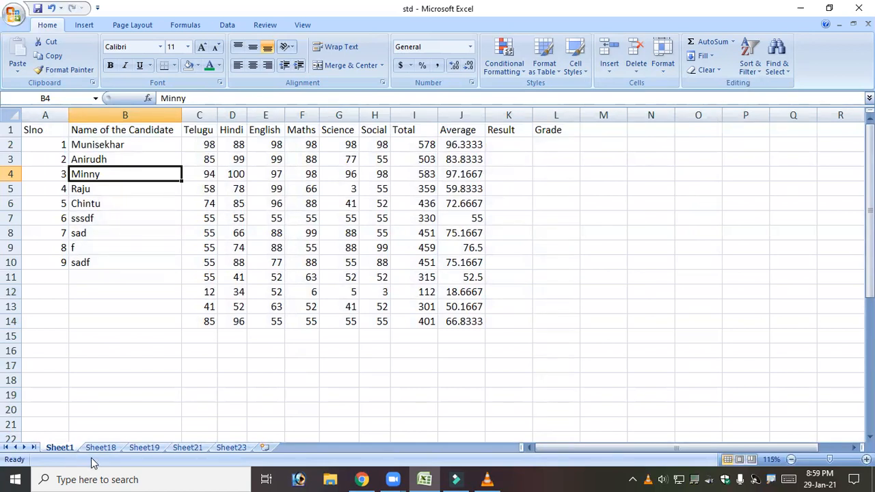
Rename Sheet1, which holds the marks table, with a person's short name
left_click(665, 68)
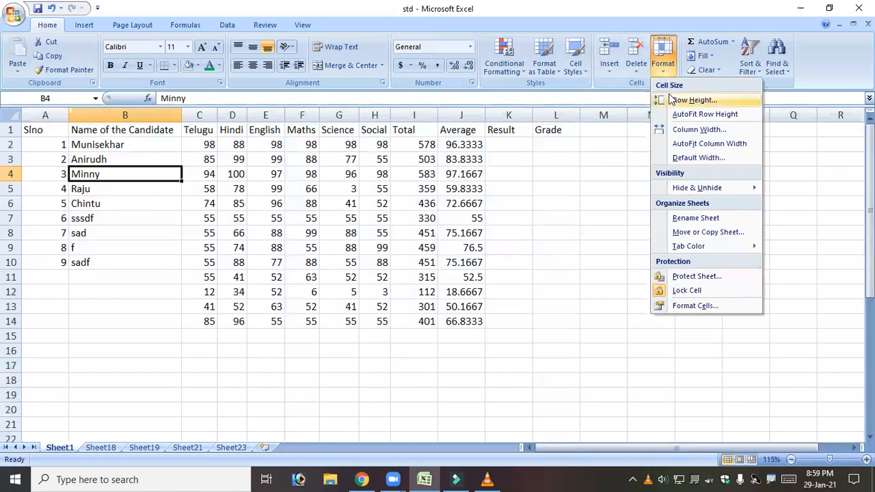
left_click(726, 216)
type("Sekhar")
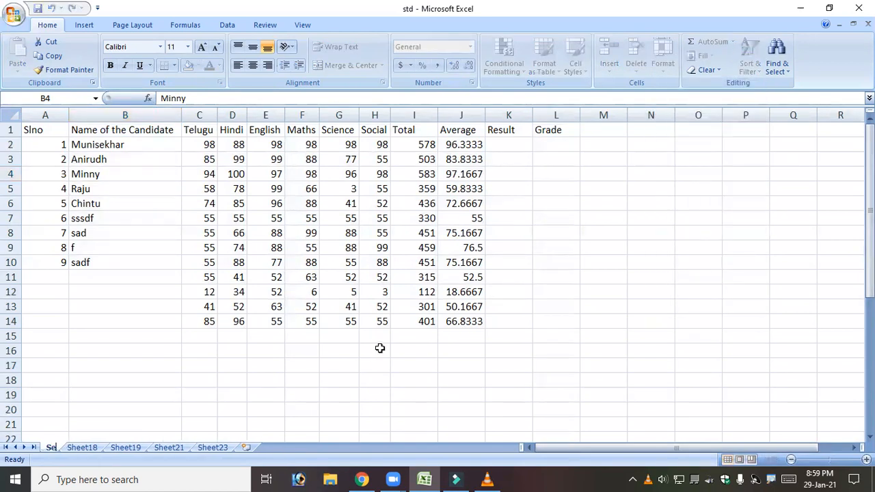
key("Return")
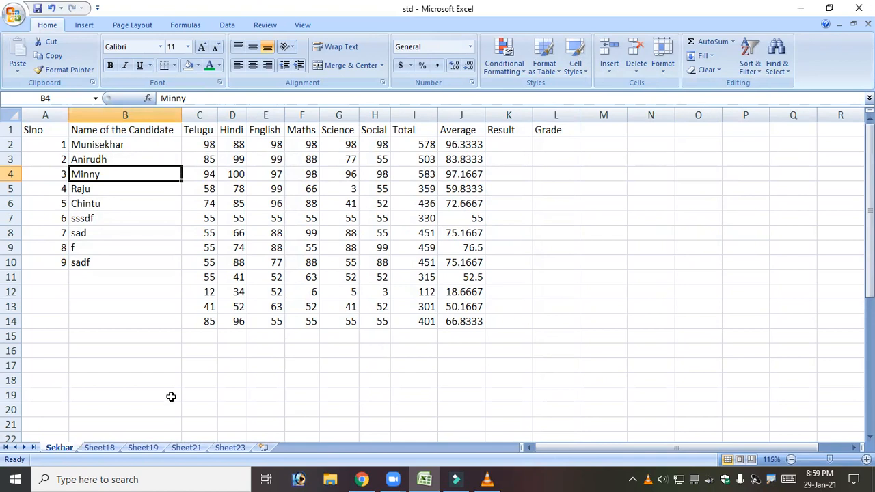
Rename Sheet18 with the student name listed in cell B2 of the marks table
scroll(117, 417, "down", 1)
left_click(102, 448)
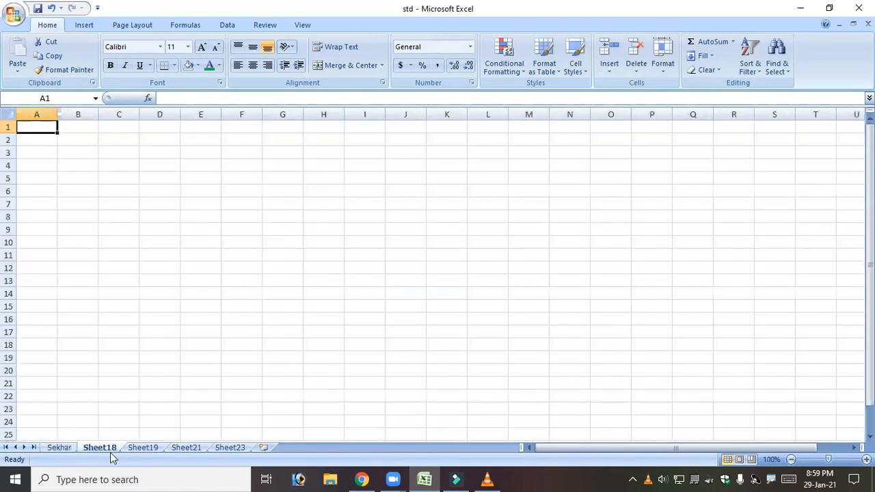
right_click(101, 448)
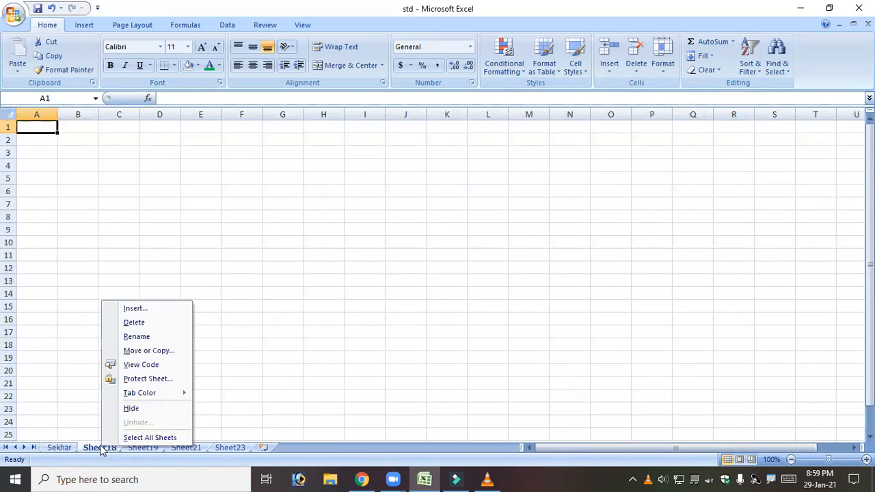
left_click(141, 340)
type("Munisekhar")
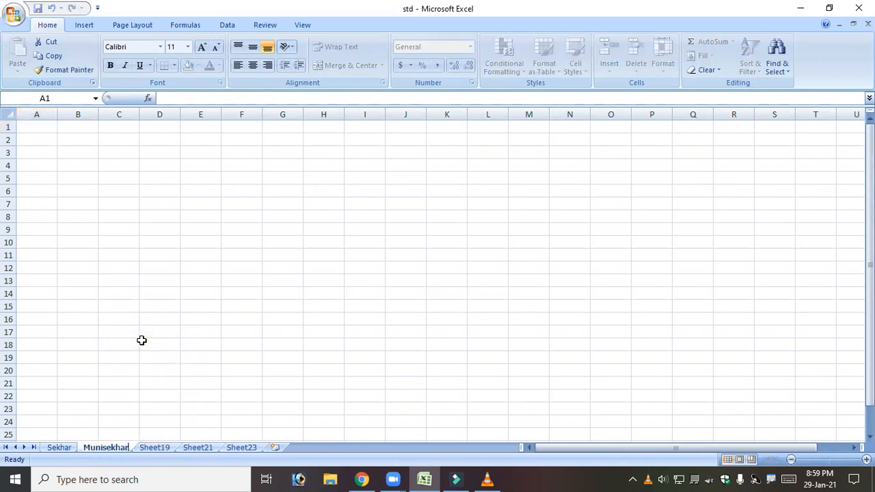
key("Return")
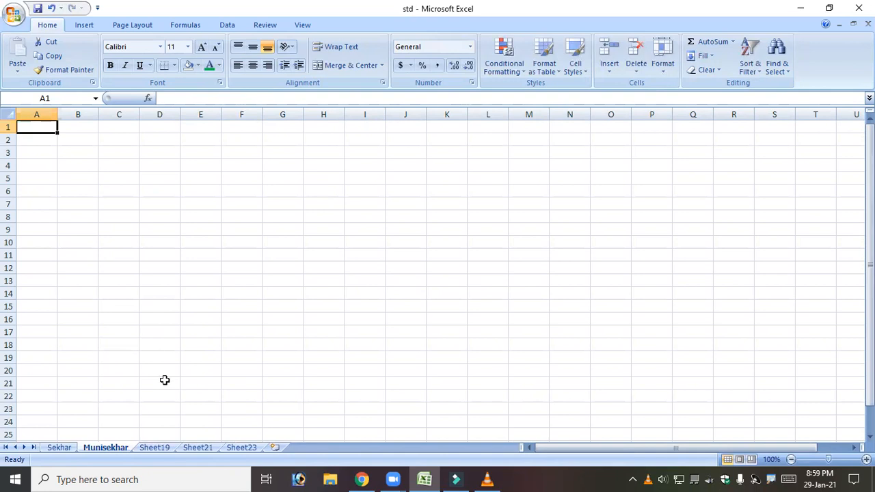
Rename Sheet19 with the student name listed in cell B3 of the marks table
double_click(167, 446)
type("Anirud")
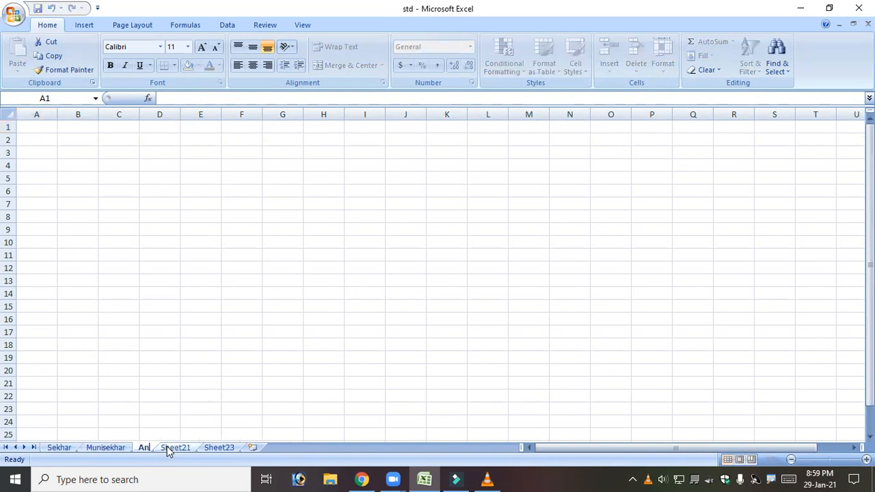
type("h")
key("Return")
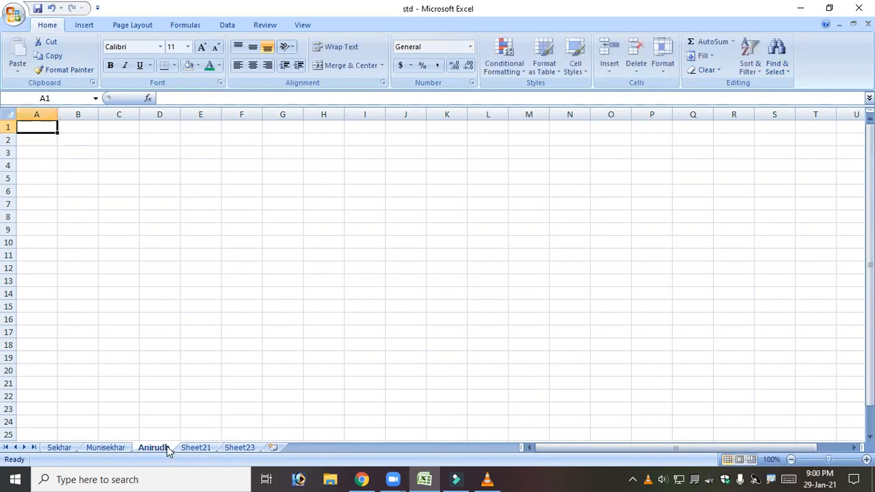
Rename Sheet21 with a name in capitals and Sheet23 with another name in lowercase
double_click(186, 448)
type("NIPUNA")
key("Return")
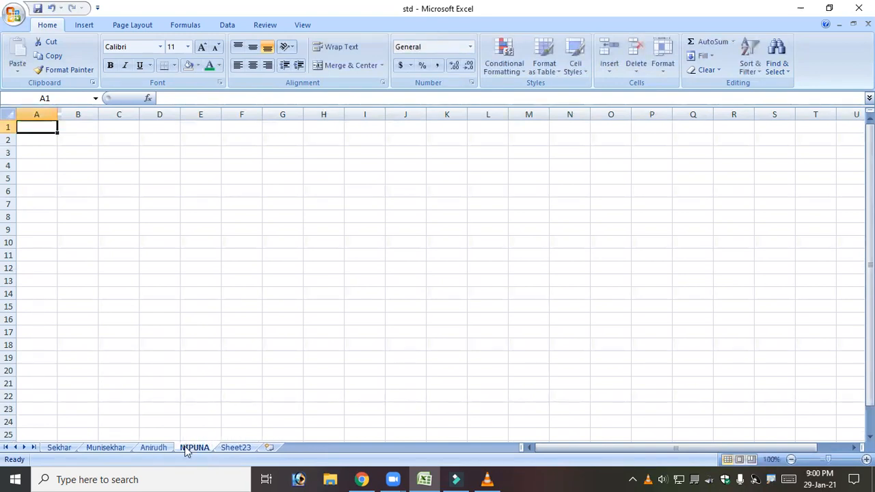
double_click(227, 448)
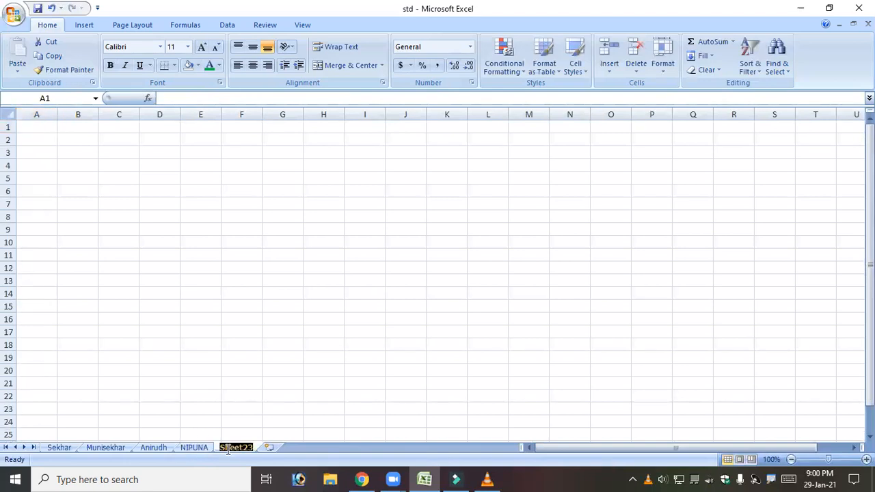
type("lakshmi")
key("Return")
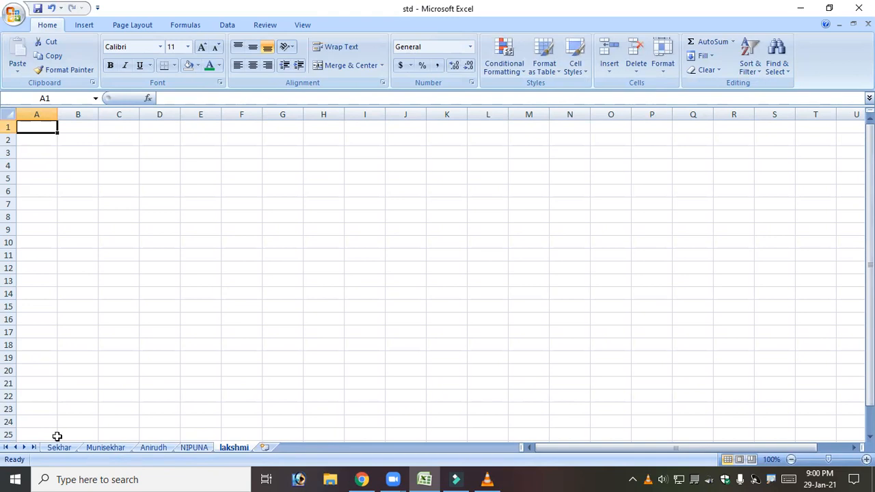
Go through the five renamed sheets and give the marks sheet's tab a dark color
left_click(59, 448)
left_click(96, 451)
left_click(162, 452)
left_click(193, 451)
left_click(232, 450)
left_click(57, 451)
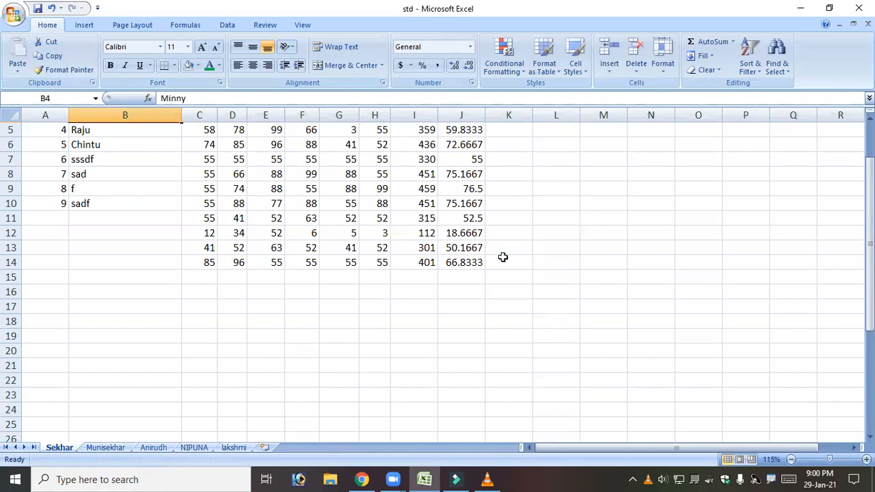
left_click(662, 68)
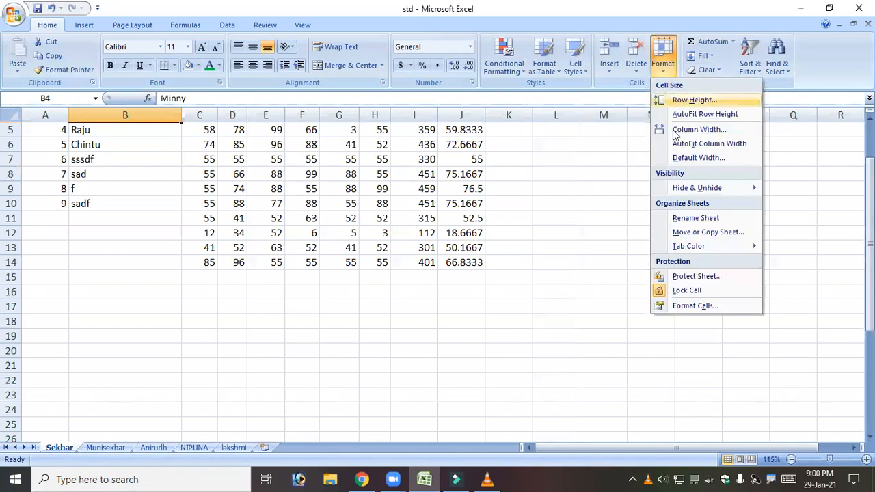
mouse_move(711, 246)
left_click(634, 328)
Set the tab color of the second sheet to the standard light blue
left_click(106, 448)
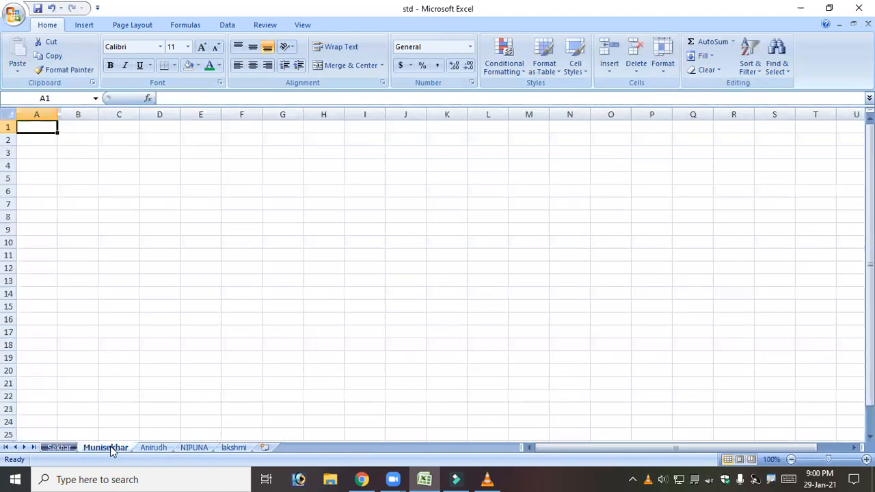
right_click(111, 451)
mouse_move(156, 397)
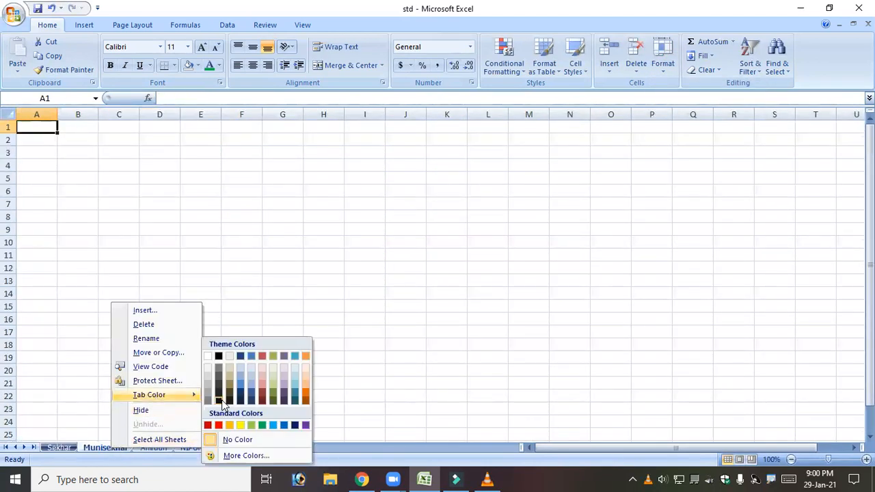
left_click(273, 425)
Set the third sheet's tab color to standard yellow and check it from the neighboring sheet
left_click(154, 448)
right_click(158, 451)
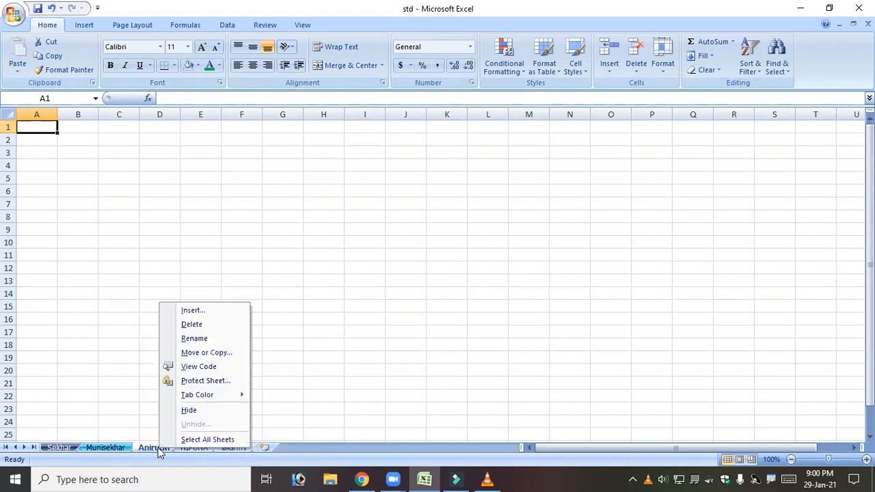
mouse_move(199, 400)
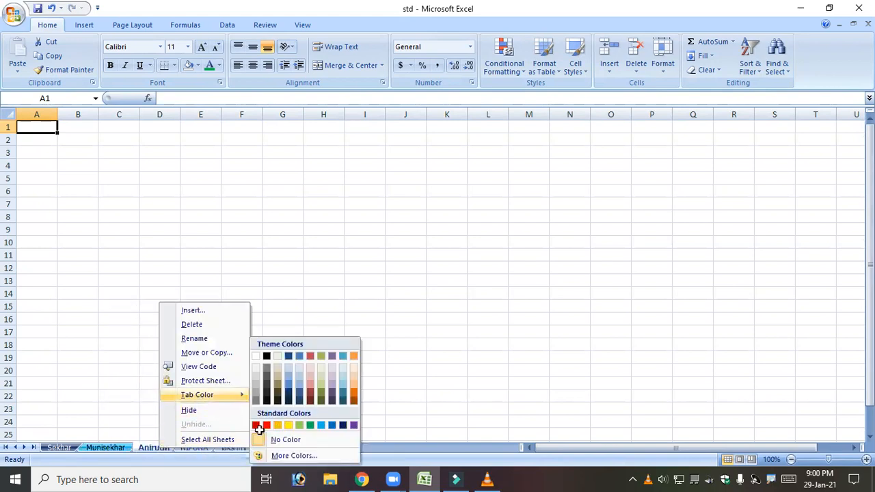
left_click(289, 425)
left_click(190, 450)
left_click(158, 449)
Remove the second sheet's tab color with No Color and check it from the third sheet
left_click(117, 450)
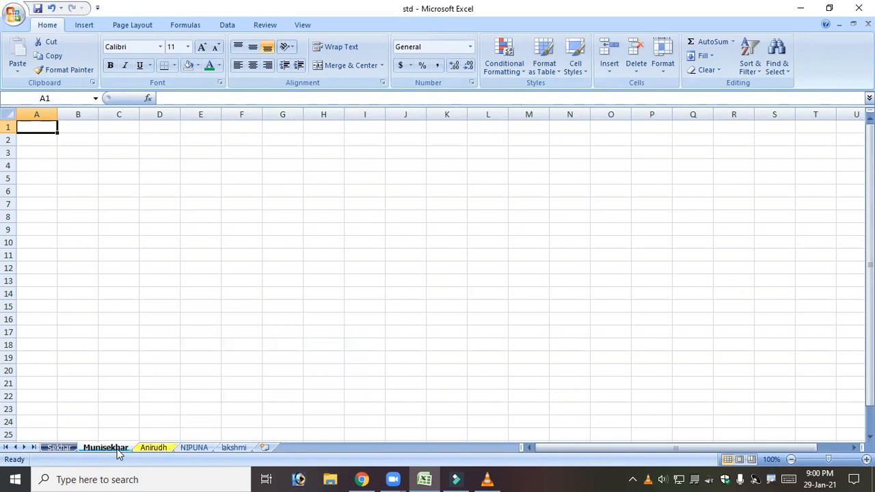
right_click(118, 452)
mouse_move(164, 399)
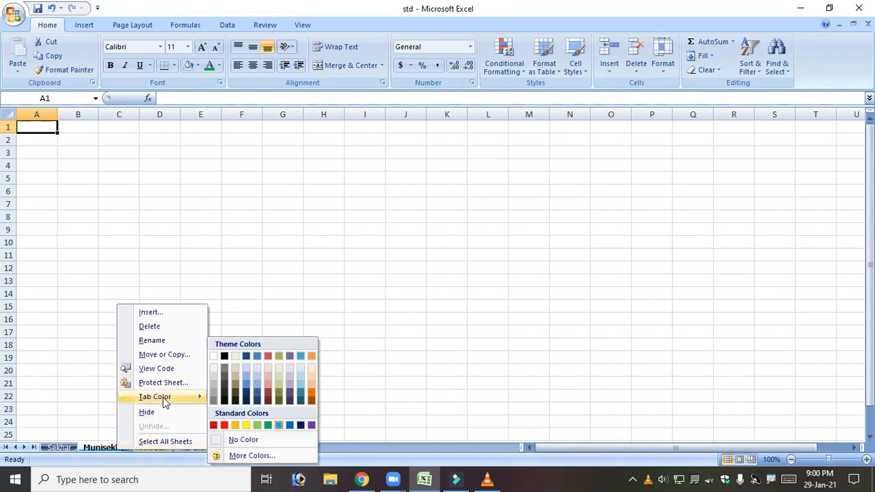
left_click(241, 442)
left_click(153, 449)
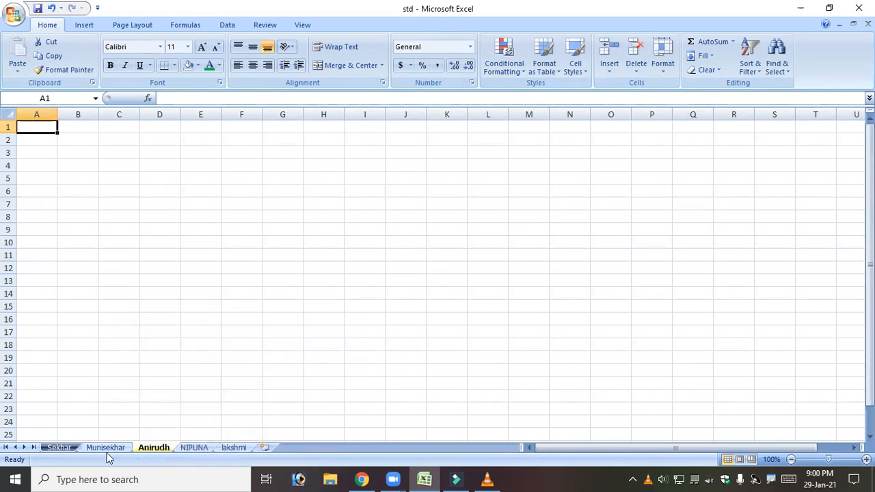
Rename the first sheet, which holds the marks table, as Sheet1
left_click(68, 454)
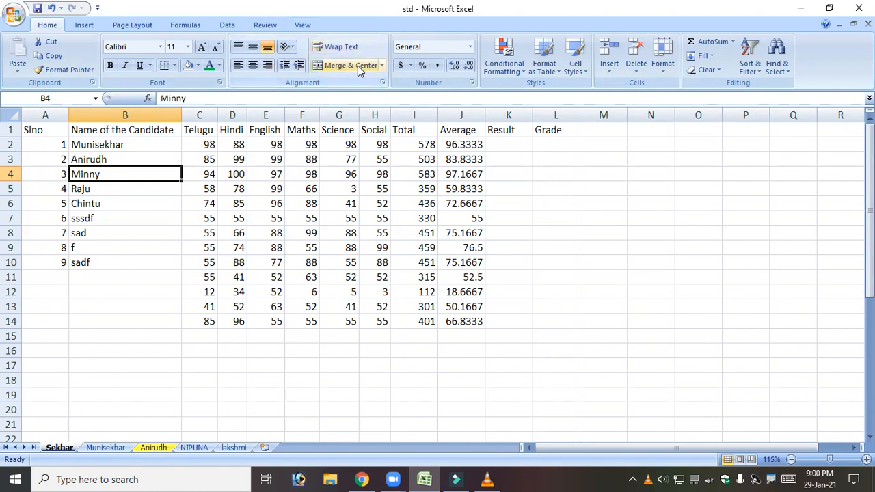
left_click(60, 453)
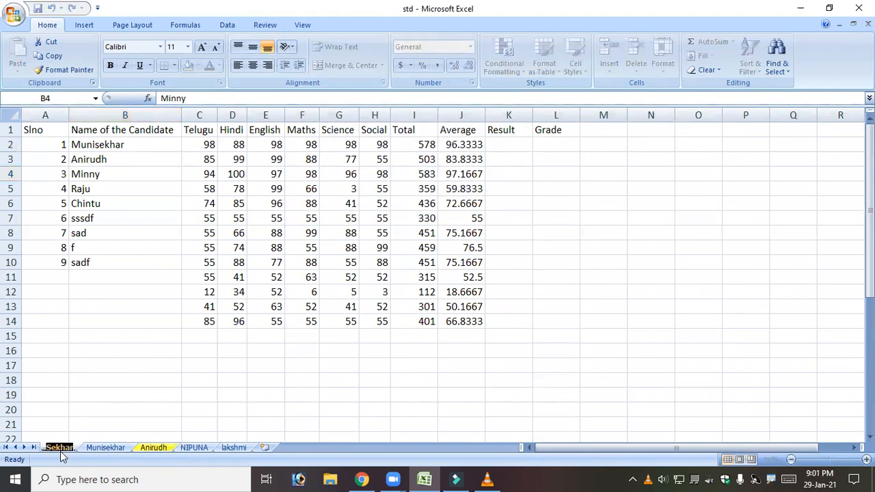
type("Sheet1")
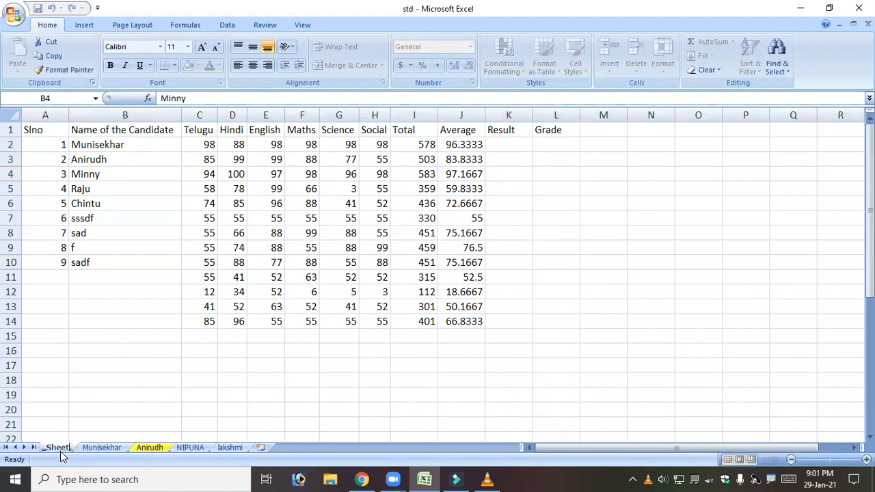
key("Return")
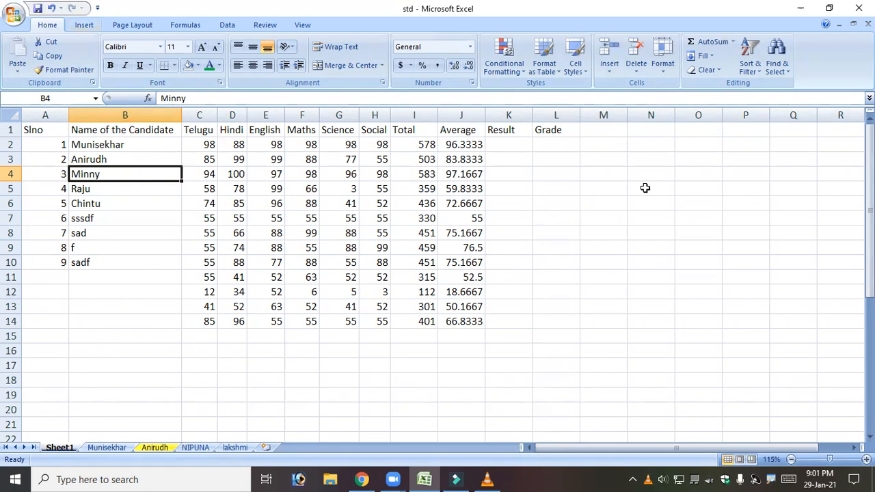
left_click(419, 203)
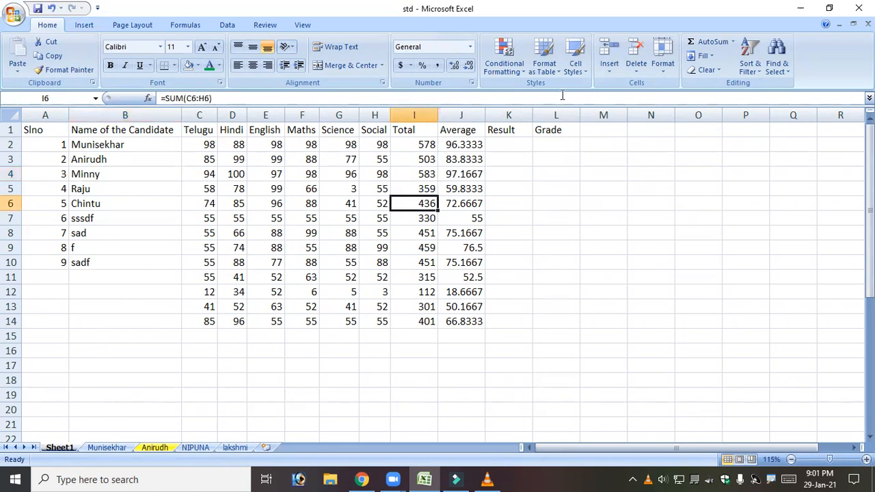
left_click(598, 291)
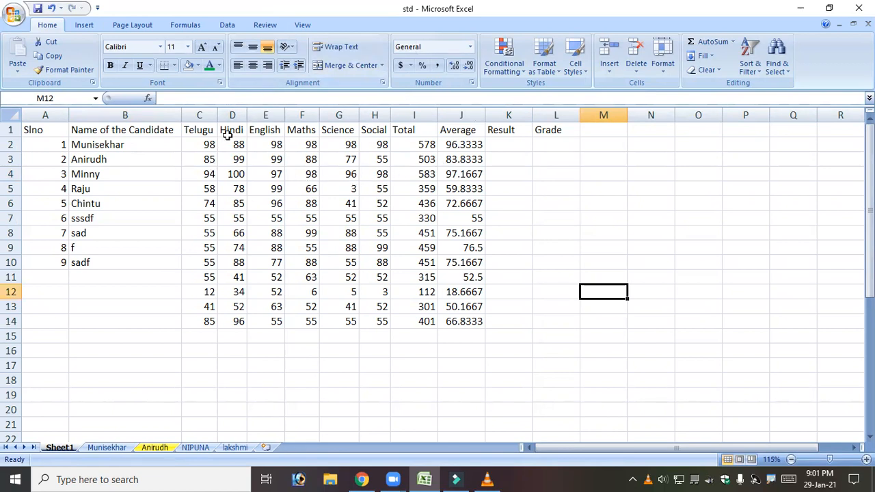
left_click(251, 149)
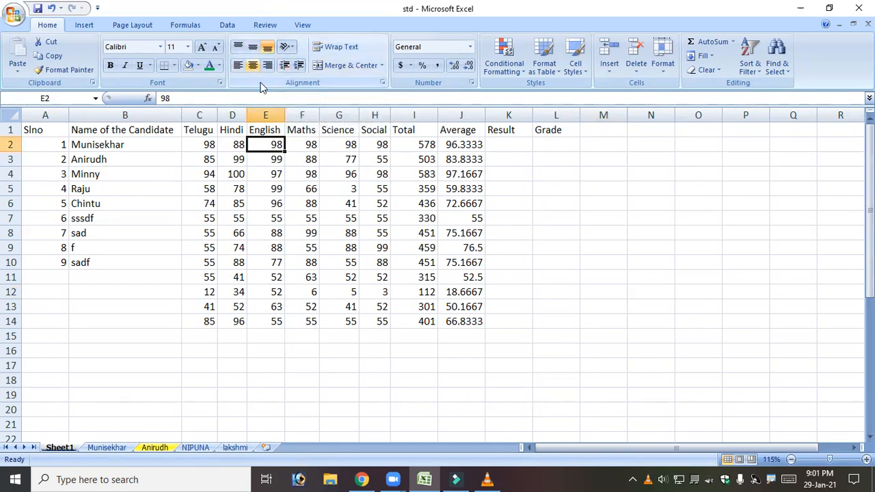
left_click(244, 176)
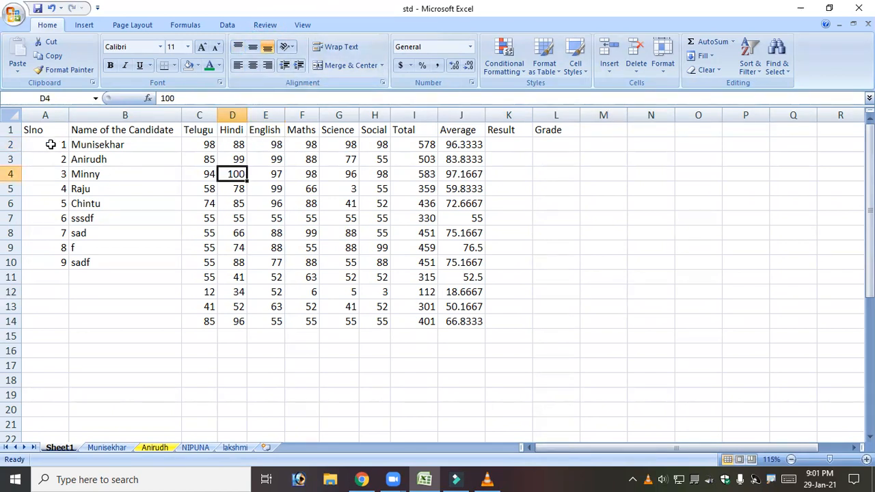
Try center, left and right alignment in turn on the headings in A1:K1 of the marks table
left_click_drag(33, 130, 521, 132)
left_click(252, 65)
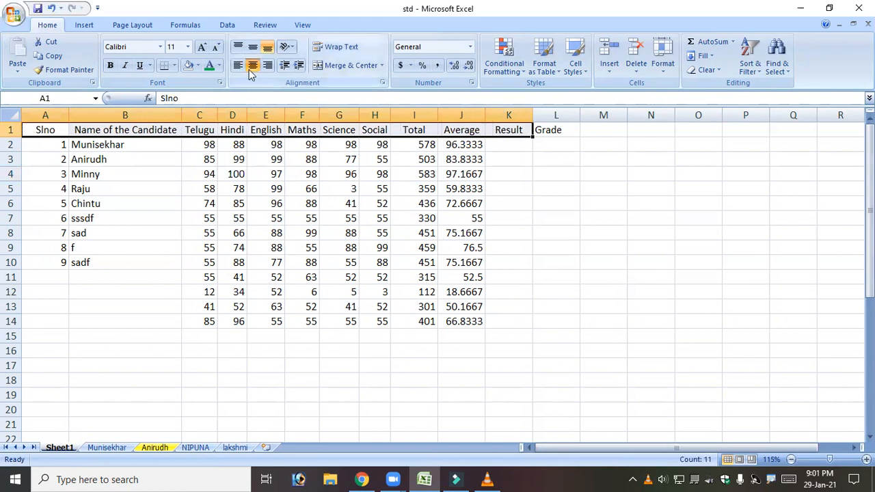
left_click(238, 67)
left_click(266, 65)
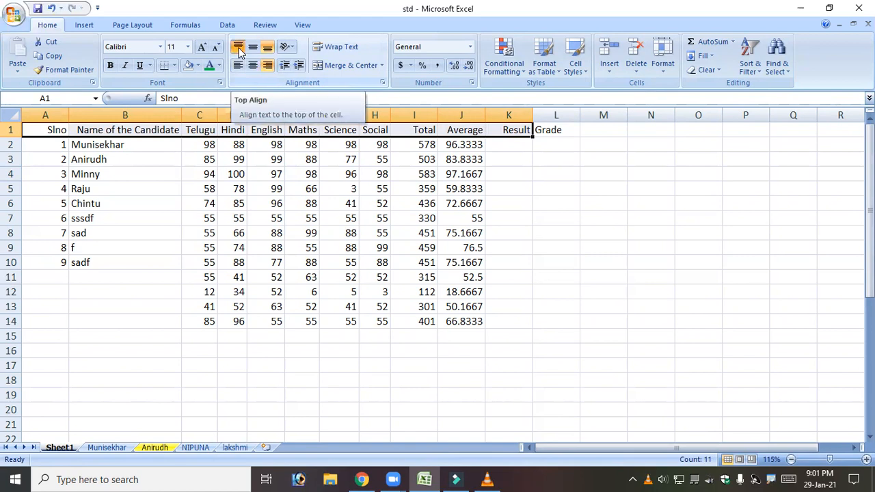
Compare middle, top and bottom vertical alignment on the A1:K1 headings, finishing with Top Align
left_click(253, 49)
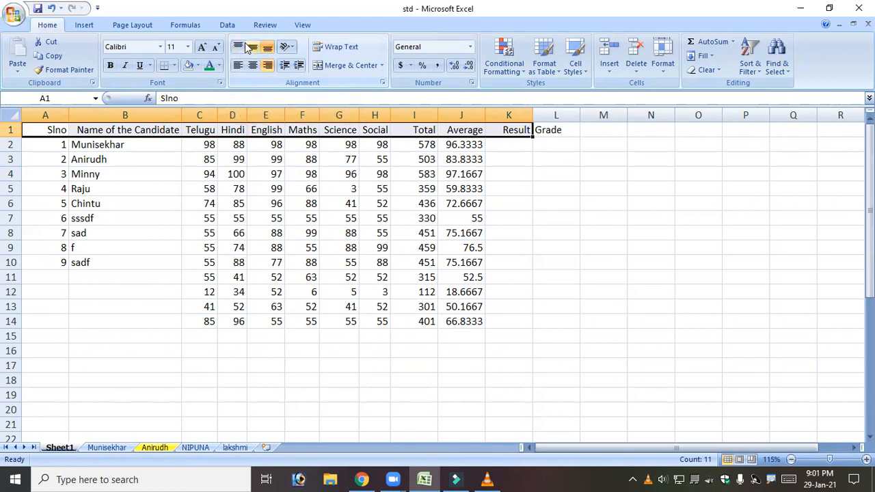
left_click(240, 47)
left_click(253, 48)
left_click(267, 49)
left_click(238, 46)
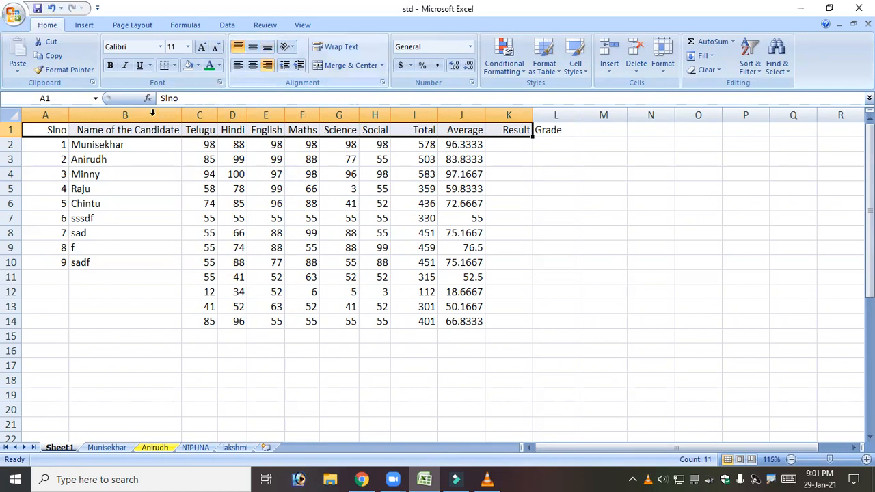
Enlarge row 1 to about four times its height and compare middle, bottom and top alignment of the headings
left_click_drag(19, 138, 24, 188)
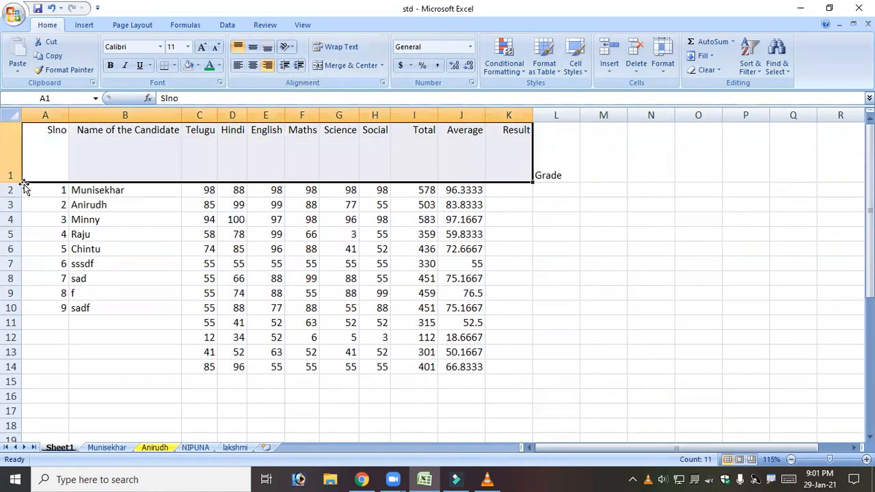
left_click(252, 48)
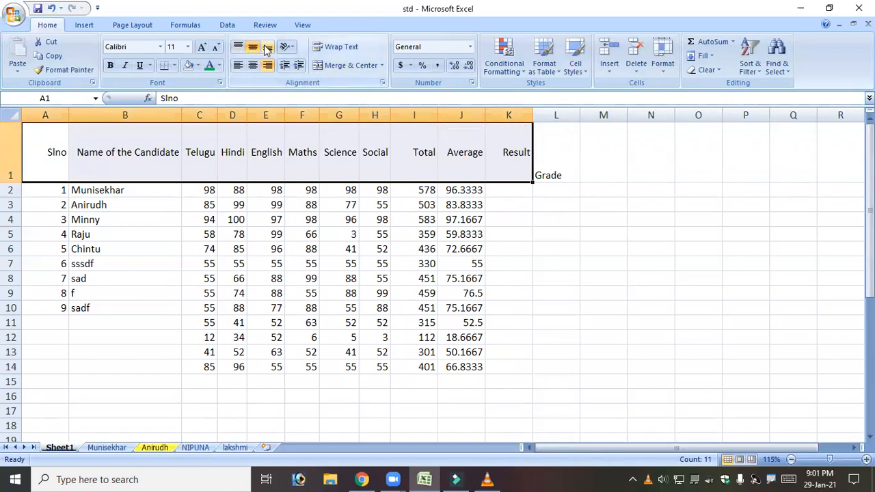
left_click(267, 47)
left_click(244, 50)
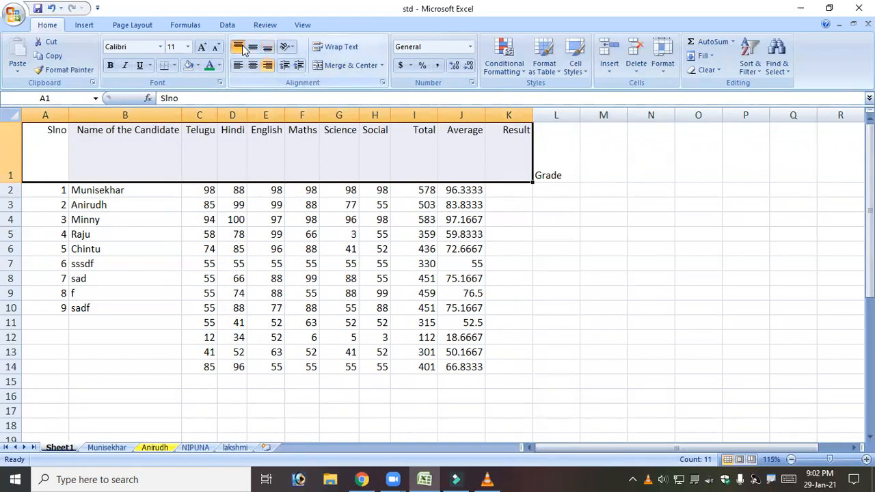
Center the A1:K1 headings horizontally and autofit the height of row 1
left_click(238, 65)
left_click(252, 65)
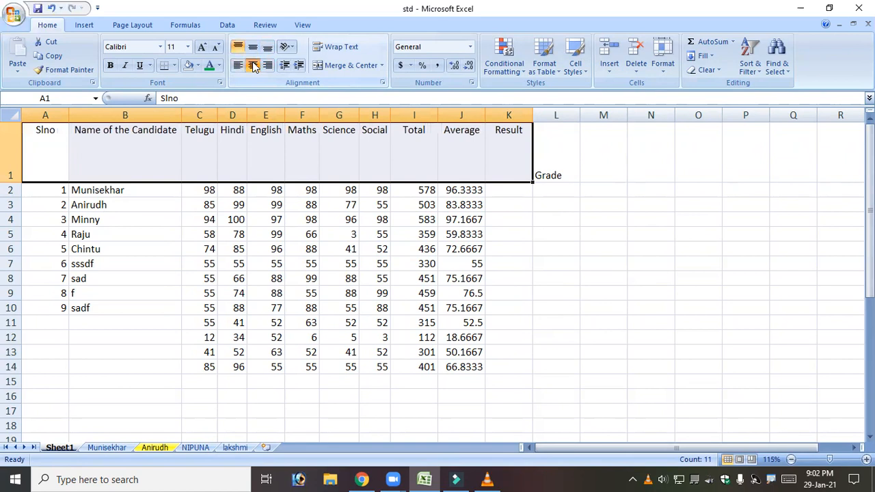
double_click(11, 182)
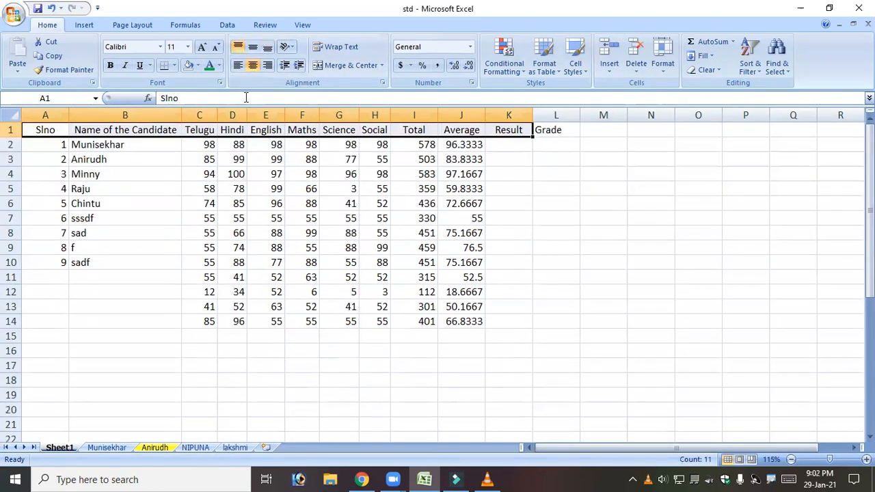
left_click(184, 219)
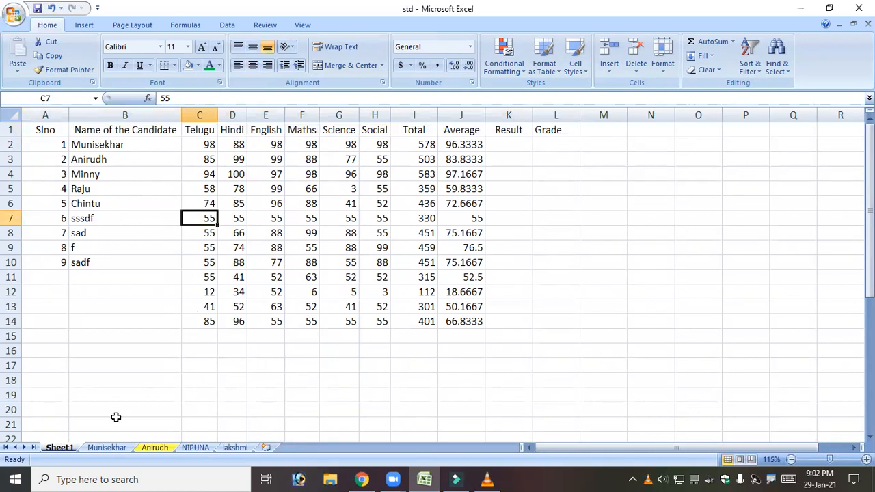
Enter the title "Students Marks List" in cell A1 of the second sheet
left_click(112, 449)
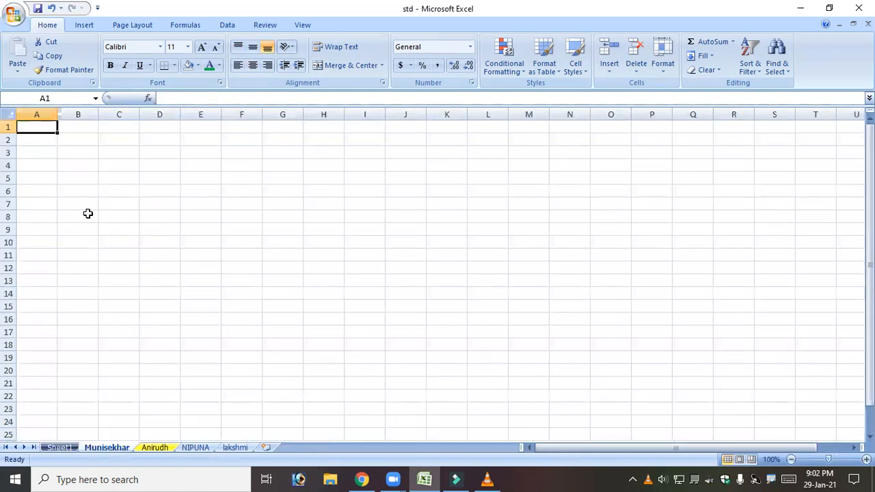
type("S")
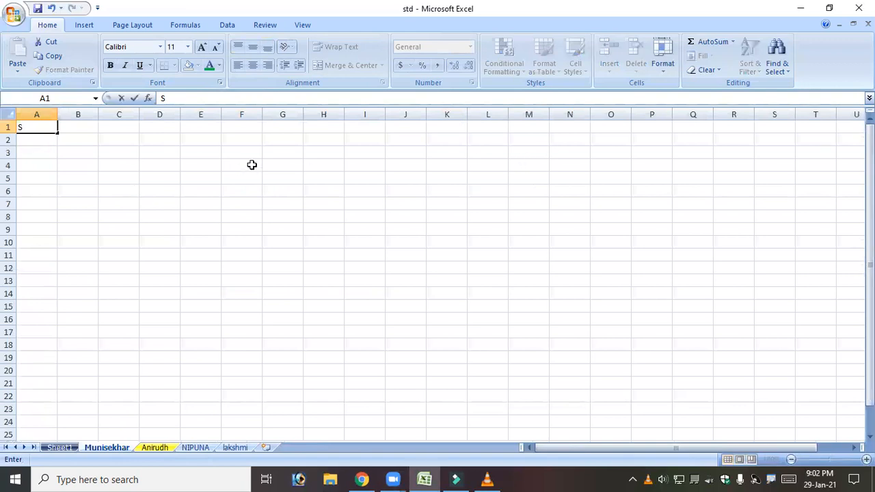
type("tudents Marks")
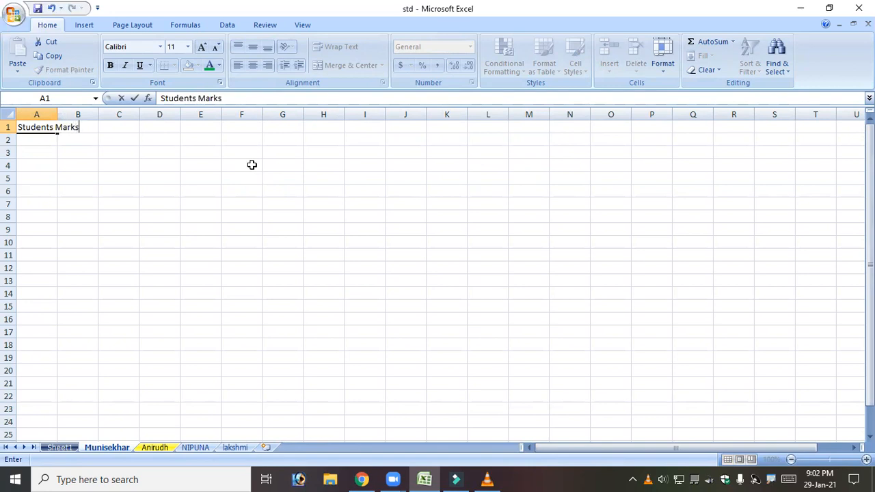
type(" List")
key("Return")
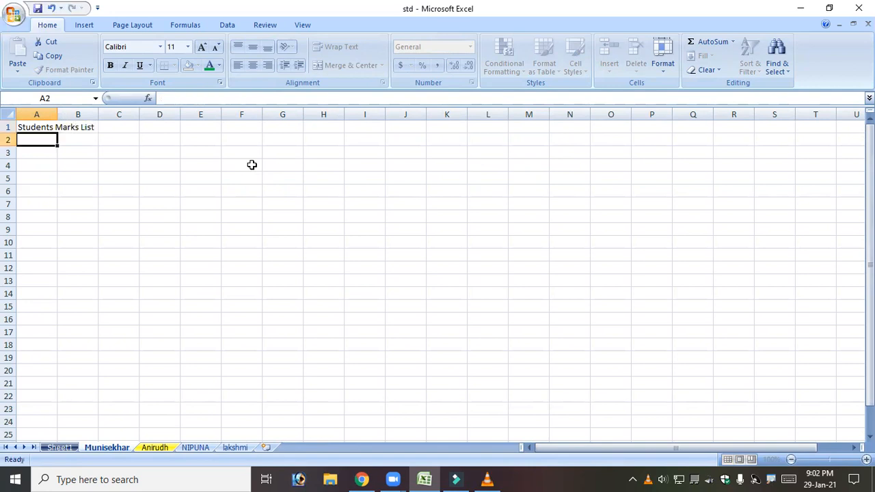
Enter the headings Roll No, Name and Subjects in cells A2 to C2
type("Roll No")
key("Tab")
type("Name")
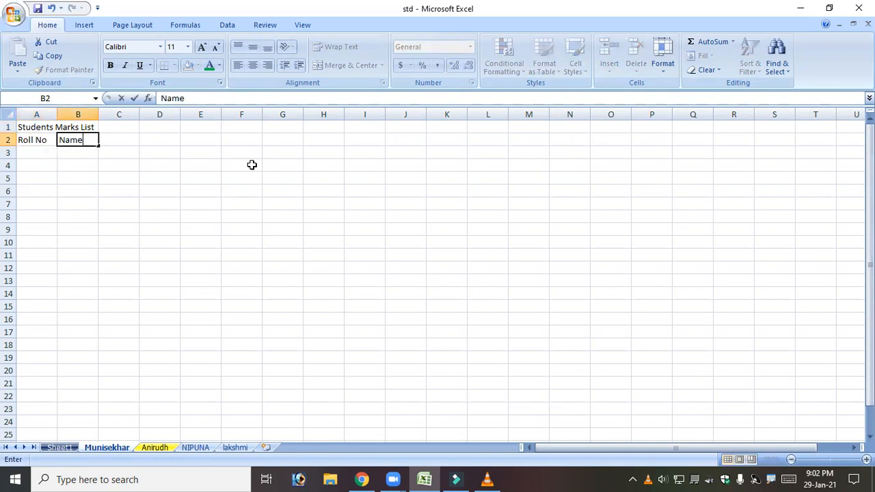
key("Tab")
type("Su")
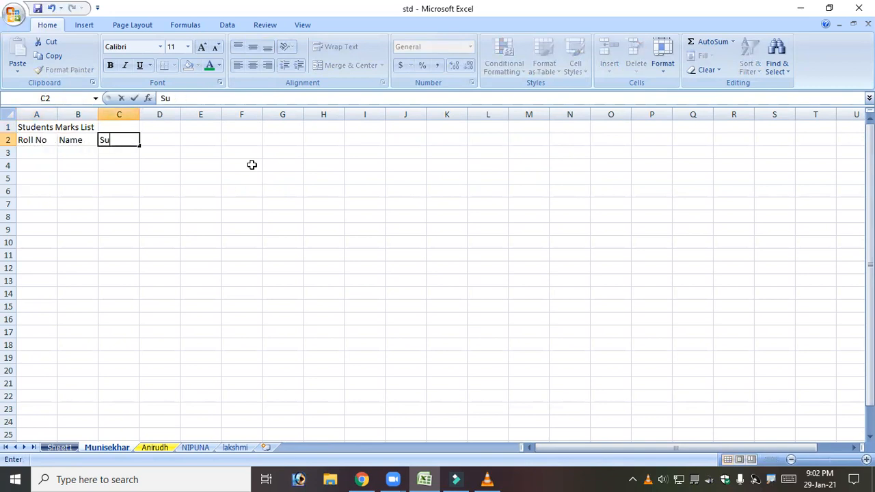
type("bjects")
key("Return")
Fill C3 to H3, under Subjects, with Telugu, Hindi, English, Maths, Science and Social
key("Tab")
key("Tab")
type("Telugu")
key("Tab")
type("Hindi")
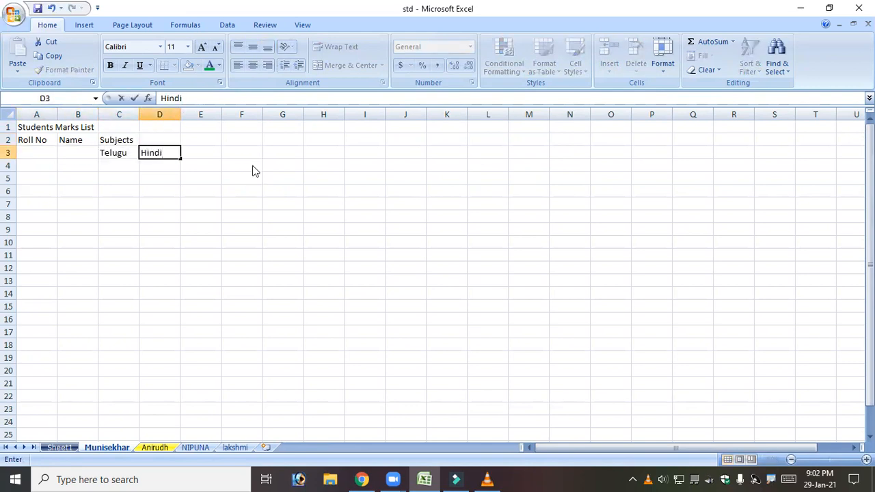
key("Tab")
type("English")
key("Tab")
type("Mah")
type("s")
key("Tab")
type("Science")
key("Tab")
type("Social")
Enter the headings Total, Avg, Resulg and Grade in cells I2 to L2
key("Tab")
key("Up")
type("Total")
key("Tab")
type("Avg")
key("Tab")
type("Resulg")
key("Tab")
type("Grade")
key("Return")
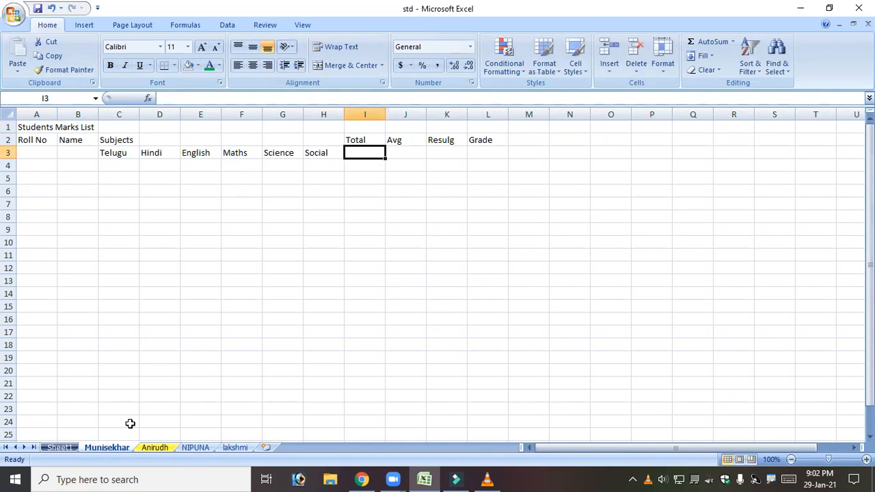
Return to Sheet1, view the Format Cells alignment settings for cell C7 and close the dialog without changes
left_click(71, 449)
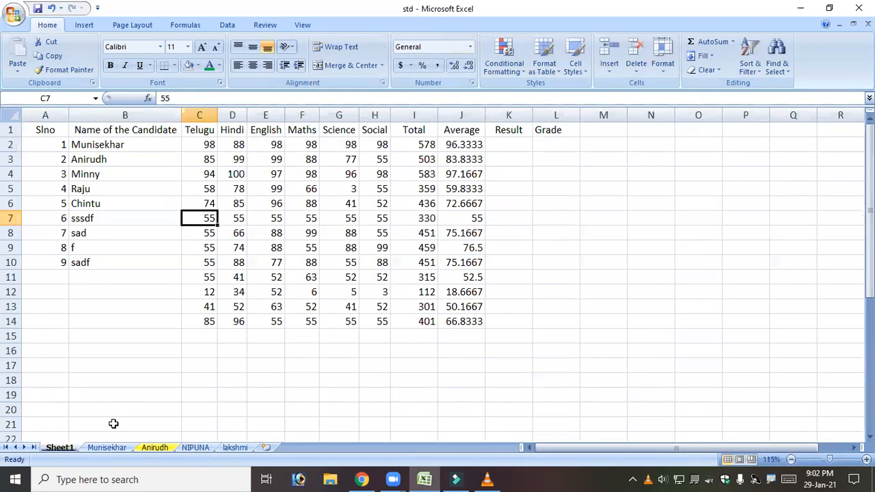
left_click(382, 83)
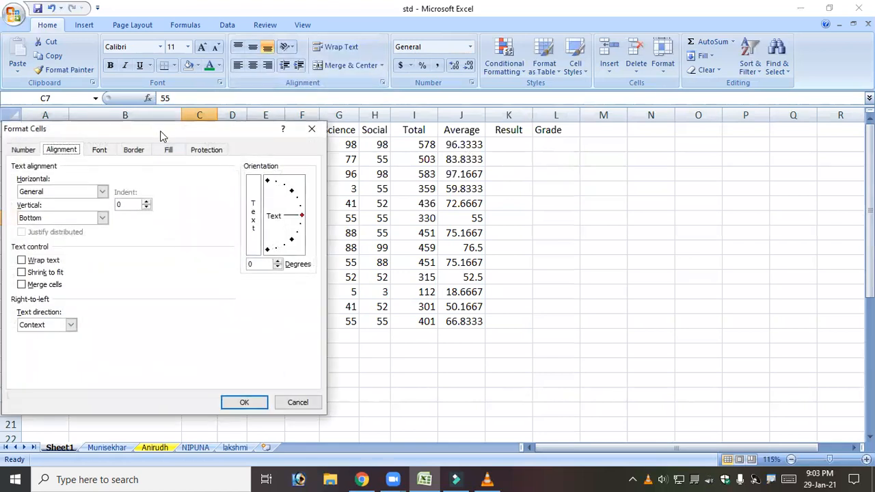
left_click_drag(161, 135, 476, 148)
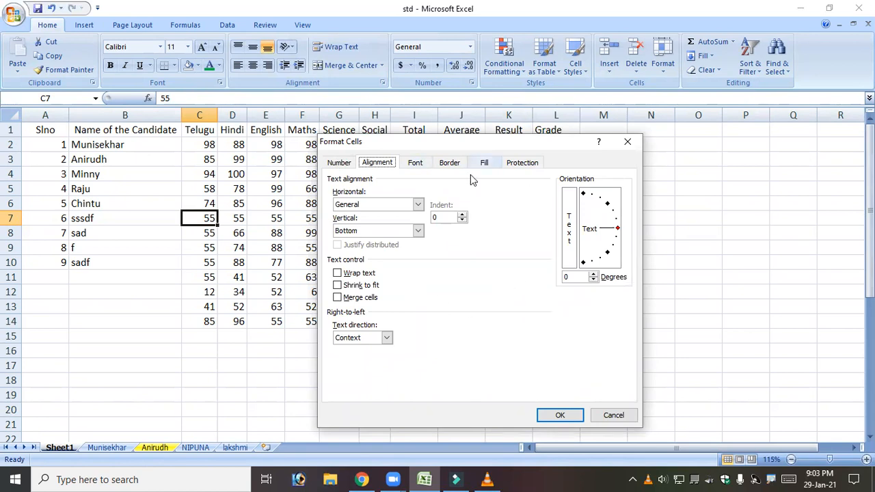
left_click(624, 148)
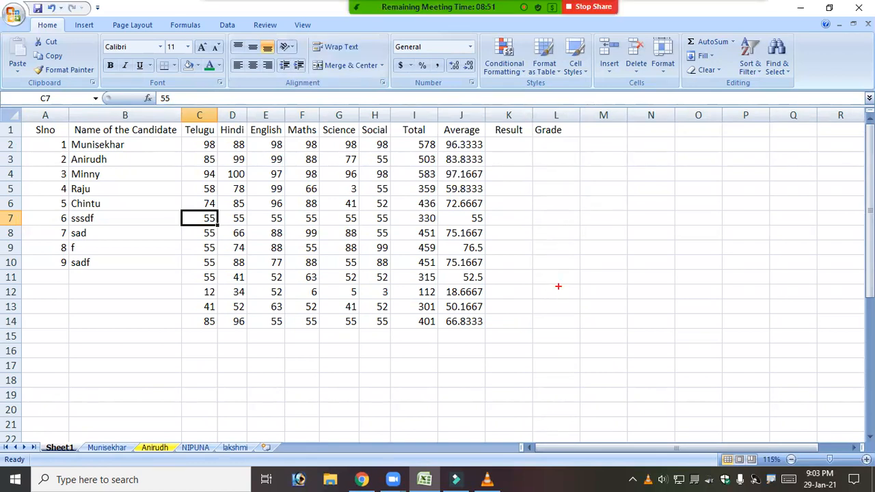
View the Number, Alignment, Font, Border and Fill settings in Format Cells for cell K7 and close the dialog without changes
left_click(490, 223)
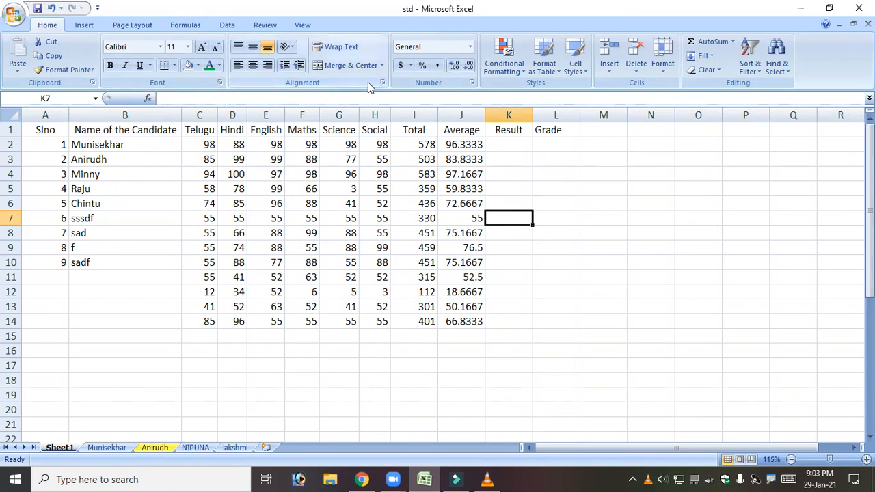
left_click(471, 82)
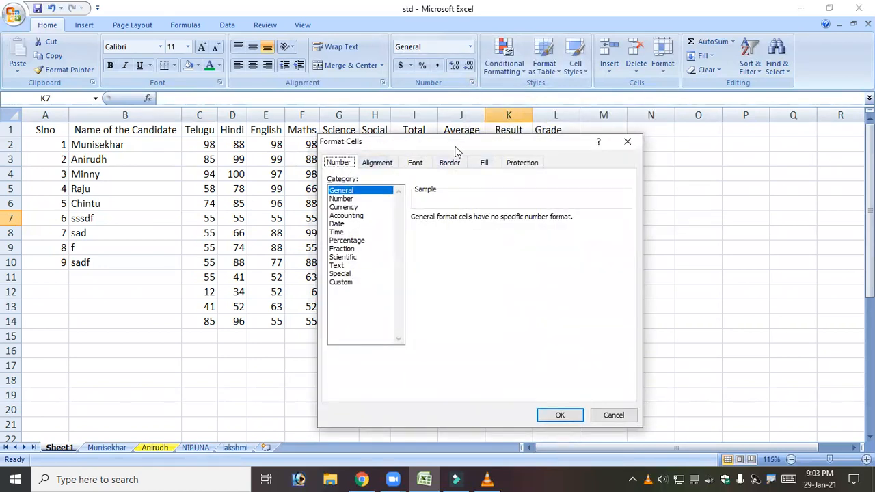
left_click(368, 164)
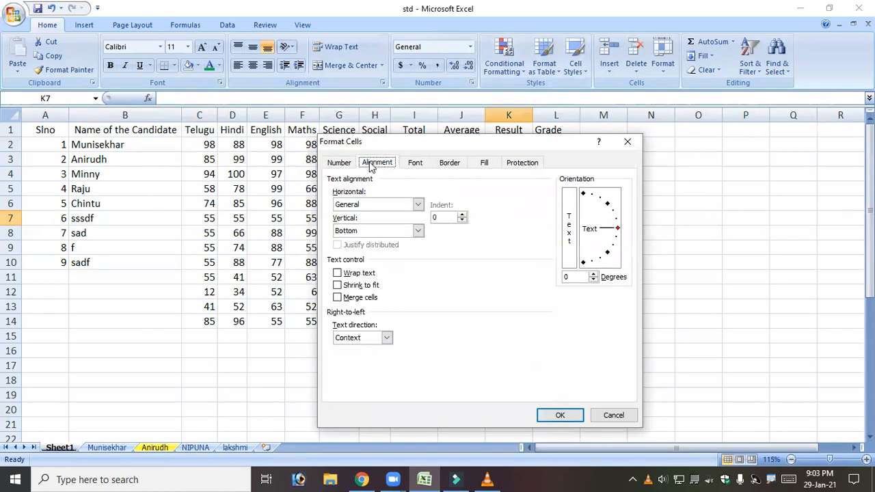
left_click(417, 164)
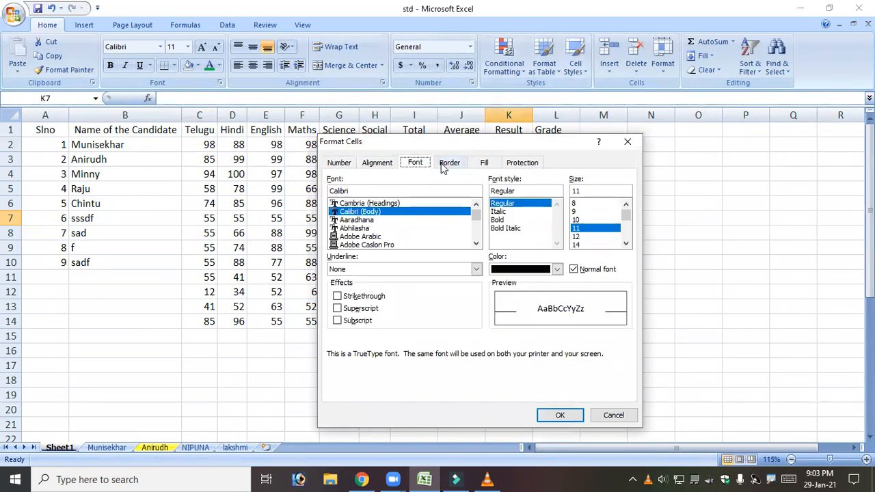
left_click(443, 167)
left_click(483, 166)
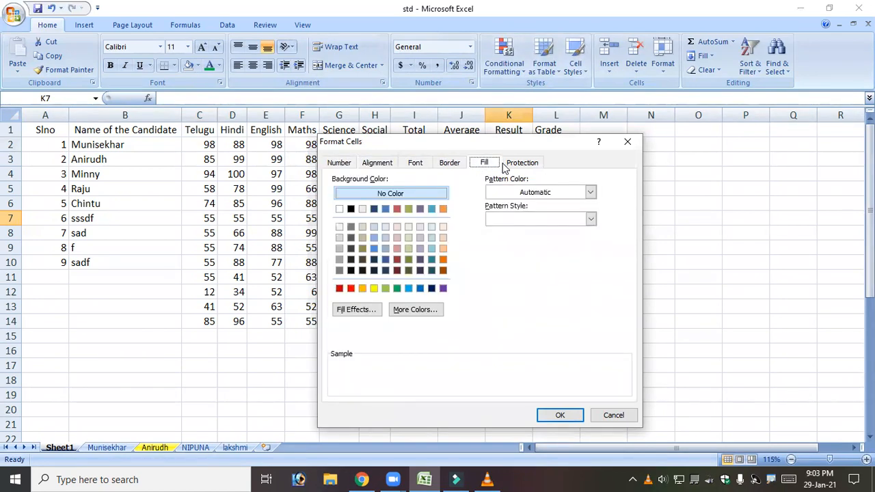
left_click(412, 164)
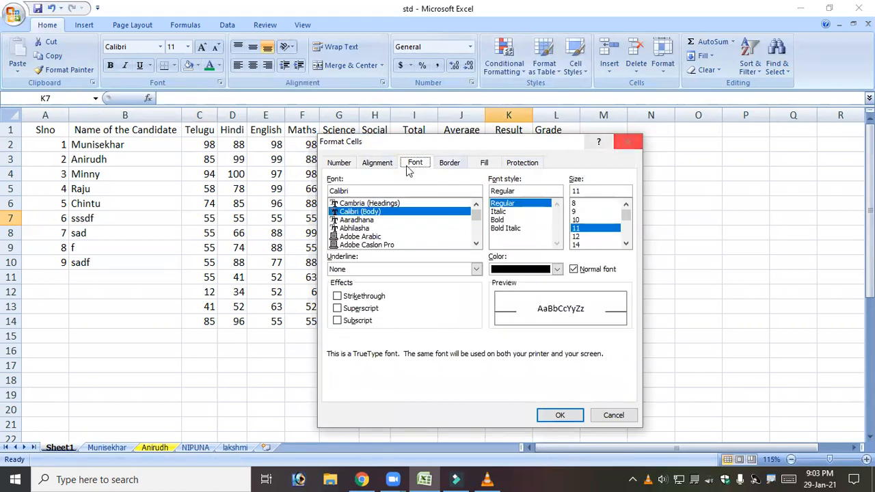
left_click(380, 166)
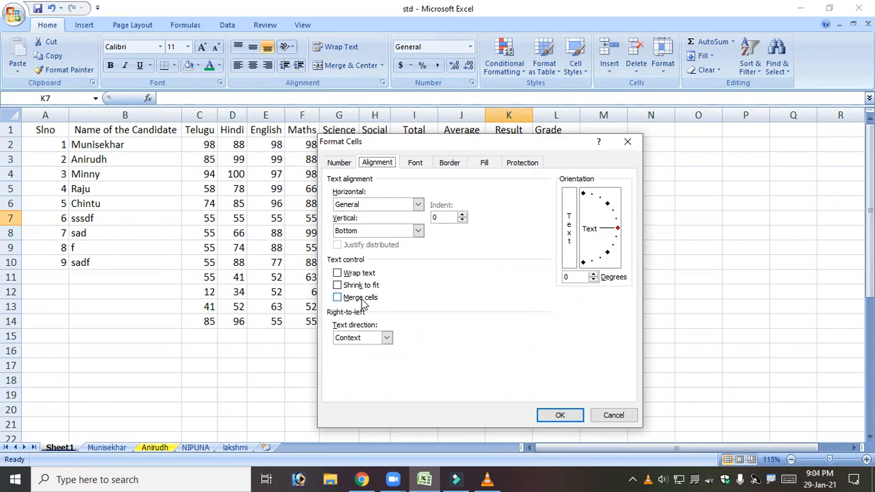
left_click(628, 142)
Enter the headings Name of the Candidate in cell M16 and Telugu in cell N16
left_click(581, 346)
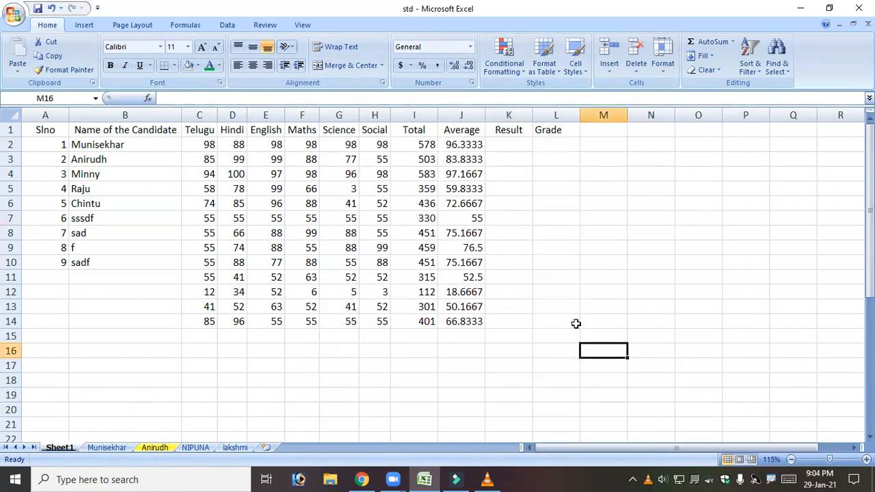
type("Name of the")
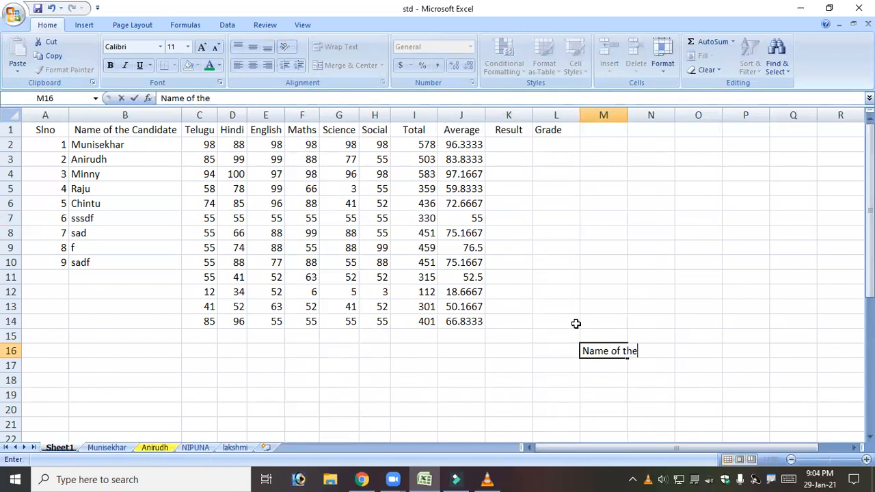
type(" Candidate")
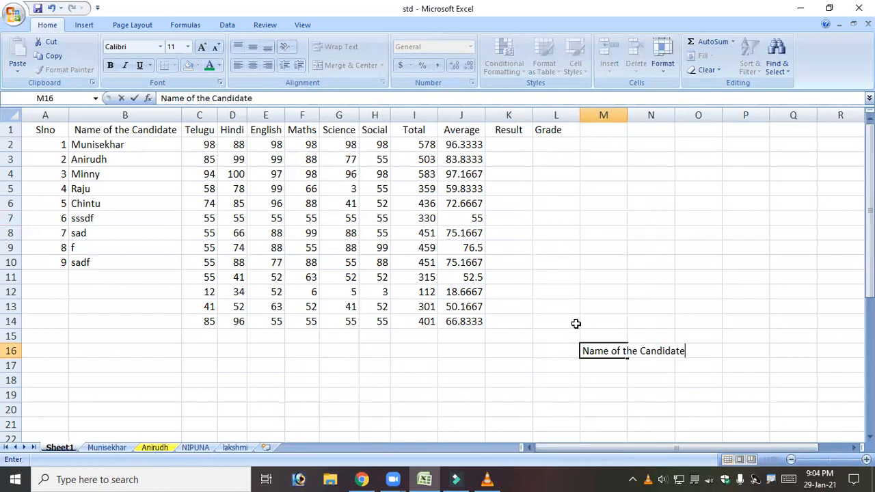
key("Tab")
type("Telugu")
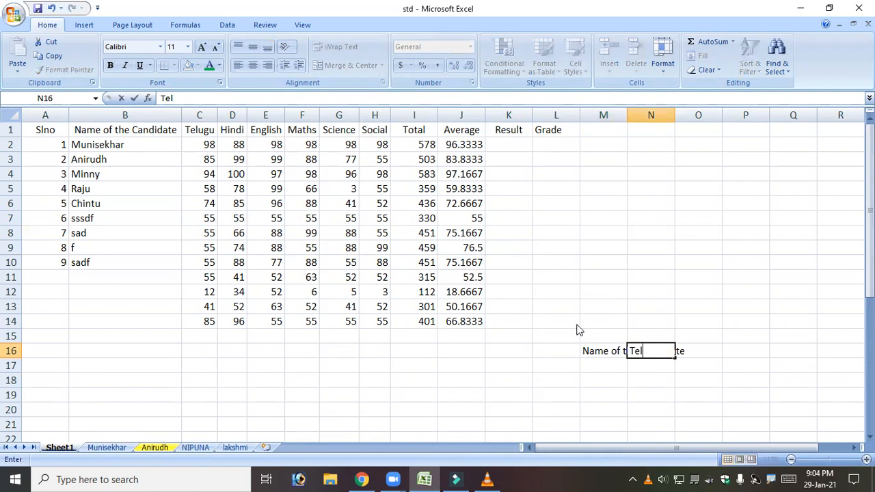
key("Tab")
key("Left")
key("Left")
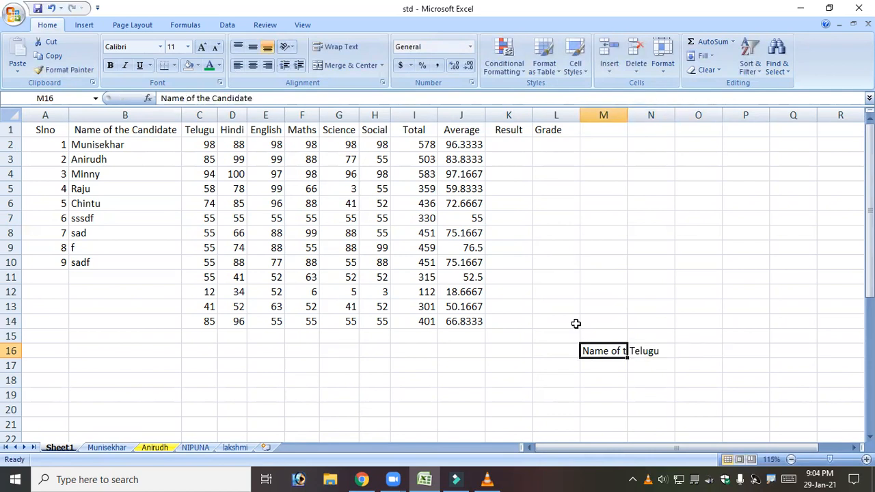
left_click(740, 317)
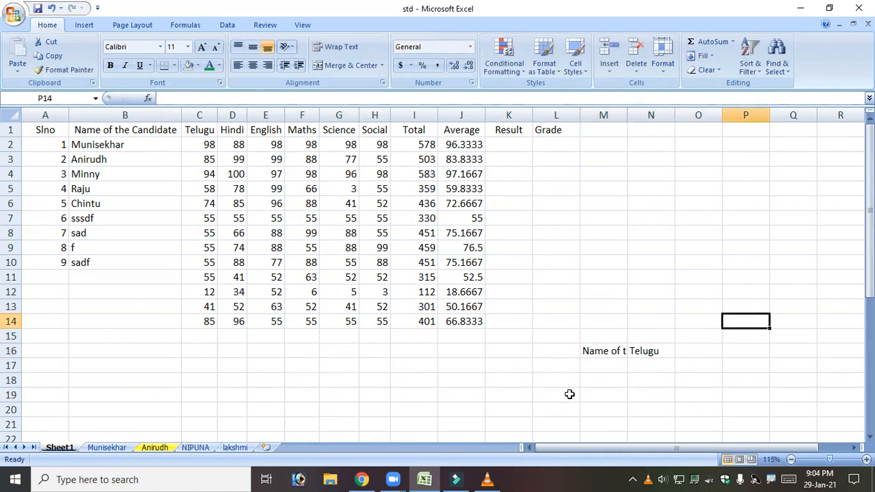
Apply the Wrap text option to cell M16 through Format Cells
left_click(608, 351)
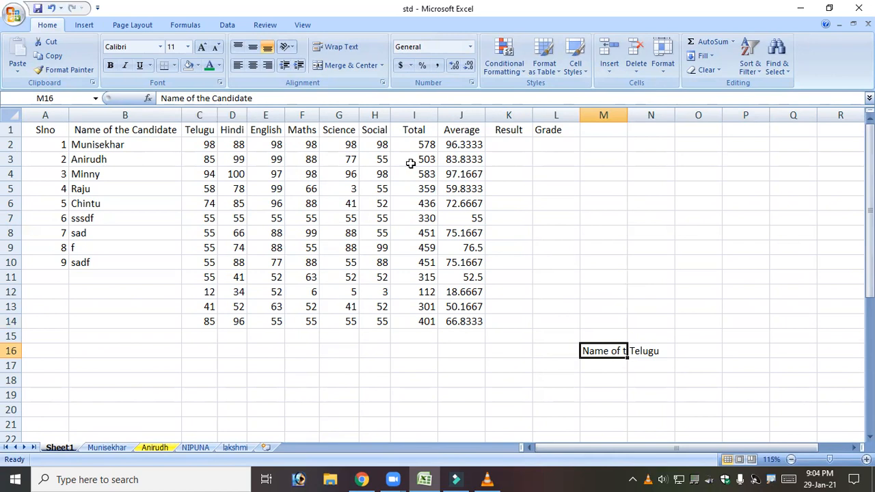
left_click(382, 83)
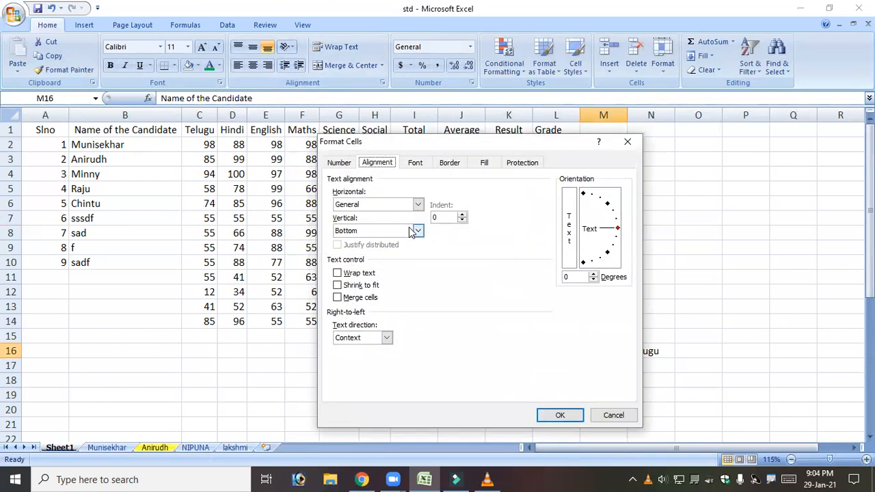
left_click(338, 274)
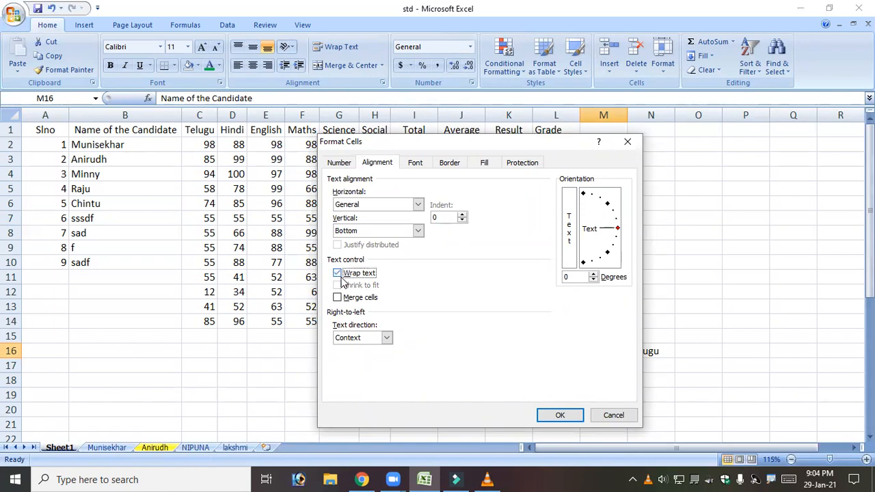
left_click(560, 416)
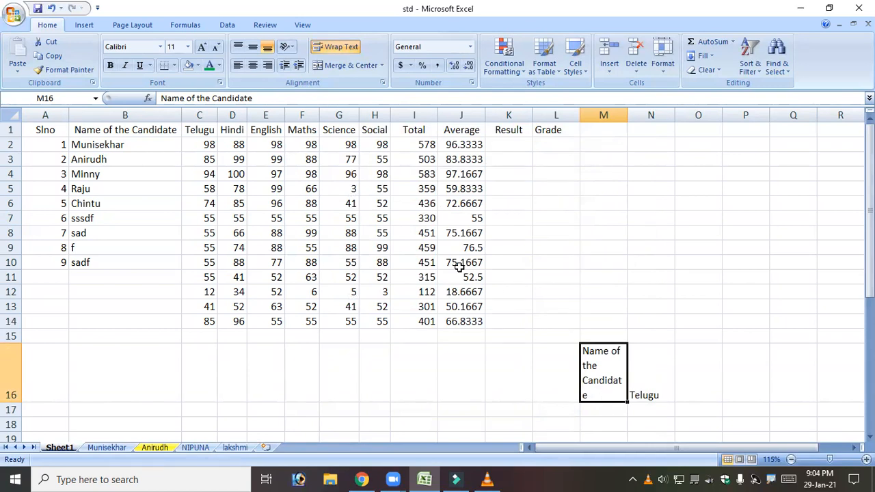
Remove text wrapping from cell M16 through Format Cells, and toggle Wrap Text on and off twice more
left_click(383, 83)
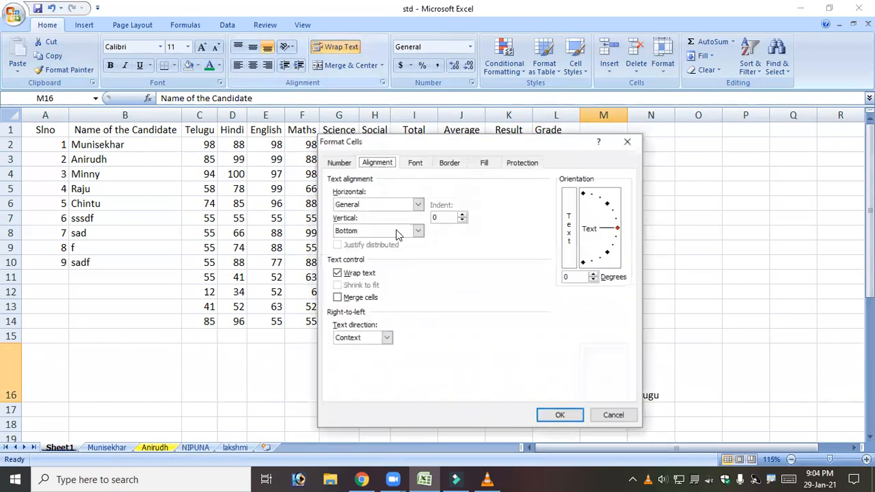
left_click(337, 273)
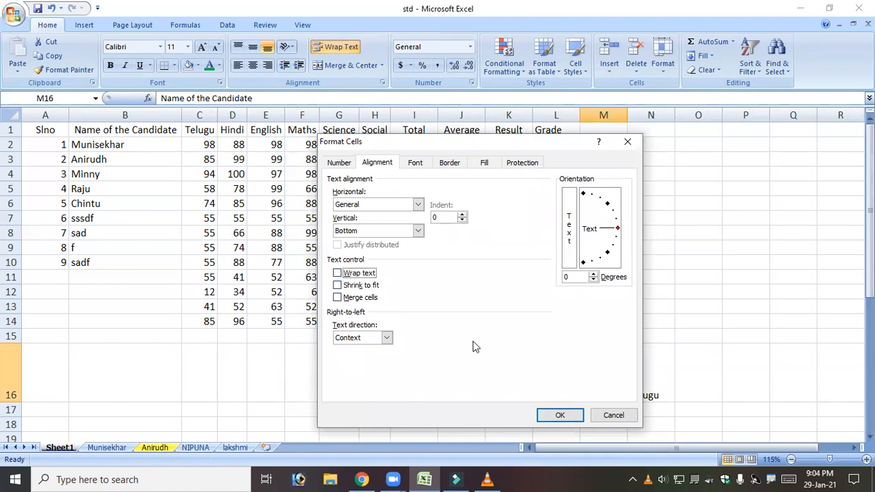
left_click(558, 415)
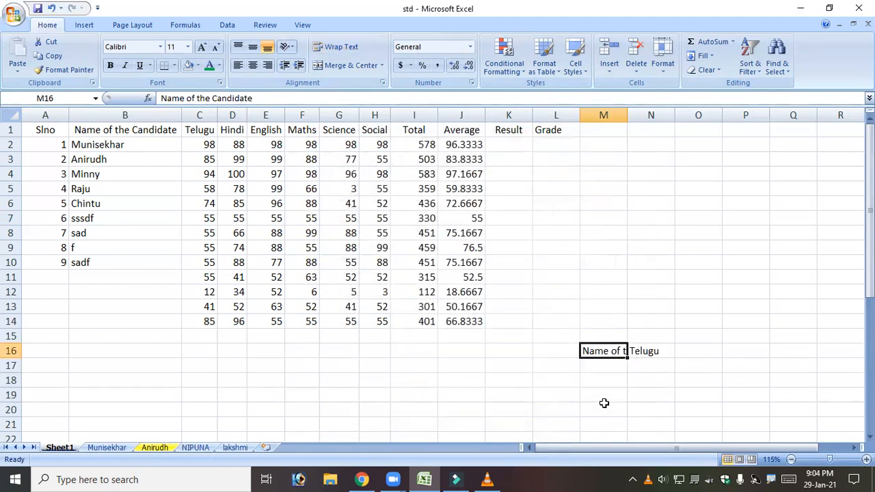
left_click(333, 48)
left_click(334, 48)
left_click(333, 48)
left_click(333, 48)
Enter three long candidate names in cells M17 to M19, below the Name of the Candidate heading
left_click(593, 380)
left_click(594, 350)
left_click(602, 370)
type("Yellareddygaru")
key("Return")
type("Mallareddygar")
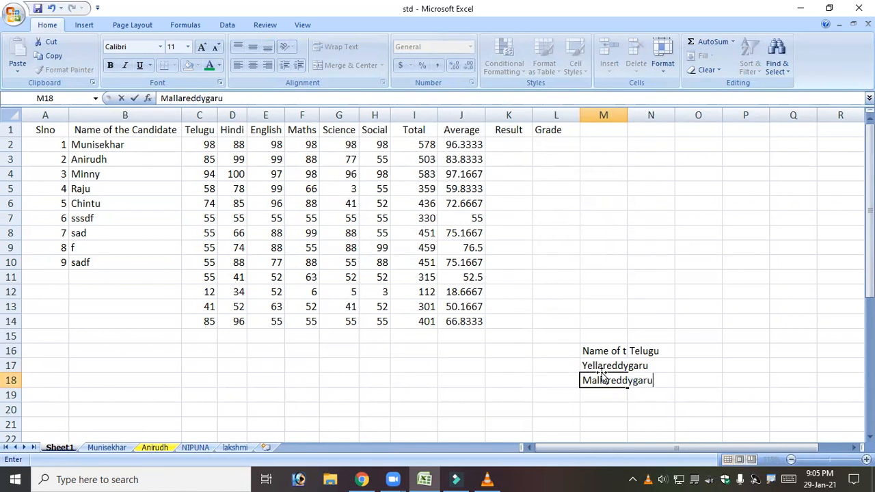
key("Return")
type("Shivareddygaru")
key("Return")
Continue the candidate list with three more names in cells M20 to M22
type("Prasad")
key("Return")
type("Seha")
key("BackSpace")
key("BackSpace")
type("khar")
key("Return")
type("Muneendra")
key("Return")
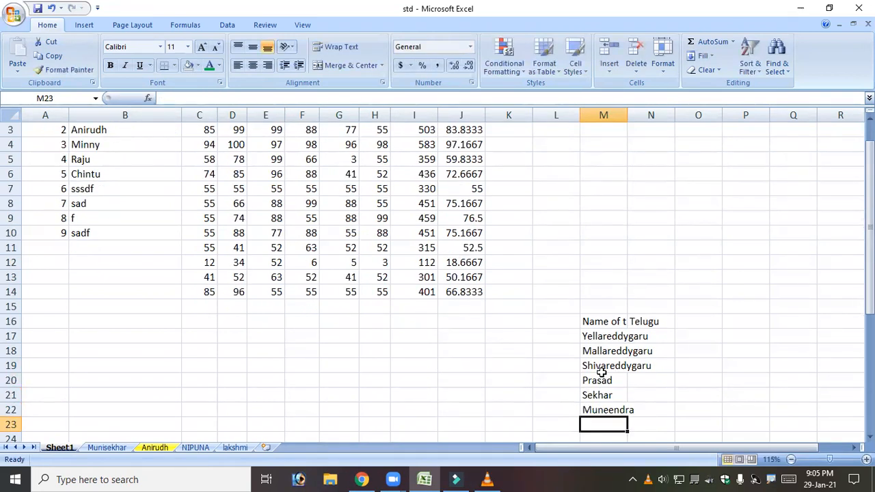
Apply the Shrink to fit option to cells M16 to M22 through Format Cells
left_click_drag(594, 324, 611, 402)
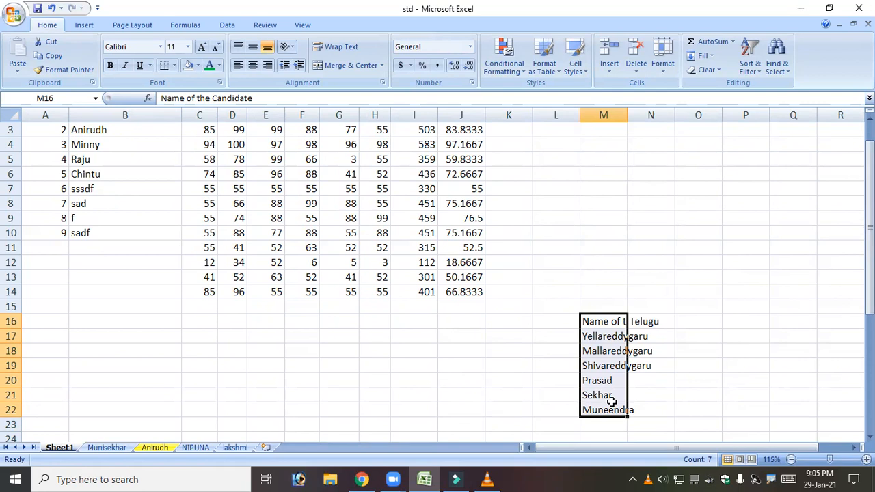
left_click(382, 83)
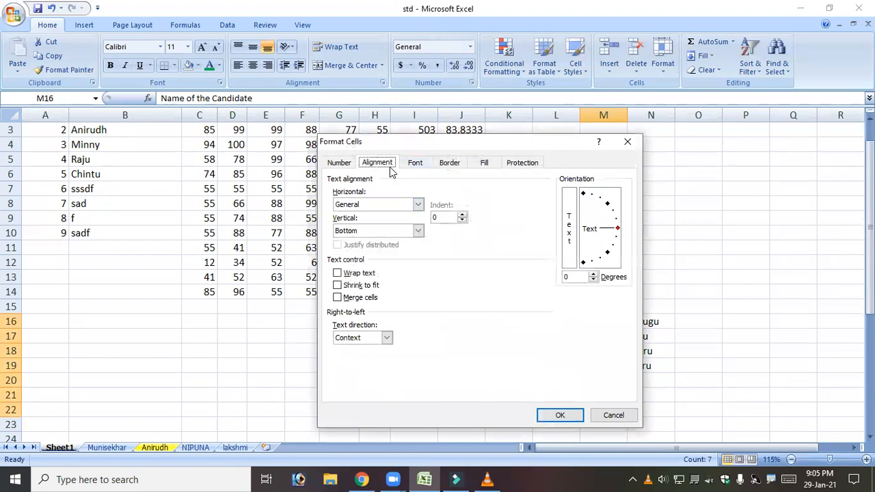
left_click(361, 286)
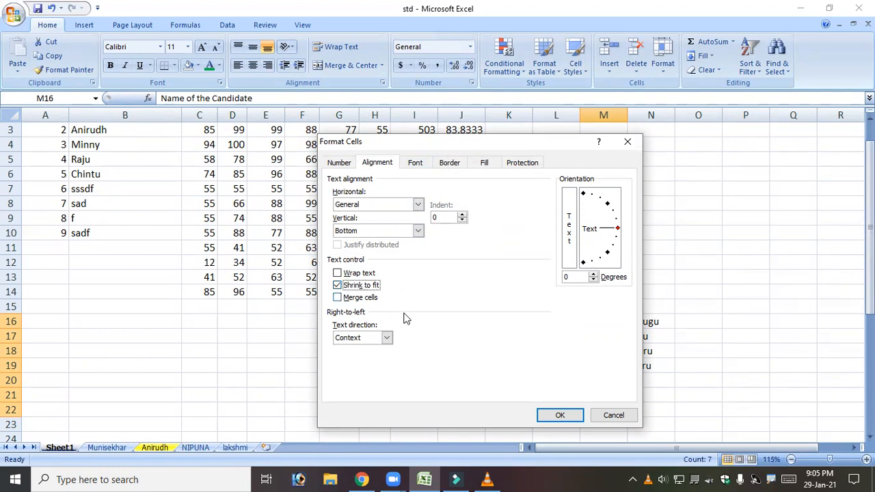
left_click(565, 416)
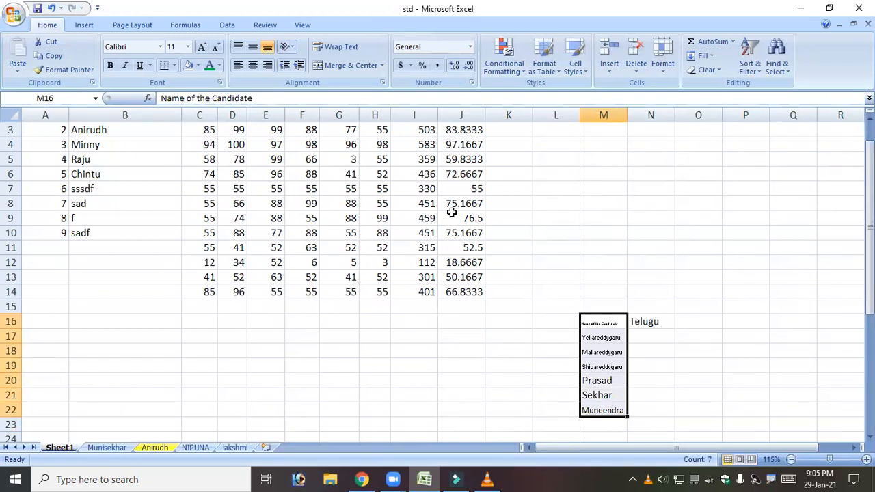
Turn off Shrink to fit for cells M16 to M22, leaving Merge cells off
left_click(383, 82)
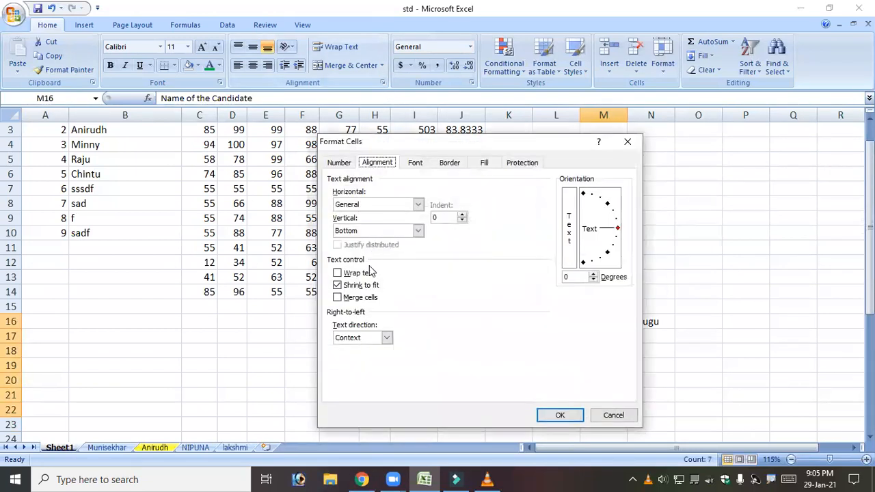
left_click(363, 297)
left_click(370, 298)
left_click(362, 285)
left_click(558, 415)
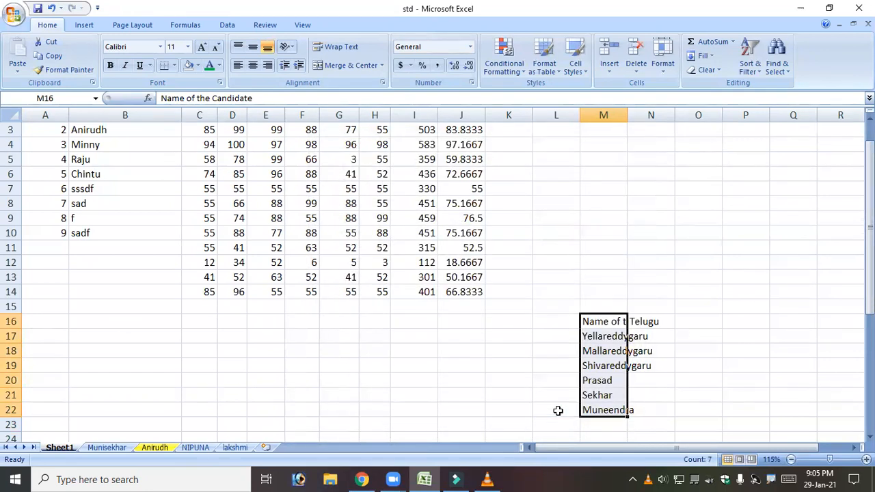
Toggle Wrap text on and back off for cell M16 in Format Cells and accept the dialog
left_click(606, 324)
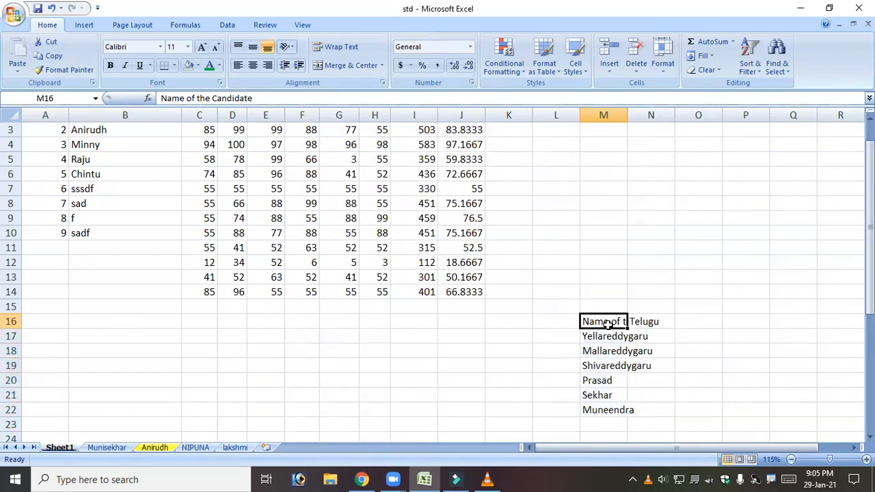
left_click(382, 83)
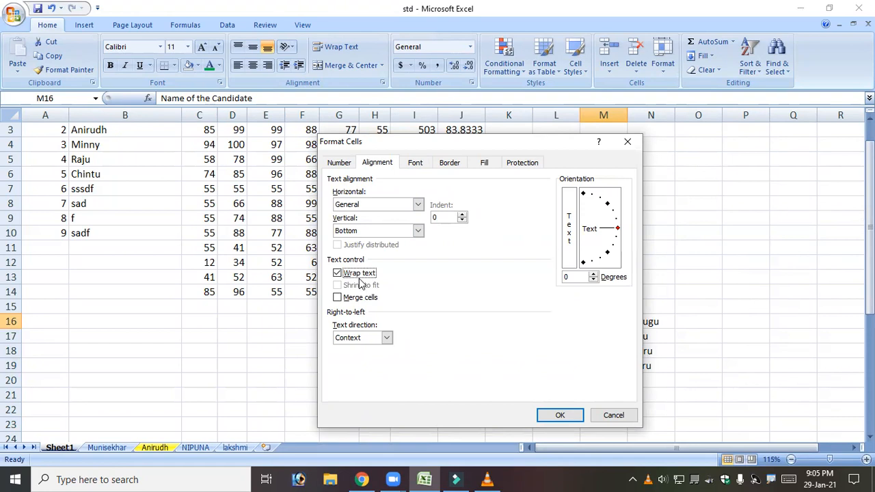
left_click(369, 276)
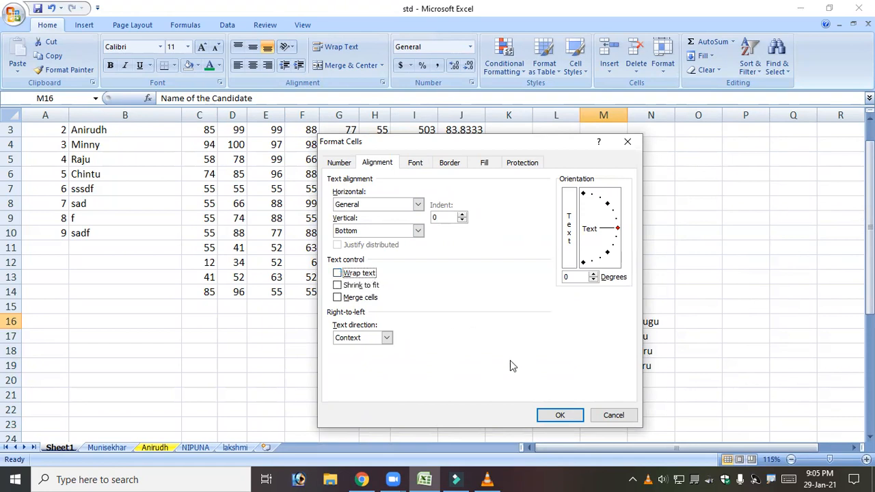
left_click(560, 415)
left_click(632, 382)
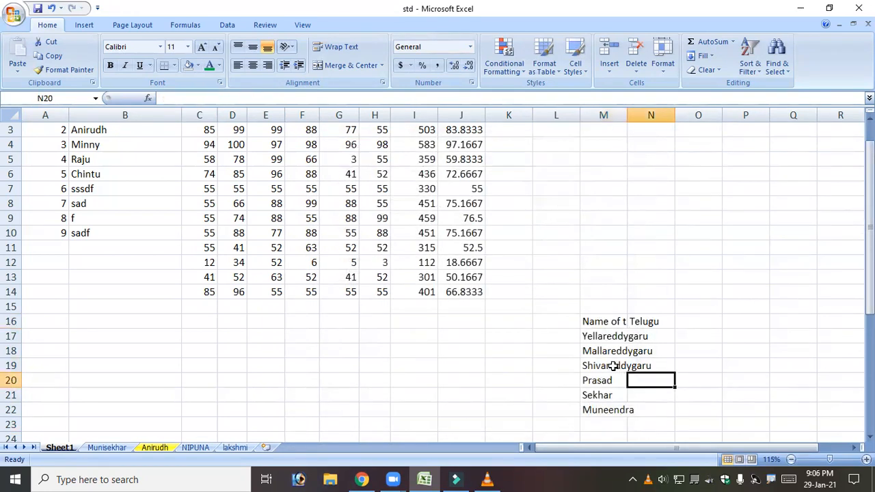
Insert a new row above the Slno heading row of Sheet1
scroll(583, 350, "up", 1)
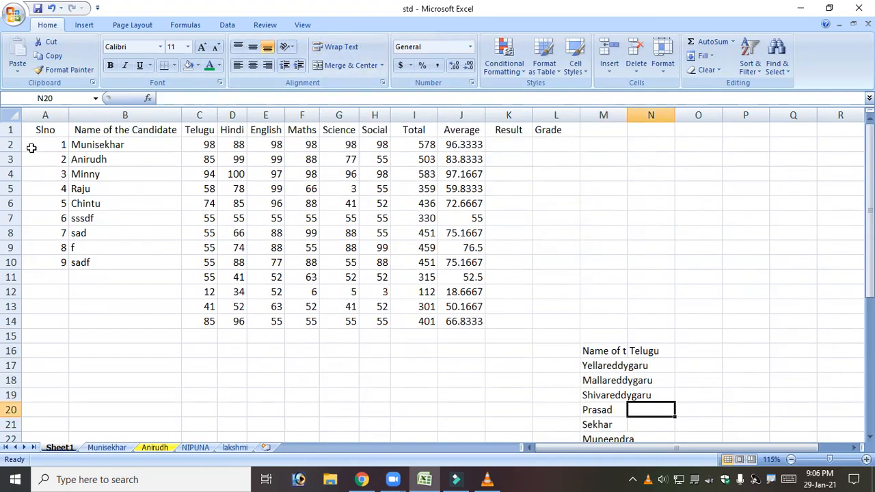
left_click(11, 130)
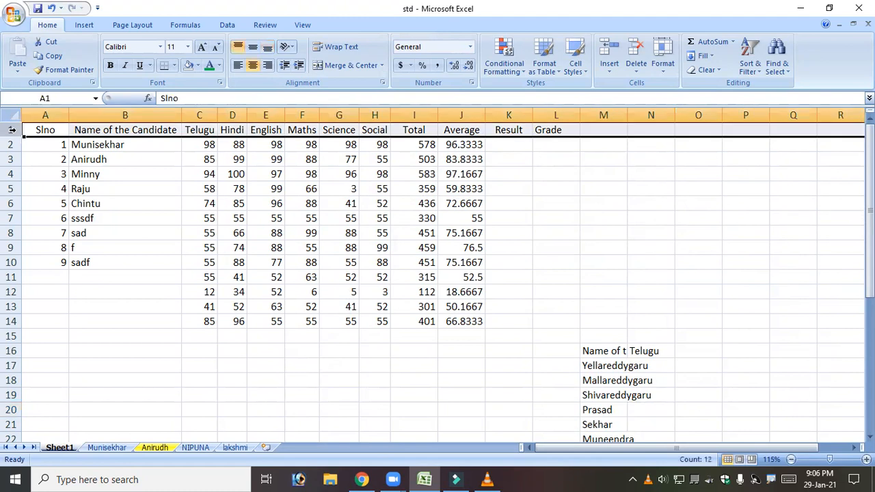
right_click(12, 129)
left_click(59, 195)
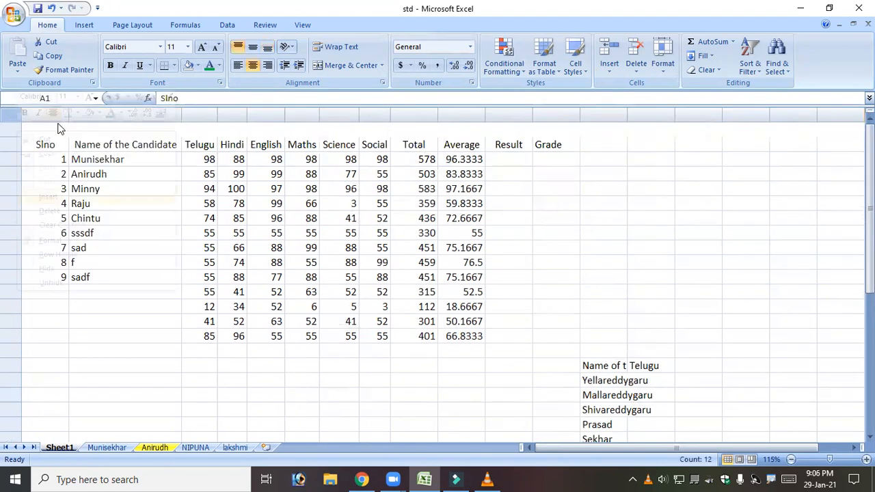
Enter the title "Students Marks List" in cell A1 of Sheet1
left_click(47, 125)
type("St")
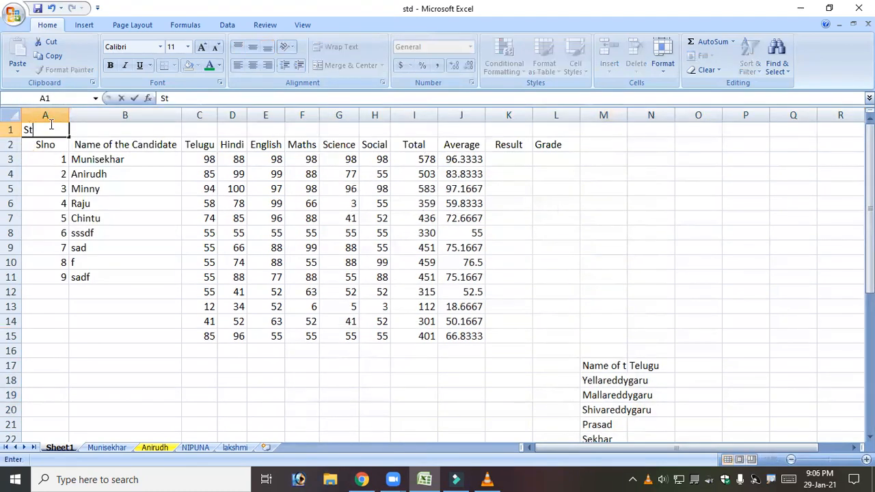
type("udents Marks List")
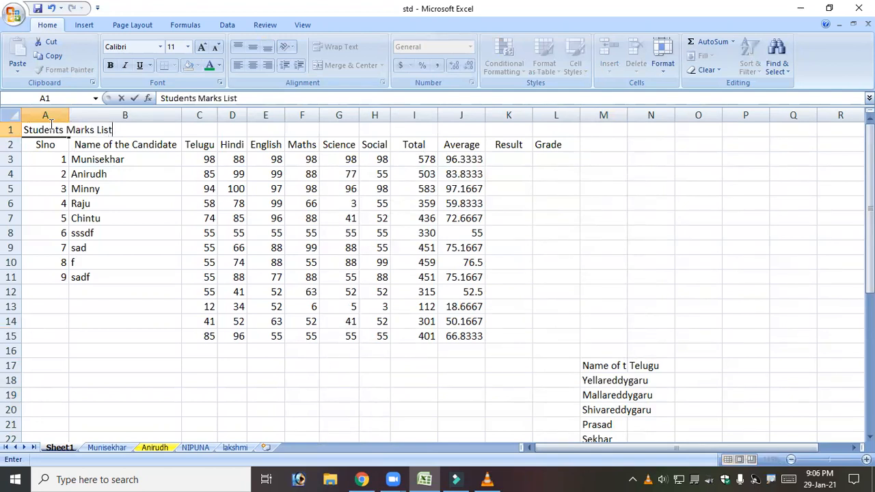
key("Return")
Merge the title row cells A1 to L1 with the Merge cells option in Format Cells and center the title horizontally
left_click(48, 128)
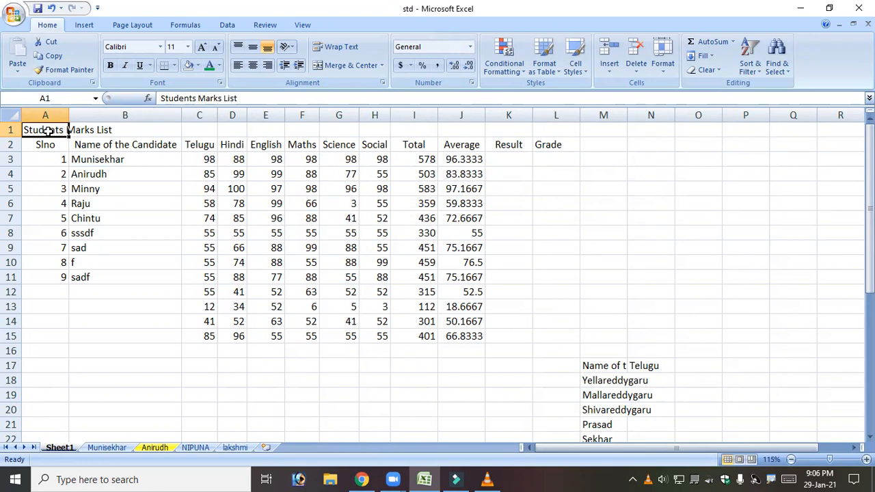
left_click_drag(58, 127, 559, 131)
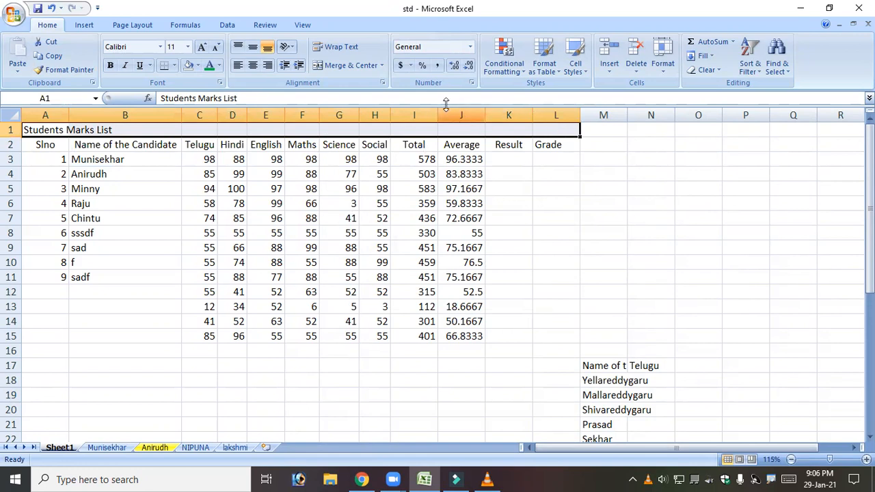
left_click(382, 83)
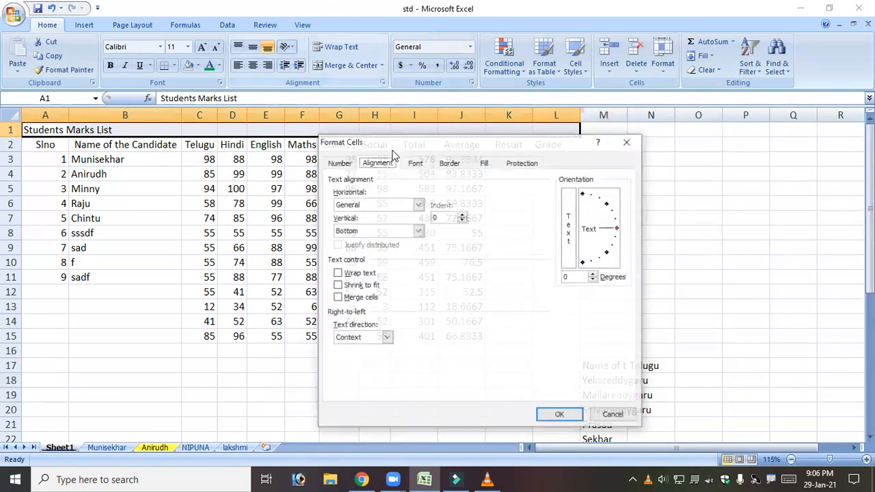
left_click(353, 303)
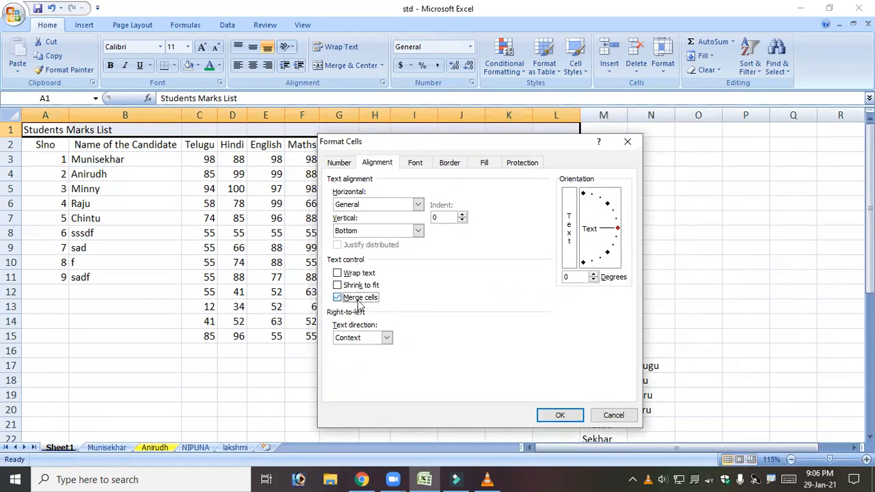
left_click(557, 416)
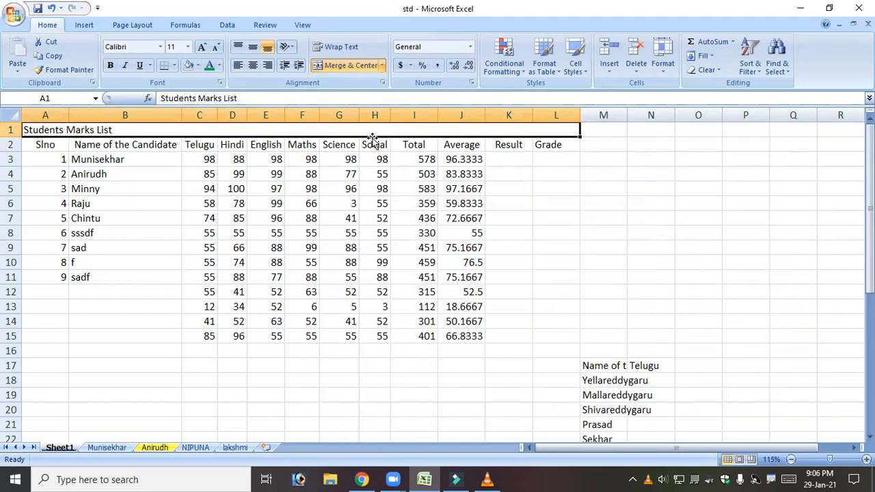
left_click(252, 65)
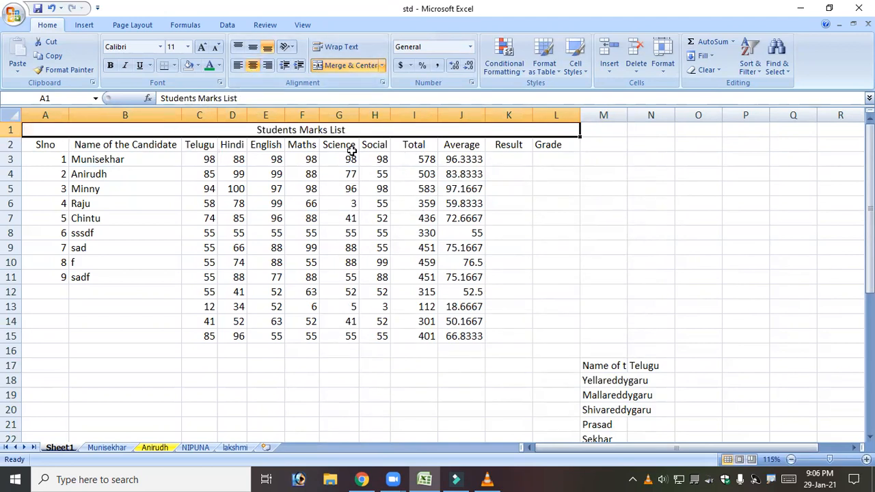
Merge the empty cells B12 to B20 through Format Cells, and unmerge them the same way
left_click_drag(112, 290, 123, 409)
left_click(383, 83)
left_click(342, 296)
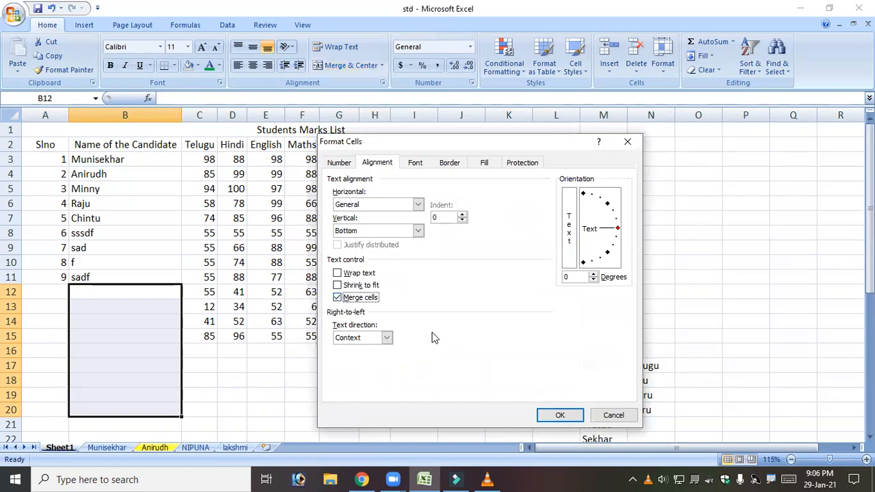
left_click(560, 415)
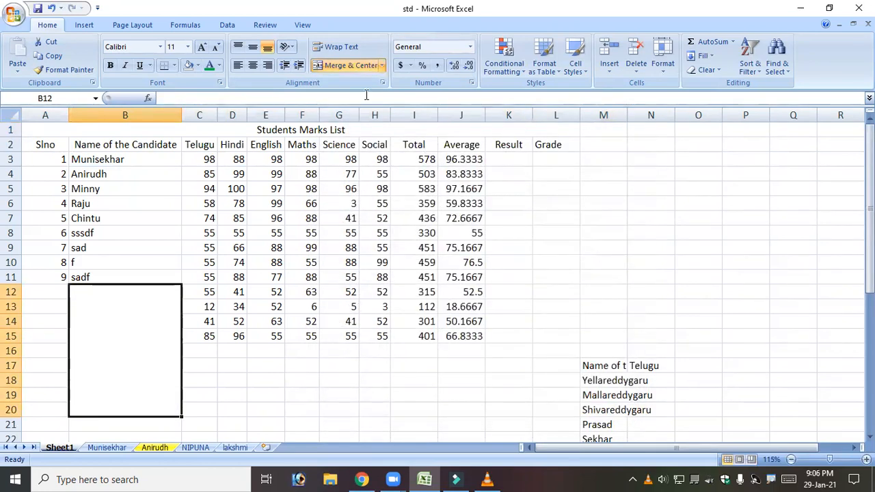
left_click(383, 82)
left_click(348, 301)
left_click(561, 415)
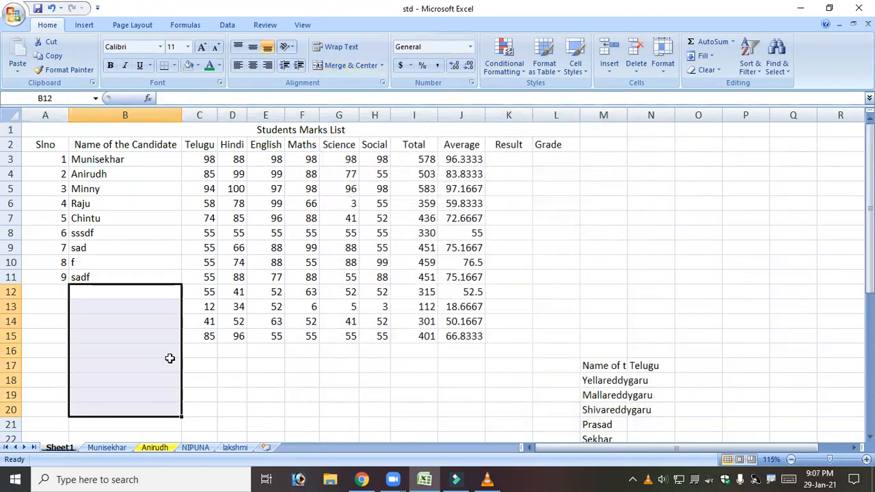
Turn off Merge cells for the title row in Format Cells and left-align the title
left_click(121, 129)
left_click(384, 84)
left_click(339, 296)
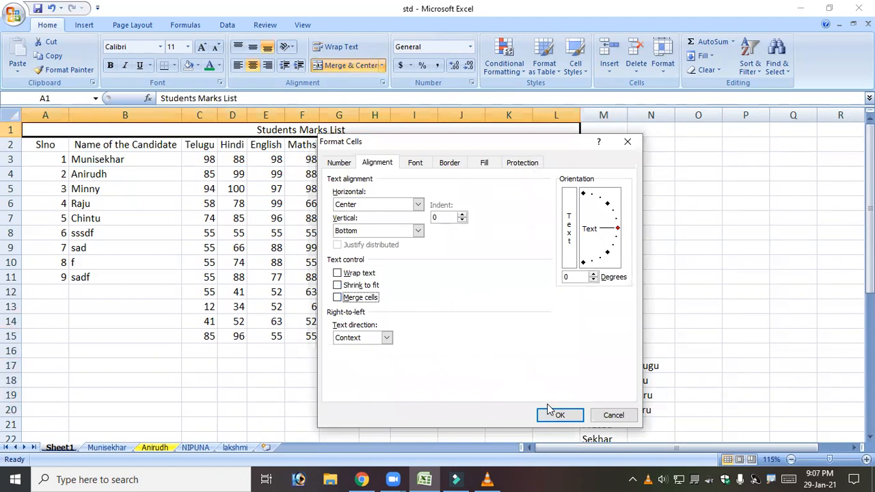
left_click(551, 412)
left_click(237, 65)
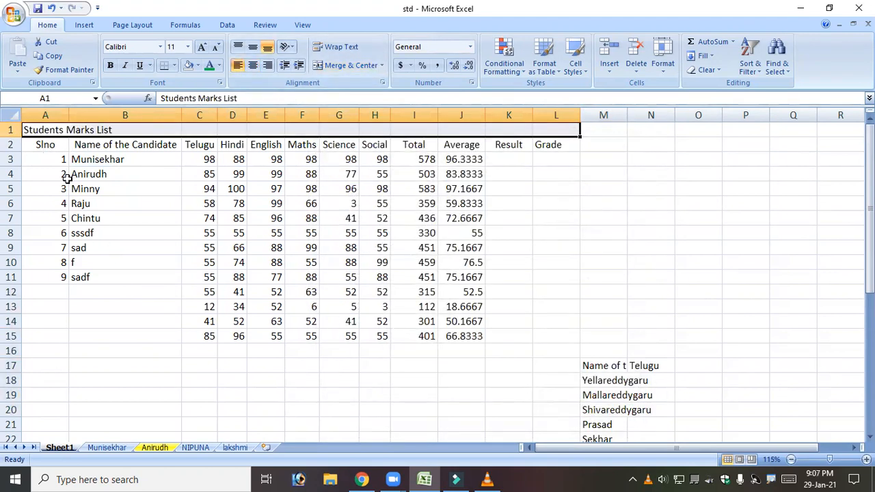
Apply Merge & Center to the title across A1 to L1, toggling it off and on again
left_click_drag(47, 131, 550, 129)
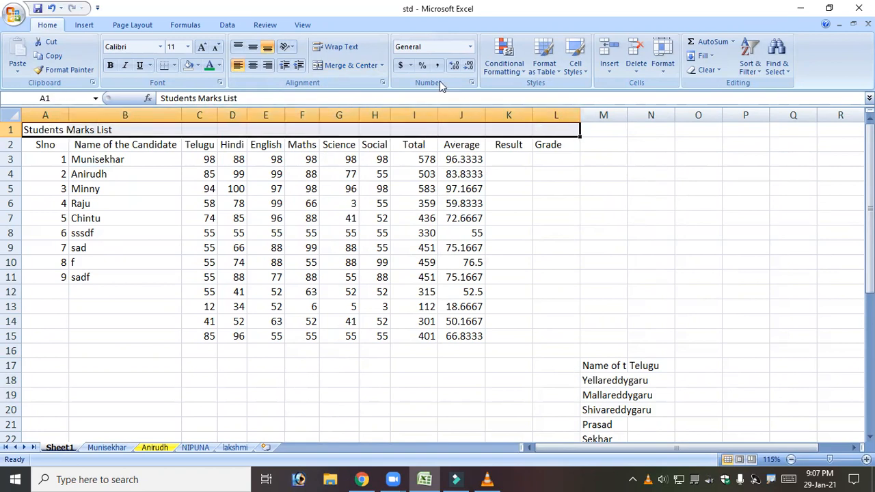
left_click(337, 69)
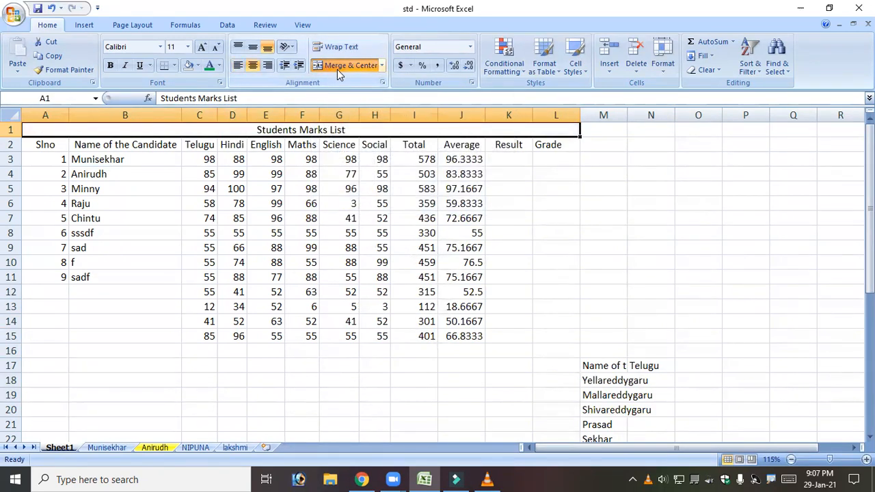
left_click(334, 69)
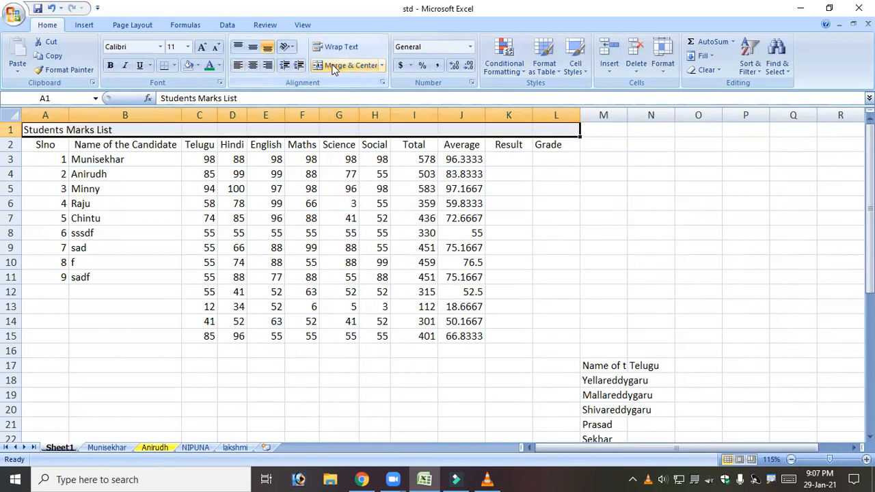
left_click(333, 69)
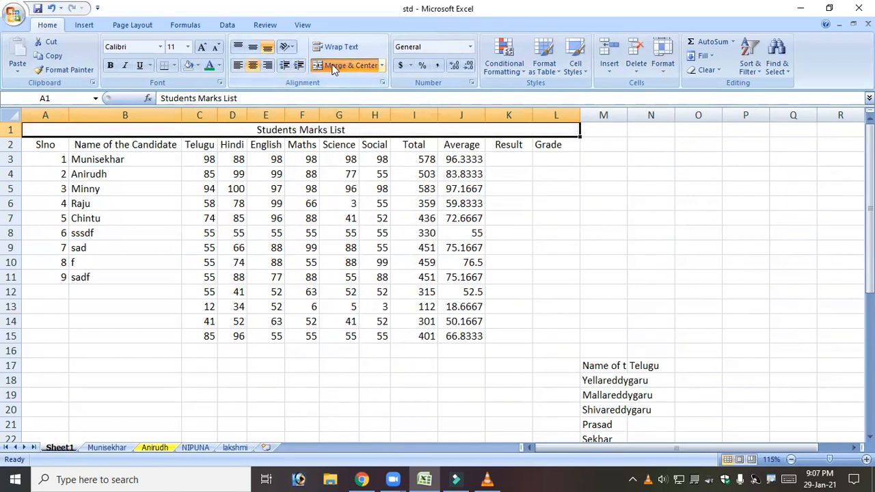
Toggle Merge & Center on and off for the empty cells B12 to B19, leaving them unmerged
left_click_drag(139, 293, 135, 395)
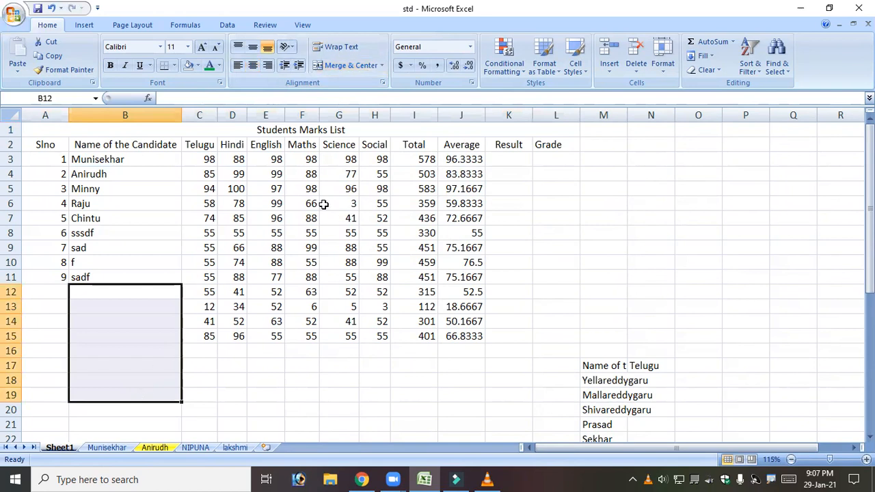
left_click(344, 63)
left_click(344, 63)
left_click(345, 63)
left_click(345, 63)
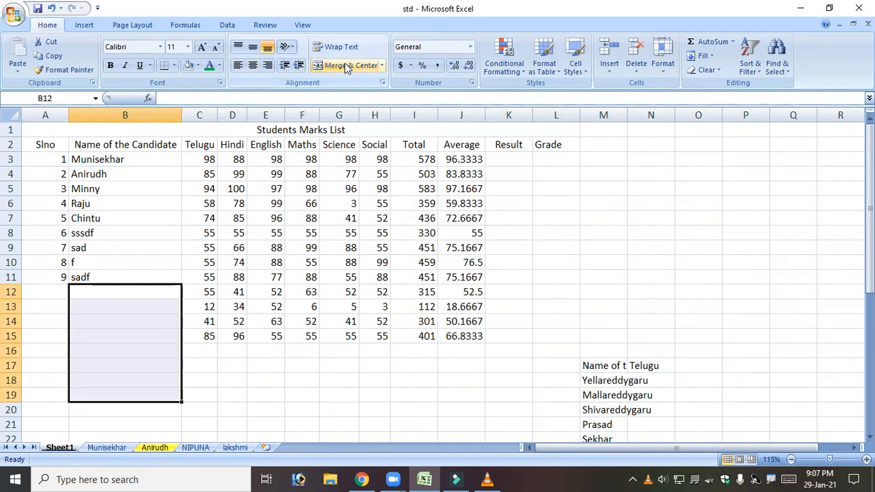
left_click(294, 233)
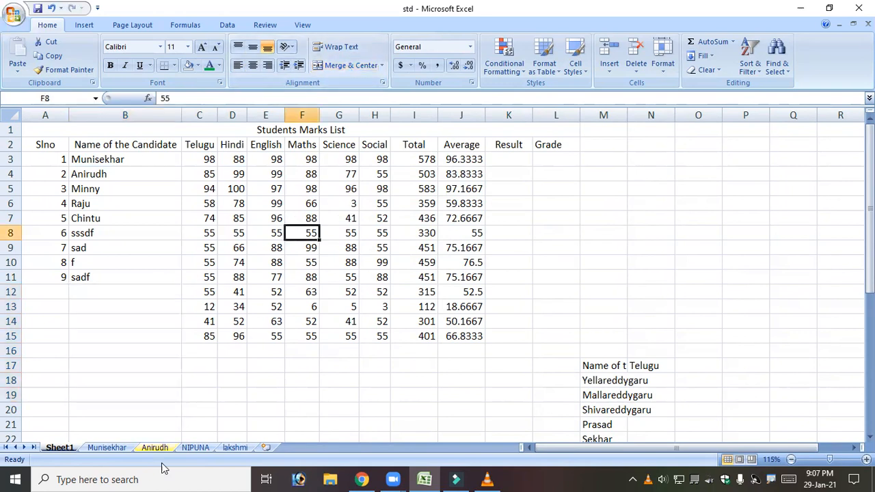
On the second sheet, merge and center the title across A1 to L1 and the Subjects heading across C2 to H2
left_click(112, 450)
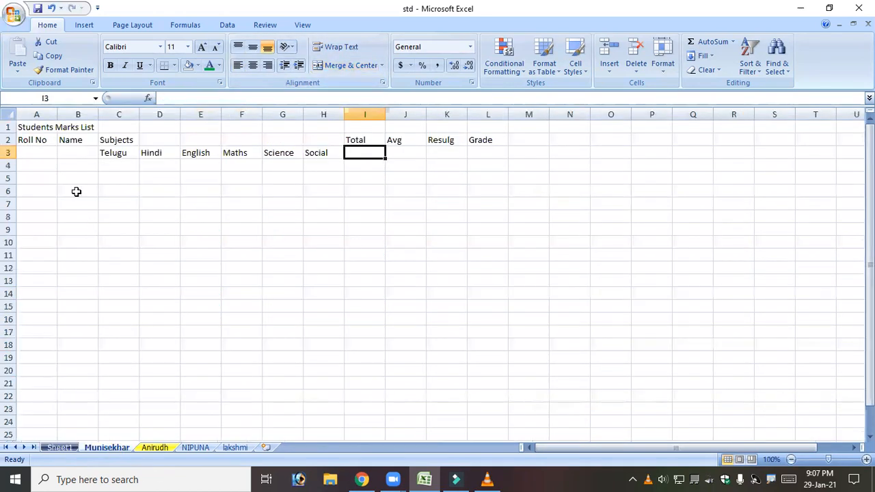
left_click_drag(27, 127, 488, 127)
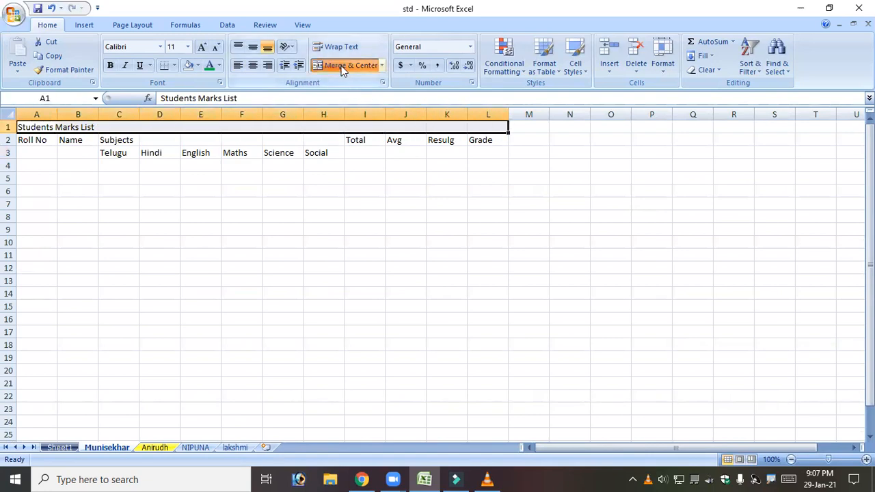
left_click(344, 65)
left_click_drag(119, 140, 320, 133)
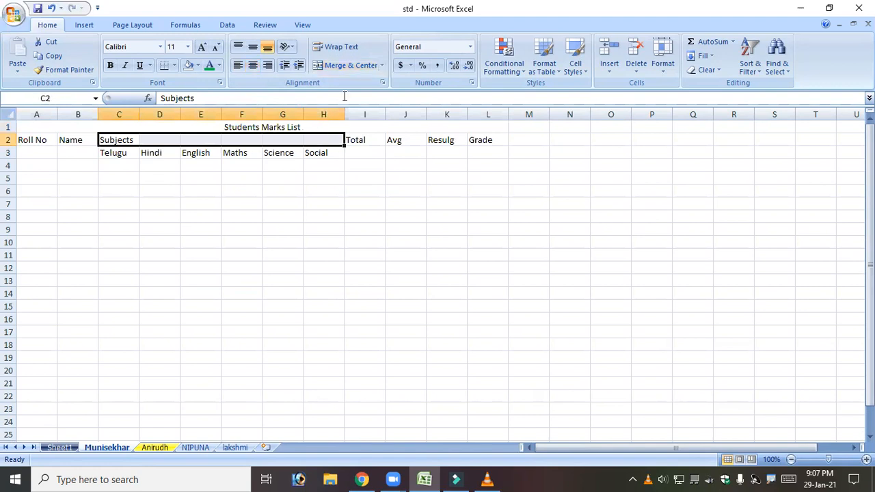
left_click(351, 65)
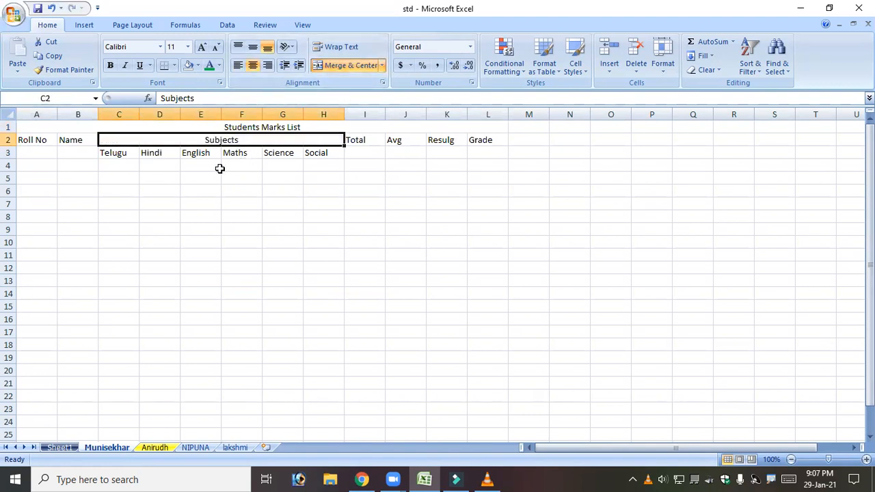
Fill row 4 with sample text: "sdf" in A4, "sdfs" in B4, "sdfdfs" in C4 and "sdf" in E4
left_click(38, 171)
type("sdf")
left_click(71, 164)
type("sdfs")
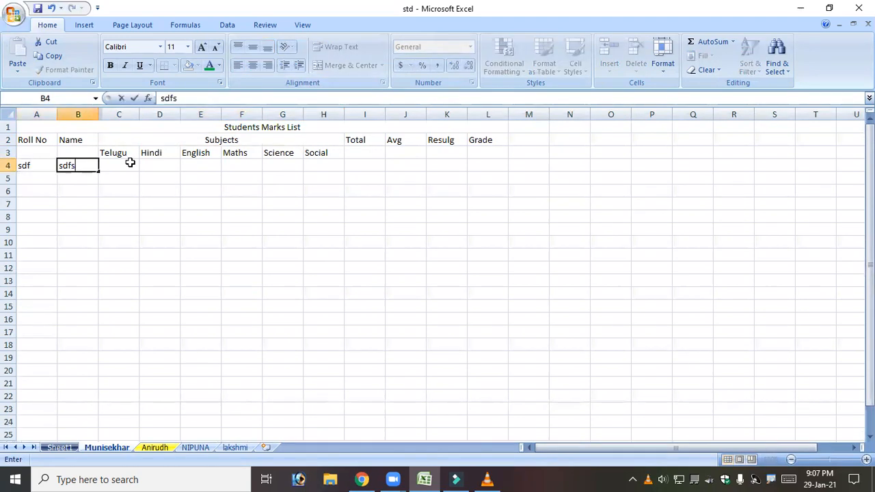
left_click(129, 164)
type("sdfdfs")
left_click(191, 164)
type("sdf")
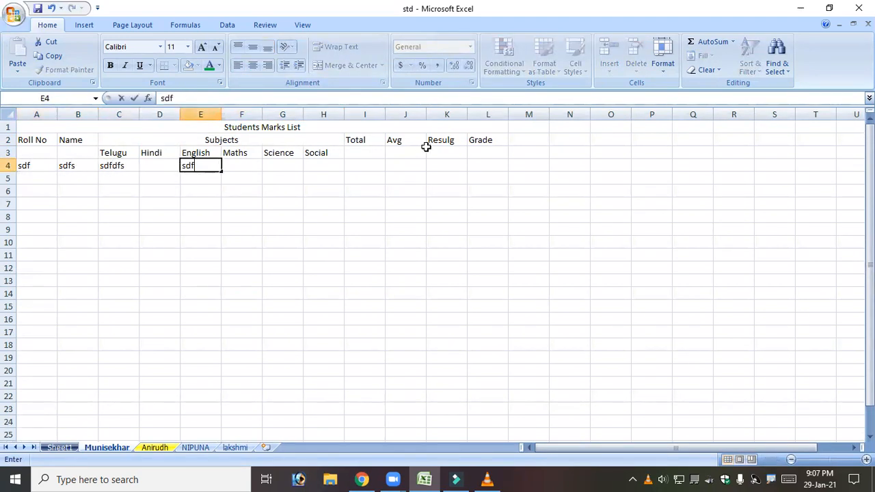
Enter sample text in row 4 under Total through Grade: "sdfs" in I4 and "sdf" in J4, K4 and L4
left_click(376, 153)
left_click(408, 153)
left_click(444, 151)
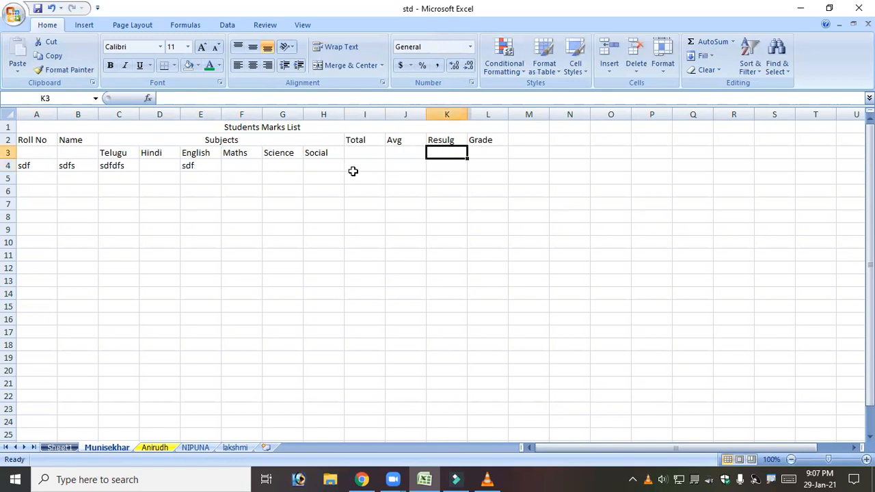
left_click(359, 169)
type("sdfs")
left_click(408, 164)
type("sdf")
left_click(454, 164)
type("sdf")
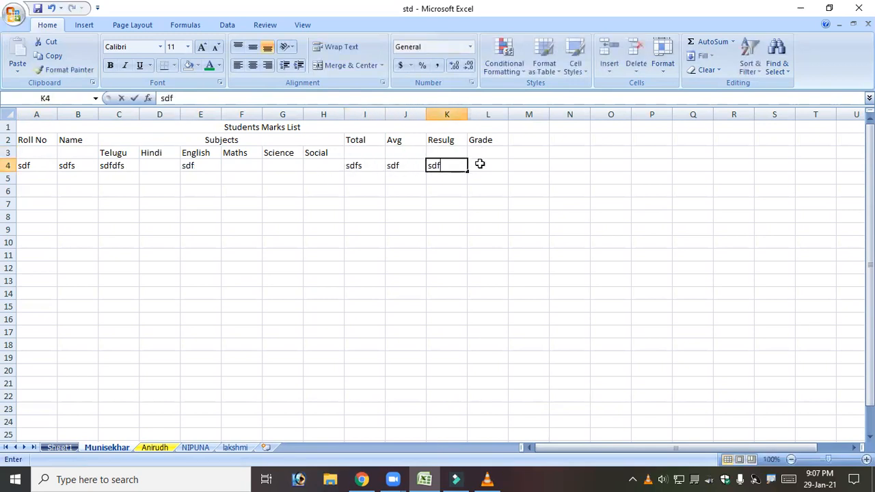
left_click(478, 164)
type("sdf")
Enter "sdf" in row 4 under the Maths and Science headings
left_click(229, 166)
type("sdf")
left_click(285, 166)
type("sdf")
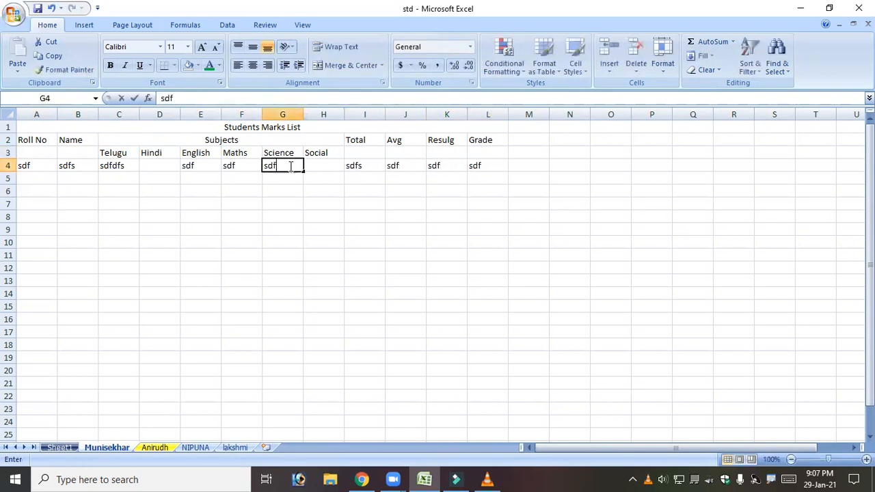
Try to merge the Roll No and Name headings in A2 to B3 as one block, and undo the merge
left_click_drag(31, 140, 70, 150)
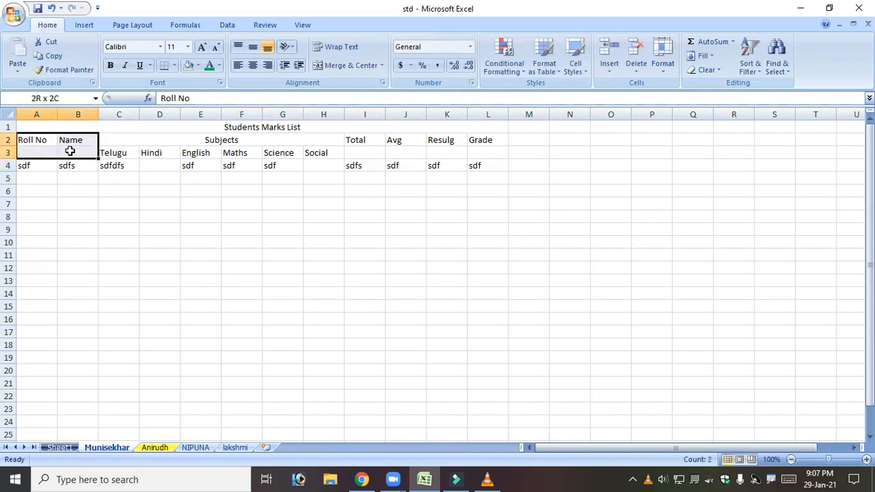
left_click(341, 66)
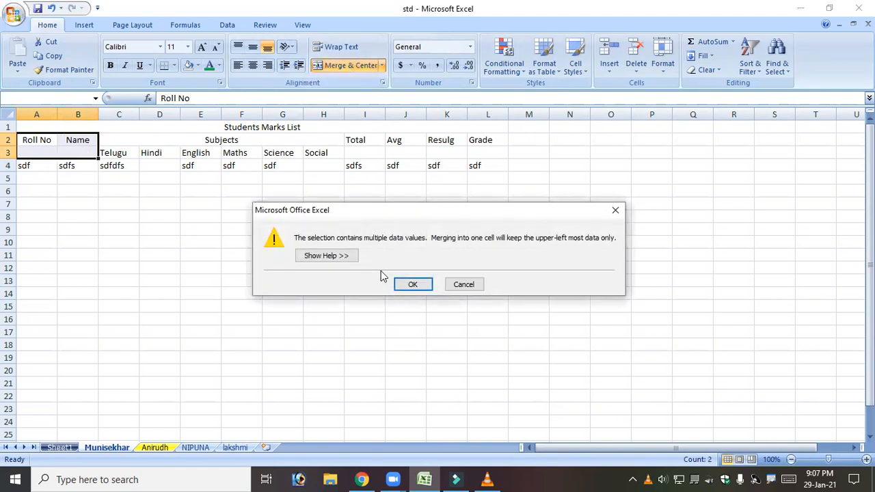
left_click(415, 286)
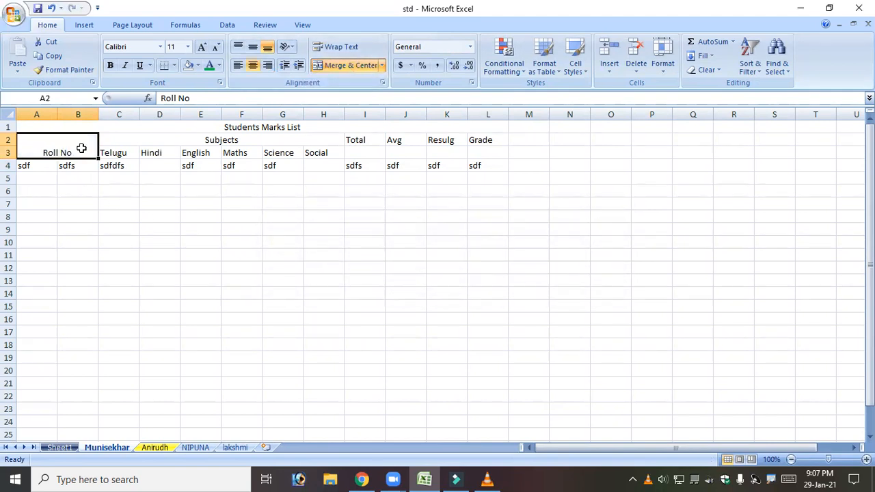
key("ctrl+z")
left_click(63, 171)
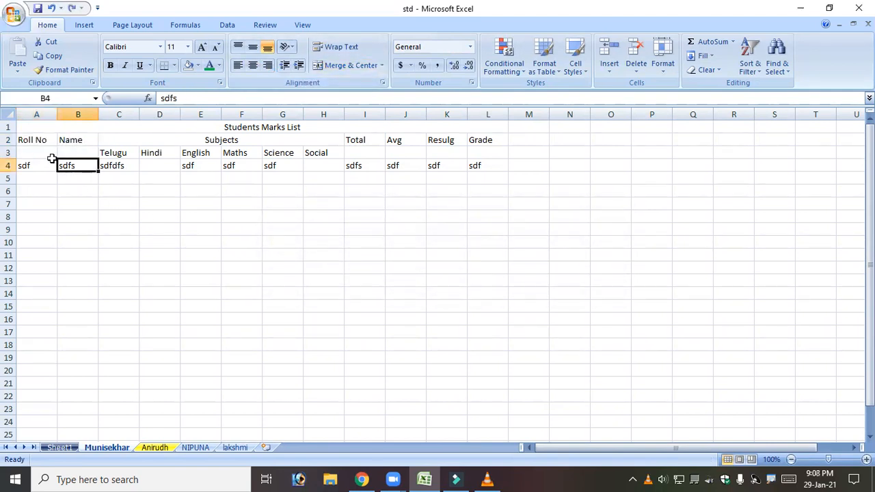
Merge and center the Roll No heading over A2 to A3 and the Name heading over B2 to B3 separately
left_click(47, 148)
left_click_drag(42, 140, 82, 154)
left_click(344, 69)
left_click(345, 67)
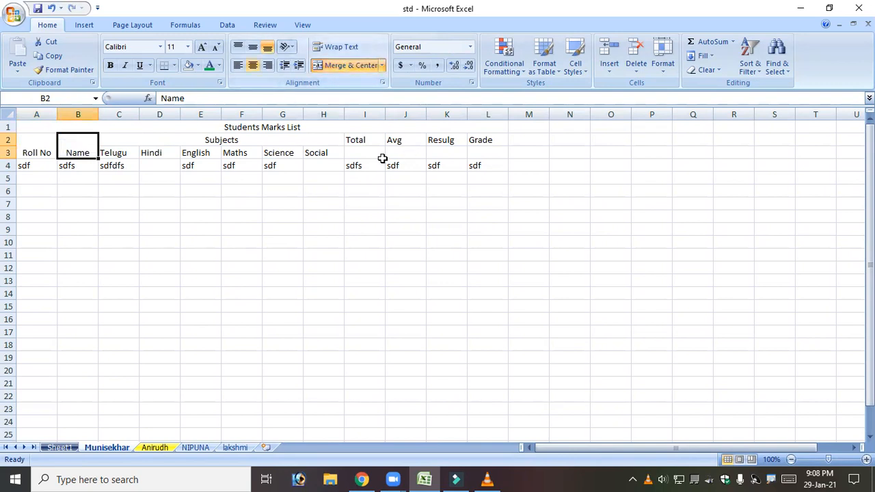
Merge and center the Total, Avg, Resulg and Grade headings separately, each over rows 2 and 3 of its column
left_click_drag(363, 141, 444, 154)
left_click(329, 66)
left_click(342, 67)
left_click(357, 71)
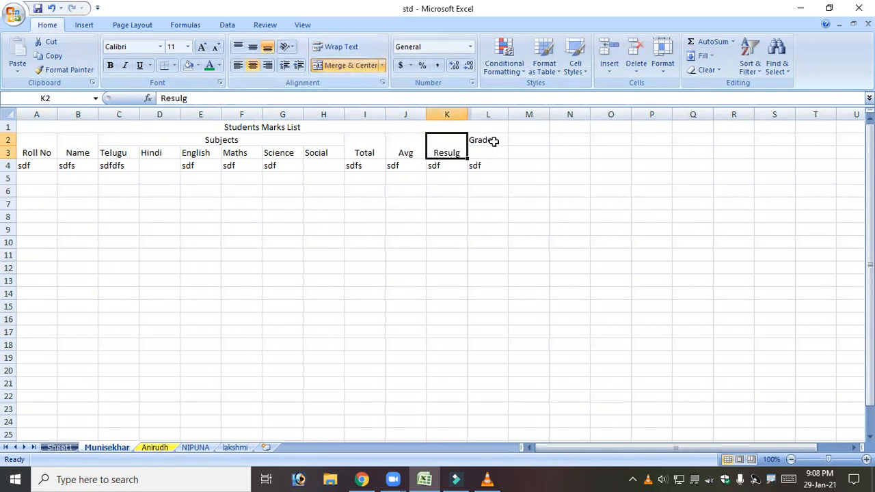
left_click_drag(494, 140, 491, 153)
left_click(358, 69)
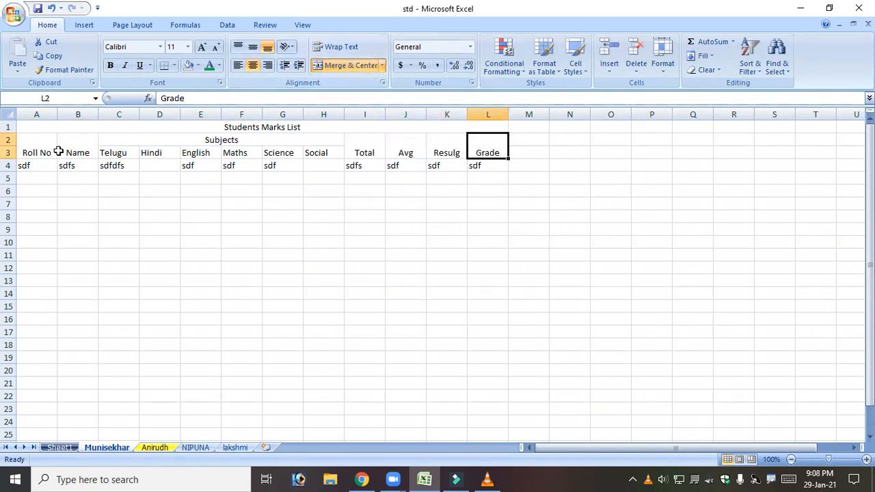
Center the headings in A2 to L3 horizontally and vertically, and make them and the Students Marks List title bold
left_click_drag(42, 144, 479, 155)
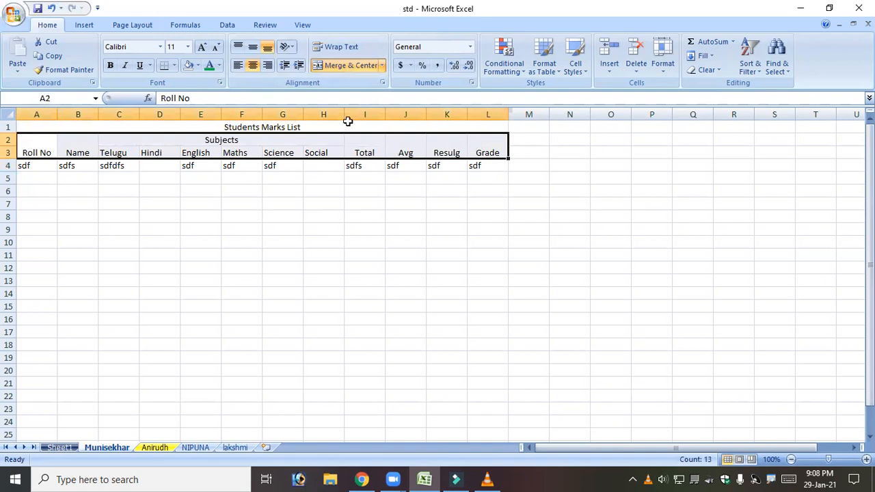
left_click(254, 67)
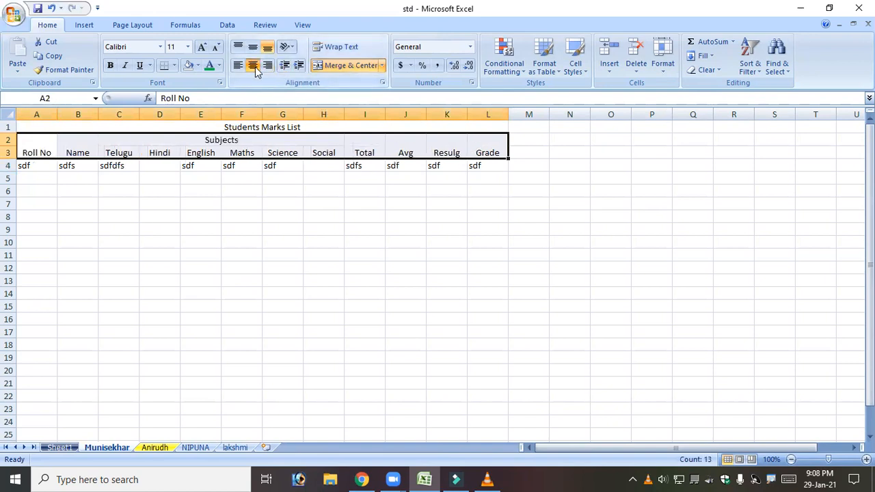
left_click(252, 48)
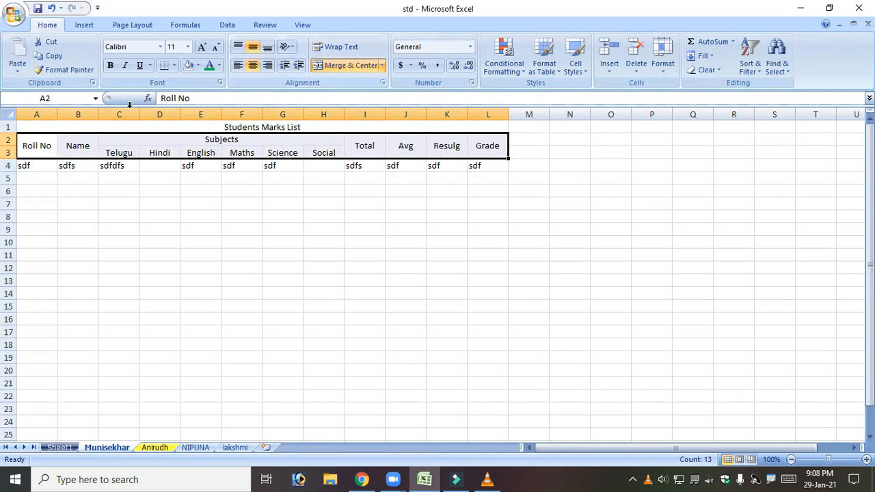
left_click(267, 127)
left_click(110, 66)
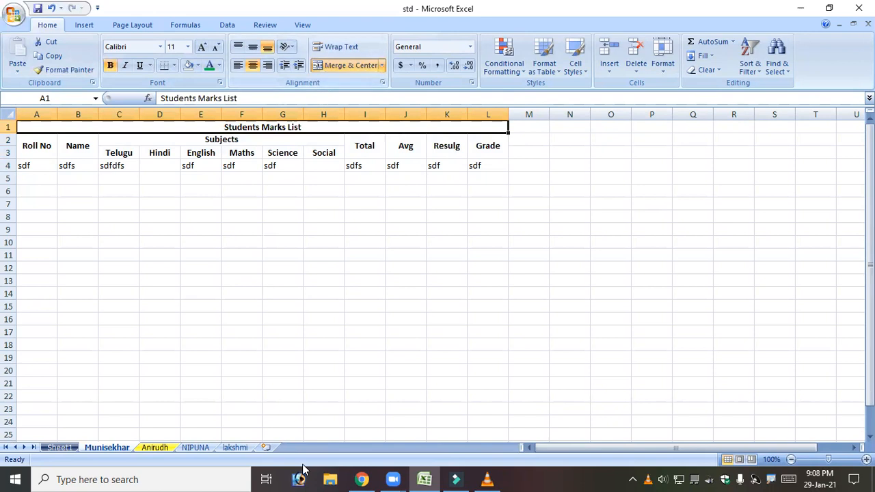
On Sheet1, angle the row 2 headings from Slno to Grade diagonally upward through the Format Cells orientation setting
left_click(59, 448)
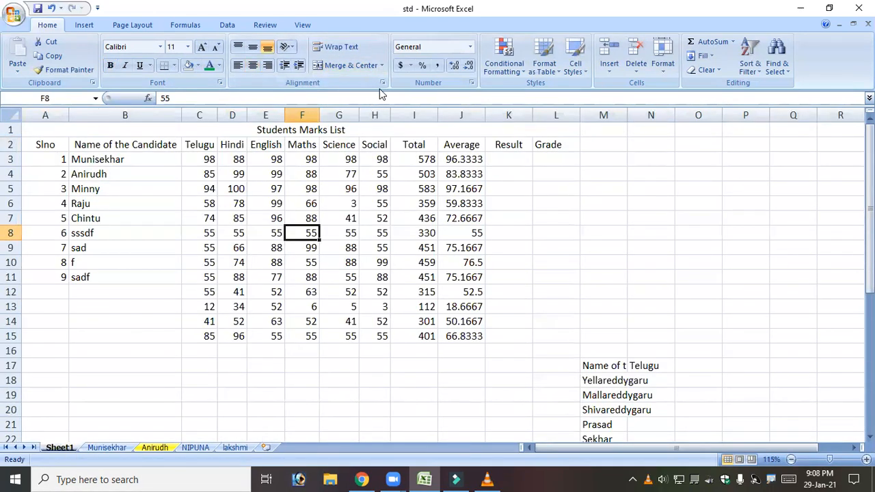
left_click(383, 83)
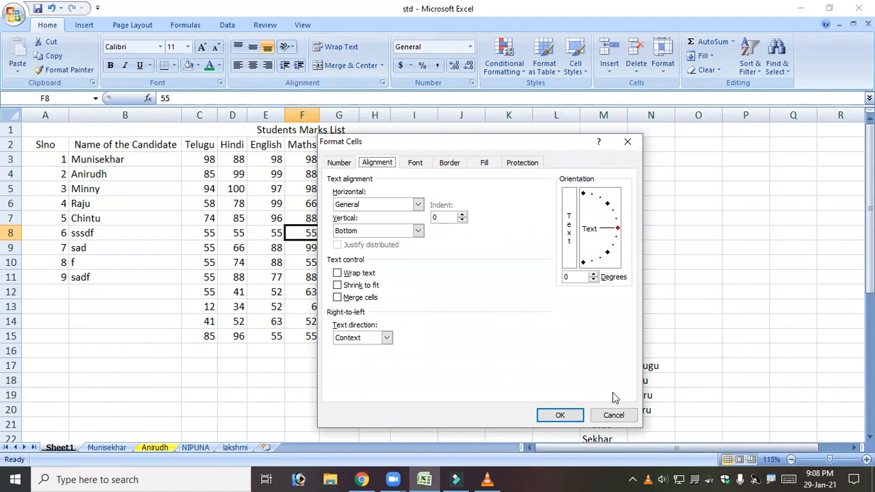
left_click(613, 415)
left_click_drag(50, 149, 547, 148)
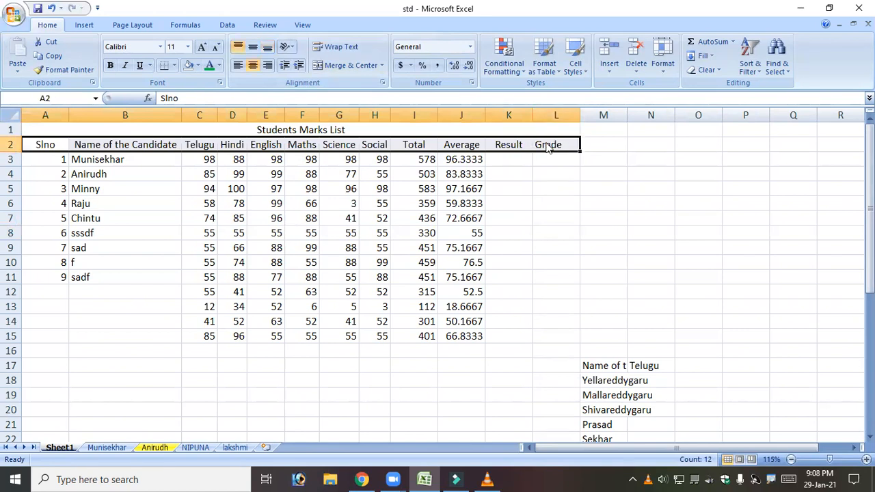
left_click(383, 83)
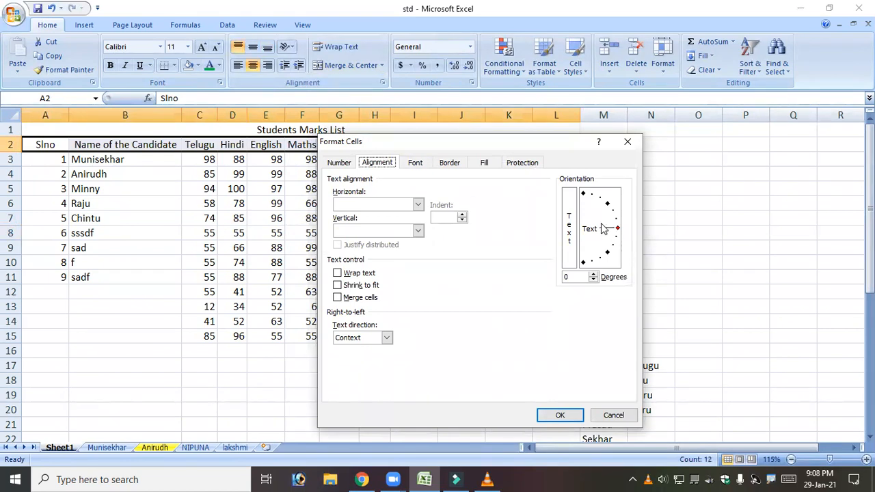
left_click_drag(609, 234, 601, 213)
left_click(569, 416)
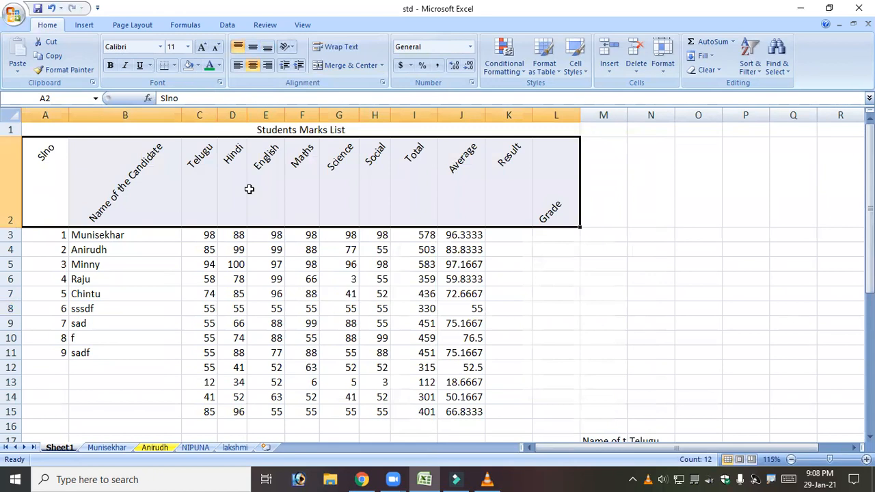
Wrap the text of the Name of the Candidate heading in B2 and reduce the height of row 2
left_click(129, 175)
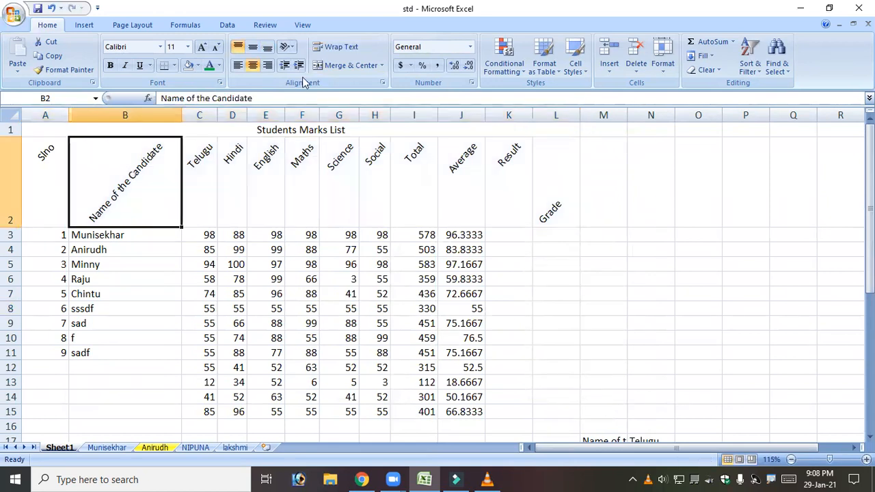
left_click(335, 46)
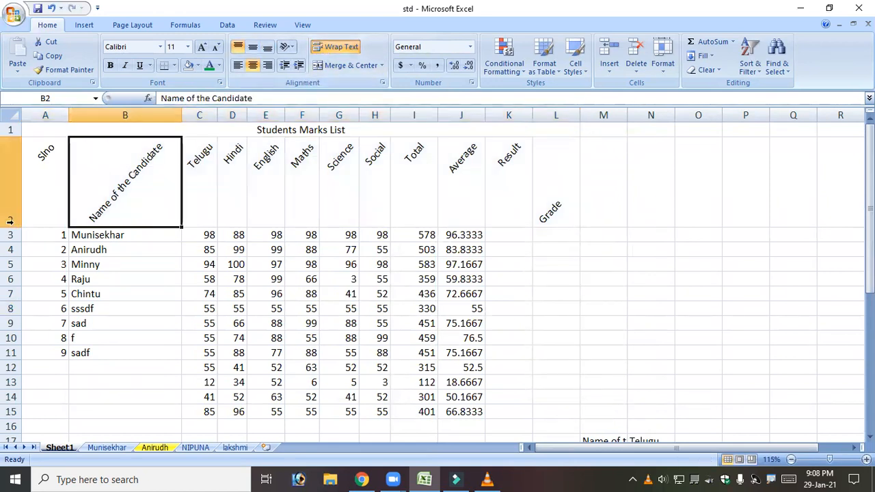
left_click_drag(11, 220, 15, 186)
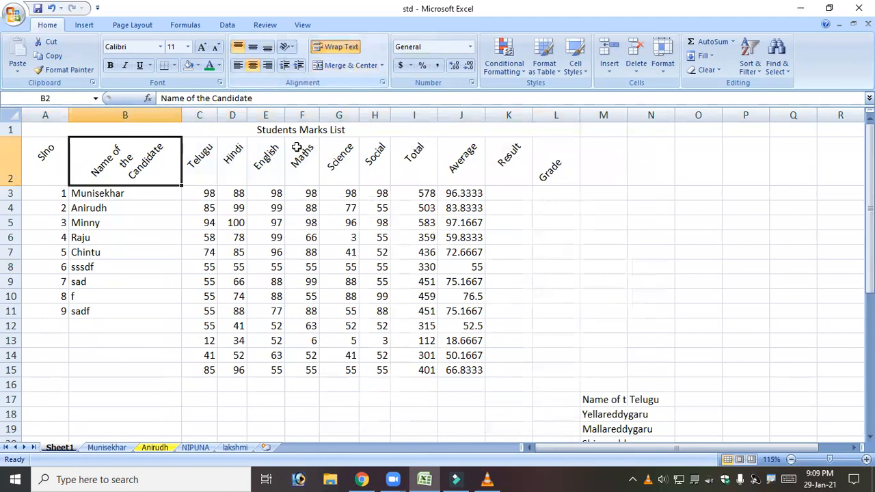
Rotate the row 2 headings from Slno to Grade to -90 degrees, and set their orientation back to 0 degrees
left_click_drag(43, 160, 550, 171)
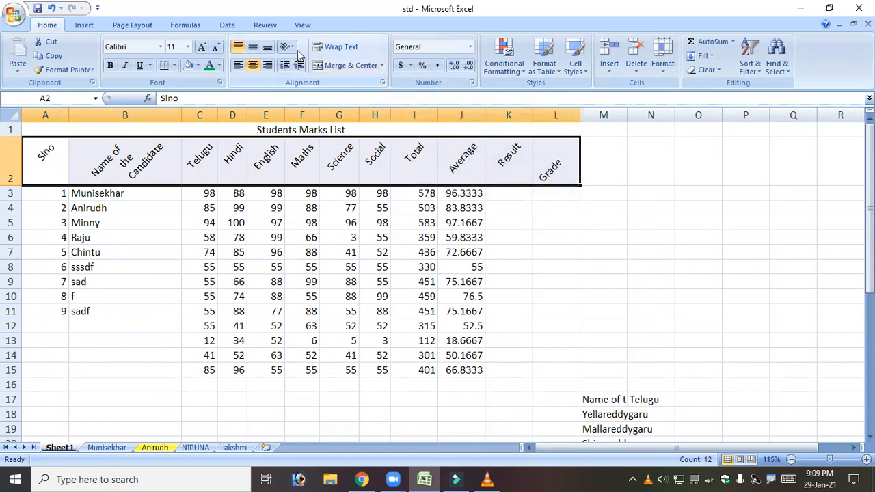
left_click(382, 84)
left_click_drag(606, 205, 581, 275)
left_click(555, 420)
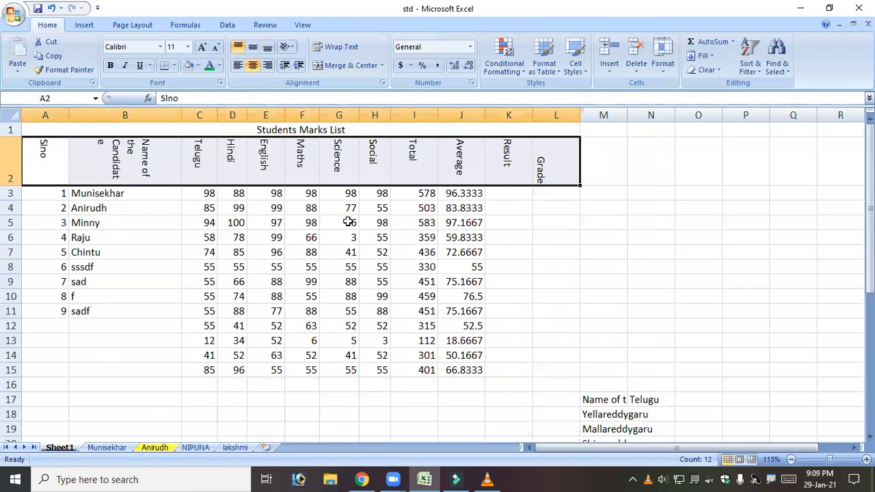
left_click(383, 83)
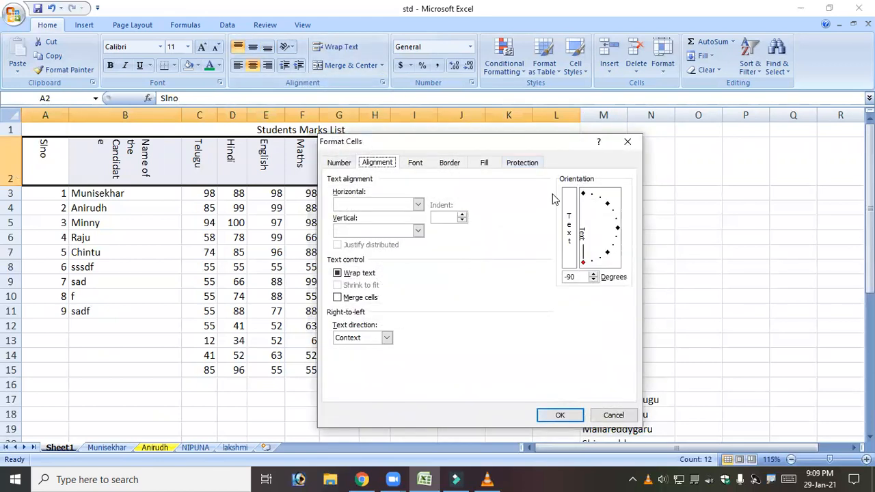
left_click(617, 231)
left_click(560, 415)
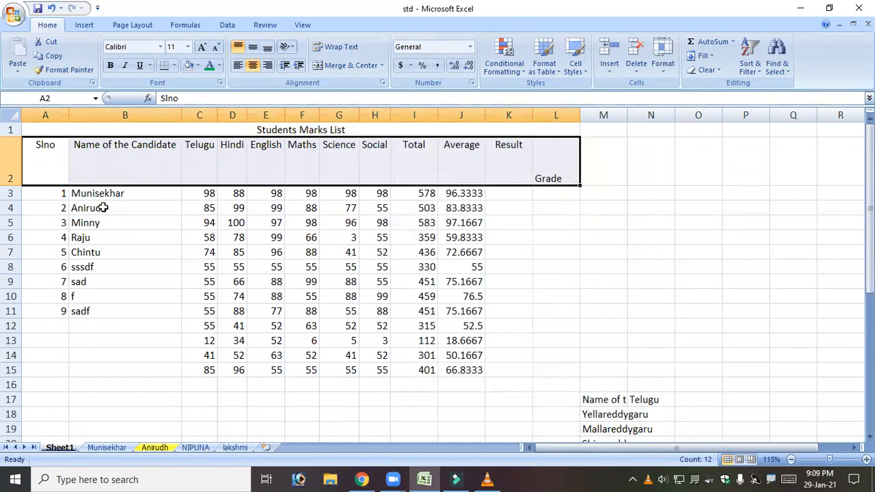
Stack the letters of the row 2 headings vertically through the Format Cells orientation setting and make row 2 taller
left_click(383, 83)
left_click(571, 241)
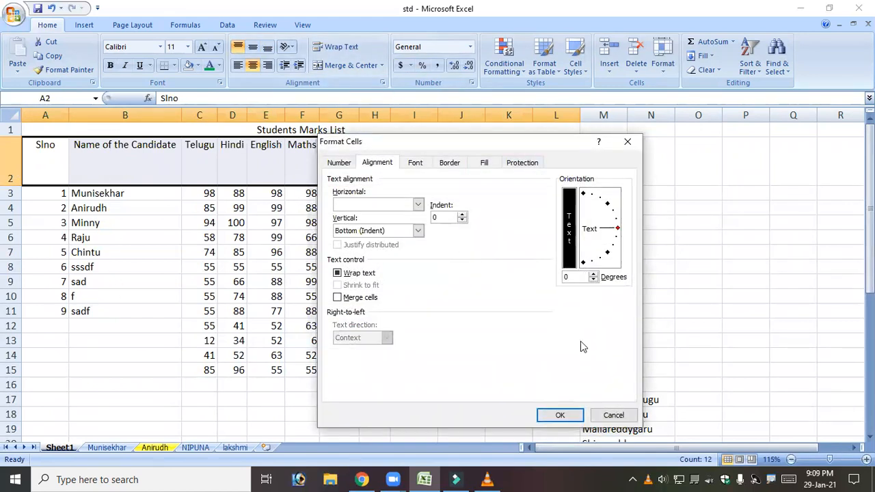
left_click(560, 415)
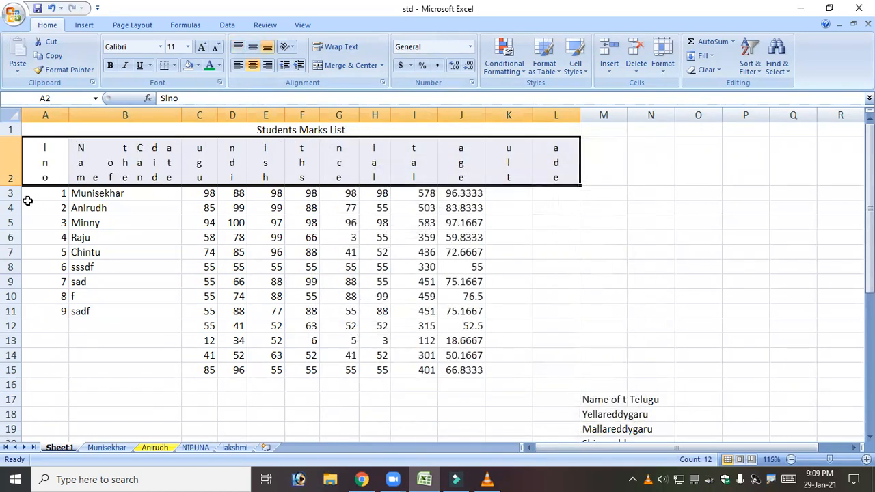
left_click_drag(10, 186, 15, 214)
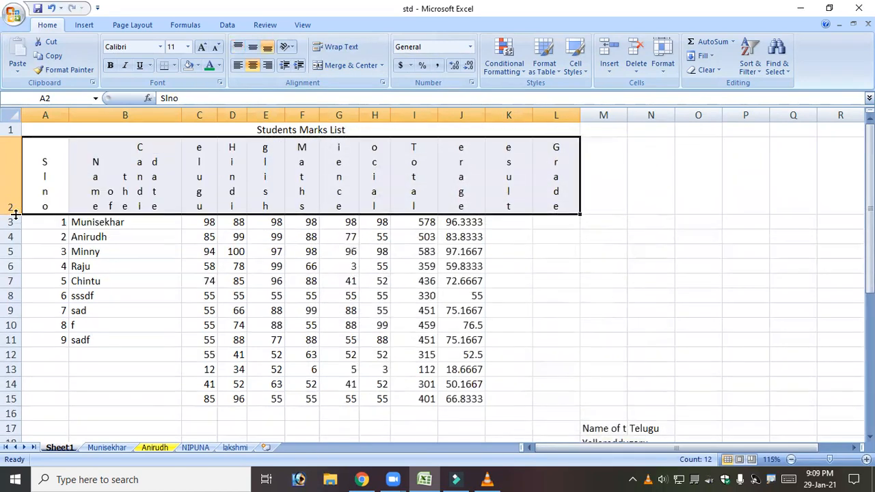
Turn off the stacked vertical orientation for the row 2 headings in Format Cells
left_click(382, 83)
left_click(571, 245)
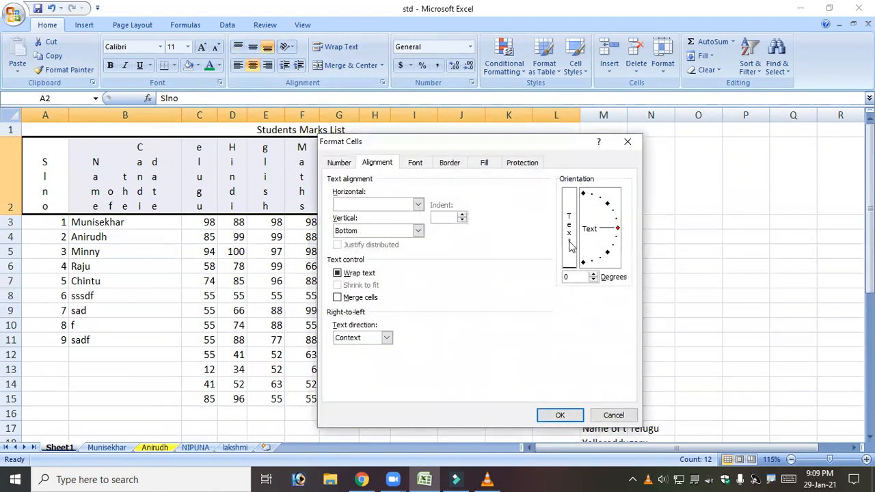
left_click(551, 413)
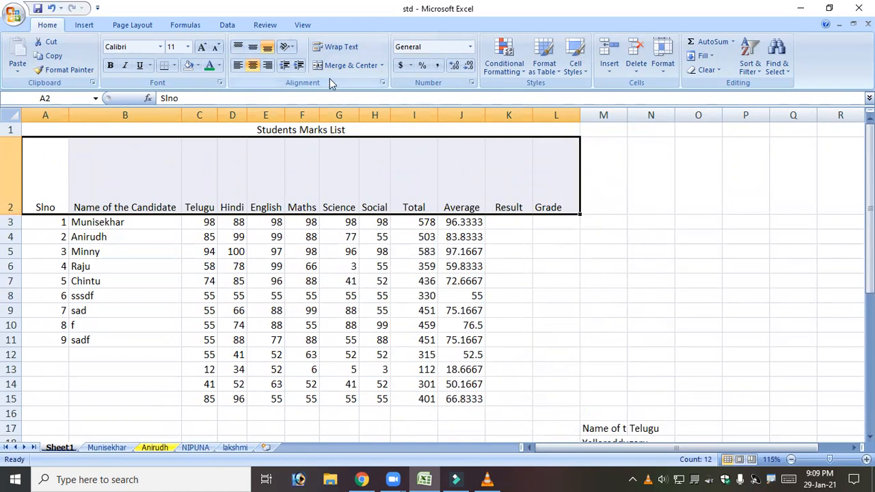
Apply the Angle Counterclockwise, Angle Clockwise, Vertical Text and Rotate Text Up orientations in turn to the row 2 headings
left_click(290, 47)
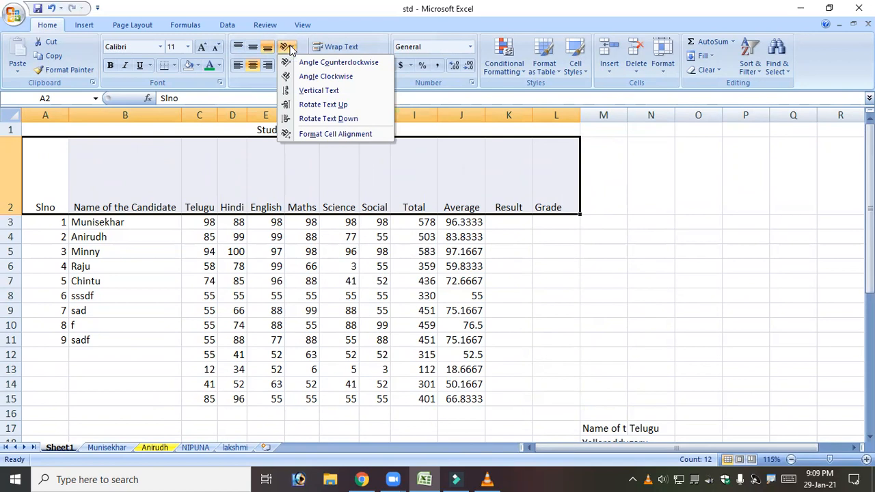
left_click(316, 64)
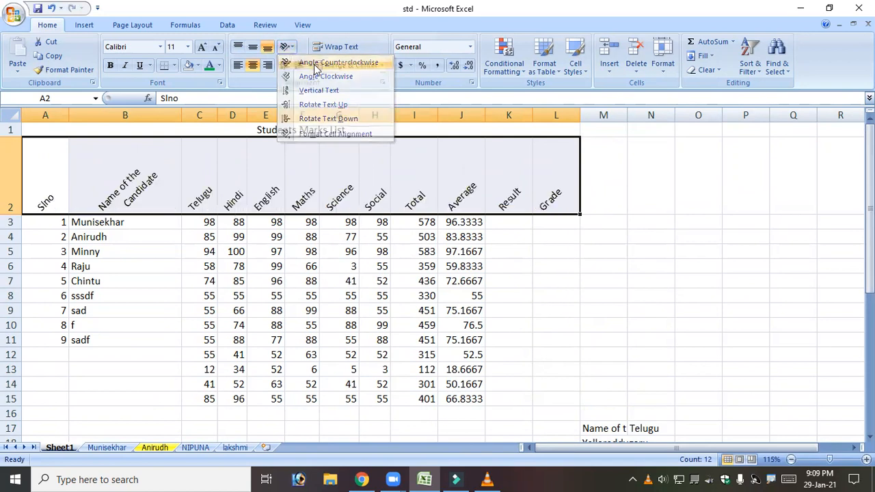
left_click(291, 46)
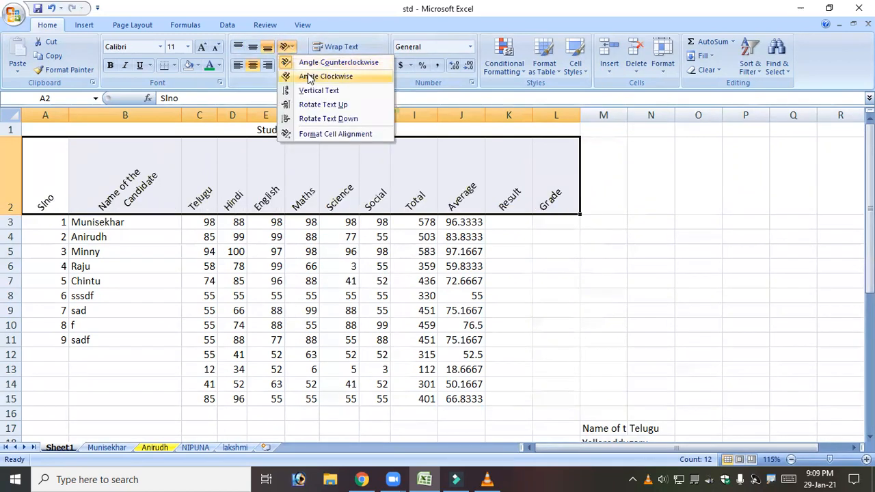
left_click(305, 78)
left_click(289, 47)
left_click(309, 91)
left_click(288, 47)
left_click(315, 105)
Apply Rotate Text Down to the row 2 headings, and turn that rotation off again
left_click(288, 46)
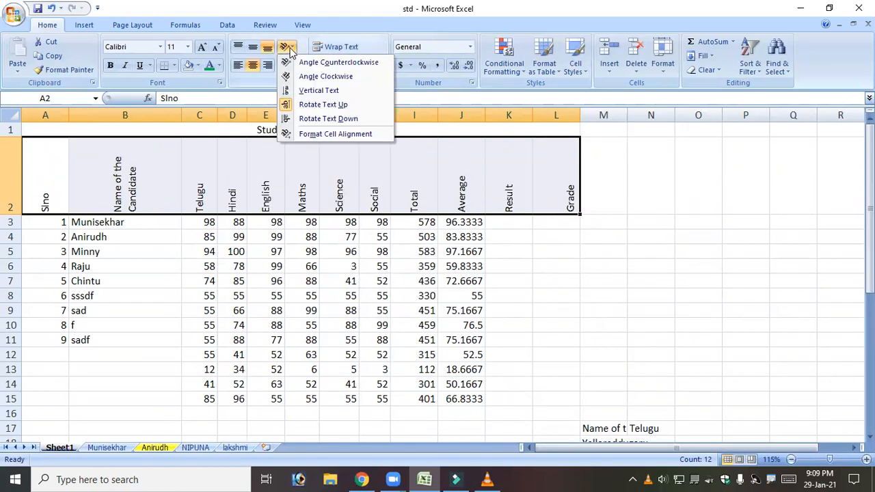
left_click(292, 47)
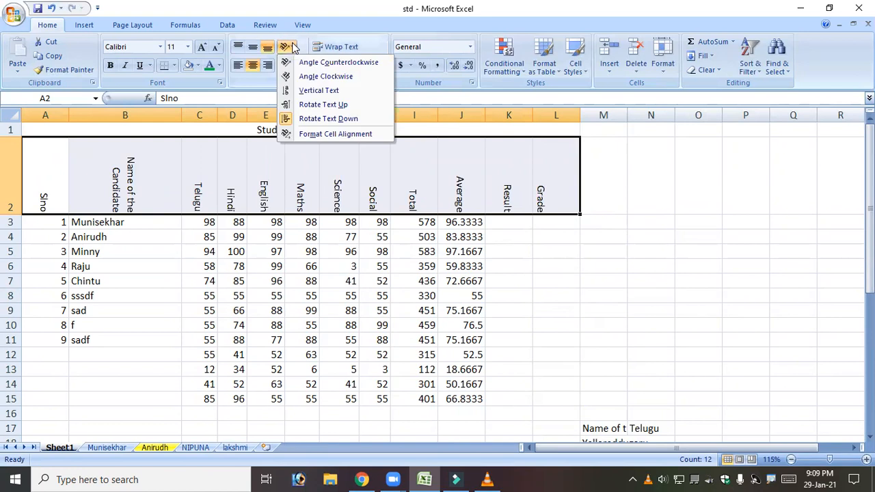
left_click(311, 120)
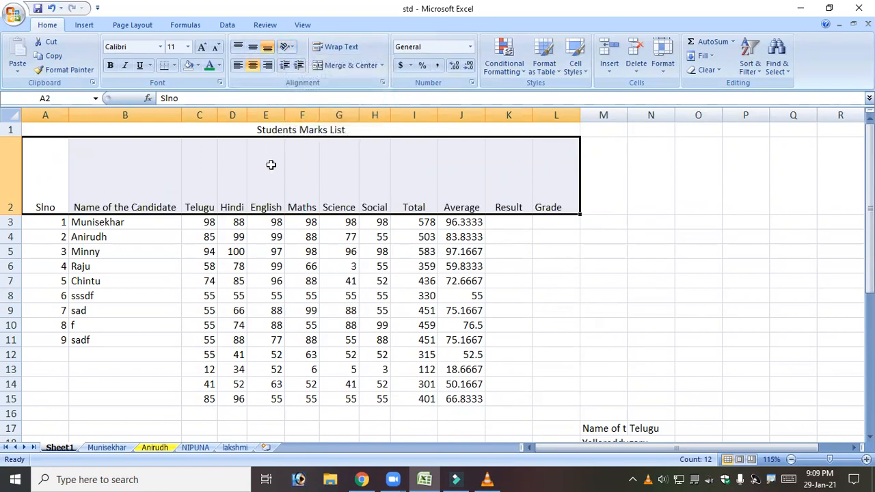
Autofit the height of row 2 and review the alignment settings of its headings in Format Cells
double_click(11, 213)
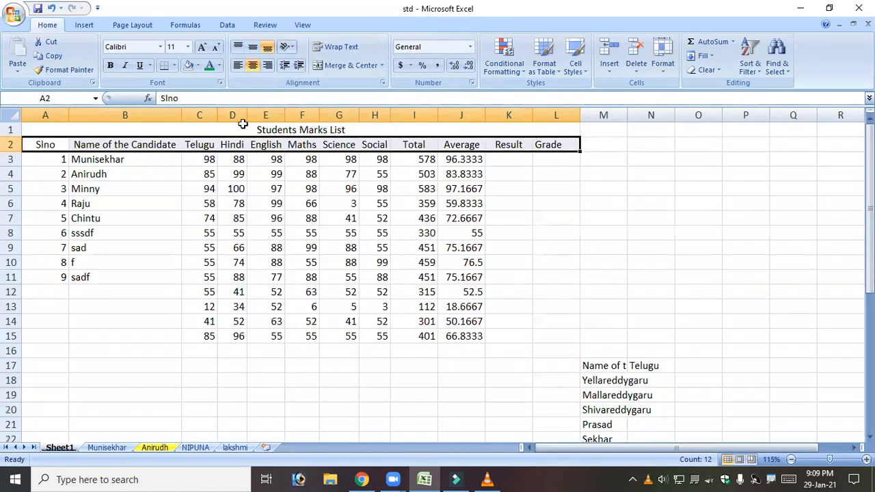
left_click(382, 84)
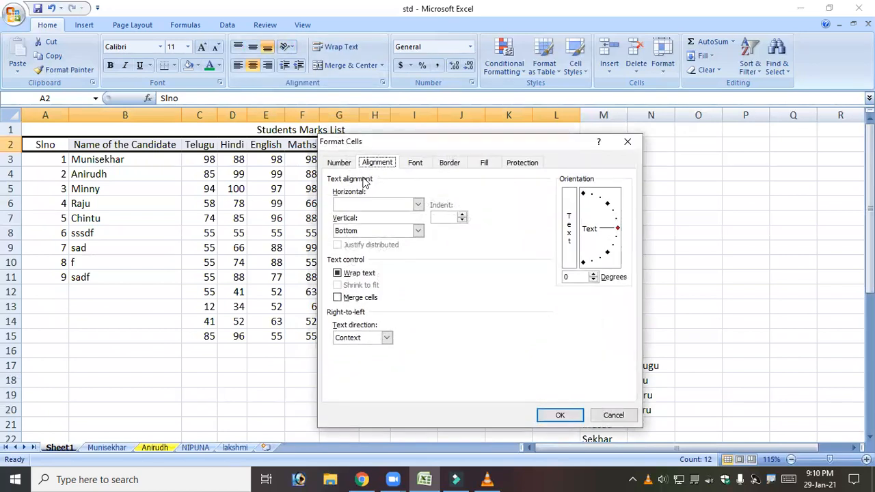
left_click(628, 144)
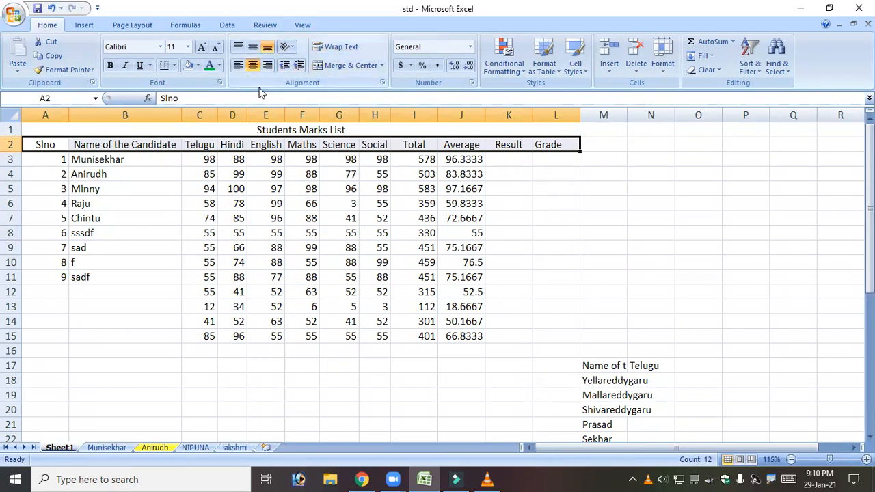
On the sheet with the merged Subjects heading, apply all borders to the marks table in A1 to L12
left_click(117, 448)
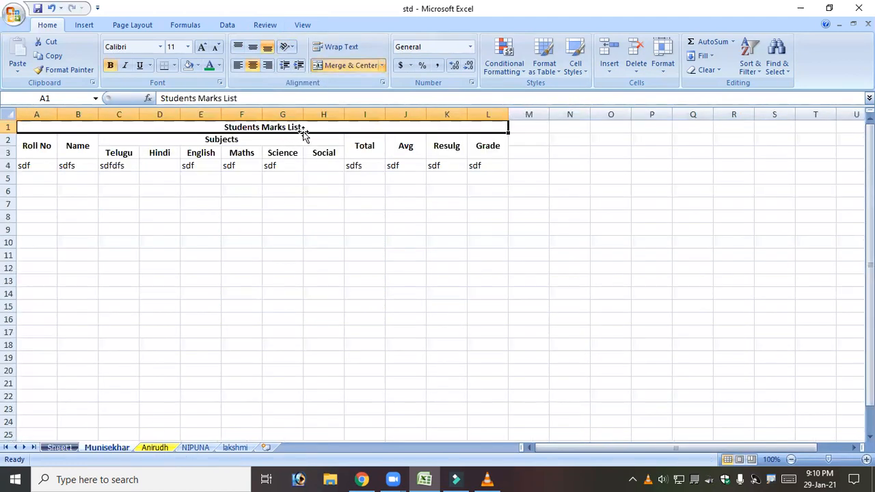
left_click_drag(334, 129, 329, 267)
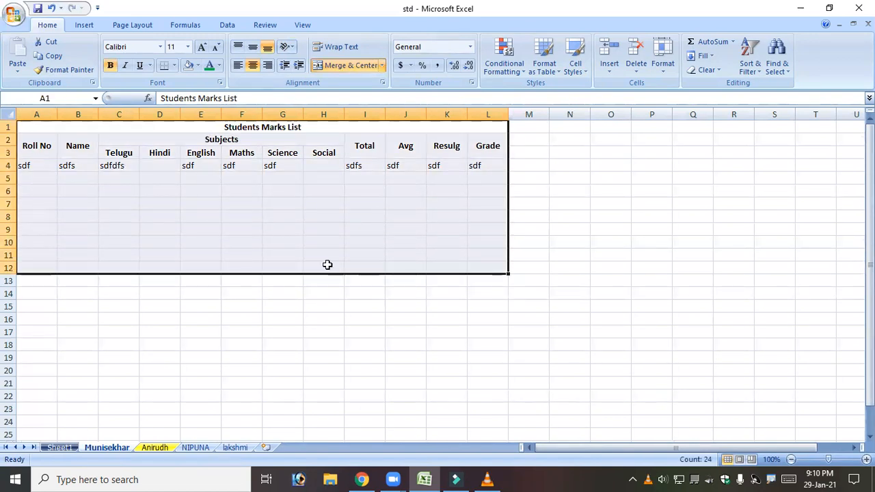
left_click(174, 65)
left_click(195, 166)
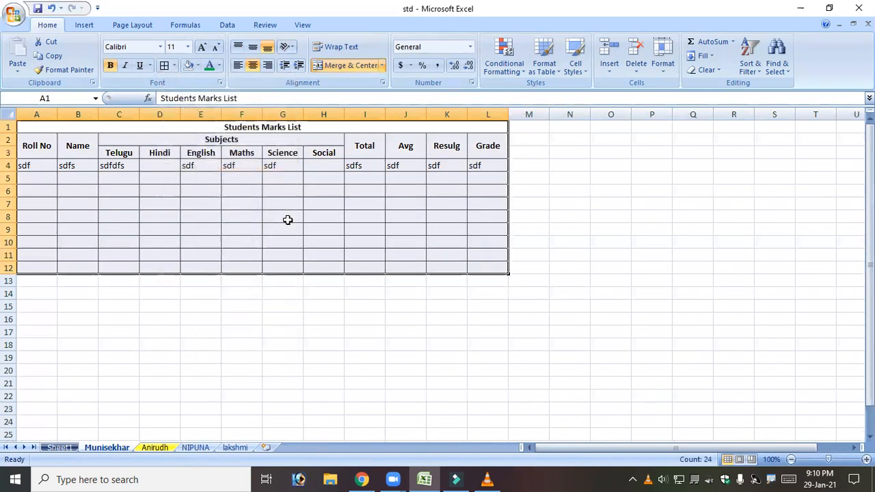
Fill the cell below the Telugu heading with medium blue, and fill the Telugu heading cell with blue
left_click(299, 220)
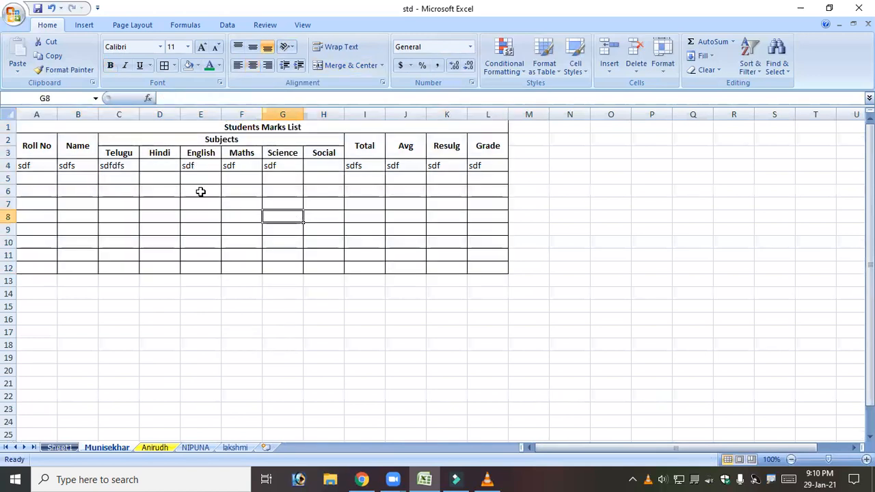
left_click(120, 165)
left_click(198, 65)
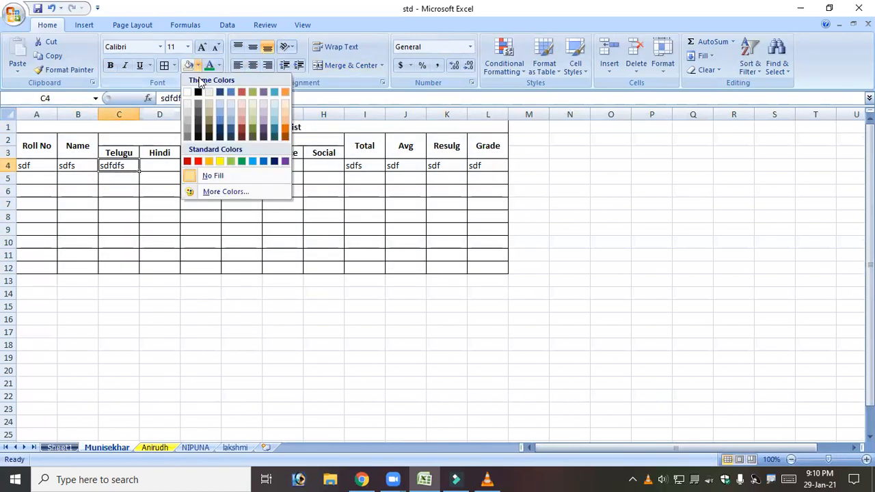
left_click(168, 164)
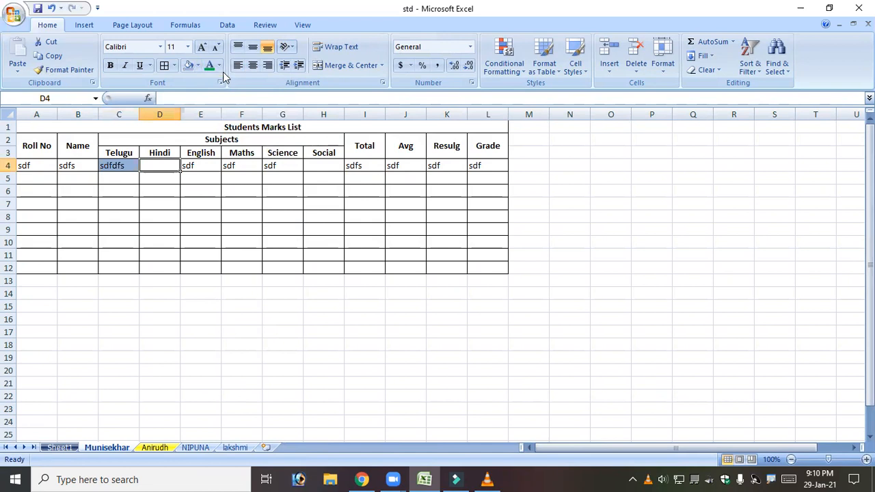
left_click(129, 152)
left_click(198, 66)
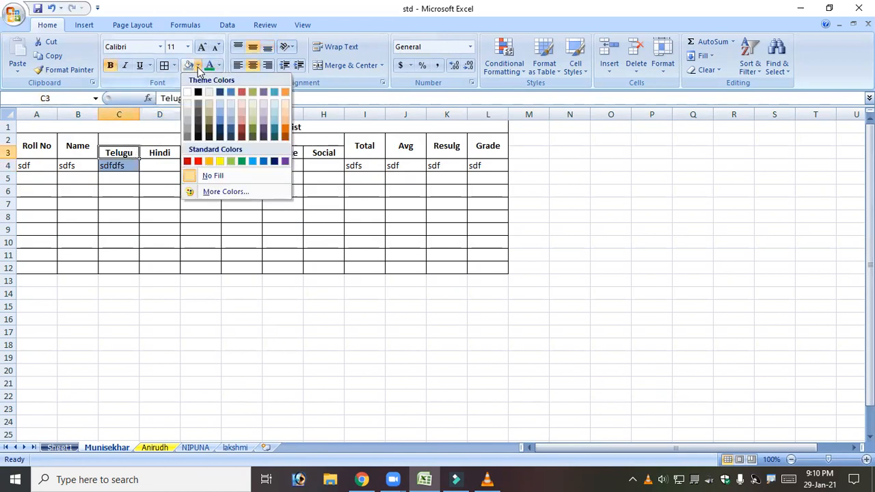
left_click(219, 114)
Fill the merged Subjects heading with light green and the Hindi to Social headings with standard purple
left_click_drag(171, 152, 303, 146)
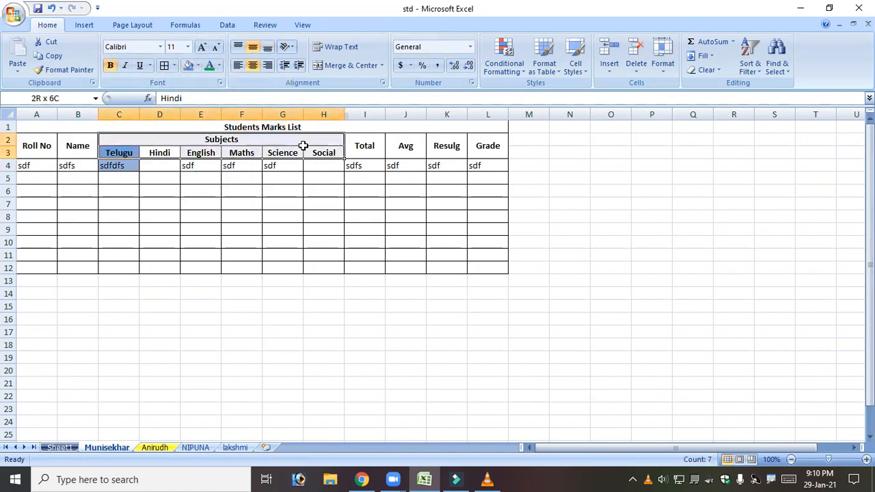
left_click(291, 139)
left_click(199, 66)
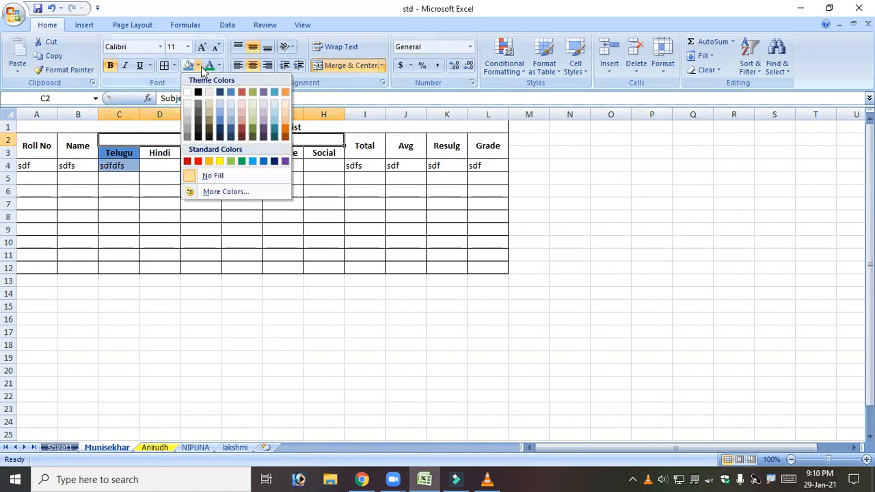
left_click(253, 110)
left_click_drag(164, 151, 309, 154)
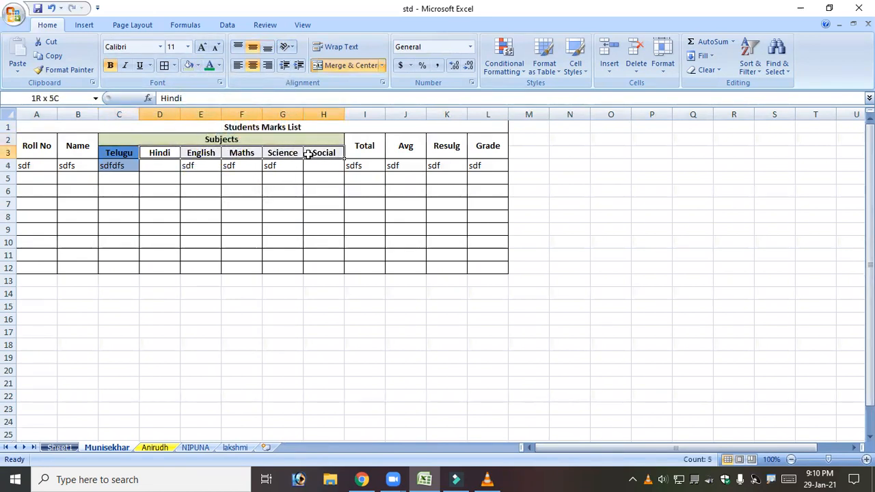
left_click(197, 65)
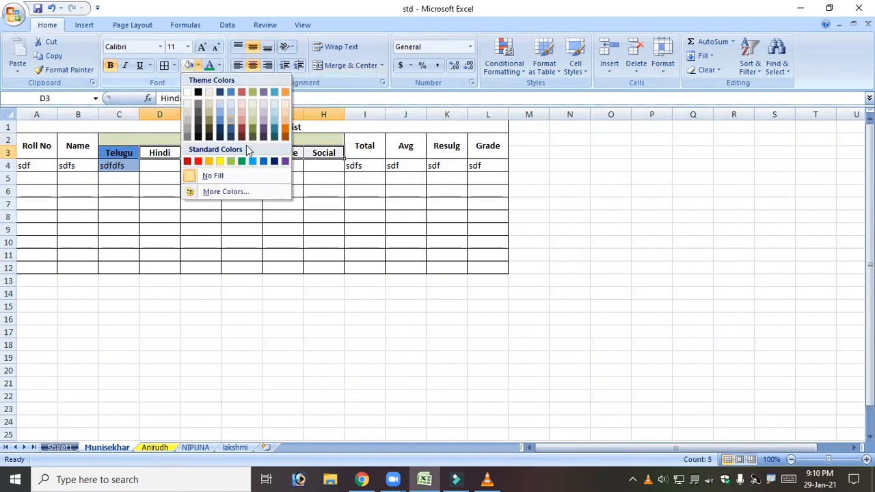
left_click(285, 162)
Clear the fill colours from the Subjects block in C2 to H4
left_click_drag(221, 141, 225, 168)
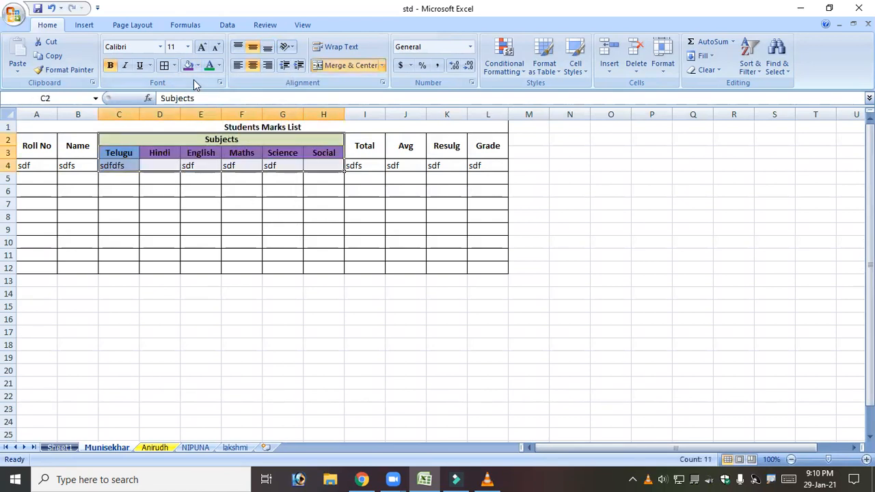
left_click(197, 65)
left_click(212, 175)
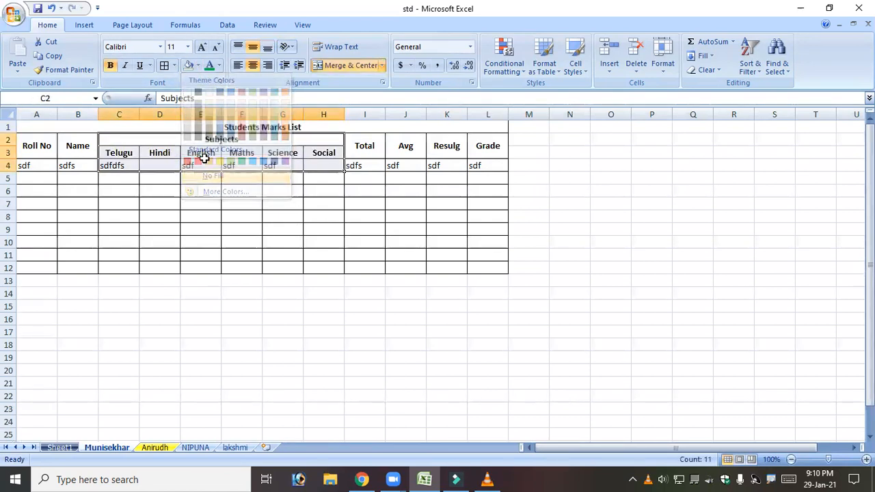
Remove all borders from the marks table in A1 to L12
left_click_drag(189, 125, 193, 268)
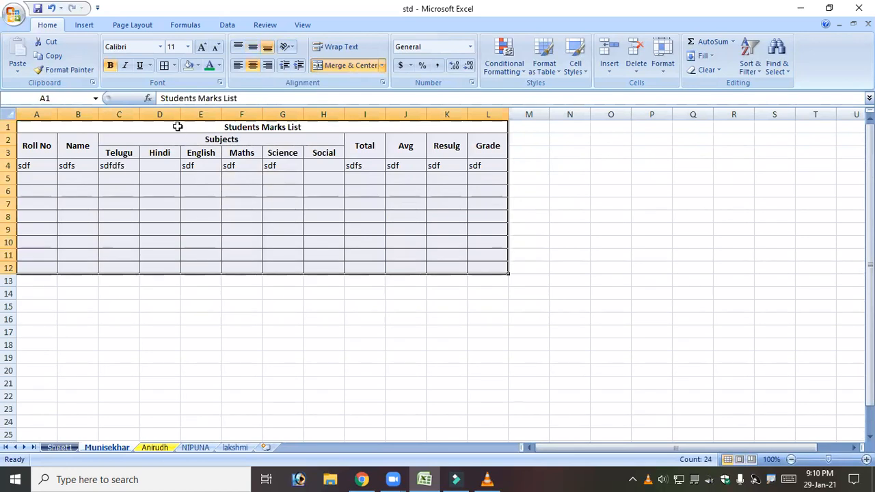
left_click(174, 65)
left_click(214, 160)
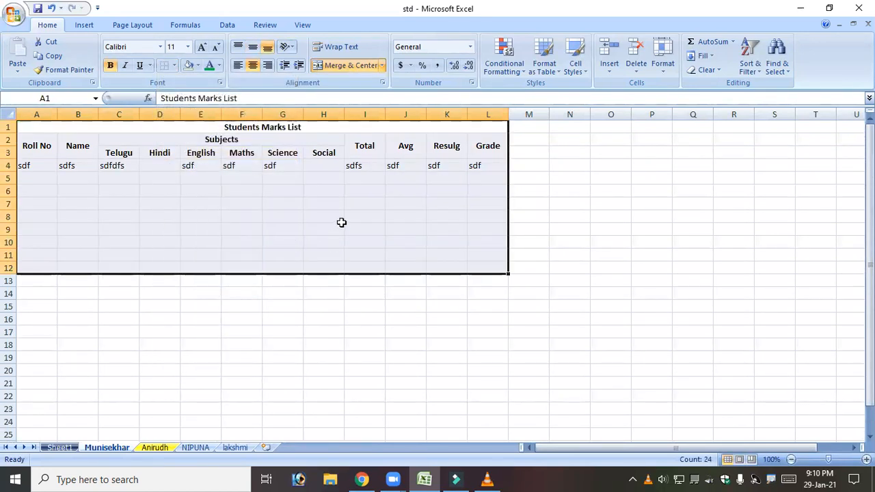
left_click(342, 223)
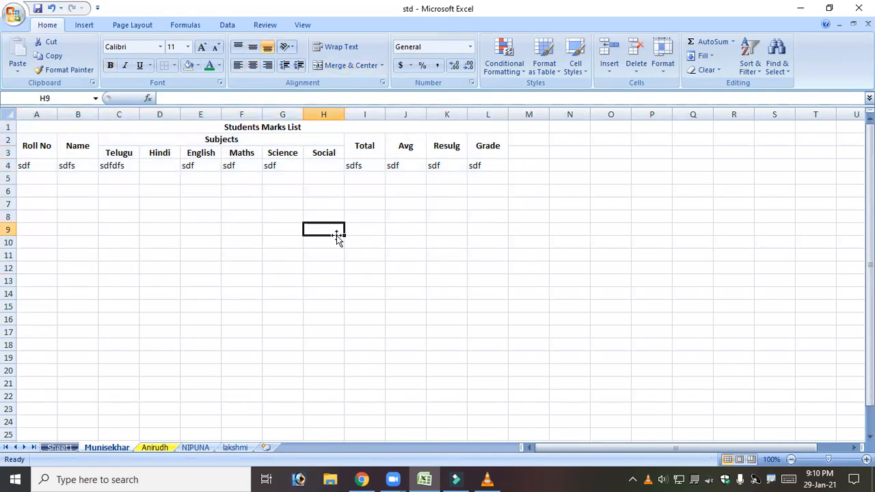
On Sheet1, collapse the ribbon, show its Home commands temporarily, and restore the full ribbon
left_click(66, 449)
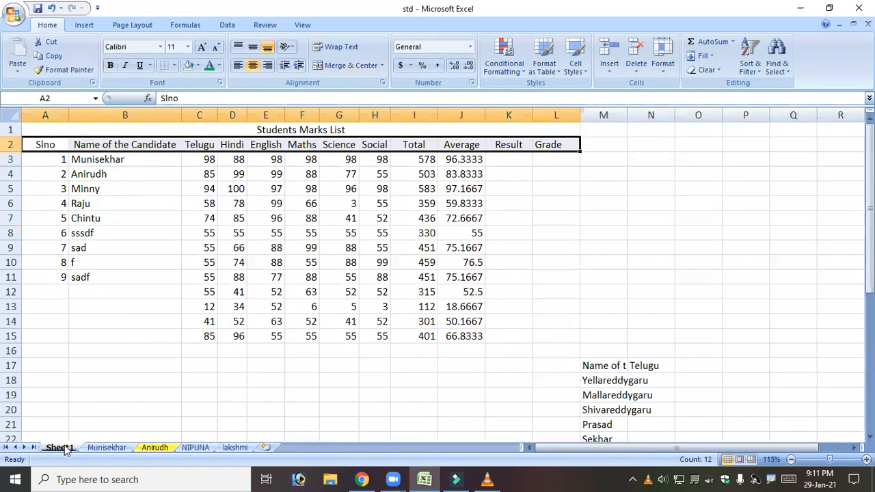
left_click(271, 296)
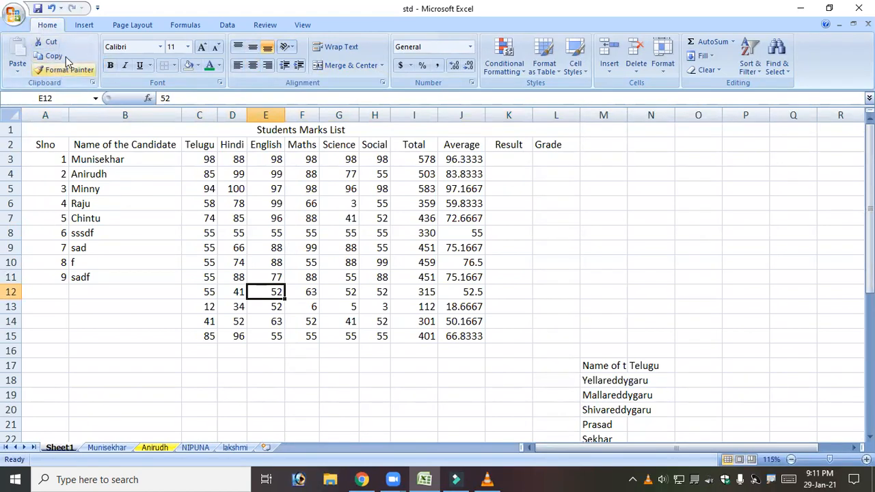
double_click(50, 25)
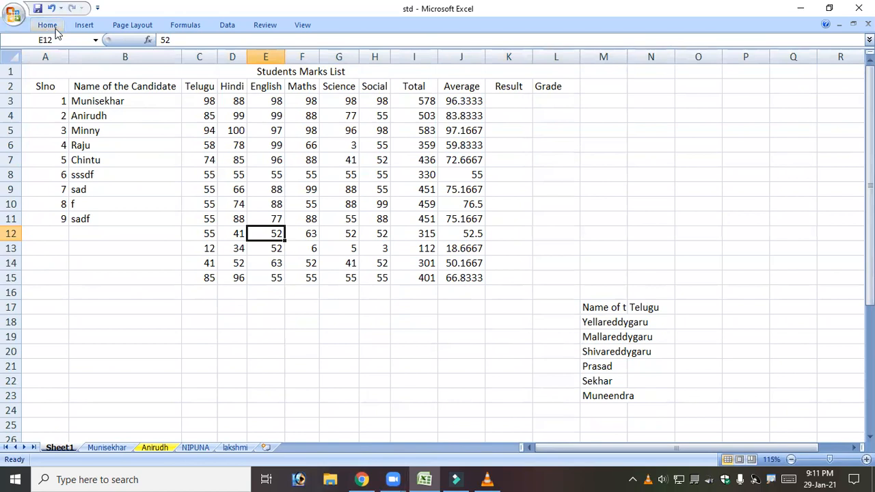
left_click(55, 27)
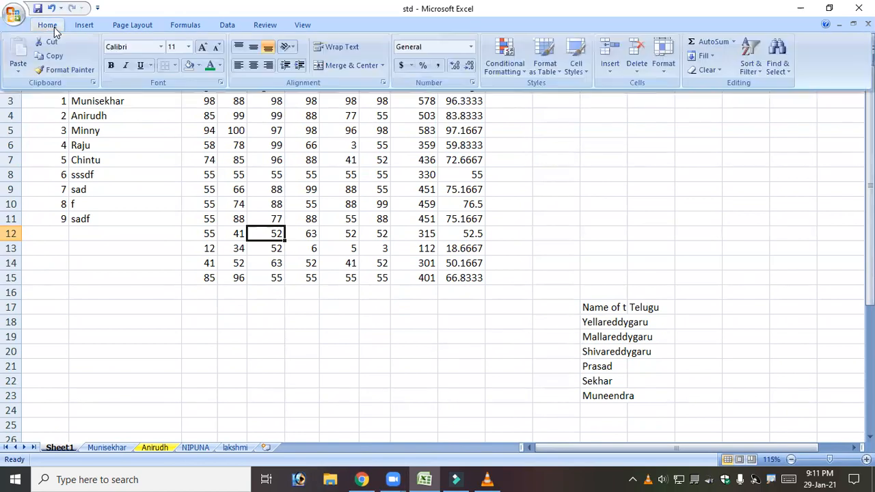
left_click(165, 175)
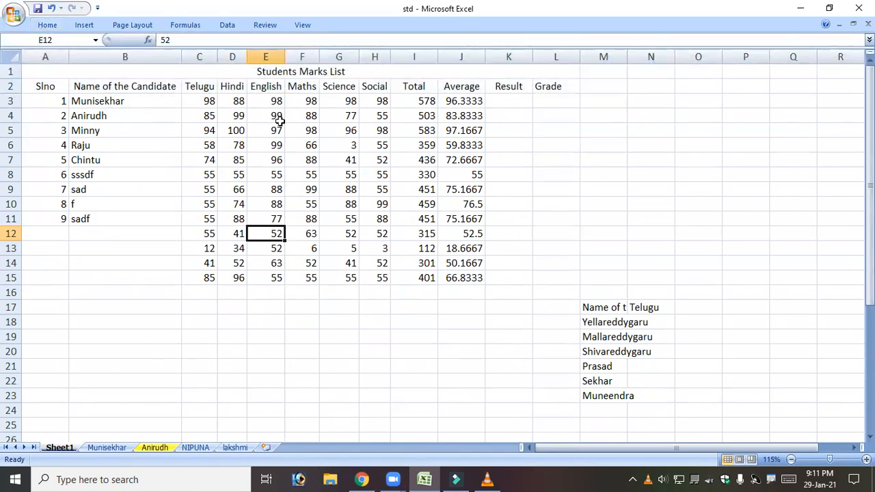
double_click(47, 26)
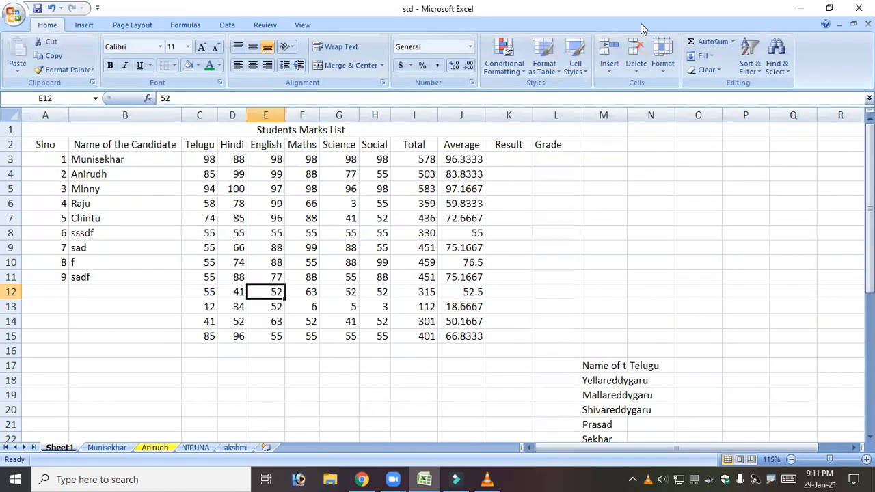